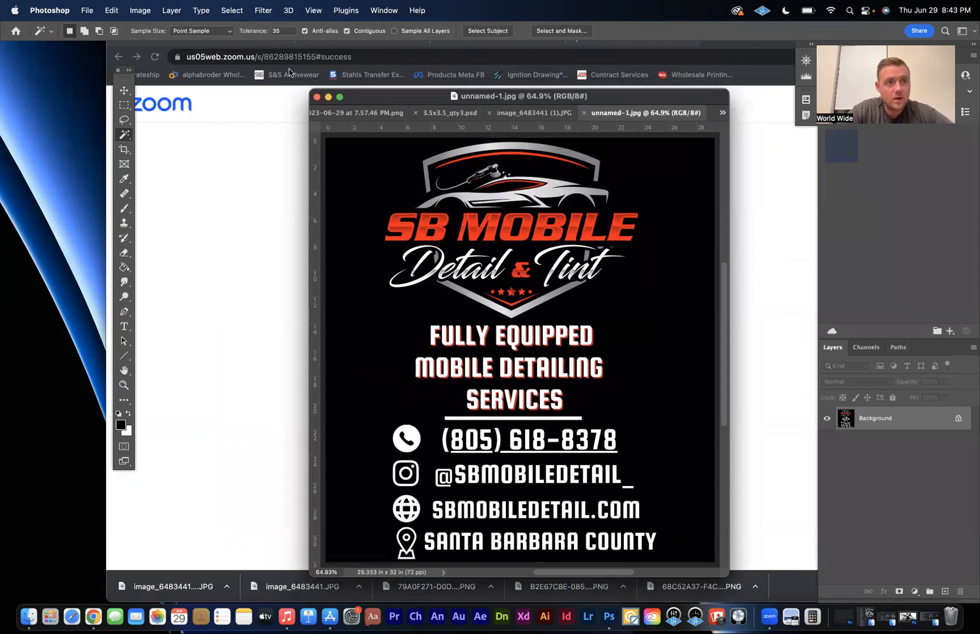
# Set the image resolution to 300 pixels/inch, keeping the width at 29.333 and height at 32 inches
pyautogui.click(140, 10)
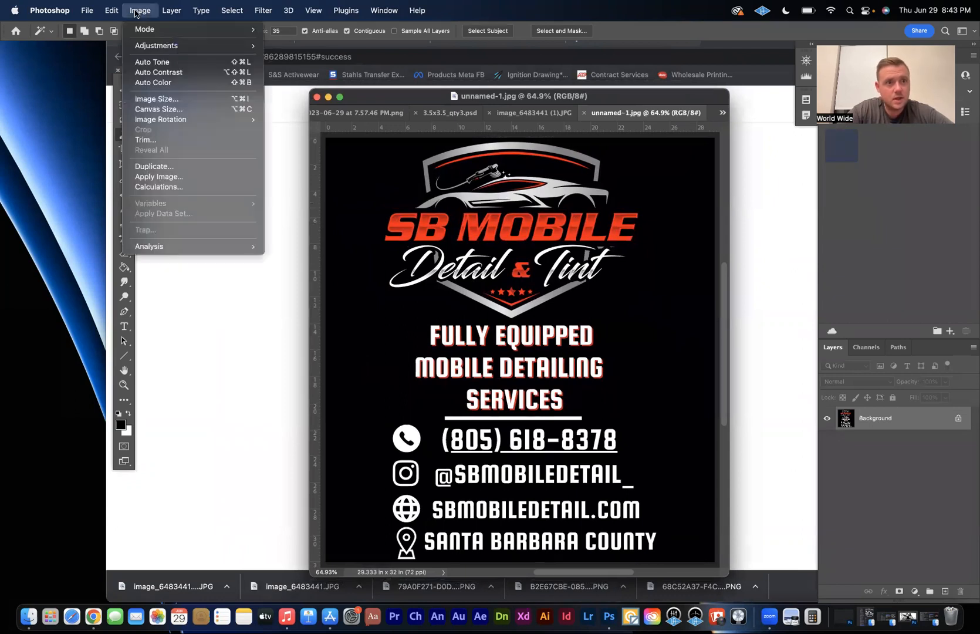
pyautogui.click(149, 96)
pyautogui.click(564, 316)
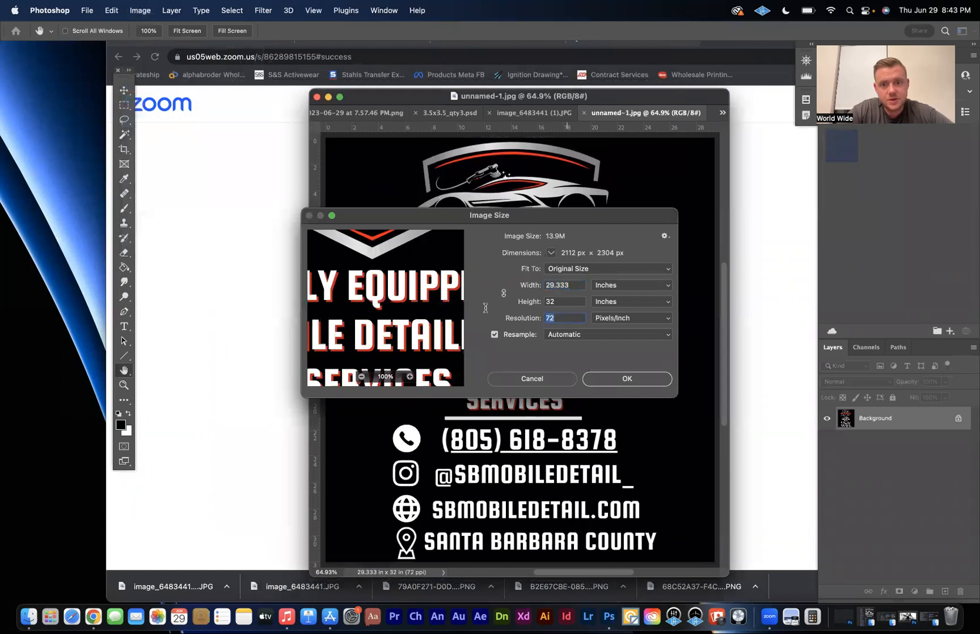
pyautogui.write('300')
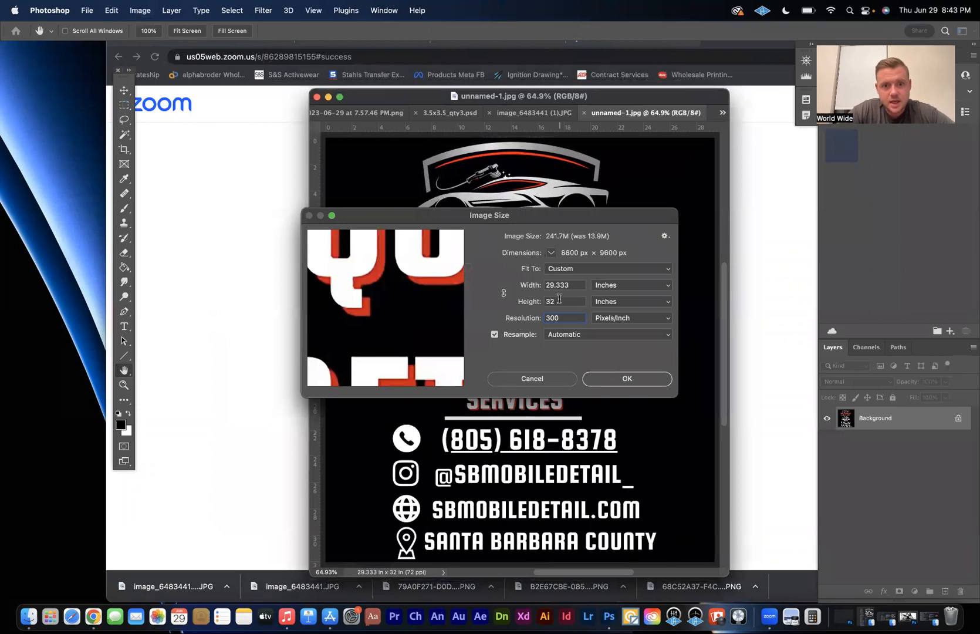
pyautogui.click(593, 379)
# Apply a Gaussian Blur with a 3.0 pixel radius to the artwork
pyautogui.press('w')
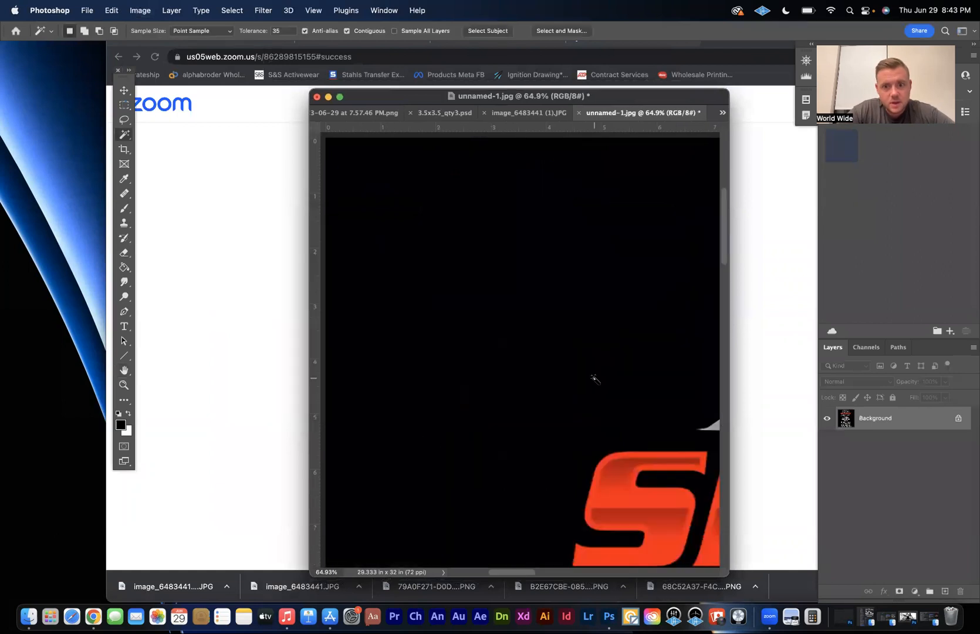
pyautogui.press('super+minus')
pyautogui.hscroll(4, 594, 385)
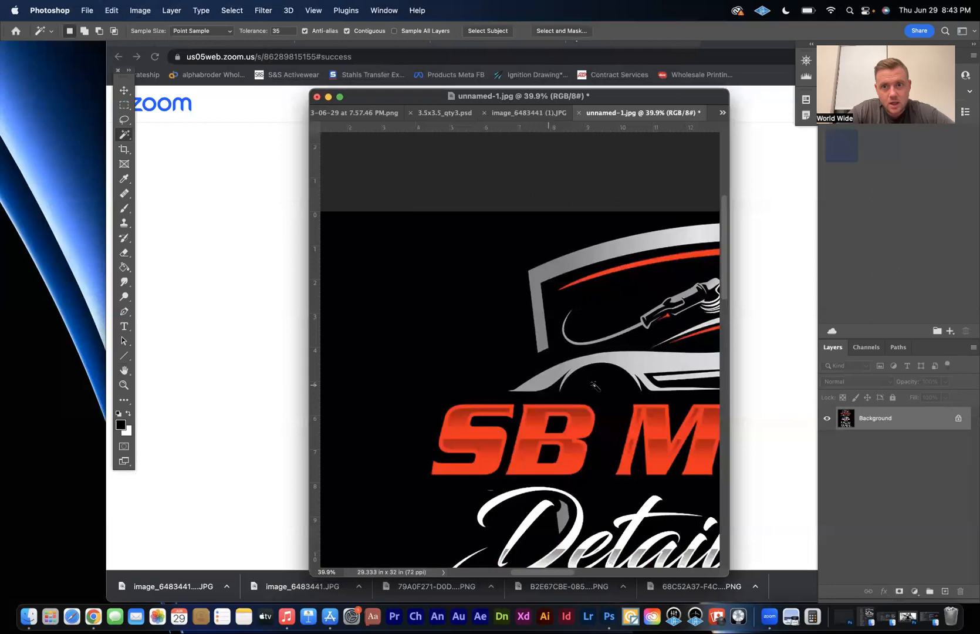
pyautogui.press('super+plus')
pyautogui.press('super+plus')
pyautogui.scroll(3, 592, 385)
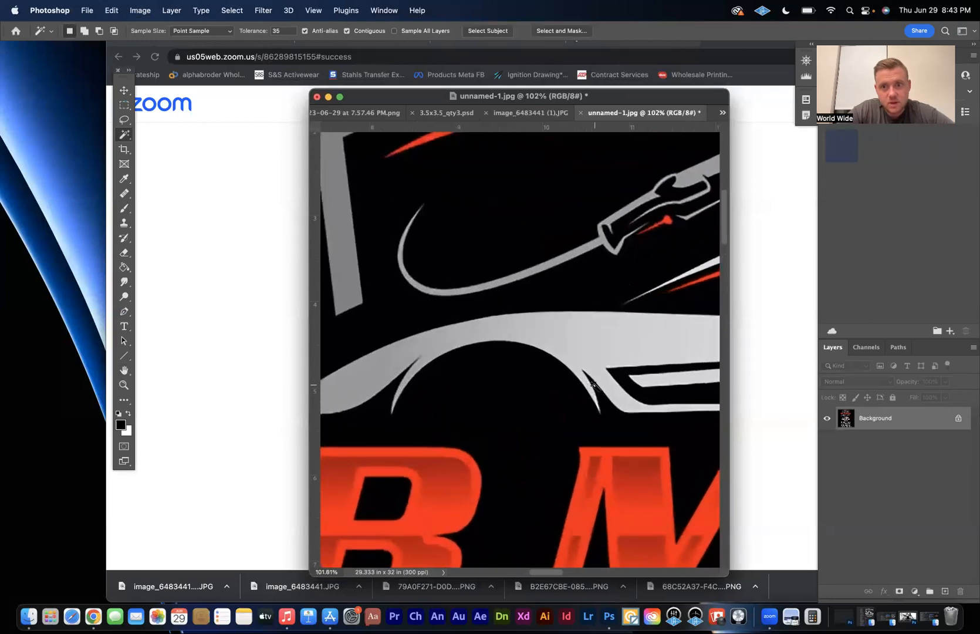
pyautogui.scroll(-1, 593, 385)
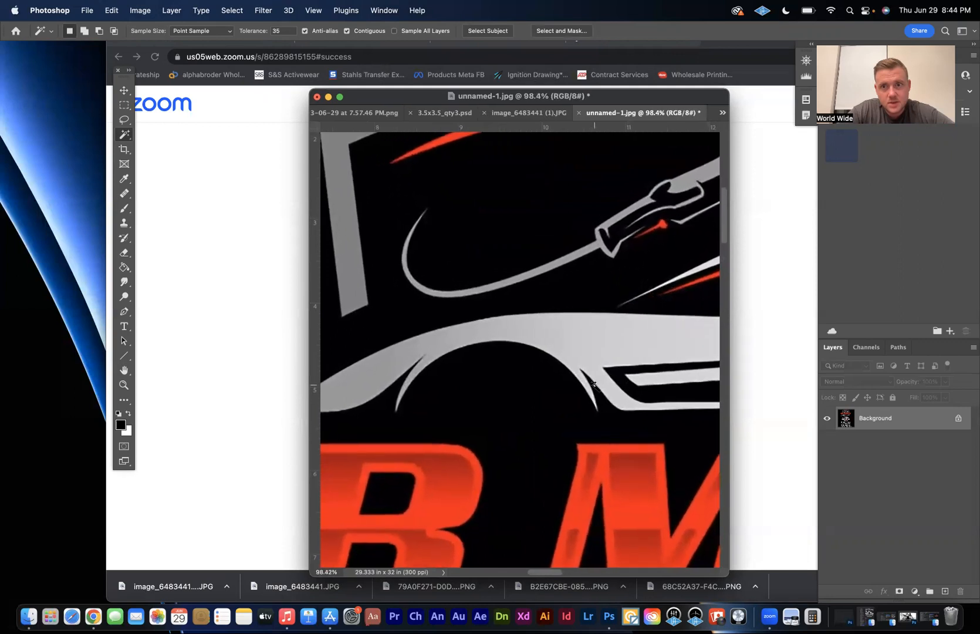
pyautogui.scroll(-1, 593, 384)
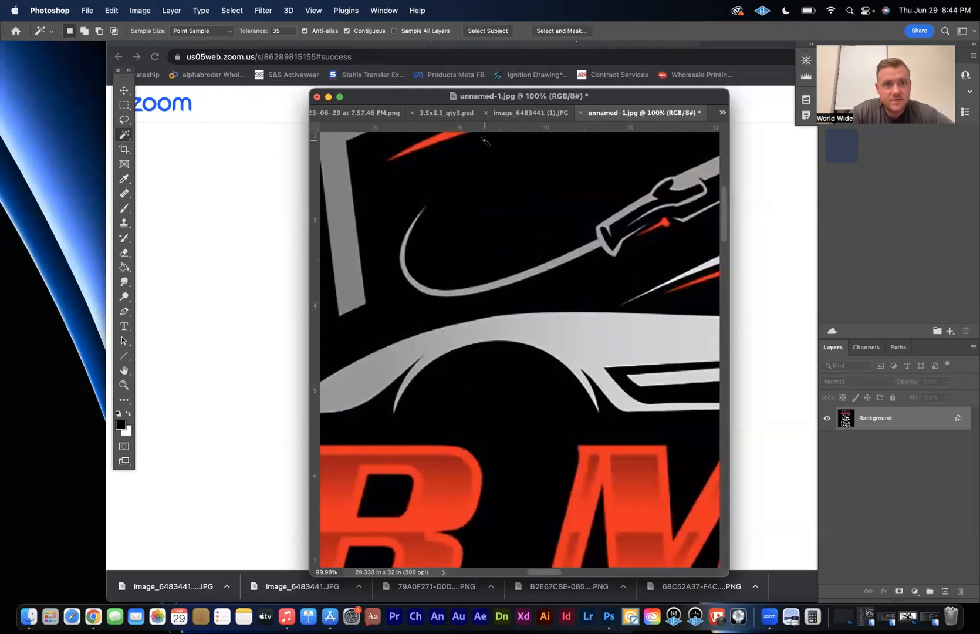
pyautogui.click(263, 10)
pyautogui.moveTo(298, 174)
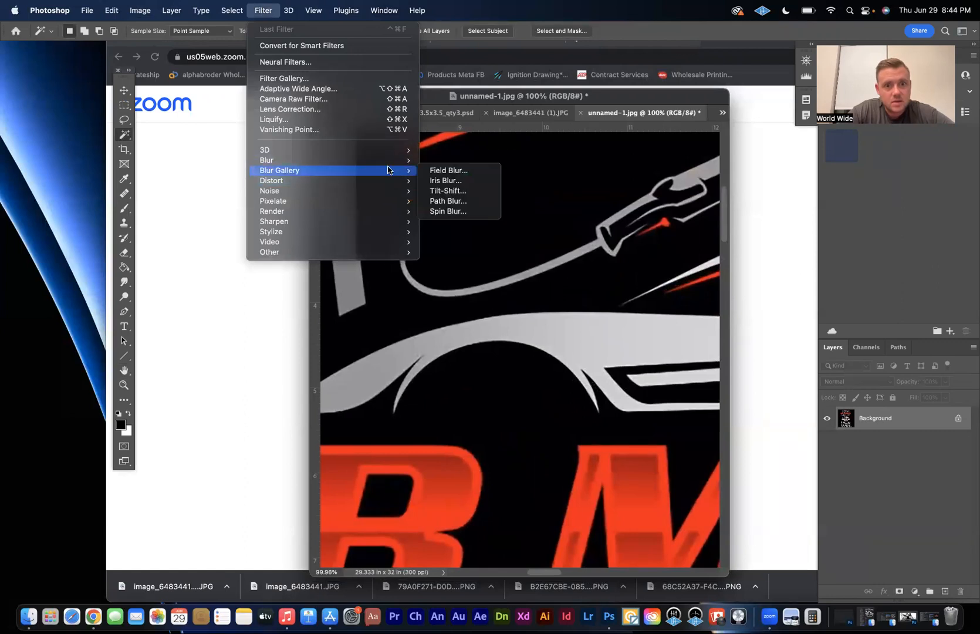
pyautogui.click(452, 201)
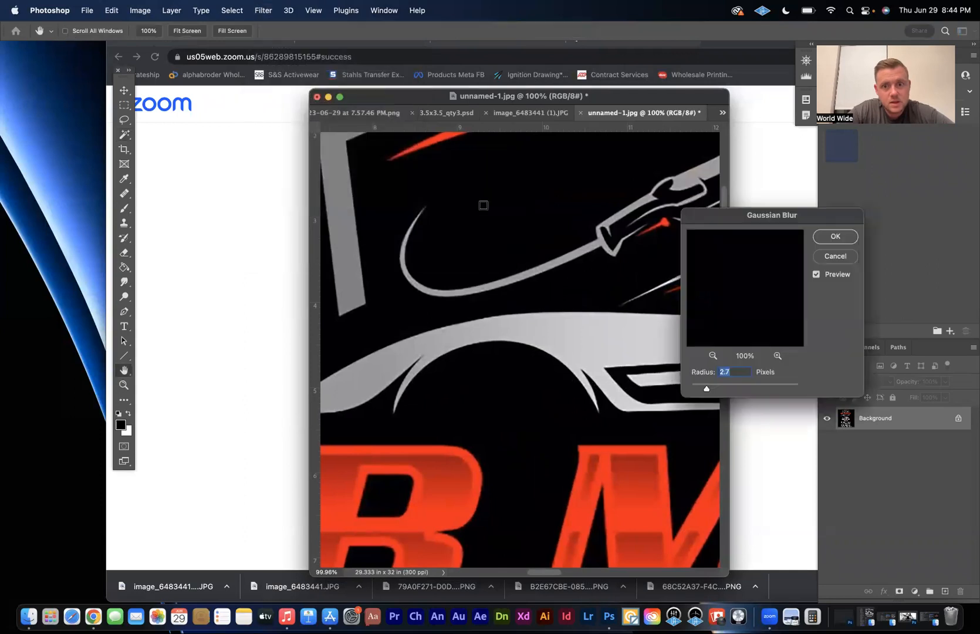
pyautogui.moveTo(709, 387)
pyautogui.mouseDown()
pyautogui.moveTo(697, 387)
pyautogui.moveTo(718, 389)
pyautogui.moveTo(704, 386)
pyautogui.mouseUp()
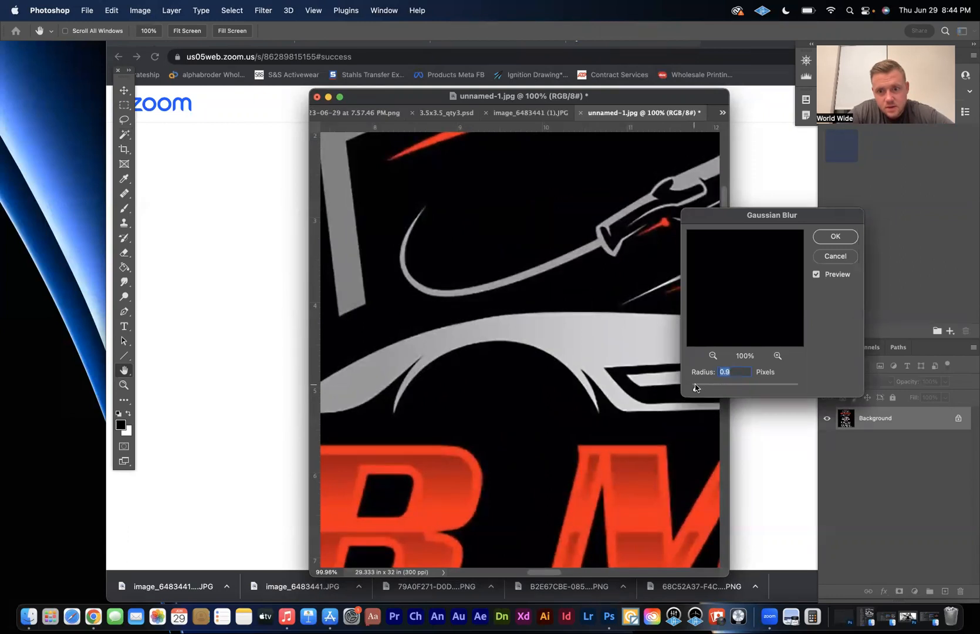
pyautogui.moveTo(697, 387); pyautogui.dragTo(708, 387)
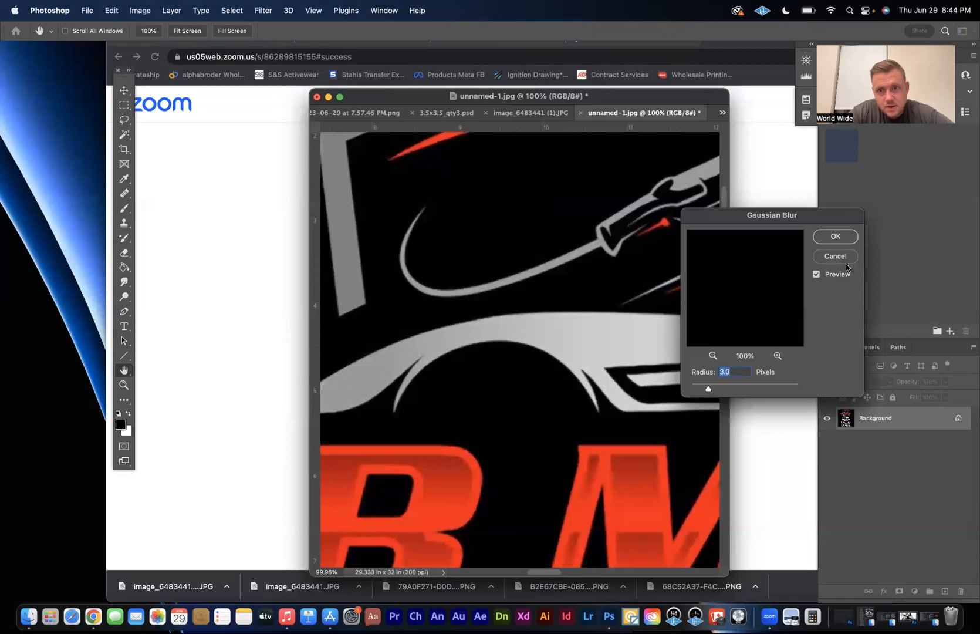
pyautogui.click(835, 235)
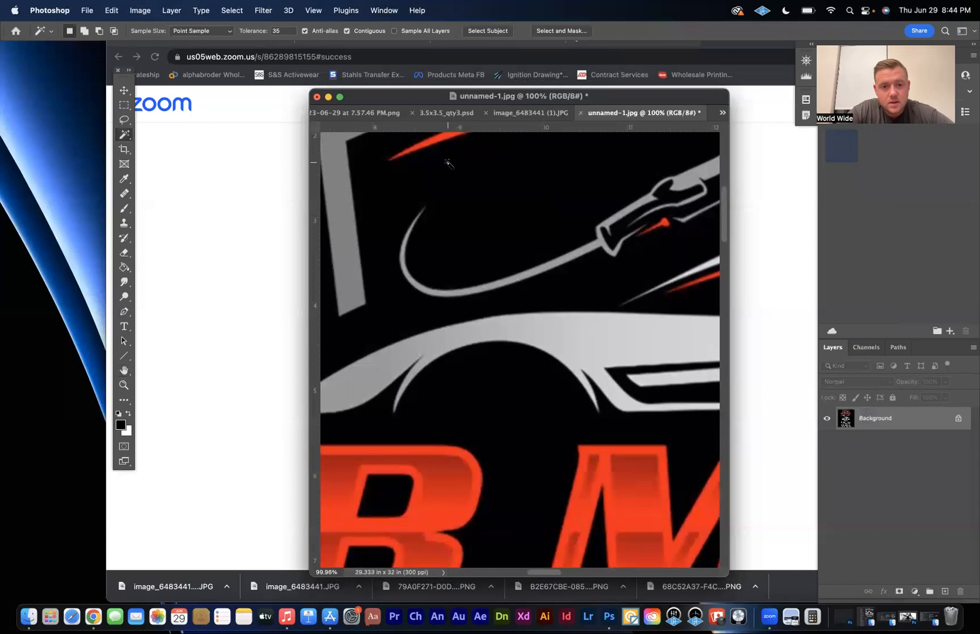
# Examine the blurred logo's edges and details up close, and the whole design at reduced zoom
pyautogui.scroll(-5, 448, 163)
pyautogui.scroll(-3, 448, 162)
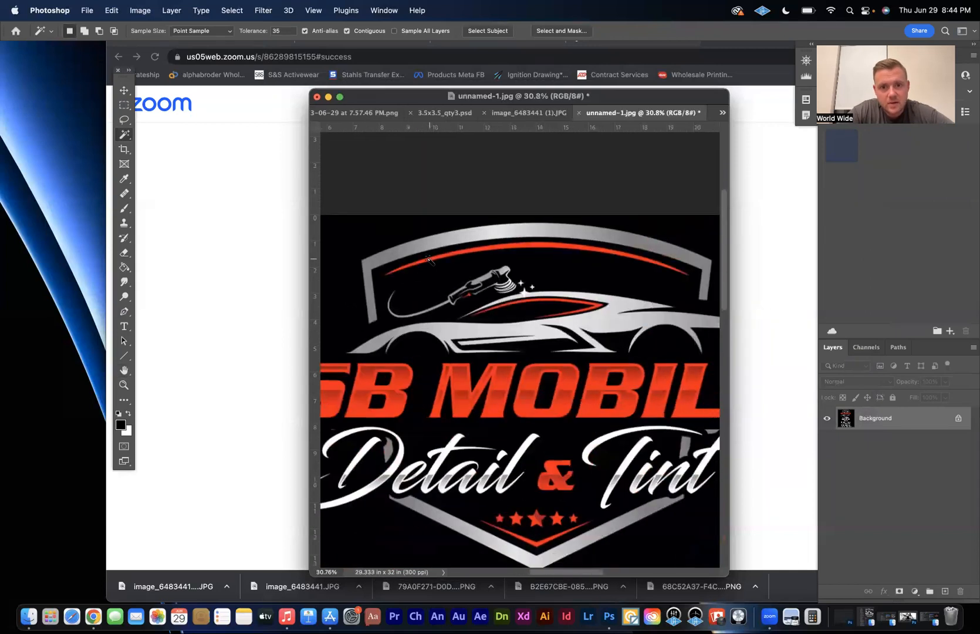
pyautogui.scroll(5, 430, 260)
pyautogui.scroll(1, 435, 259)
pyautogui.scroll(5, 434, 261)
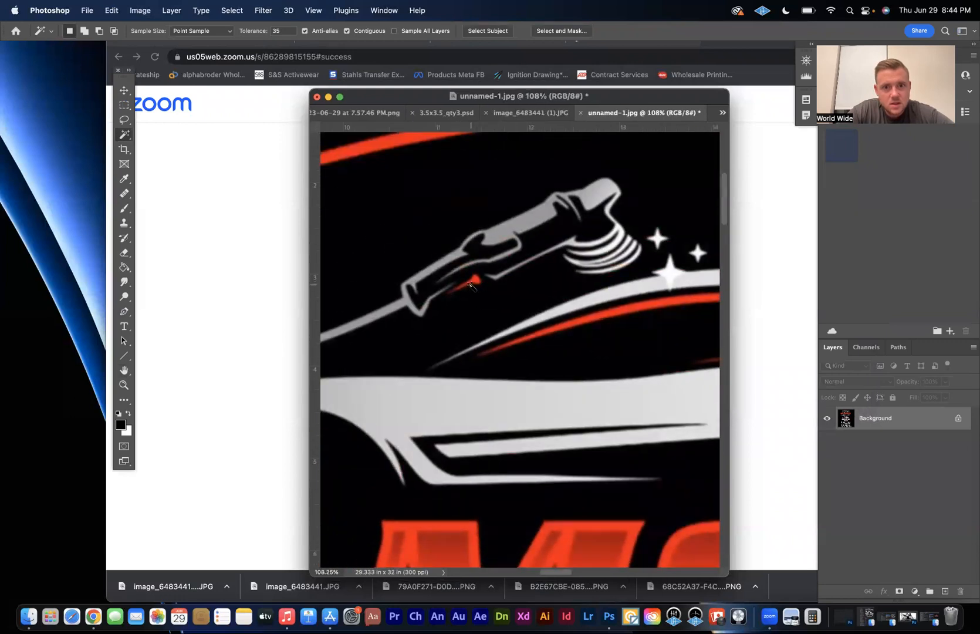
pyautogui.scroll(-8, 481, 285)
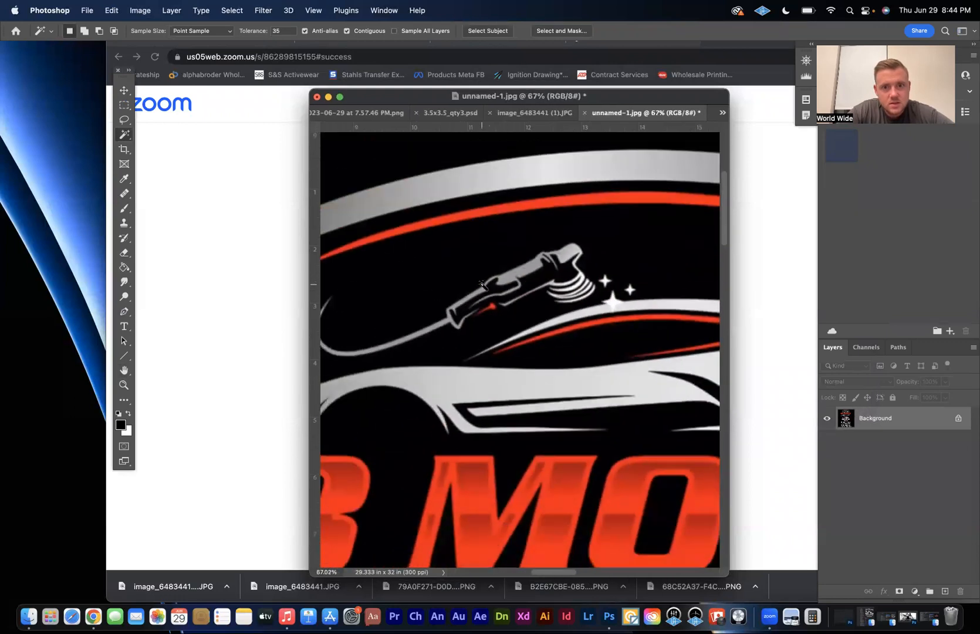
pyautogui.scroll(1, 481, 284)
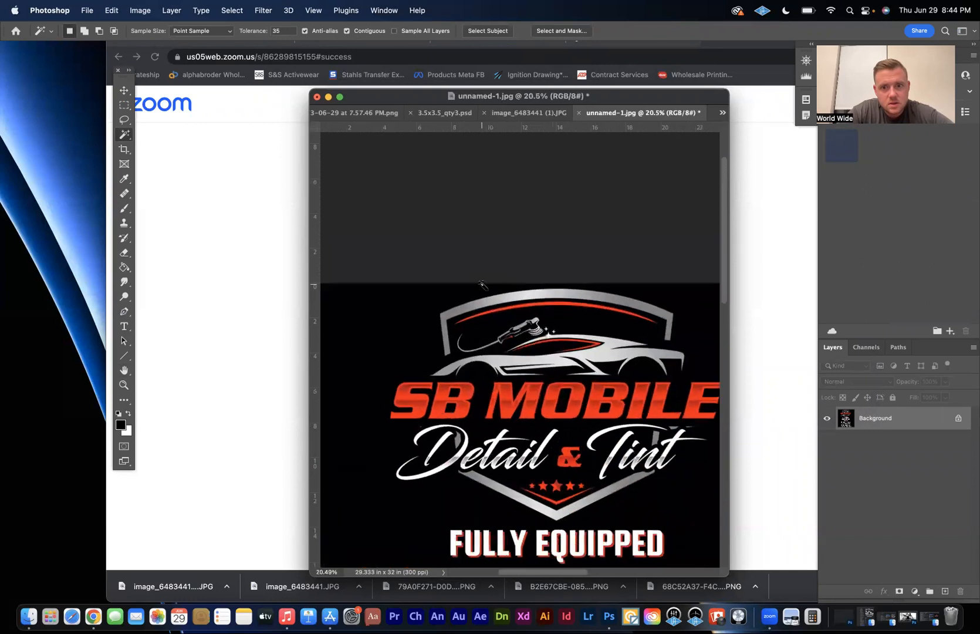
pyautogui.scroll(3, 489, 350)
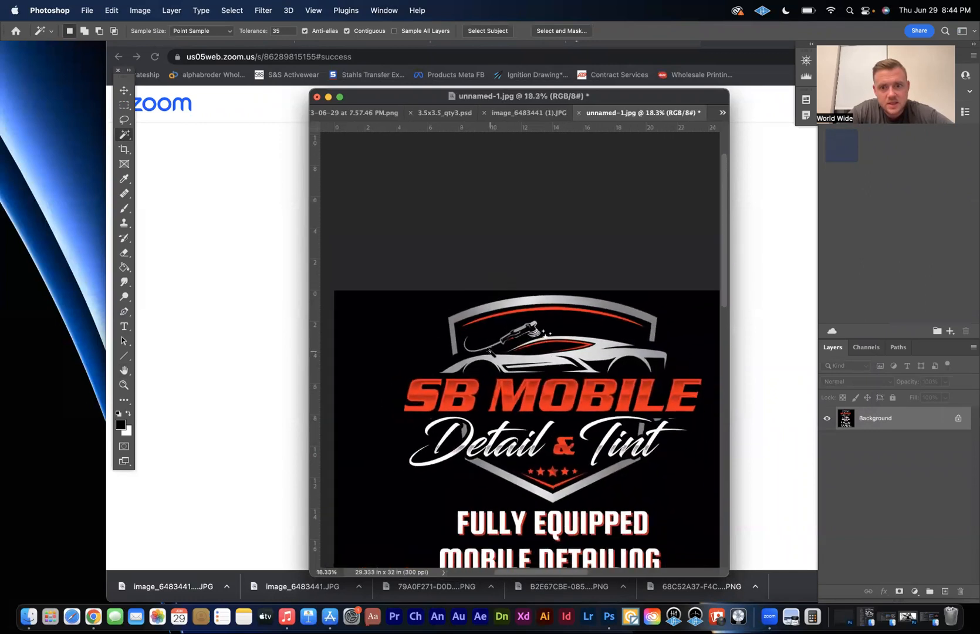
pyautogui.scroll(-5, 489, 350)
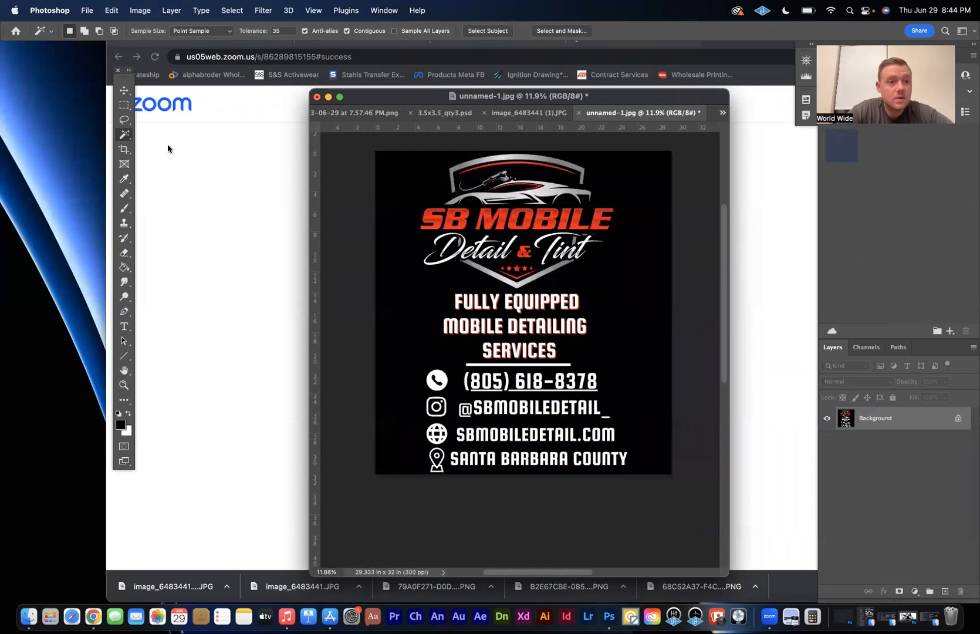
# Unlock the Background layer and convert it to a smart object
pyautogui.click(285, 31)
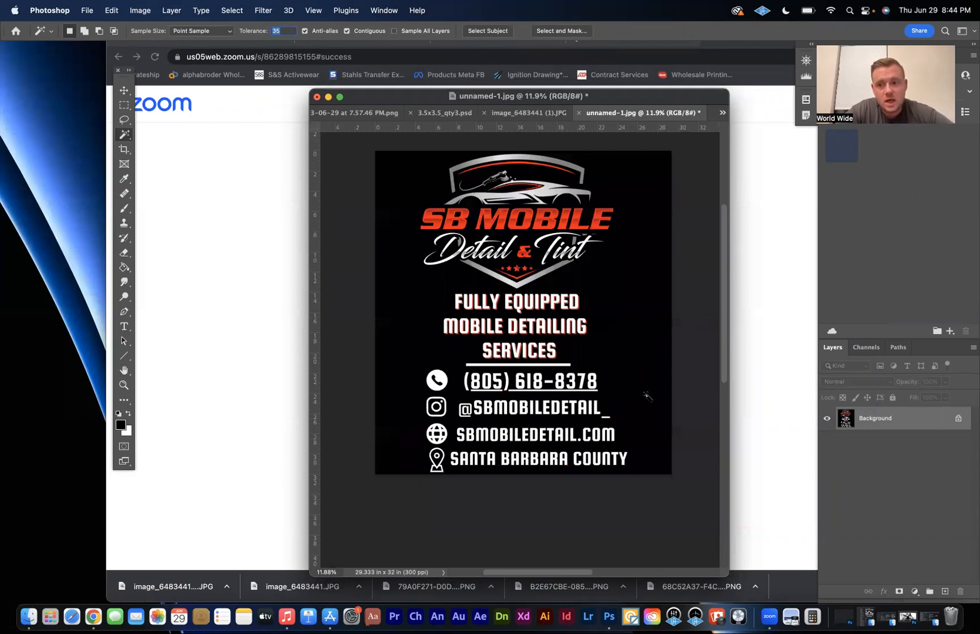
pyautogui.click(958, 420)
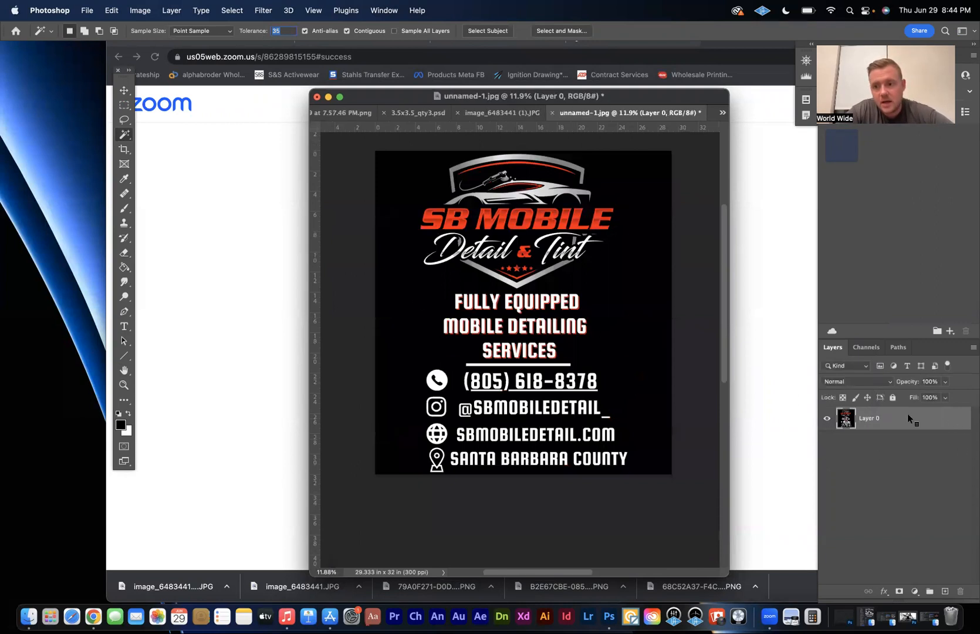
pyautogui.rightClick(907, 414)
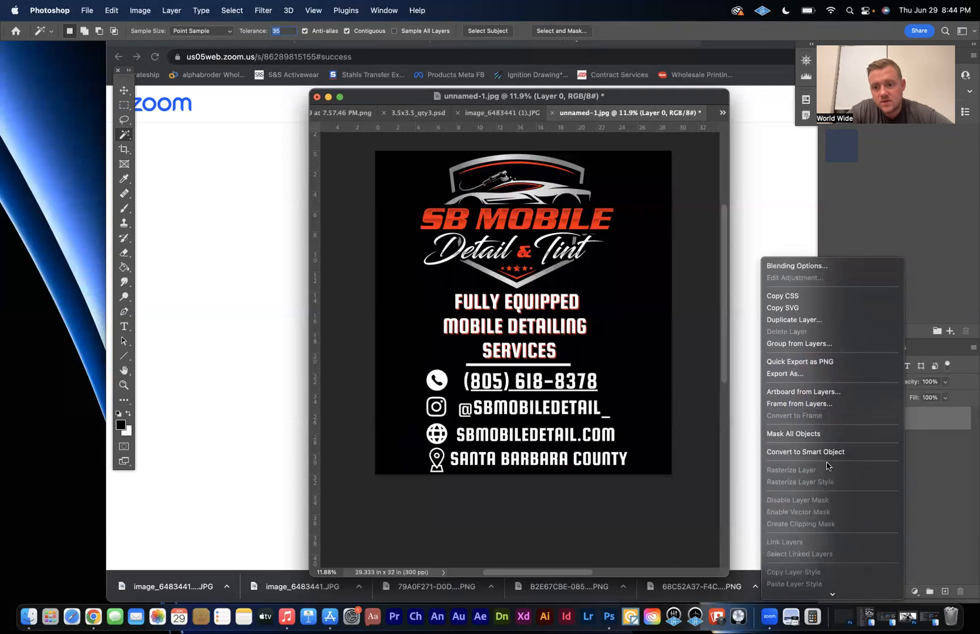
pyautogui.click(827, 452)
# Rasterize the smart object layer
pyautogui.rightClick(884, 423)
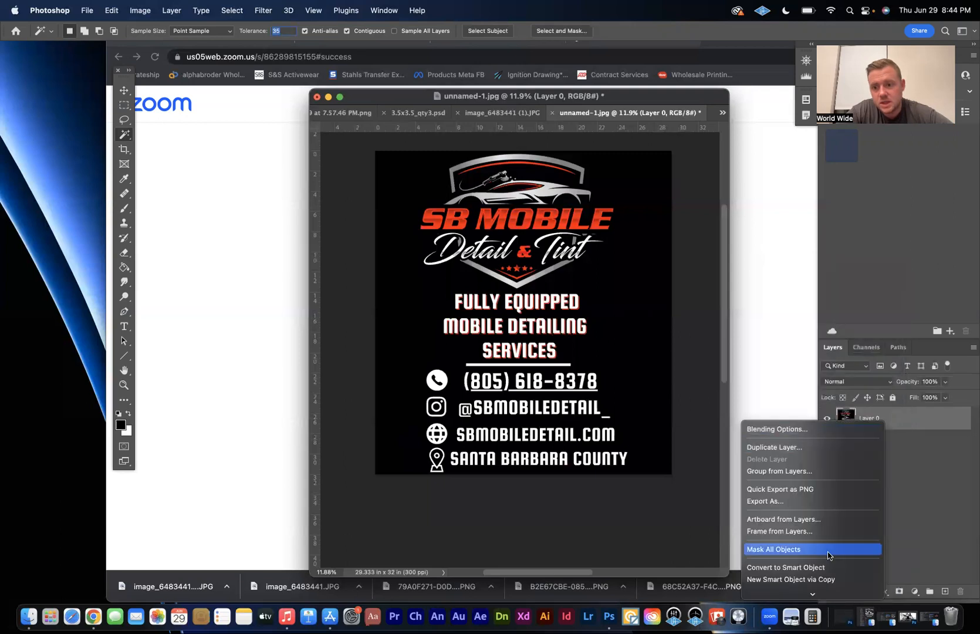
pyautogui.moveTo(813, 588)
pyautogui.click(806, 550)
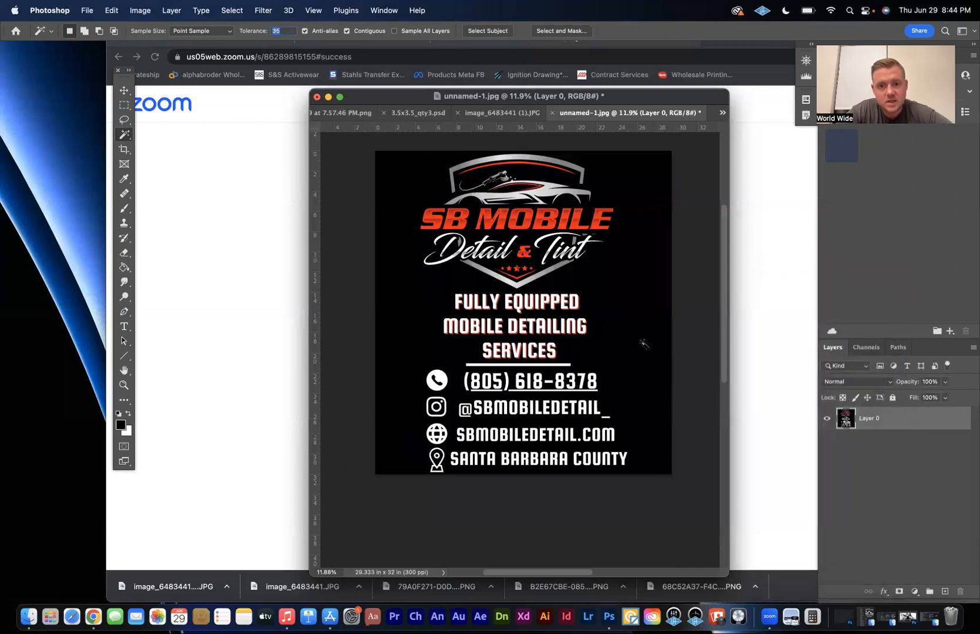
# Select the black background with the Magic Wand at tolerance 35, delete it and deselect
pyautogui.click(640, 341)
pyautogui.press('Delete')
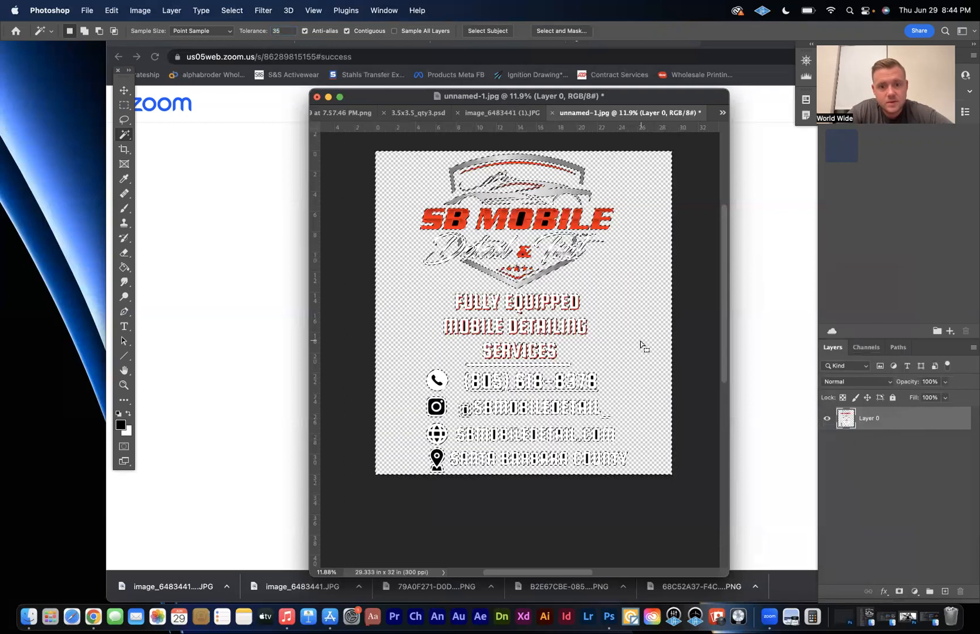
pyautogui.press('super+d')
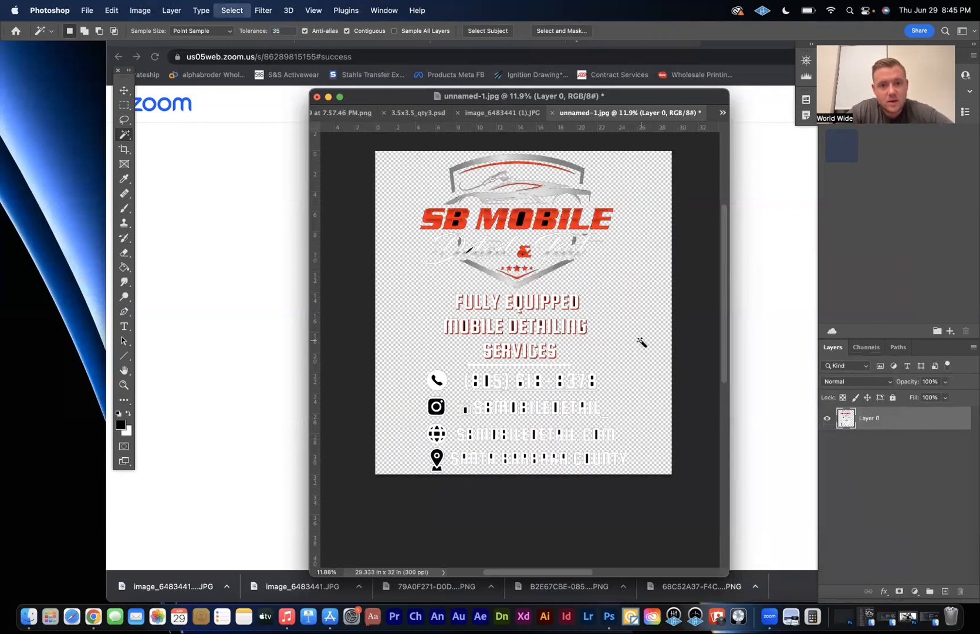
# Delete the leftover black inside the O and B of MOBILE in the logo
pyautogui.scroll(5, 642, 342)
pyautogui.scroll(3, 524, 344)
pyautogui.press('Delete')
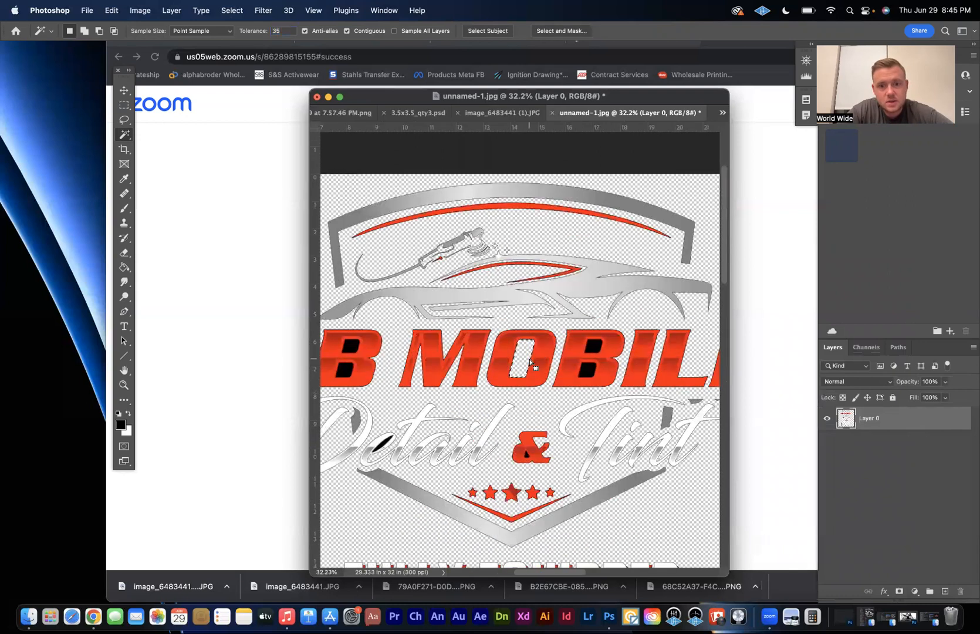
pyautogui.click(589, 367)
pyautogui.press('Delete')
# Delete the two black areas inside the B of SB
pyautogui.hscroll(-5, 601, 349)
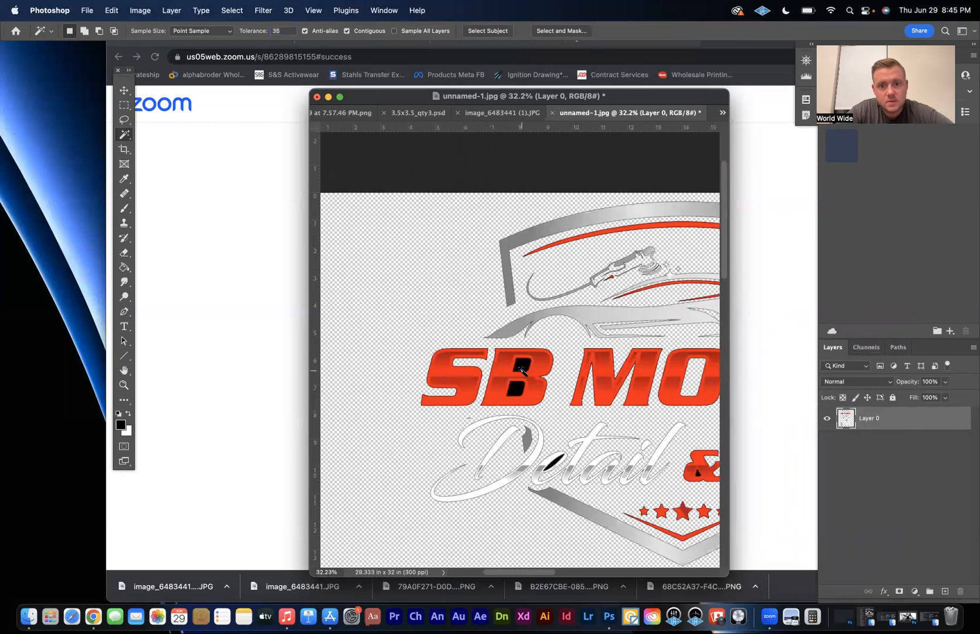
pyautogui.click(520, 370)
pyautogui.press('Delete')
pyautogui.click(517, 385)
pyautogui.press('Delete')
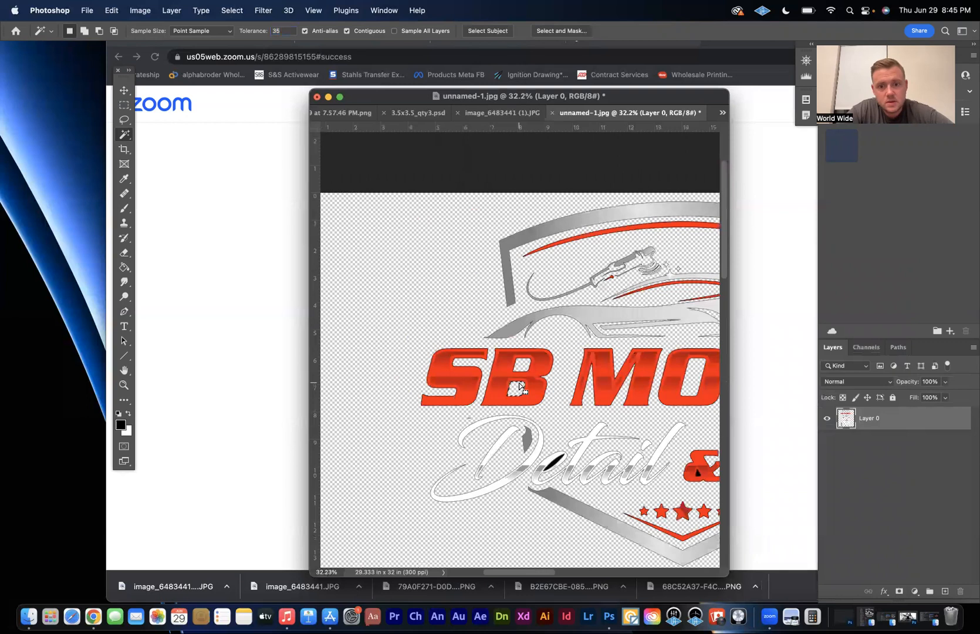
# Delete the leftover black inside the "e" of Detail and inside the ampersand
pyautogui.scroll(3, 516, 379)
pyautogui.scroll(-3, 562, 421)
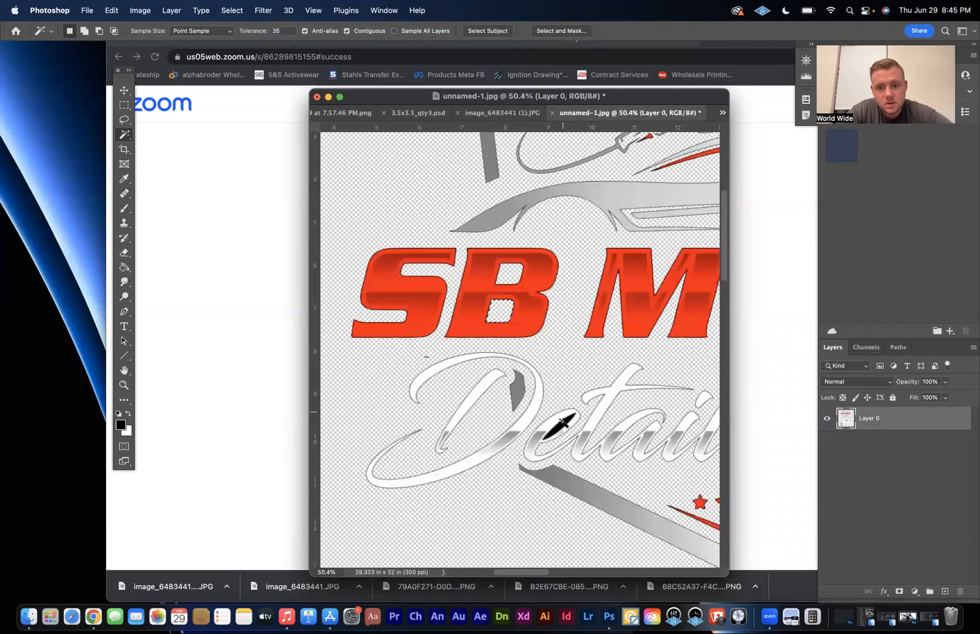
pyautogui.click(563, 425)
pyautogui.press('Delete')
pyautogui.click(446, 373)
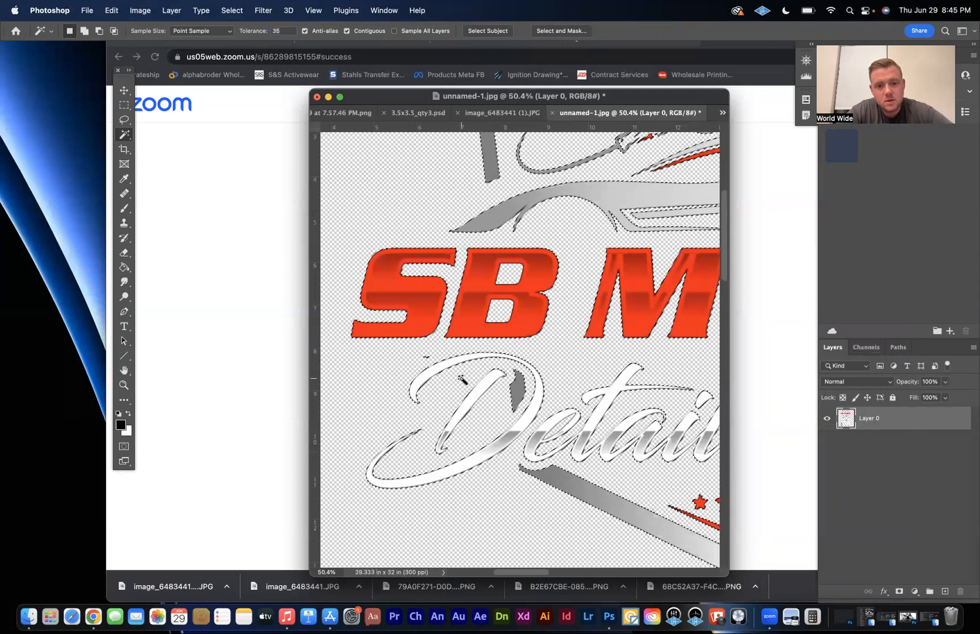
pyautogui.hscroll(6, 462, 379)
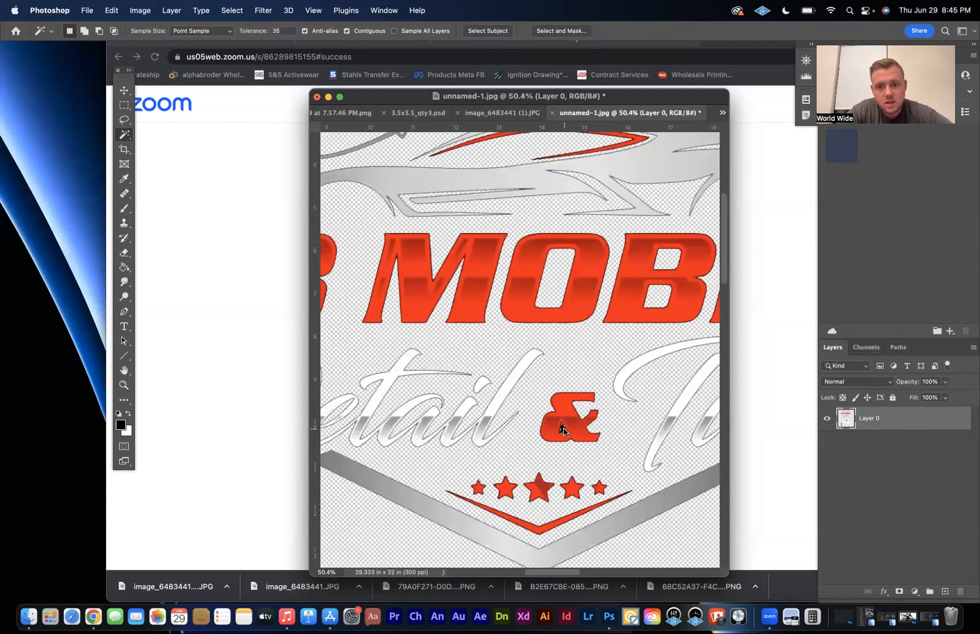
pyautogui.scroll(-2, 563, 430)
# Delete the leftover black inside the letters of EQUIPPED and the D of DETAILING
pyautogui.scroll(-5, 572, 429)
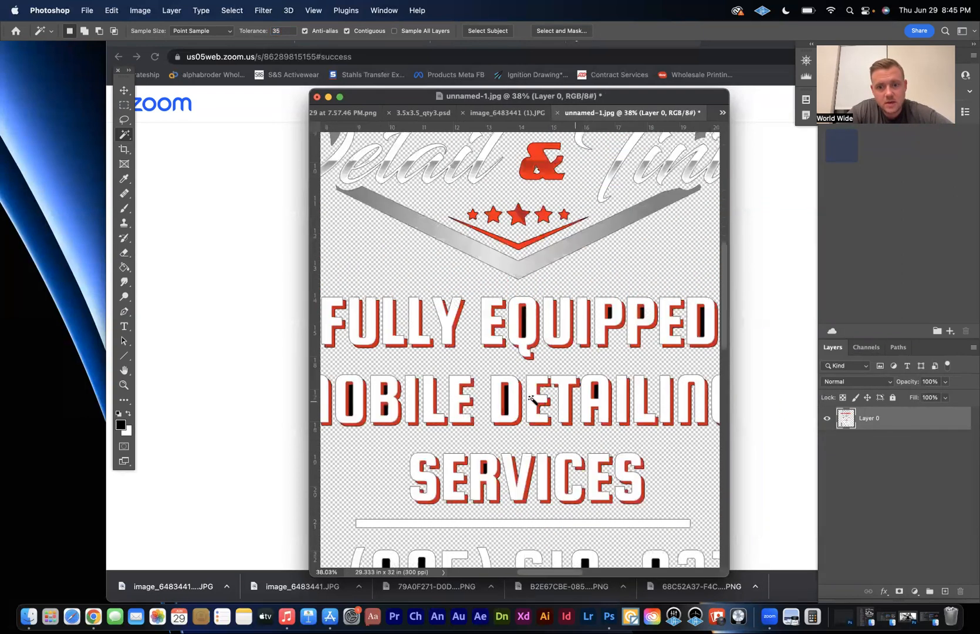
pyautogui.scroll(-1, 510, 393)
pyautogui.press('Delete')
pyautogui.click(523, 304)
pyautogui.press('Delete')
pyautogui.click(610, 303)
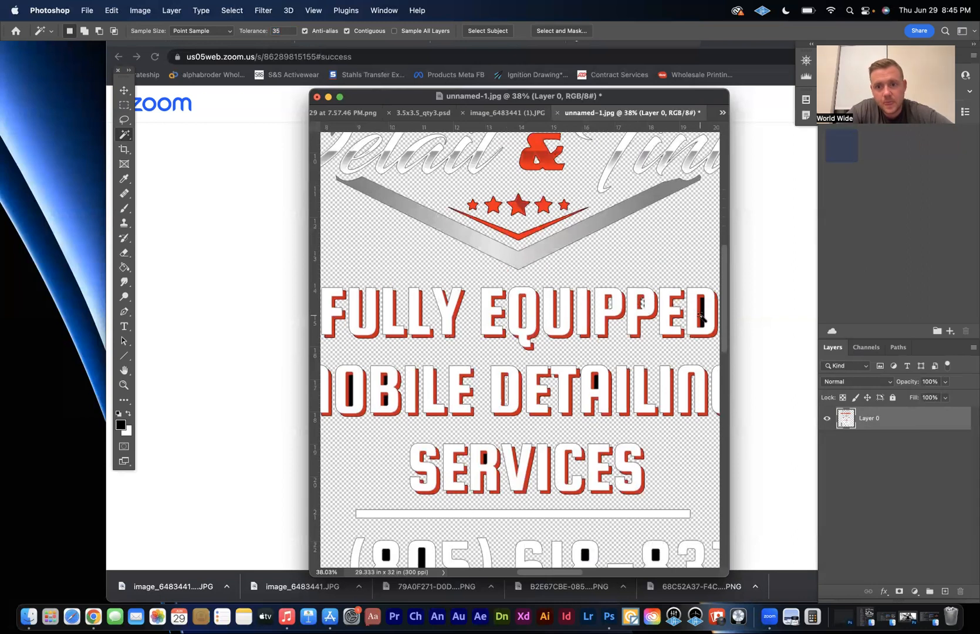
pyautogui.hscroll(-5, 702, 320)
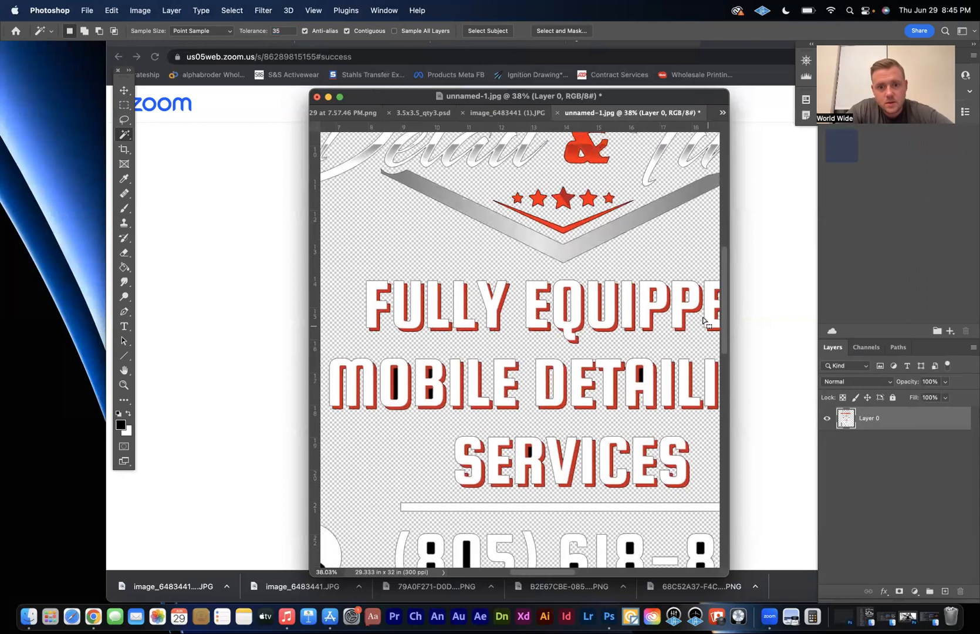
# Delete the leftover black inside the O and B of MOBILE, the A of DETAILING and the R of SERVICES
pyautogui.click(417, 383)
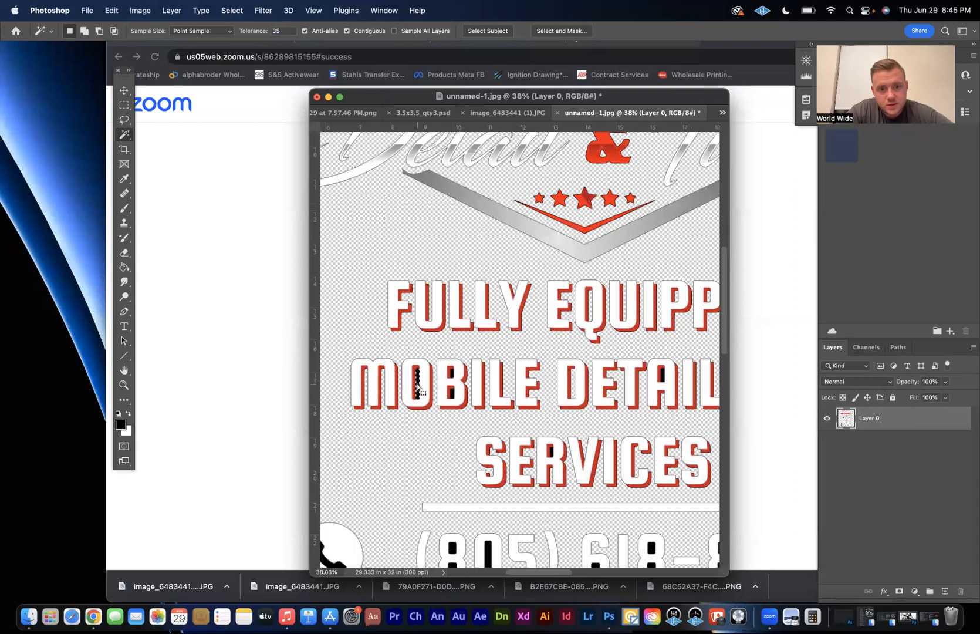
pyautogui.click(451, 374)
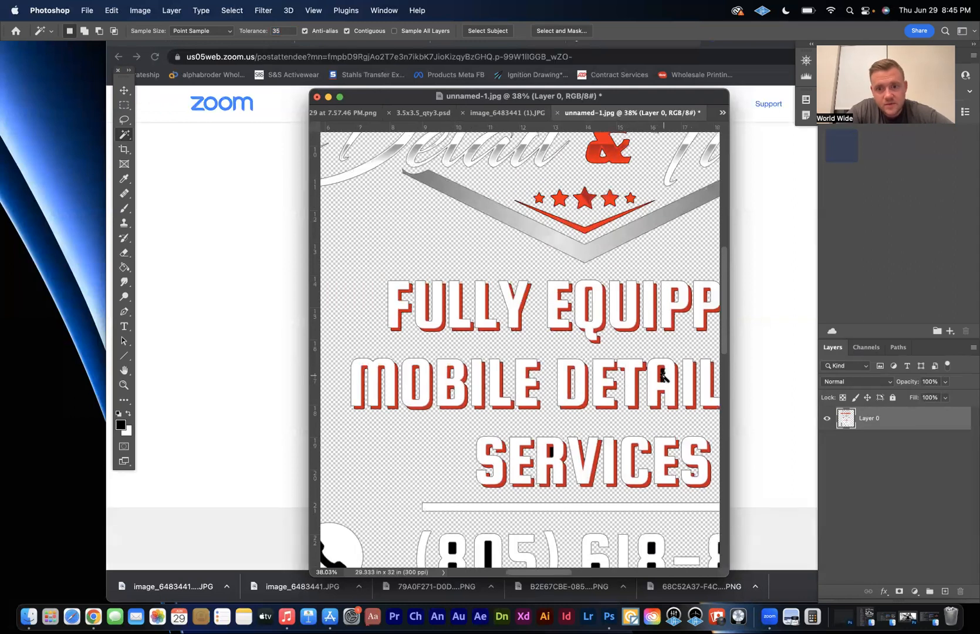
pyautogui.click(662, 374)
pyautogui.click(552, 451)
# Delete the two black areas inside the first 8 of the phone number
pyautogui.scroll(-5, 551, 455)
pyautogui.hscroll(2, 552, 455)
pyautogui.click(403, 421)
pyautogui.click(402, 442)
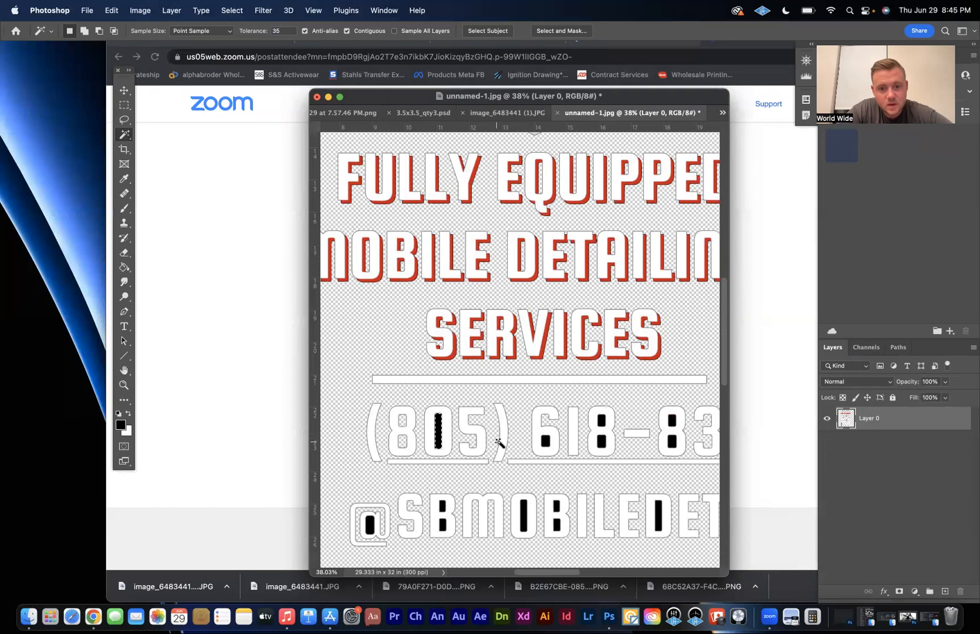
# Delete the leftover black inside the 0, the 6 and the two middle 8s of the phone number and the D of the Instagram handle
pyautogui.keyDown('shift'); pyautogui.click(546, 442); pyautogui.keyUp('shift')
pyautogui.keyDown('shift'); pyautogui.click(601, 442); pyautogui.keyUp('shift')
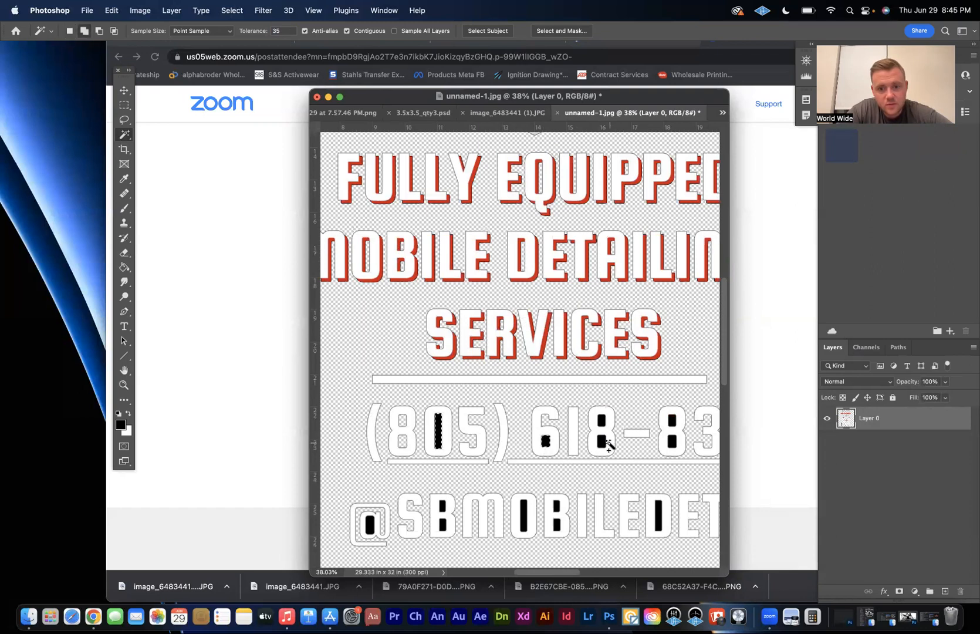
pyautogui.keyDown('shift'); pyautogui.click(601, 423); pyautogui.keyUp('shift')
pyautogui.keyDown('shift'); pyautogui.click(672, 422); pyautogui.keyUp('shift')
pyautogui.keyDown('shift'); pyautogui.click(672, 441); pyautogui.keyUp('shift')
pyautogui.keyDown('shift'); pyautogui.click(658, 511); pyautogui.keyUp('shift')
pyautogui.keyDown('shift'); pyautogui.click(559, 508); pyautogui.keyUp('shift')
pyautogui.press('super+z')
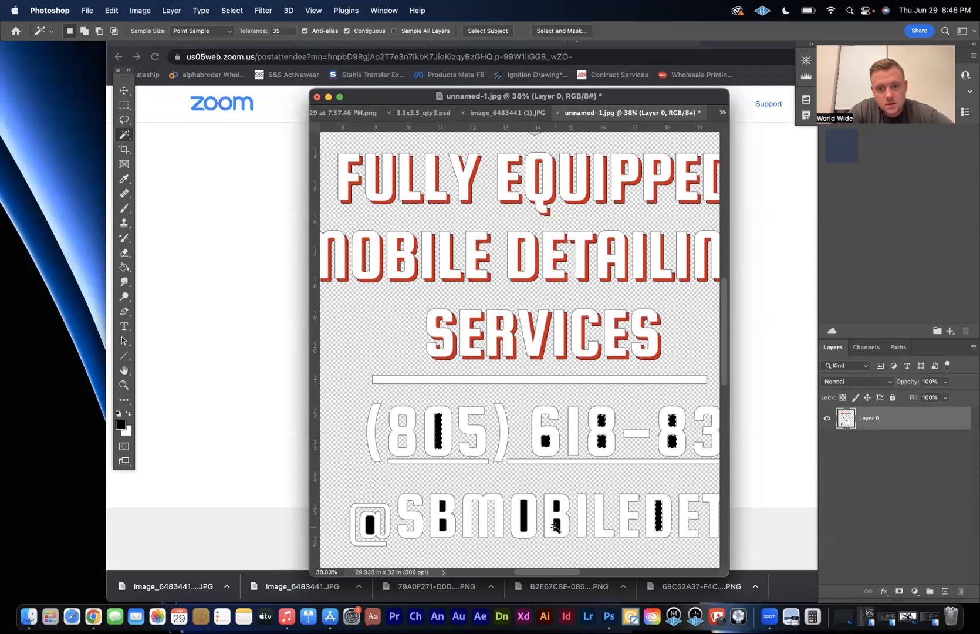
pyautogui.press('BackSpace')
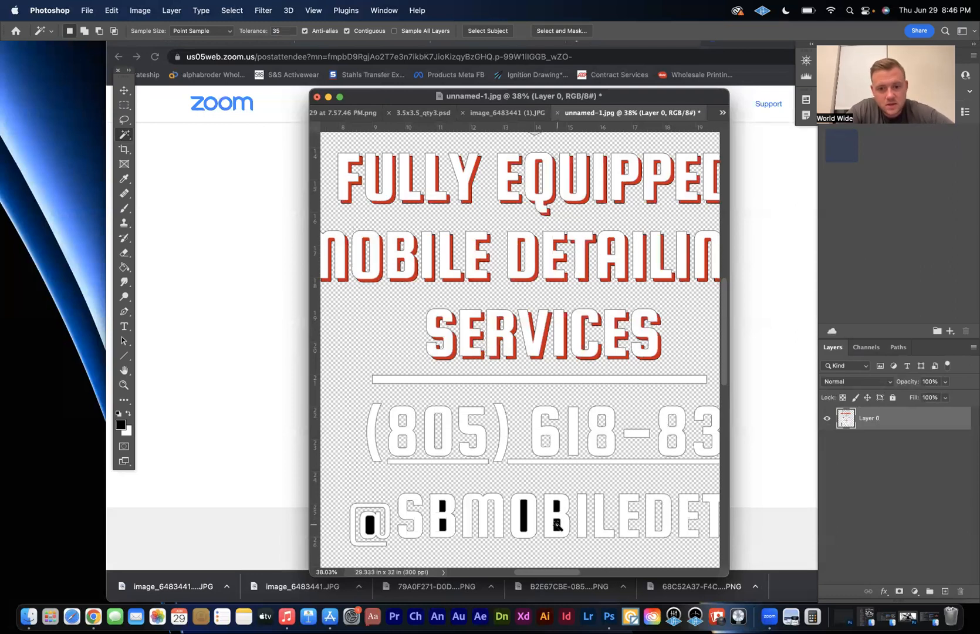
# Delete the leftover black inside the @ sign, both Bs and the O of the Instagram handle
pyautogui.keyDown('shift'); pyautogui.click(556, 509); pyautogui.keyUp('shift')
pyautogui.keyDown('shift'); pyautogui.click(558, 514); pyautogui.keyUp('shift')
pyautogui.press('super+z')
pyautogui.click(556, 508)
pyautogui.keyDown('shift'); pyautogui.click(556, 523); pyautogui.keyUp('shift')
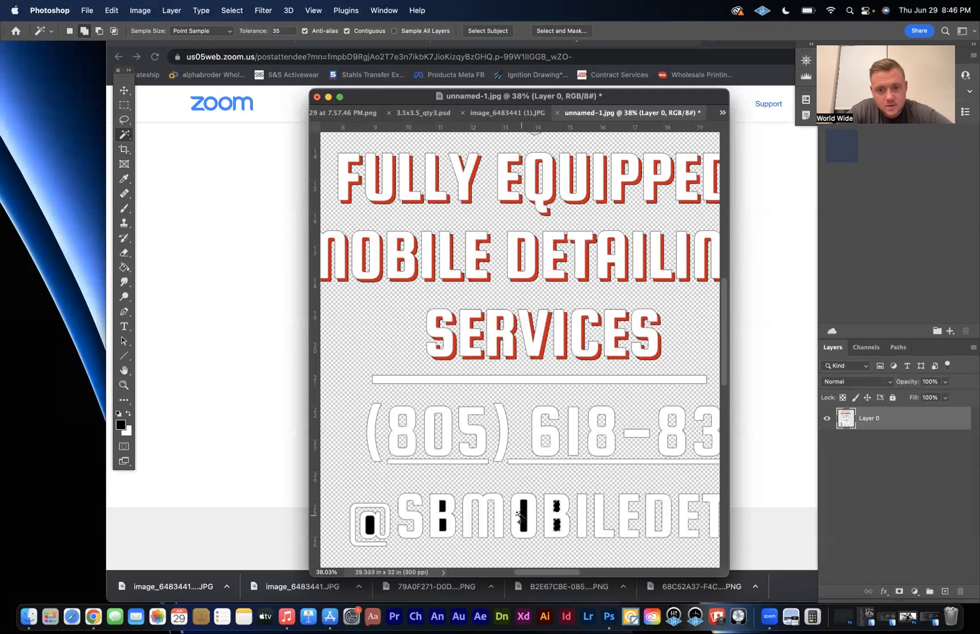
pyautogui.keyDown('shift'); pyautogui.click(443, 507); pyautogui.keyUp('shift')
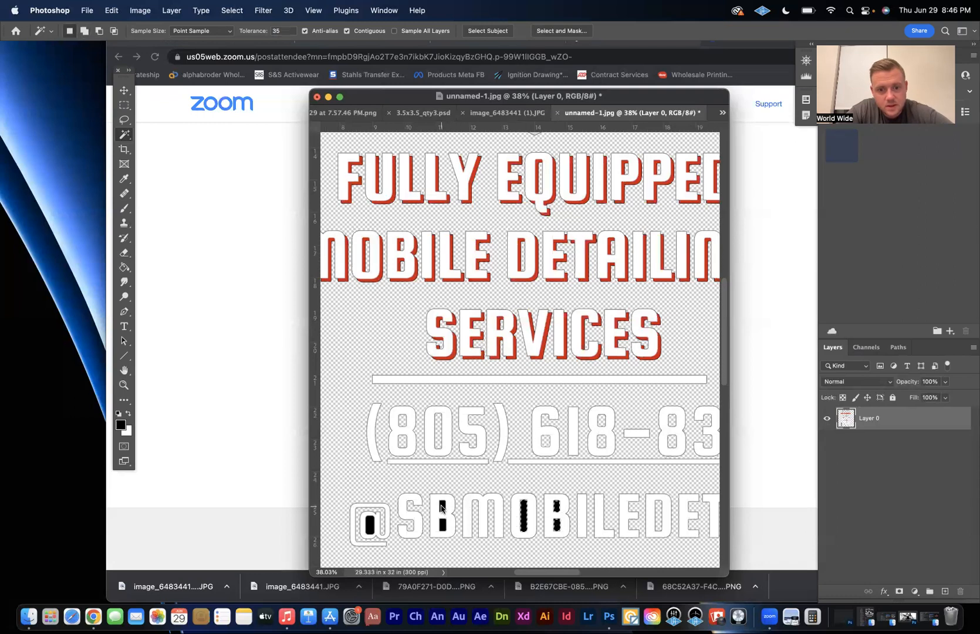
pyautogui.keyDown('shift'); pyautogui.click(442, 523); pyautogui.keyUp('shift')
pyautogui.keyDown('shift'); pyautogui.click(370, 524); pyautogui.keyUp('shift')
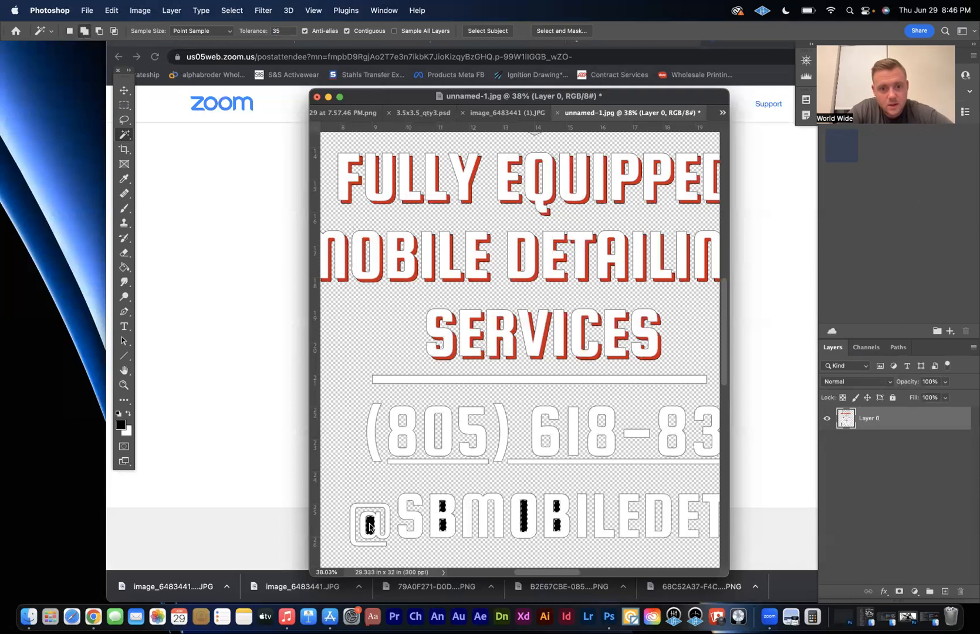
pyautogui.hotkey('shift', 'BackSpace')
pyautogui.press('Return')
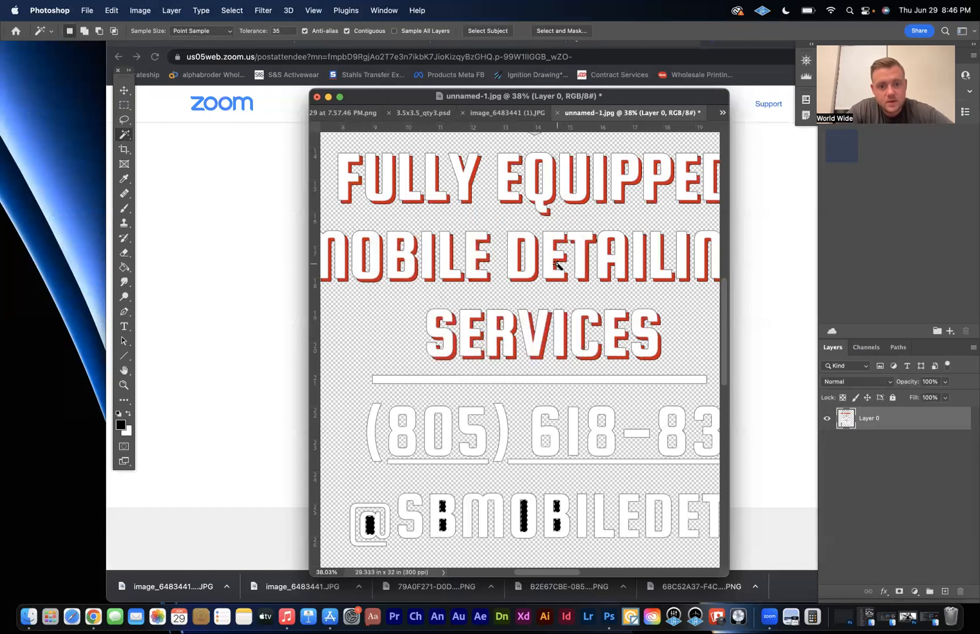
# Delete the black inside the phone number's final 8, the handle's A, the O of .COM, the O of COUNTY and the last A of BARBARA
pyautogui.scroll(-4, 523, 347)
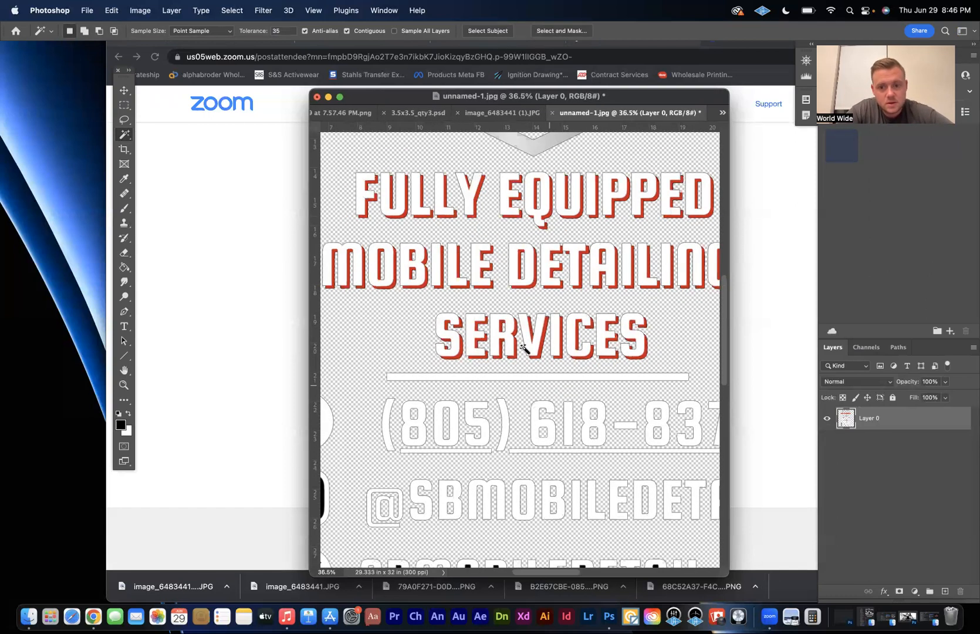
pyautogui.scroll(-1, 524, 348)
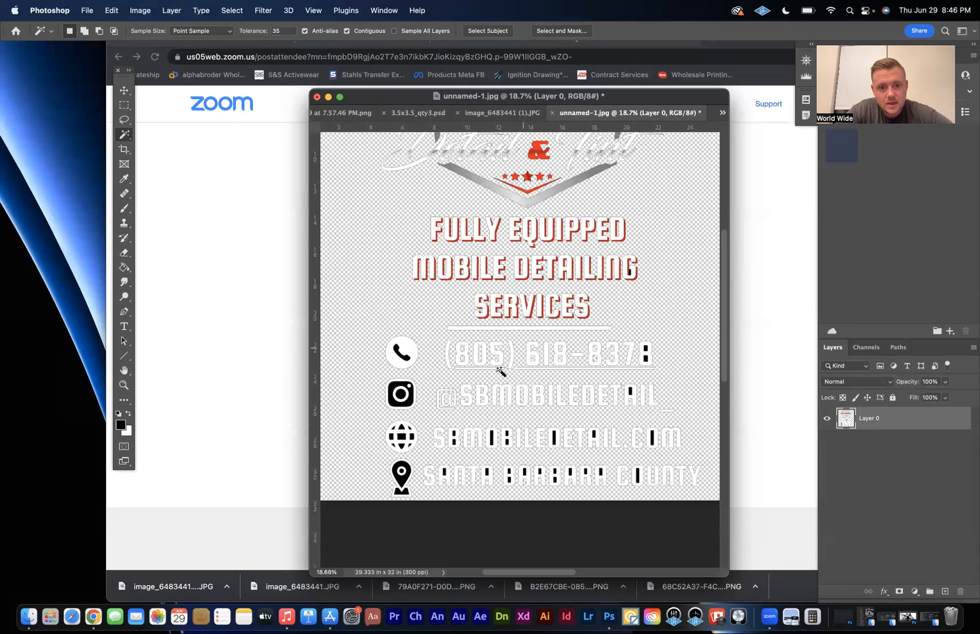
pyautogui.scroll(4, 636, 378)
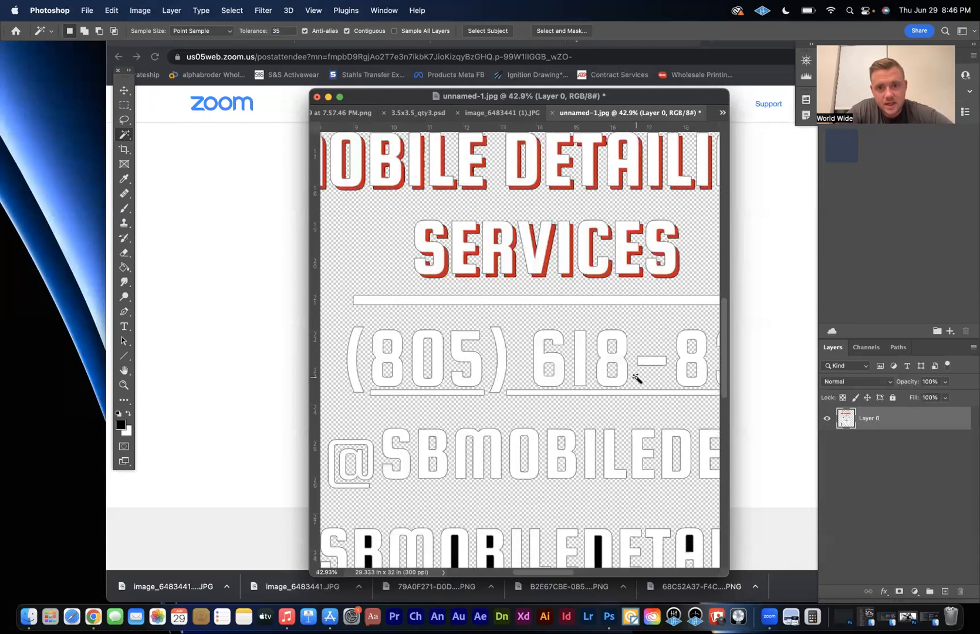
pyautogui.hscroll(7, 636, 378)
pyautogui.scroll(-2, 636, 379)
pyautogui.click(547, 301)
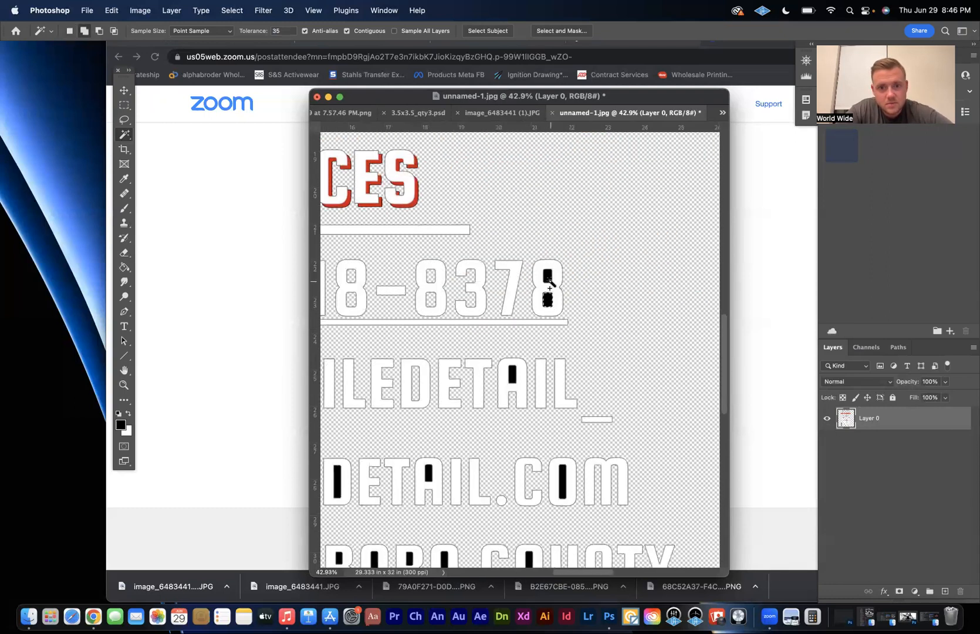
pyautogui.click(547, 277)
pyautogui.click(510, 375)
pyautogui.click(562, 483)
pyautogui.scroll(-3, 560, 487)
pyautogui.click(547, 463)
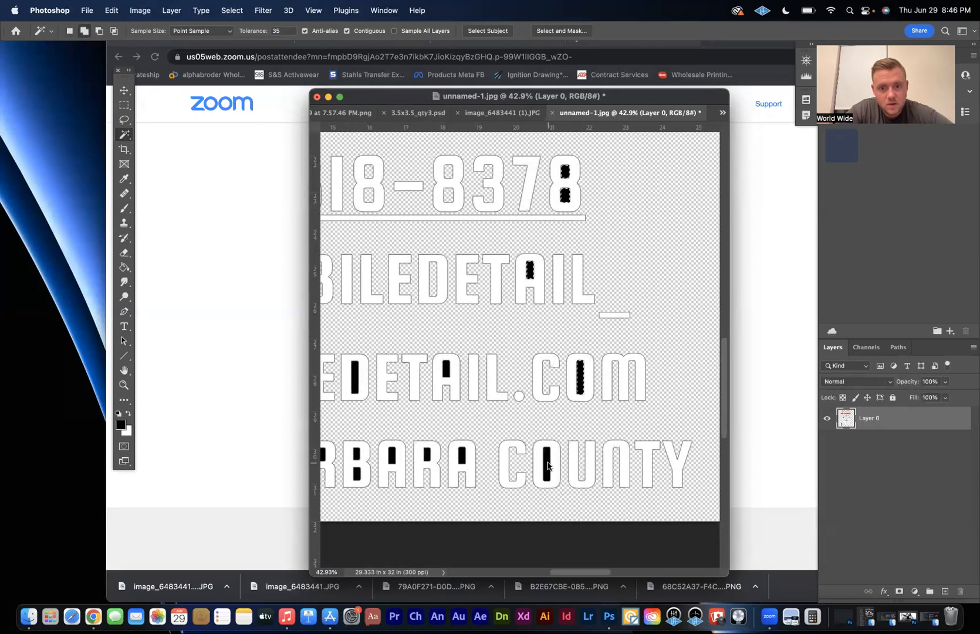
pyautogui.keyDown('shift'); pyautogui.click(464, 454); pyautogui.keyUp('shift')
pyautogui.press('BackSpace')
# Delete the leftover black inside both Bs, the O and the A of SBMOBILEDETAIL in the website address
pyautogui.click(450, 364)
pyautogui.hscroll(-8, 450, 364)
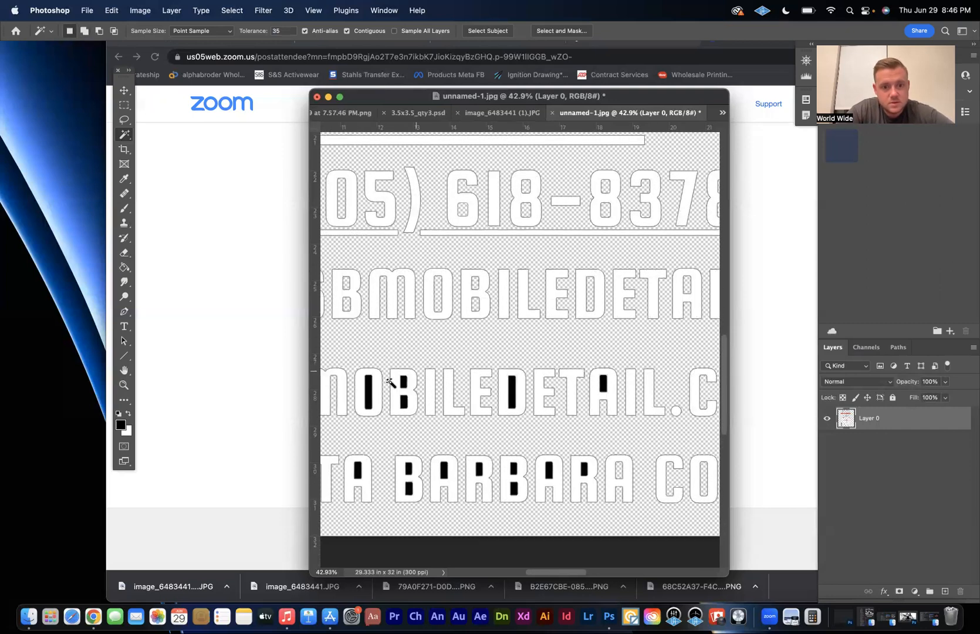
pyautogui.keyDown('shift'); pyautogui.click(345, 350); pyautogui.keyUp('shift')
pyautogui.keyDown('shift'); pyautogui.click(344, 336); pyautogui.keyUp('shift')
pyautogui.keyDown('shift'); pyautogui.click(433, 350); pyautogui.keyUp('shift')
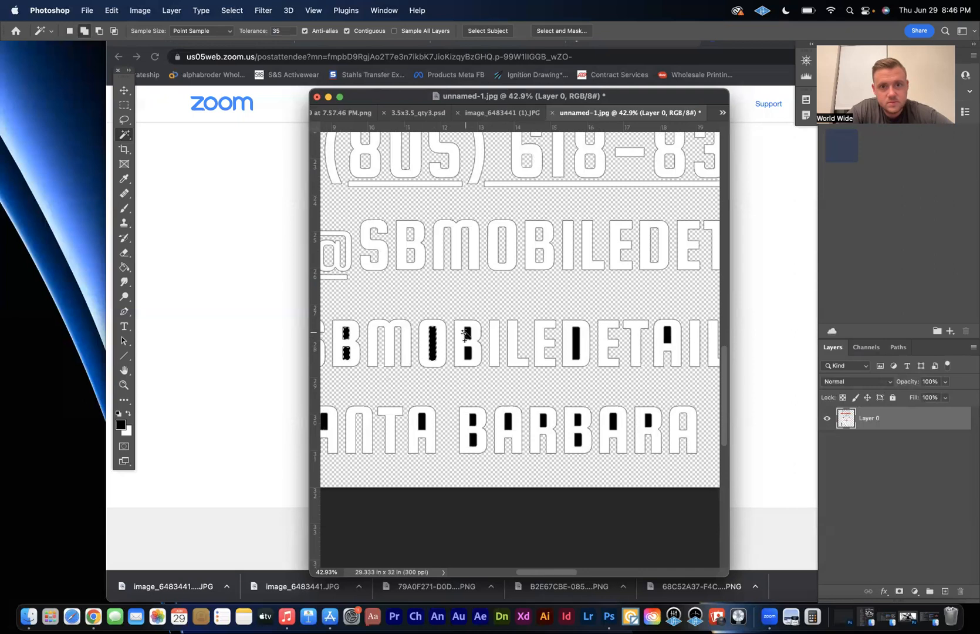
pyautogui.keyDown('shift'); pyautogui.click(465, 336); pyautogui.keyUp('shift')
pyautogui.keyDown('shift'); pyautogui.click(468, 353); pyautogui.keyUp('shift')
pyautogui.keyDown('shift'); pyautogui.click(578, 343); pyautogui.keyUp('shift')
pyautogui.keyDown('shift'); pyautogui.click(668, 337); pyautogui.keyUp('shift')
pyautogui.press('Delete')
pyautogui.scroll(-2, 667, 338)
pyautogui.hscroll(-2, 667, 338)
pyautogui.press('super+d')
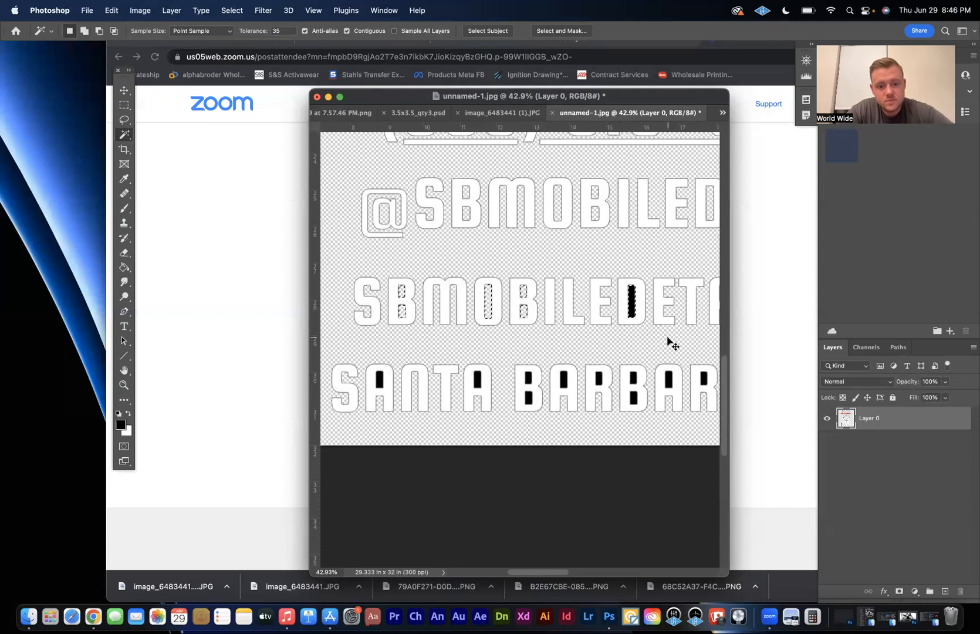
# Delete the leftover black inside the D of the website address
pyautogui.click(631, 301)
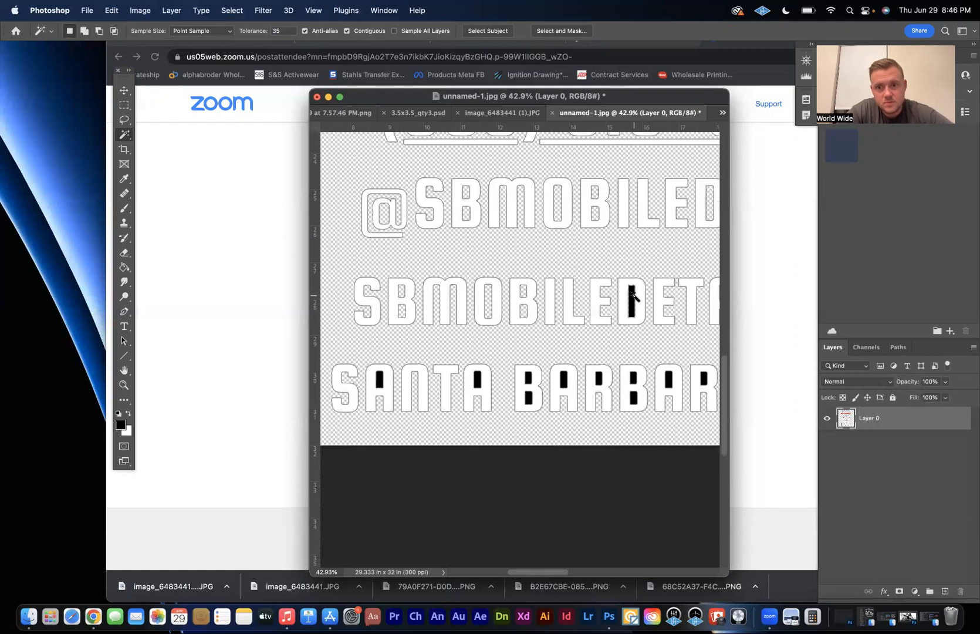
pyautogui.press('Delete')
pyautogui.press('super+d')
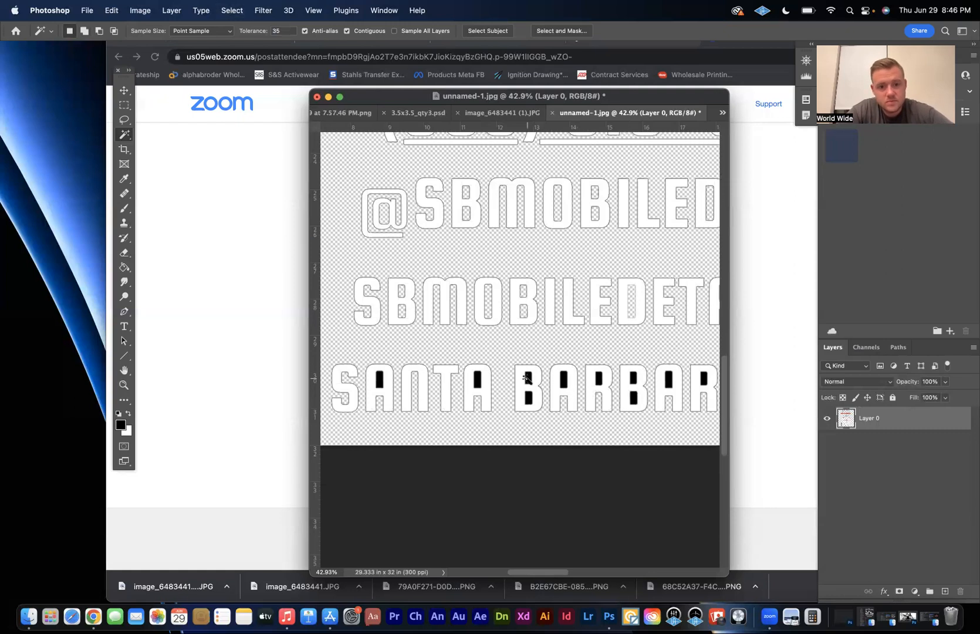
# Delete the leftover black inside both As of SANTA and the first B, A and R of BARBARA
pyautogui.click(380, 381)
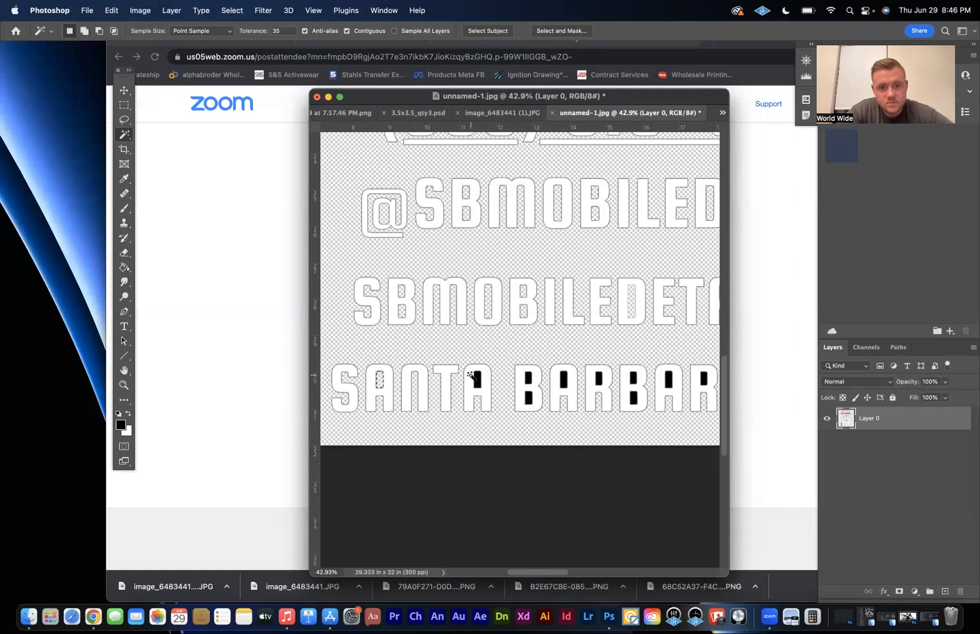
pyautogui.click(476, 380)
pyautogui.keyDown('shift'); pyautogui.click(530, 379); pyautogui.keyUp('shift')
pyautogui.keyDown('shift'); pyautogui.click(528, 396); pyautogui.keyUp('shift')
pyautogui.keyDown('shift'); pyautogui.click(564, 380); pyautogui.keyUp('shift')
pyautogui.keyDown('shift'); pyautogui.click(599, 377); pyautogui.keyUp('shift')
pyautogui.press('super+z')
pyautogui.press('BackSpace')
pyautogui.hscroll(4, 639, 379)
pyautogui.scroll(-1, 638, 379)
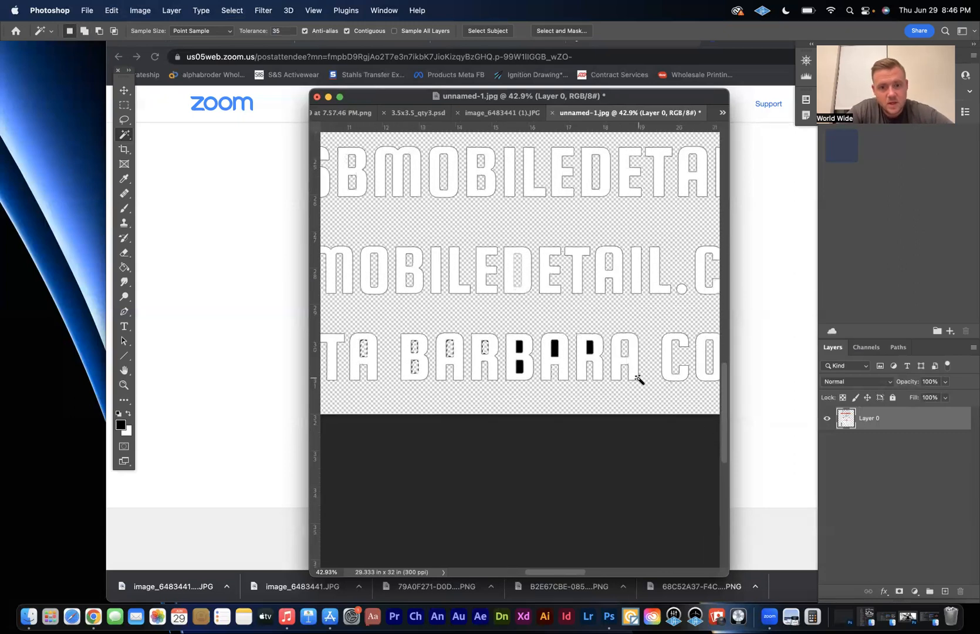
pyautogui.press('super+d')
# Delete the leftover black inside the second B, A and R of BARBARA
pyautogui.click(519, 347)
pyautogui.keyDown('shift'); pyautogui.click(520, 365); pyautogui.keyUp('shift')
pyautogui.keyDown('shift'); pyautogui.click(555, 347); pyautogui.keyUp('shift')
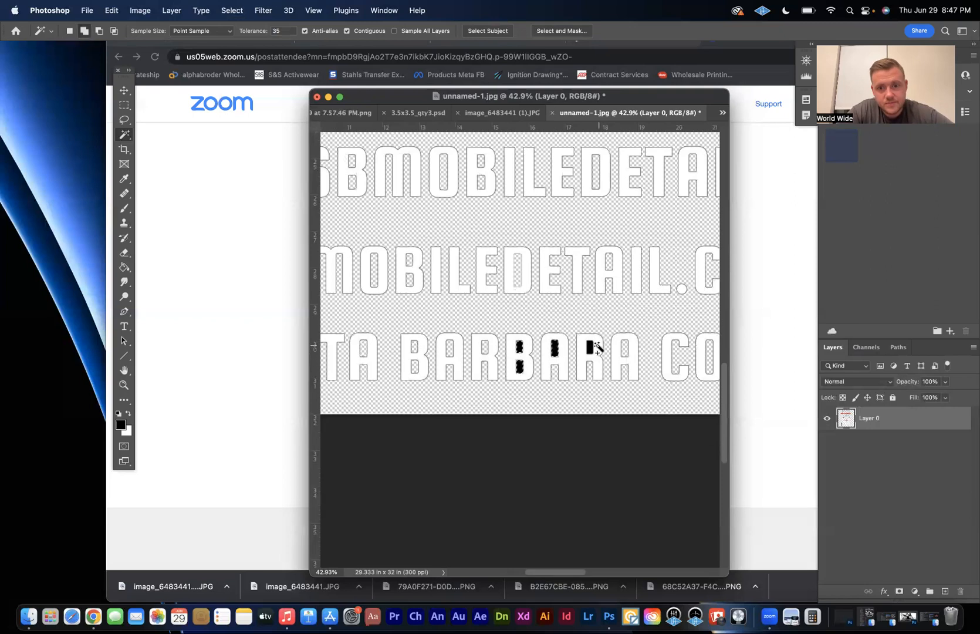
pyautogui.press('BackSpace')
pyautogui.press('super+d')
# Outline the body of the polisher above the car with the Lasso tool, tracing along its grey edges
pyautogui.scroll(-3, 590, 348)
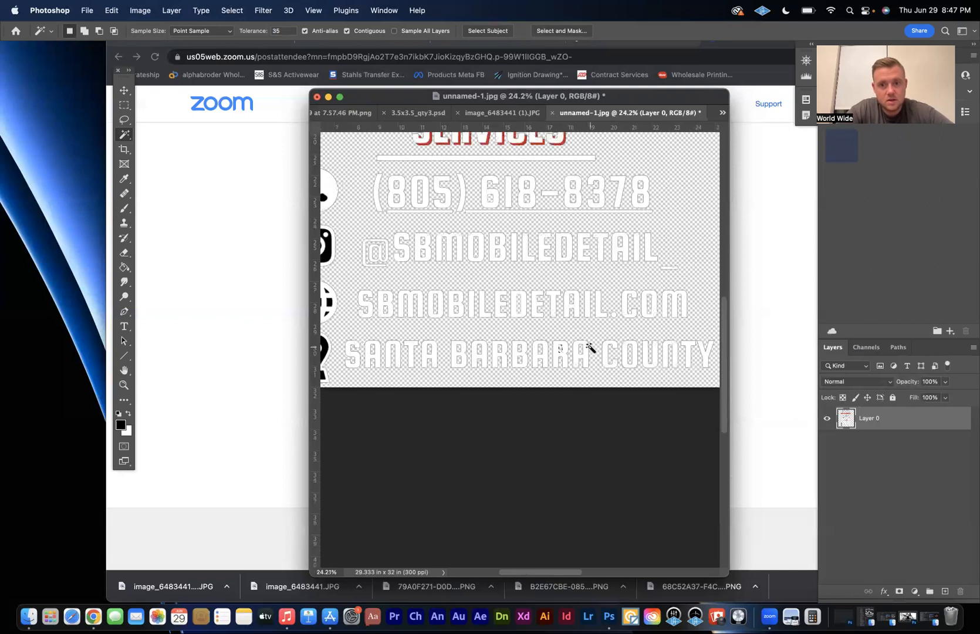
pyautogui.scroll(-2, 590, 348)
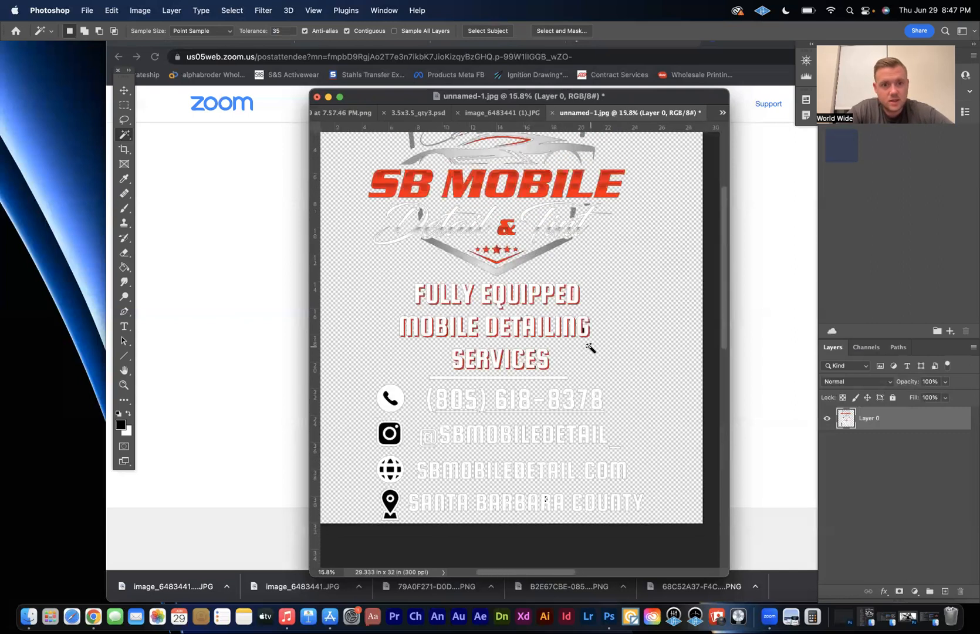
pyautogui.scroll(2, 591, 348)
pyautogui.scroll(3, 590, 348)
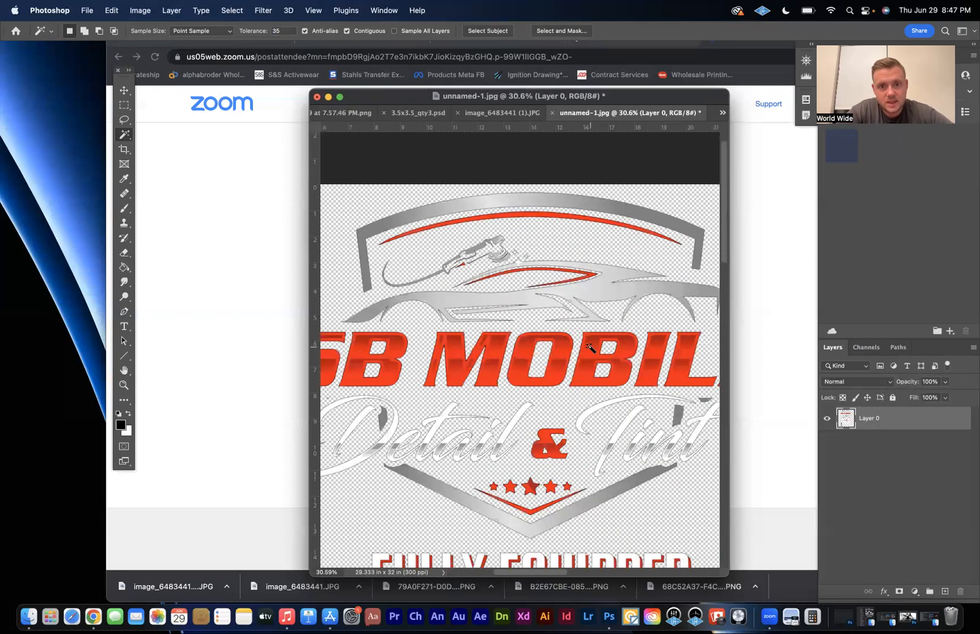
pyautogui.scroll(1, 590, 347)
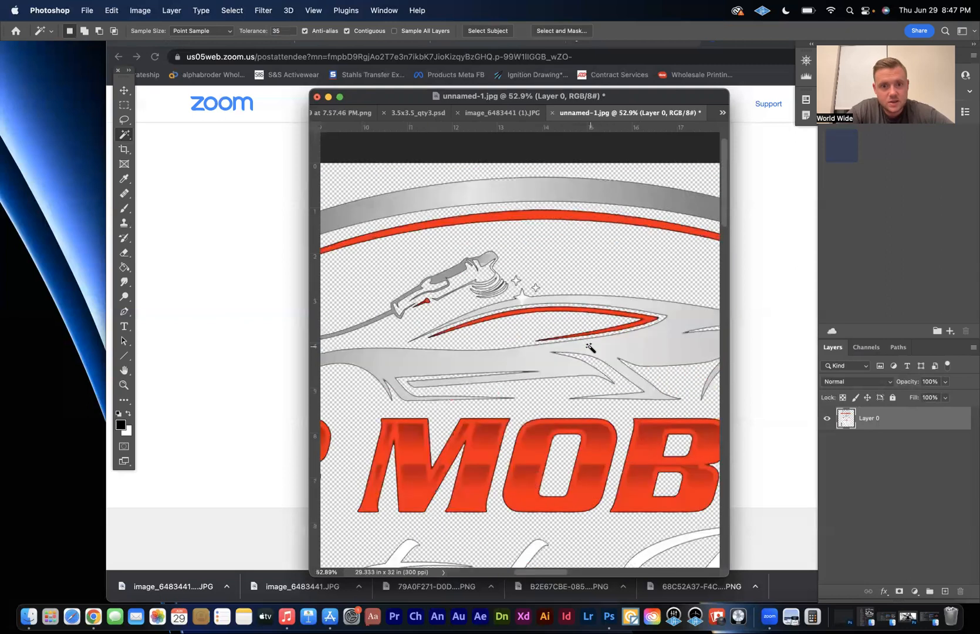
pyautogui.scroll(6, 590, 348)
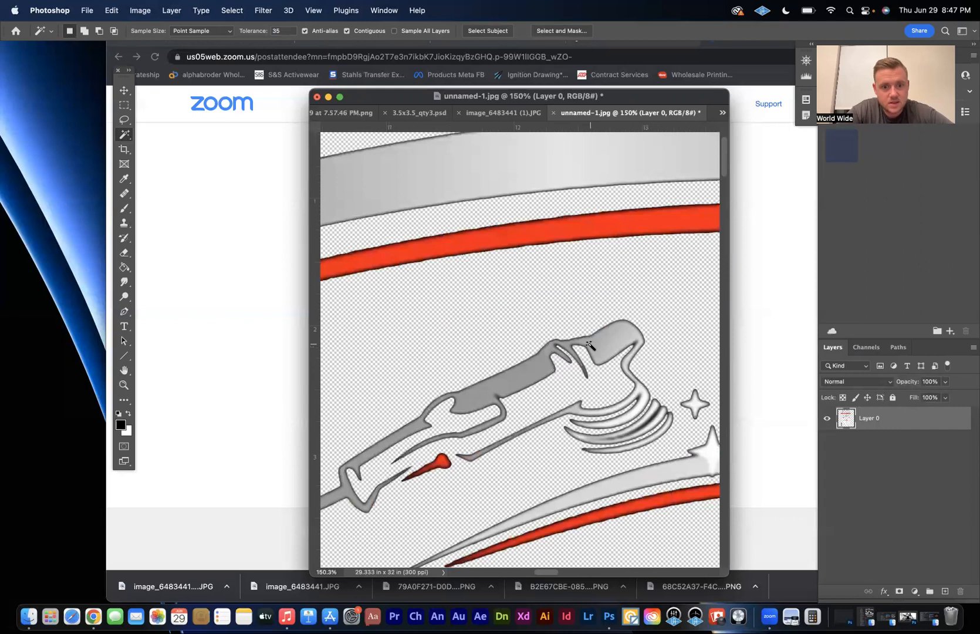
pyautogui.scroll(-3, 590, 346)
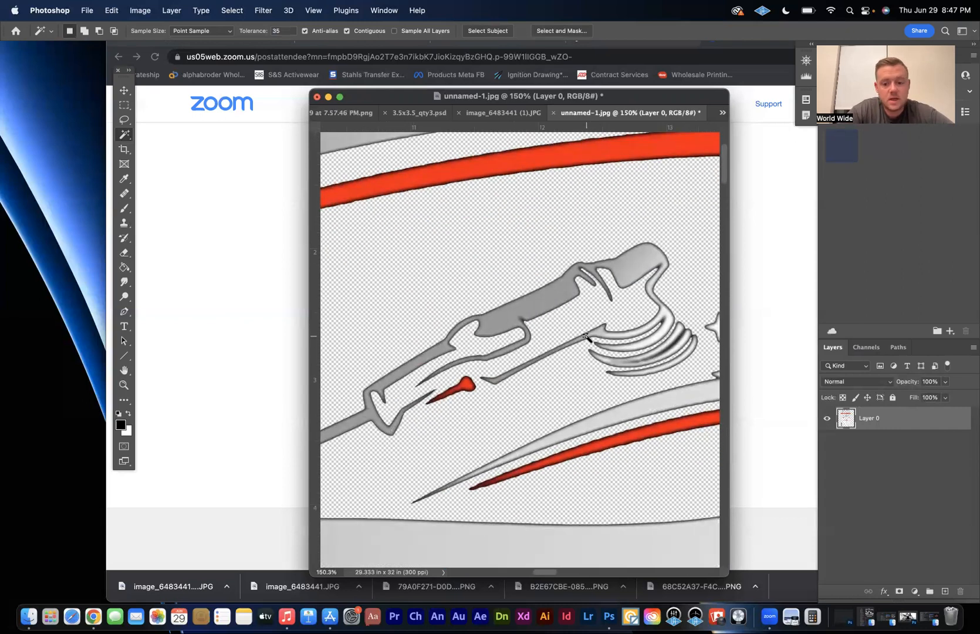
pyautogui.press('l')
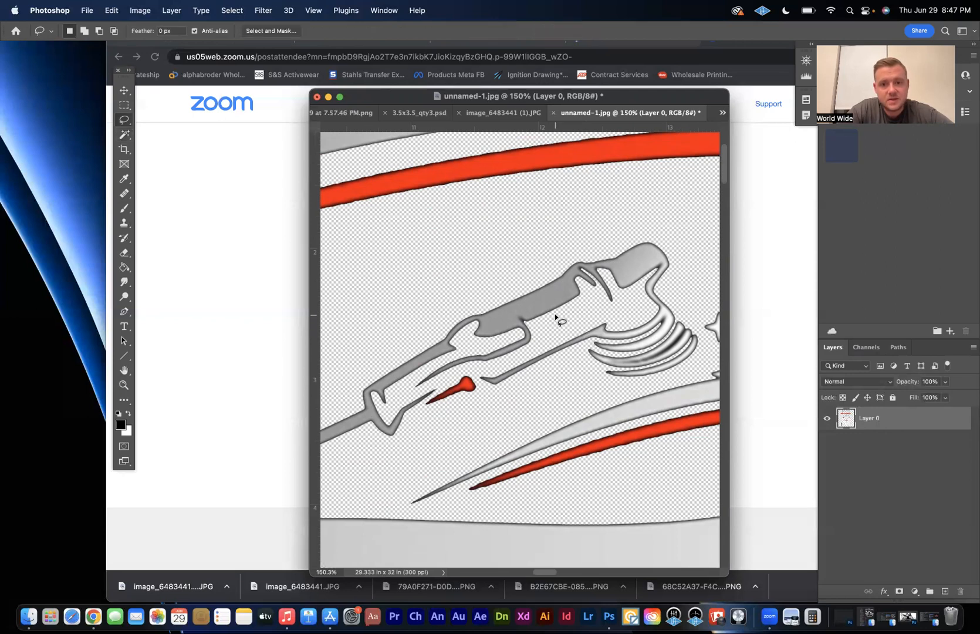
pyautogui.moveTo(371, 390)
pyautogui.mouseDown()
pyautogui.moveTo(468, 319)
pyautogui.moveTo(545, 294)
pyautogui.moveTo(578, 267)
pyautogui.moveTo(662, 260)
pyautogui.moveTo(649, 294)
pyautogui.moveTo(666, 311)
pyautogui.moveTo(665, 328)
pyautogui.moveTo(647, 338)
pyautogui.moveTo(665, 317)
pyautogui.moveTo(644, 332)
pyautogui.moveTo(594, 333)
pyautogui.moveTo(501, 377)
pyautogui.mouseUp()
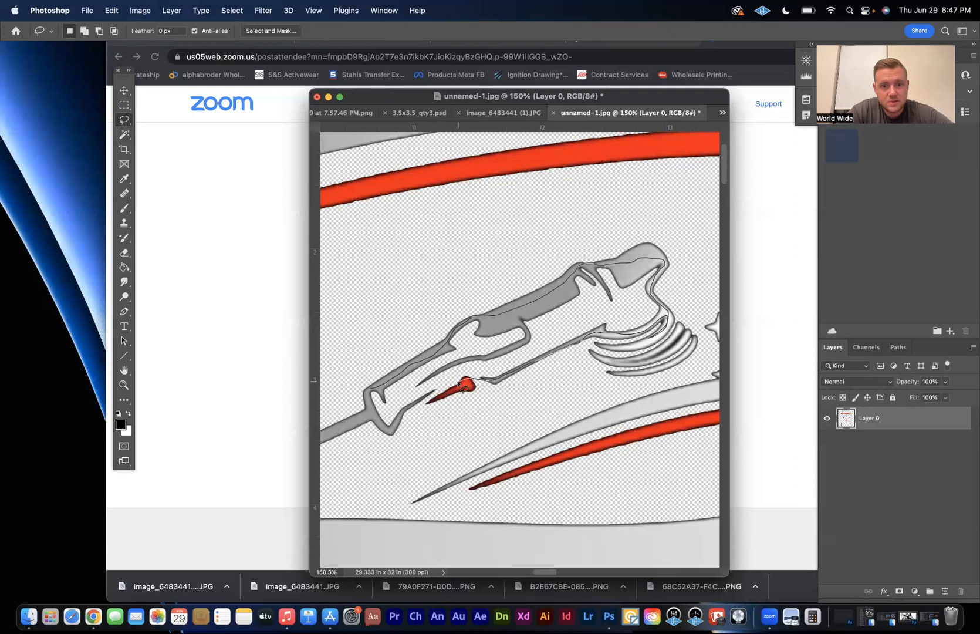
pyautogui.moveTo(433, 390)
pyautogui.mouseDown()
pyautogui.moveTo(402, 433)
pyautogui.moveTo(375, 422)
pyautogui.moveTo(372, 393)
pyautogui.mouseUp()
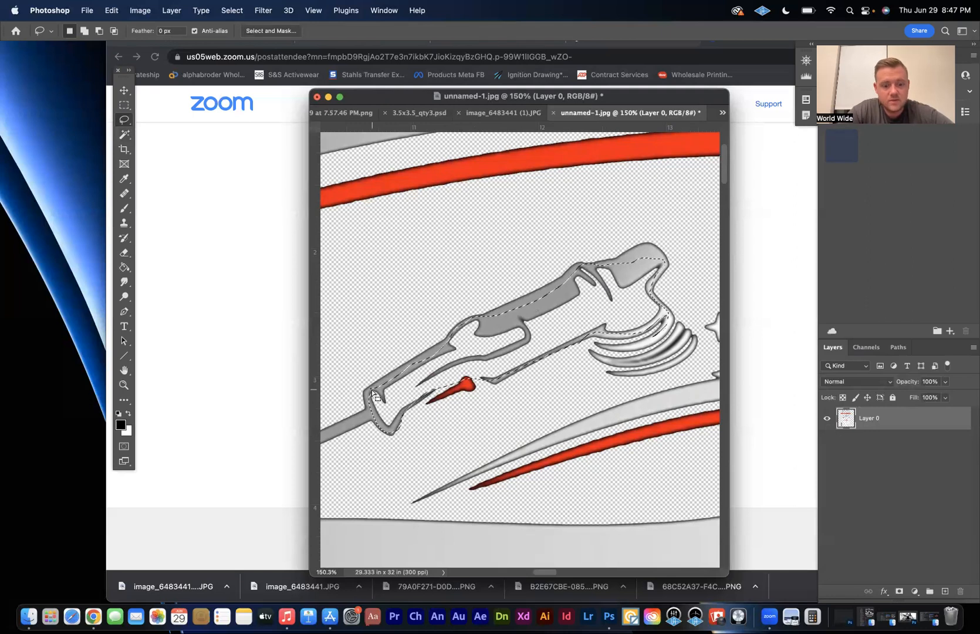
# Fill the outlined polisher body with white as a trial, replace it with solid black, and clear the selection
pyautogui.press('super+BackSpace')
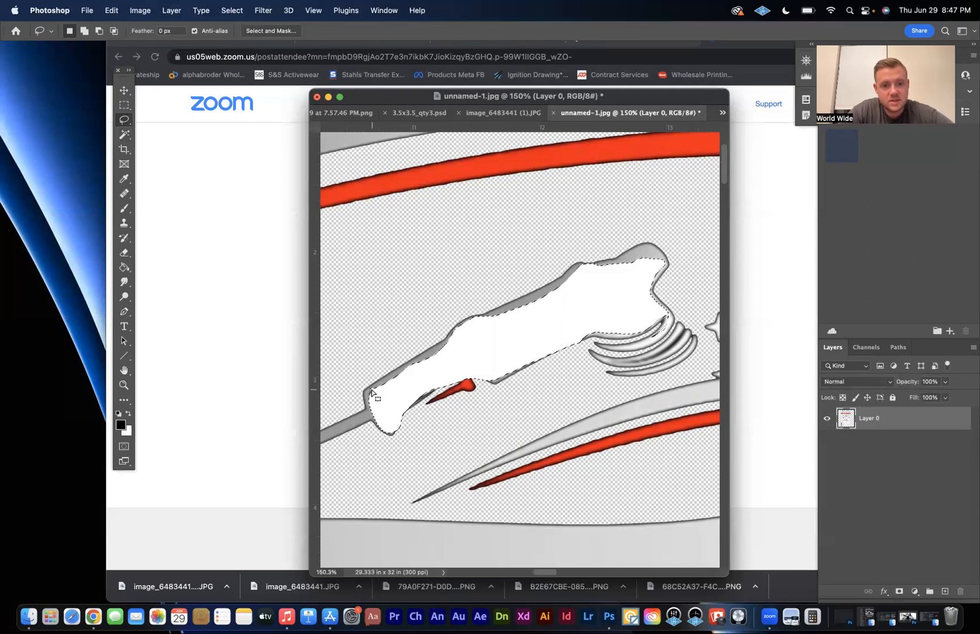
pyautogui.hotkey('alt', 'BackSpace')
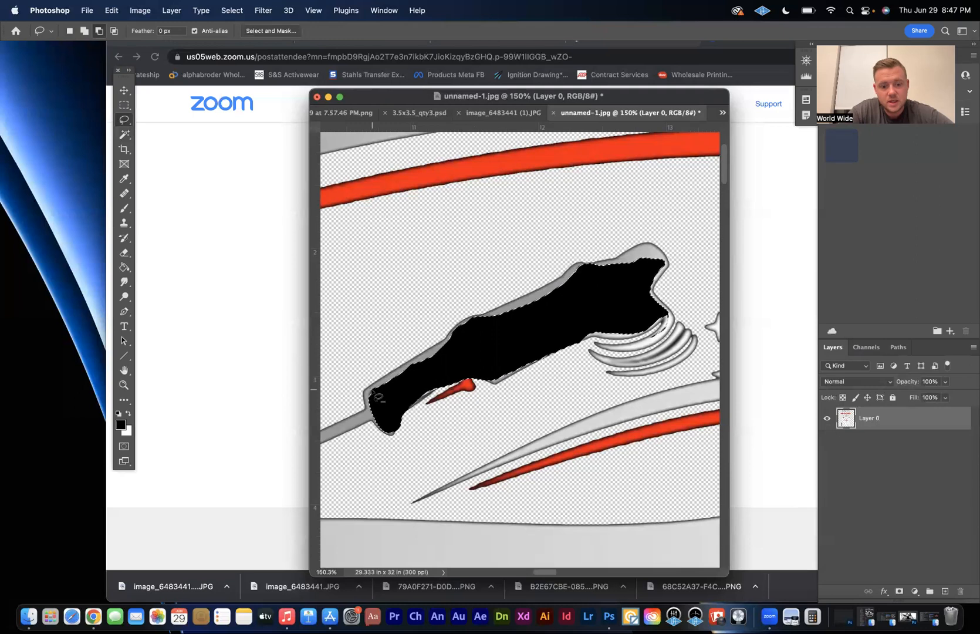
pyautogui.press('super+d')
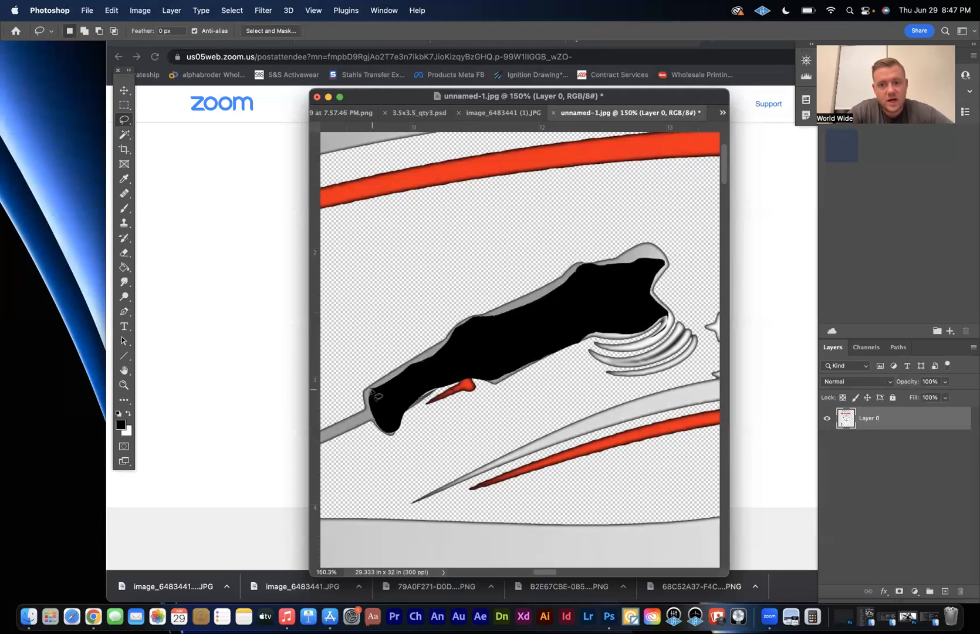
# Undo the deselection and the black and white trial fills of the polisher body, going back to its lasso selection
pyautogui.click(111, 10)
pyautogui.click(124, 29)
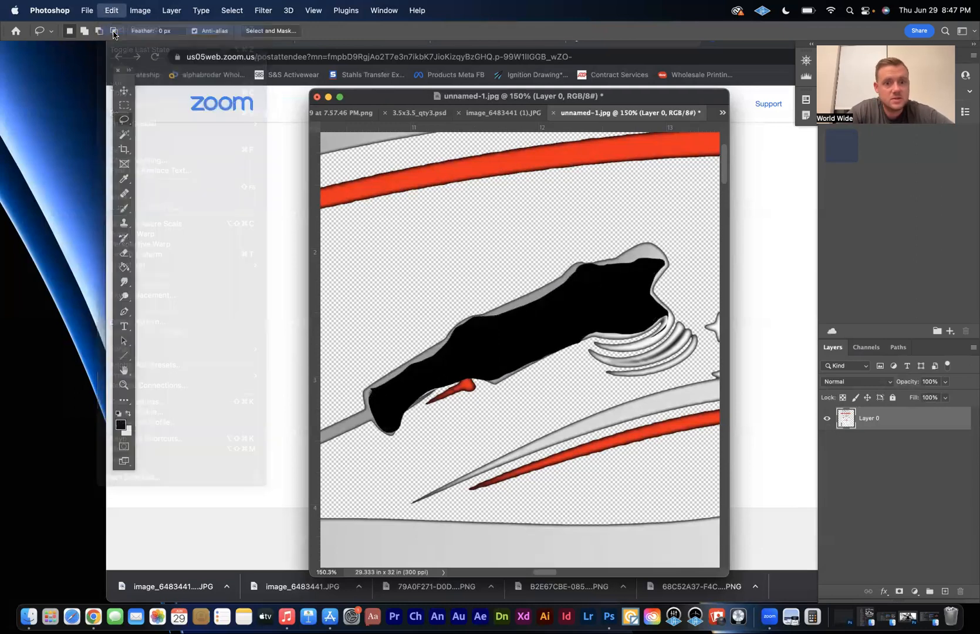
pyautogui.click(112, 10)
pyautogui.click(124, 29)
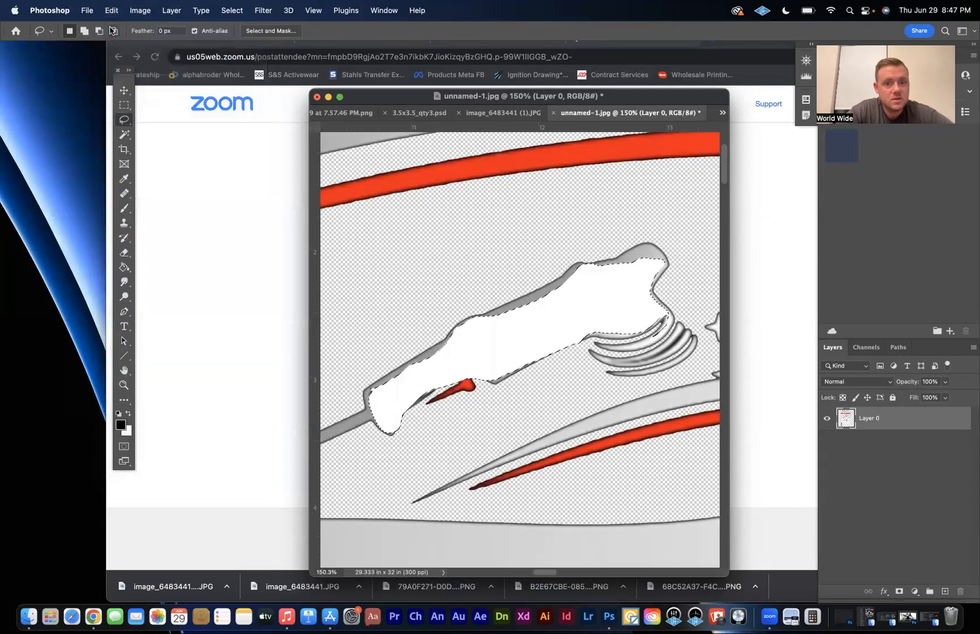
pyautogui.click(112, 10)
pyautogui.click(114, 29)
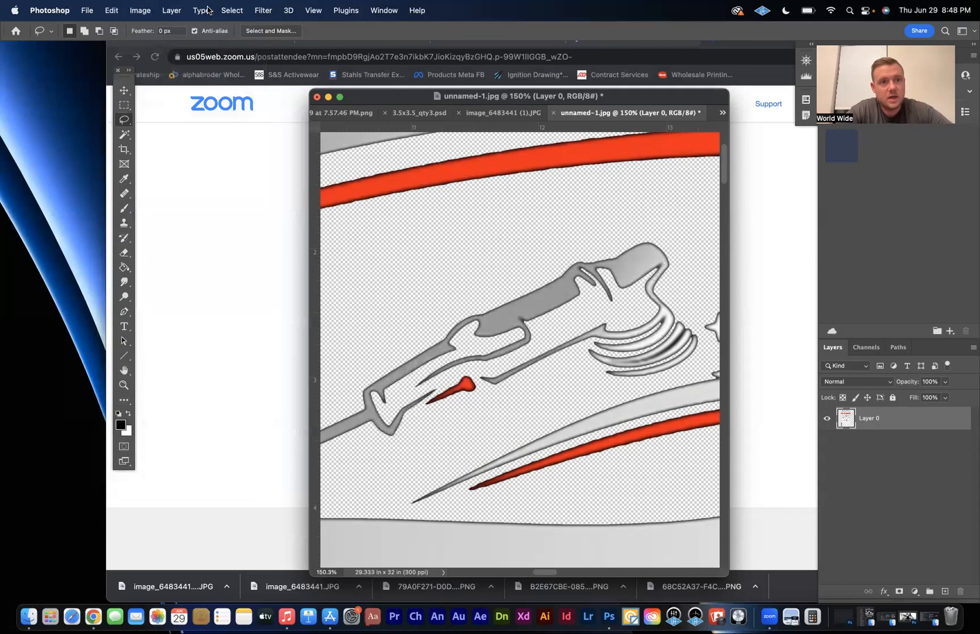
# Create a new layer beneath the artwork layer, fill the polisher selection with black on it, and clear the selection
pyautogui.click(171, 10)
pyautogui.click(178, 5)
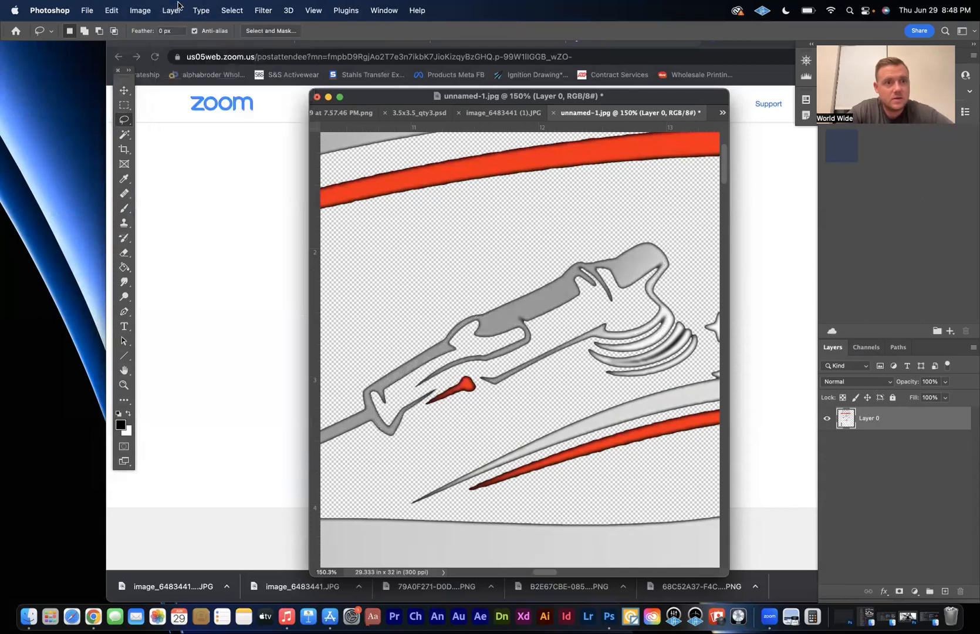
pyautogui.click(178, 7)
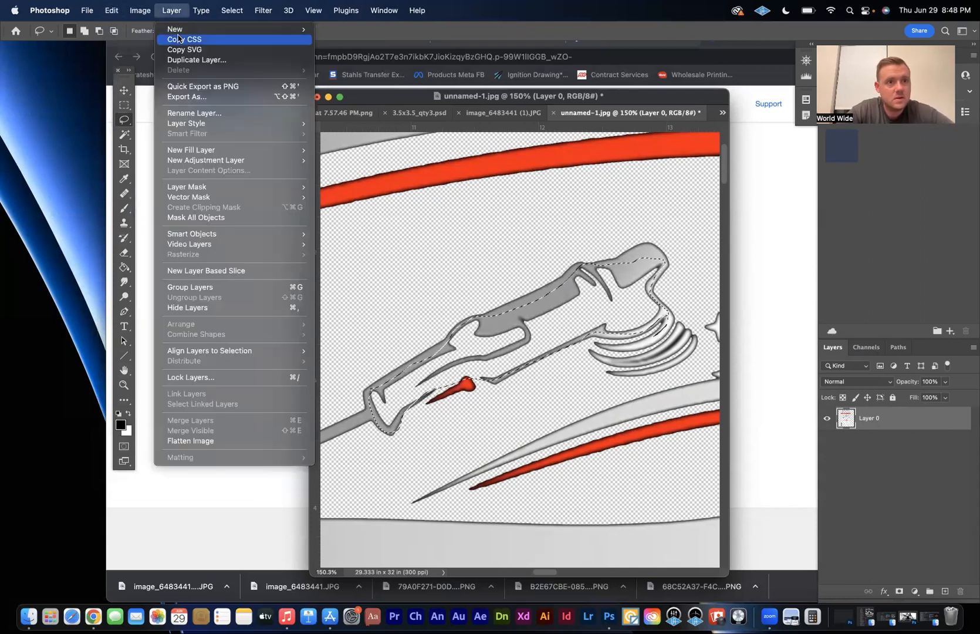
pyautogui.moveTo(302, 31)
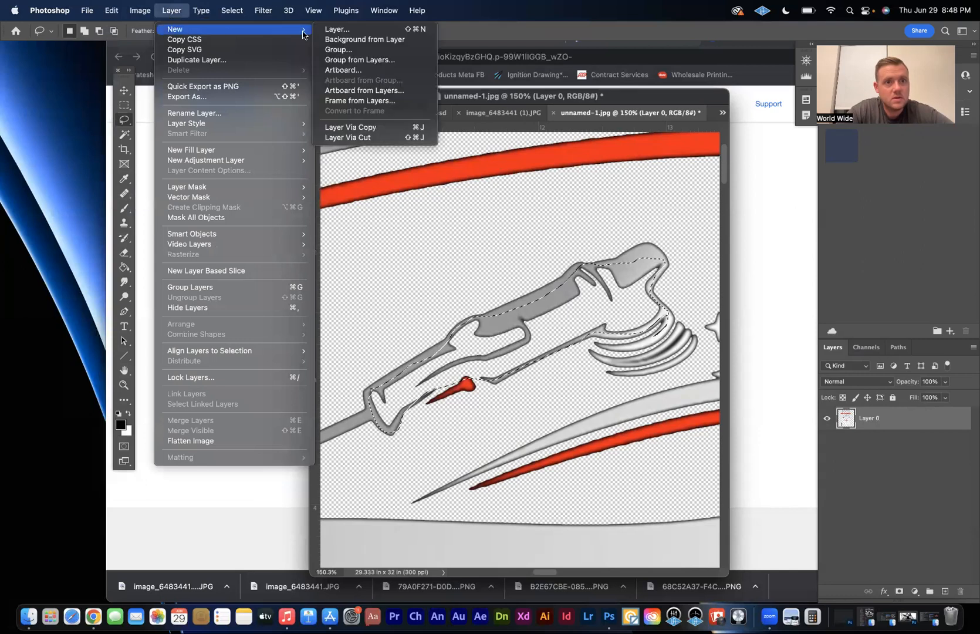
pyautogui.click(337, 29)
pyautogui.press('Return')
pyautogui.moveTo(867, 422); pyautogui.dragTo(865, 452)
pyautogui.hotkey('alt', 'BackSpace')
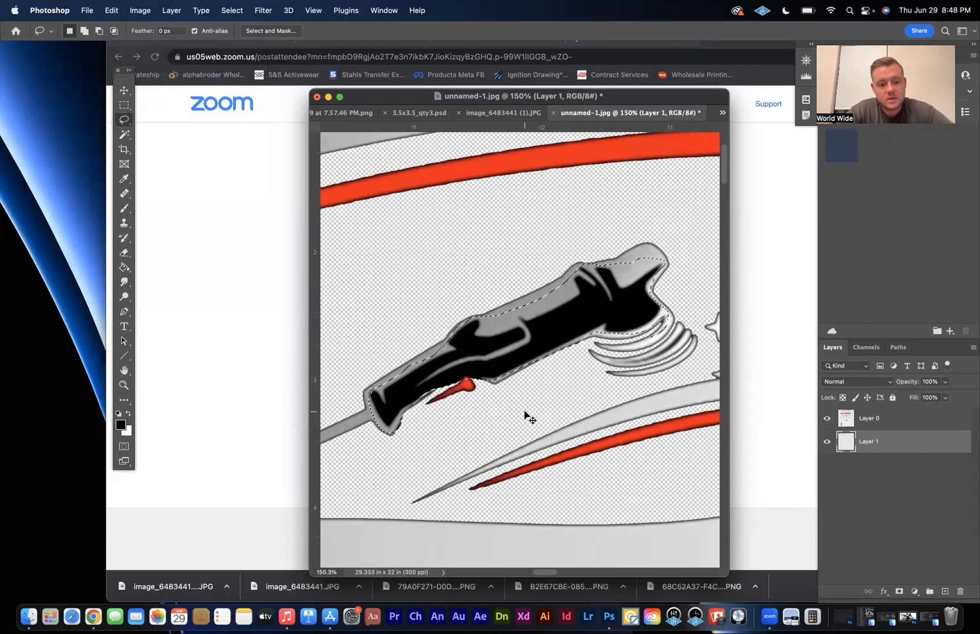
pyautogui.press('super+d')
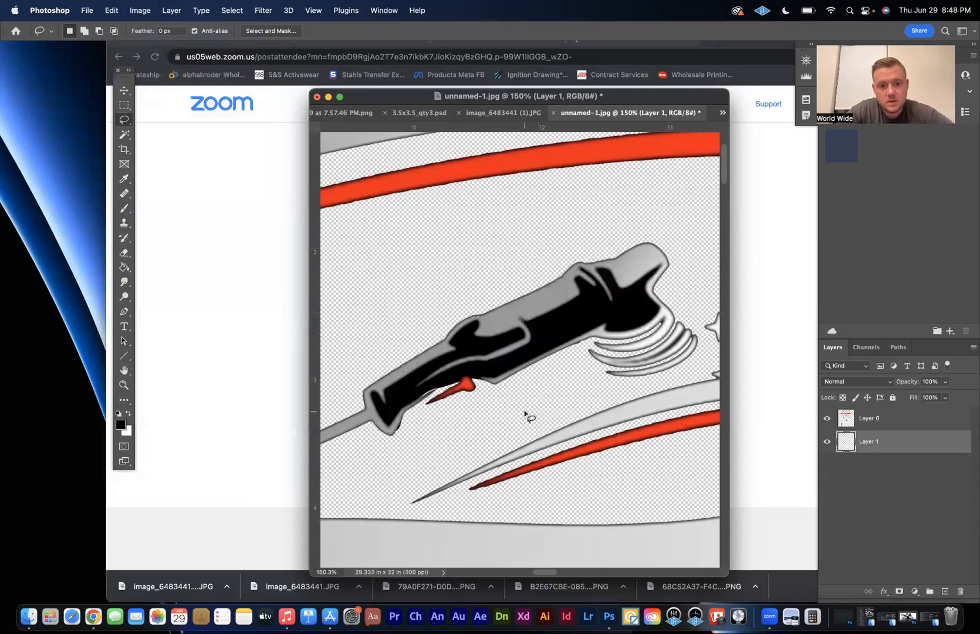
# Paint black over the gaps between the polisher handle and its red trigger, and erase the black spilling past the handle's edges
pyautogui.scroll(5, 460, 382)
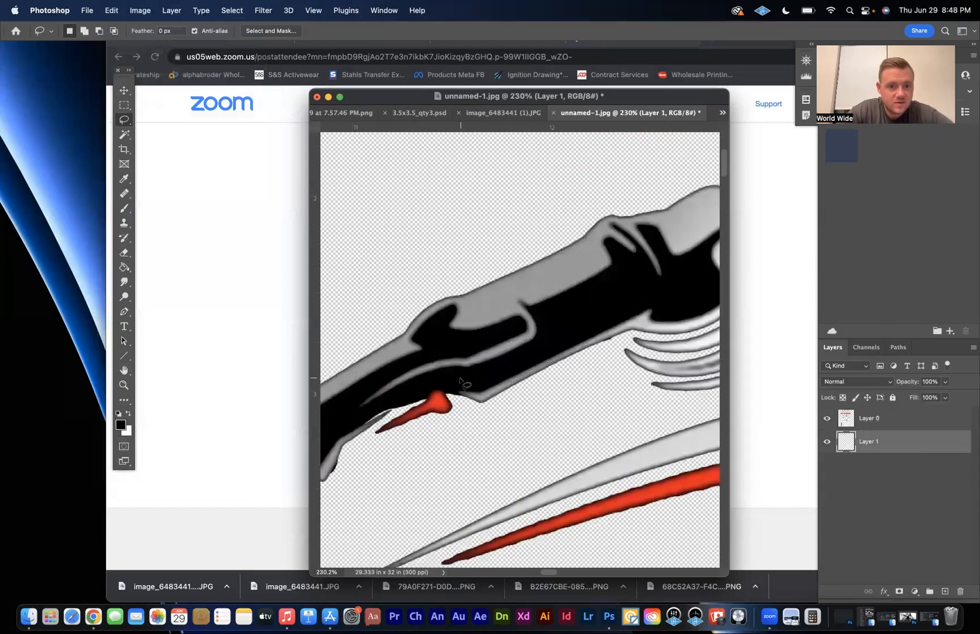
pyautogui.press('b')
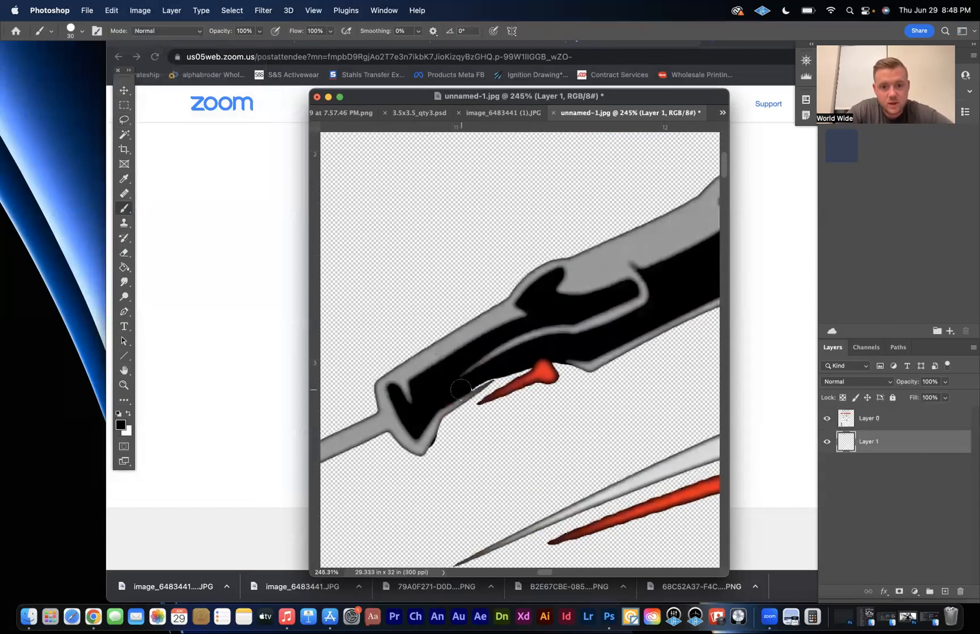
pyautogui.moveTo(484, 369)
pyautogui.mouseDown()
pyautogui.moveTo(502, 375)
pyautogui.moveTo(481, 390)
pyautogui.moveTo(551, 354)
pyautogui.mouseUp()
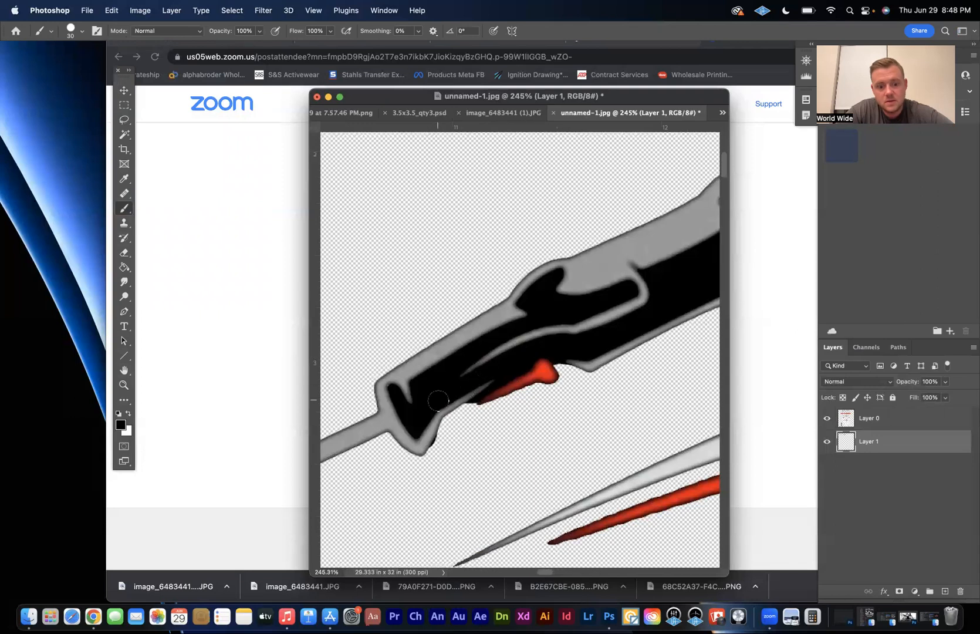
pyautogui.press('e')
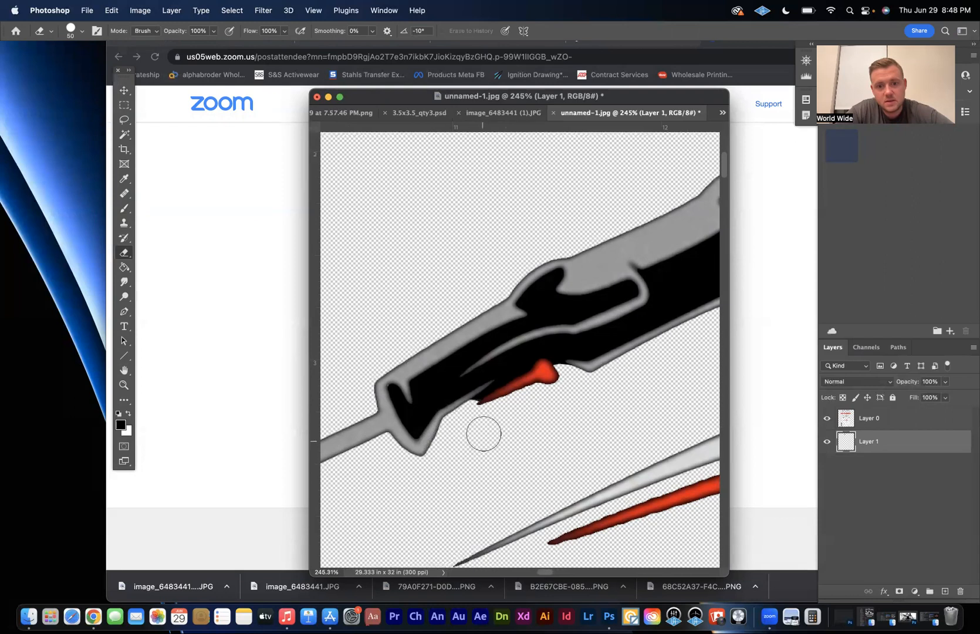
pyautogui.moveTo(487, 418); pyautogui.dragTo(490, 405)
pyautogui.hscroll(5, 586, 416)
pyautogui.scroll(1, 586, 415)
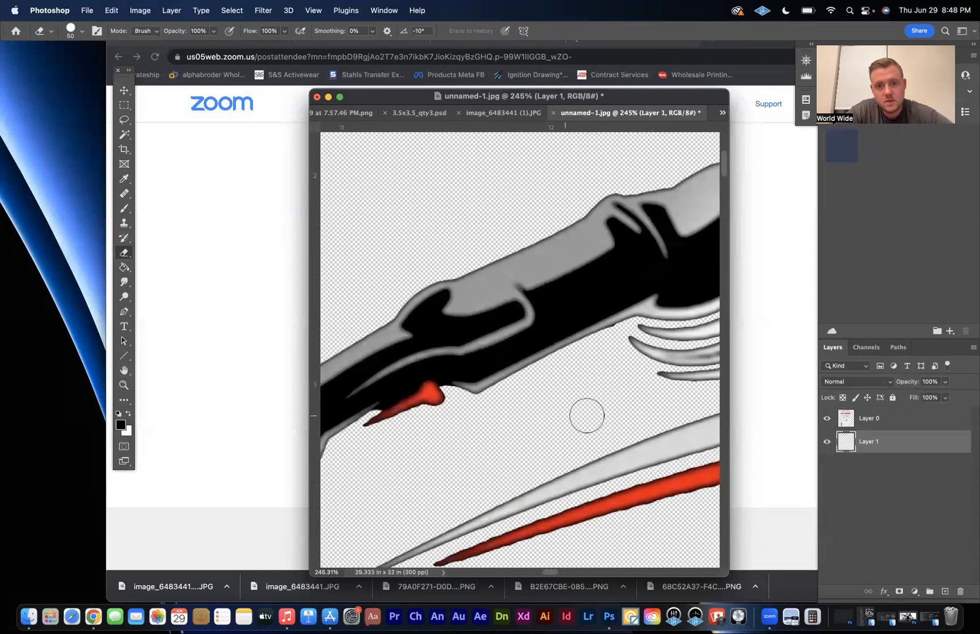
# Add a new layer at the very bottom of the stack and make it a solid colour fill layer
pyautogui.scroll(-8, 587, 399)
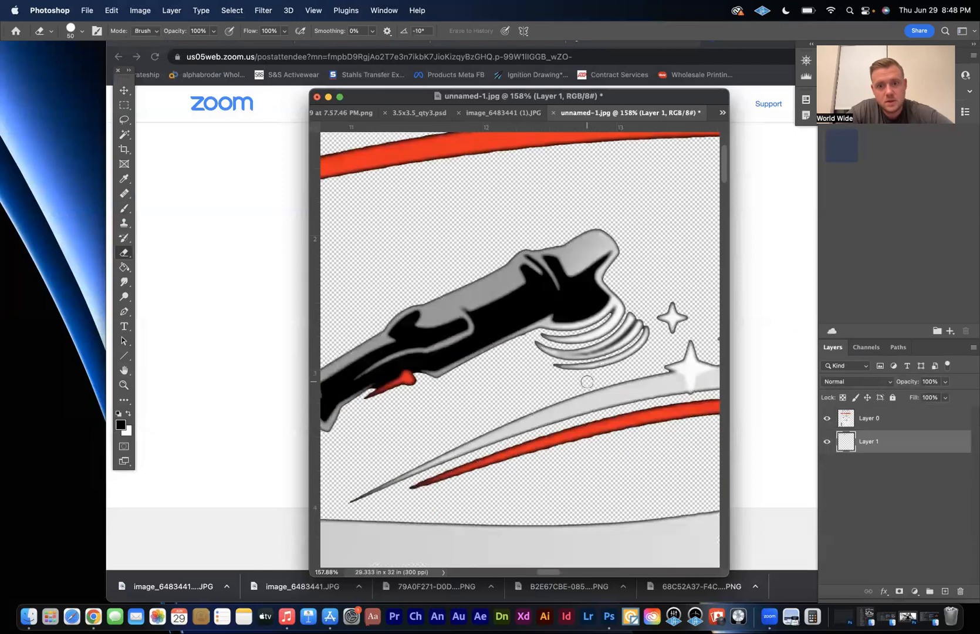
pyautogui.scroll(-2, 587, 381)
pyautogui.scroll(-4, 586, 381)
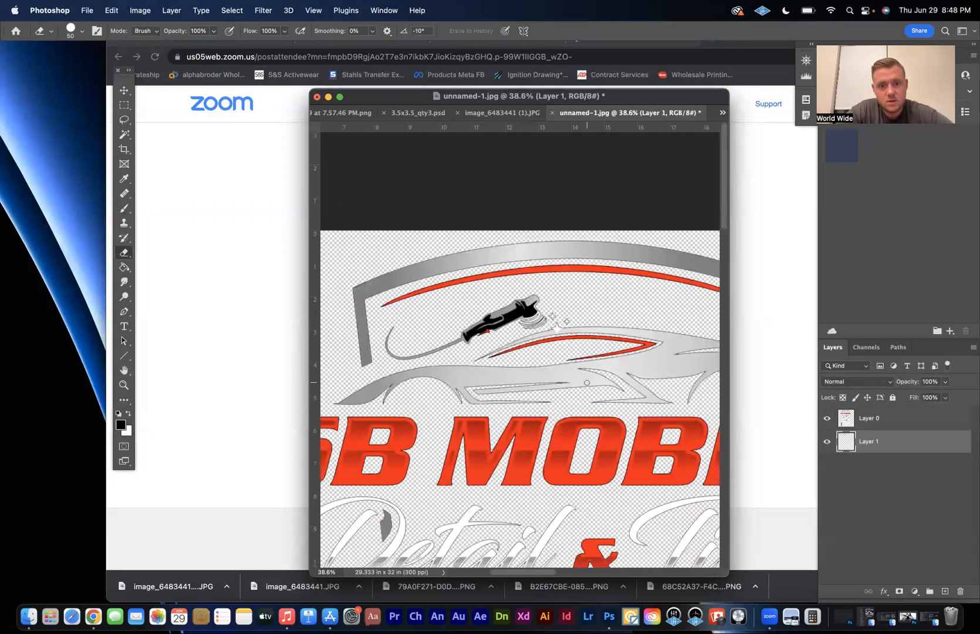
pyautogui.scroll(-2, 586, 383)
pyautogui.scroll(-2, 586, 383)
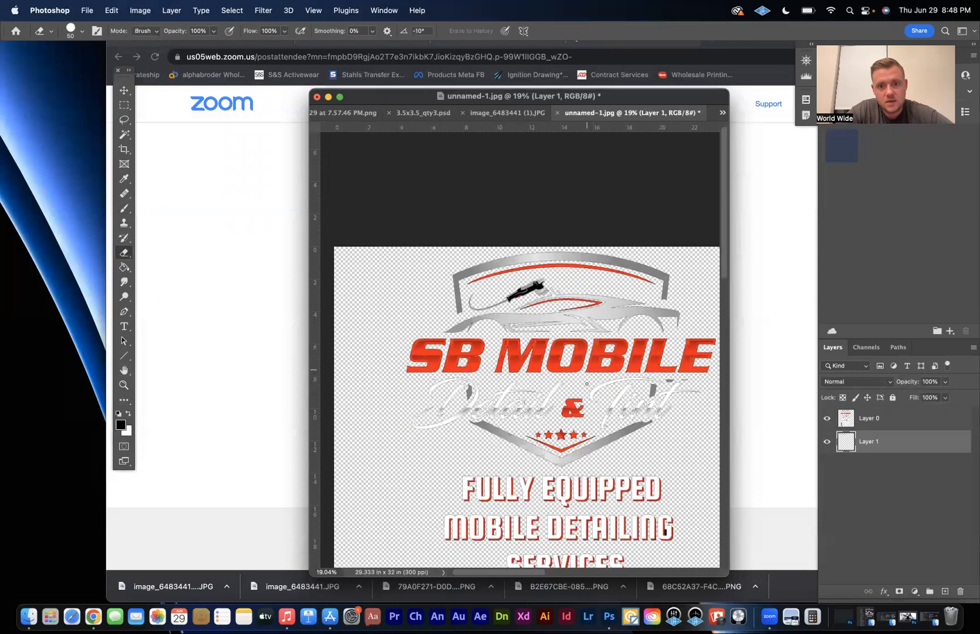
pyautogui.scroll(-5, 586, 383)
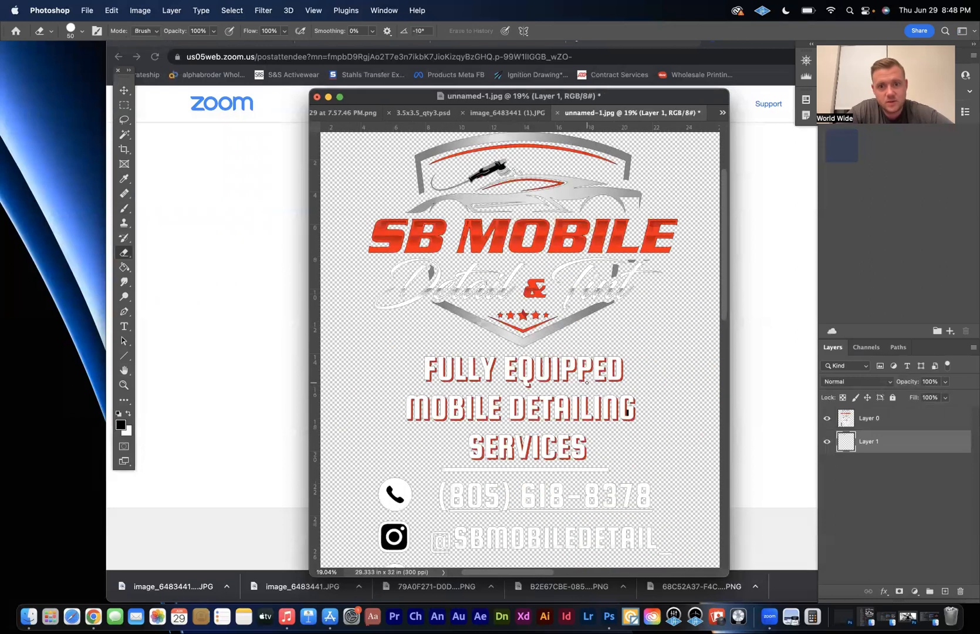
pyautogui.scroll(-2, 587, 383)
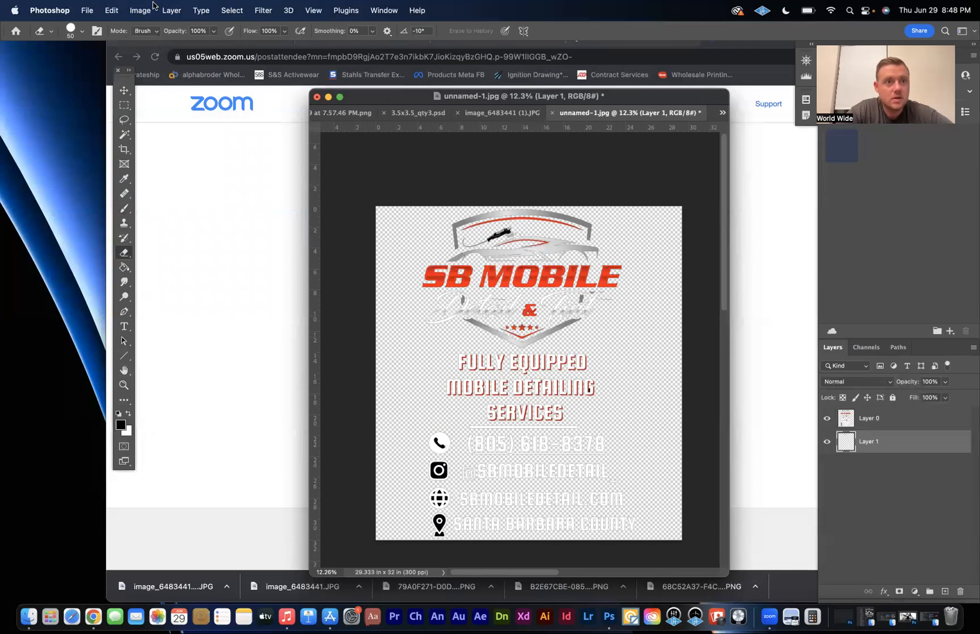
pyautogui.click(171, 10)
pyautogui.moveTo(176, 29)
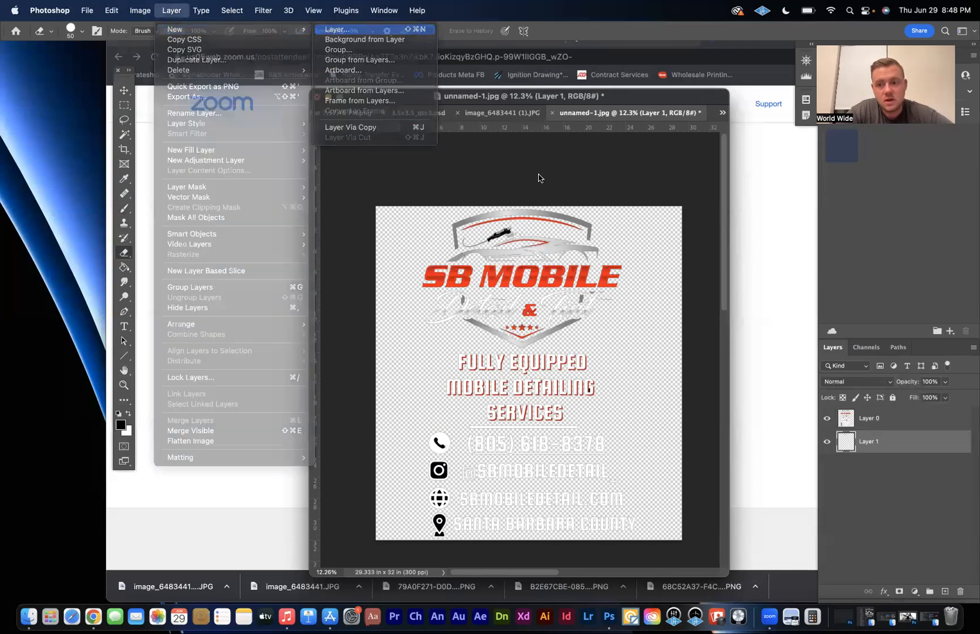
pyautogui.click(338, 29)
pyautogui.click(598, 281)
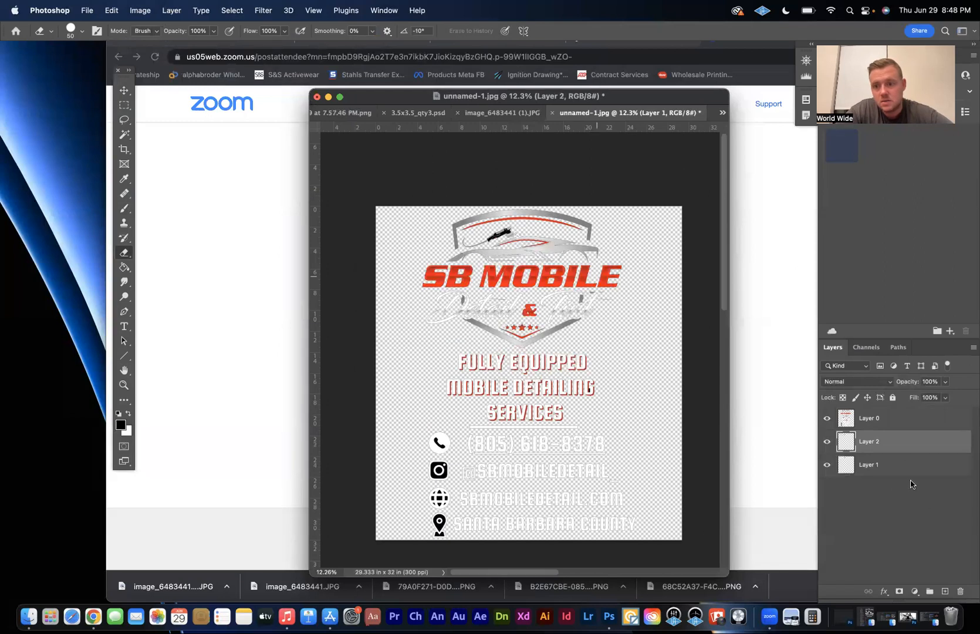
pyautogui.press('super+bracketleft')
pyautogui.click(916, 592)
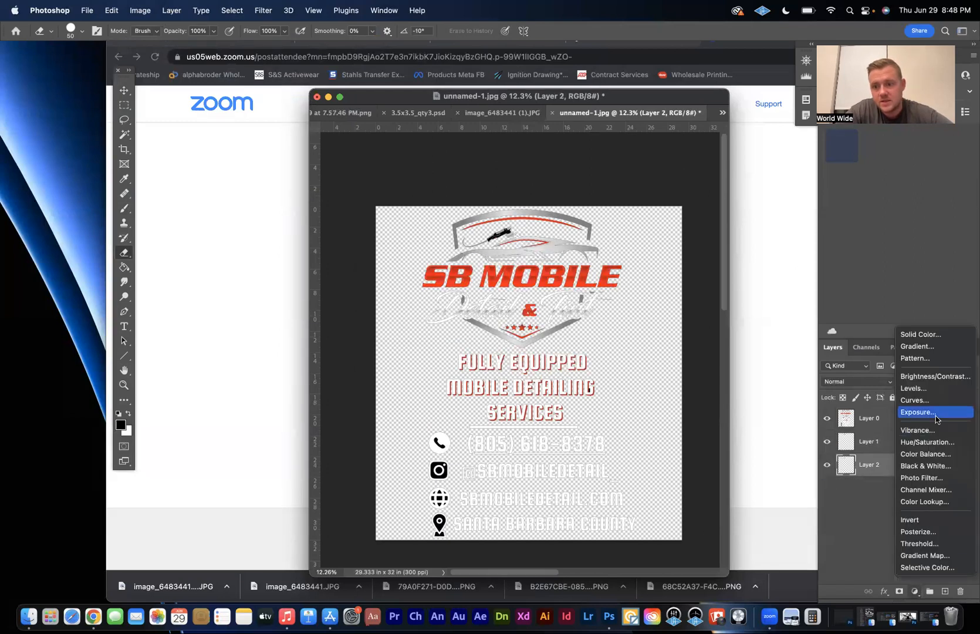
pyautogui.click(935, 331)
# Try several red and dark red shades as the background fill behind the artwork, and accept black as its colour
pyautogui.click(795, 262)
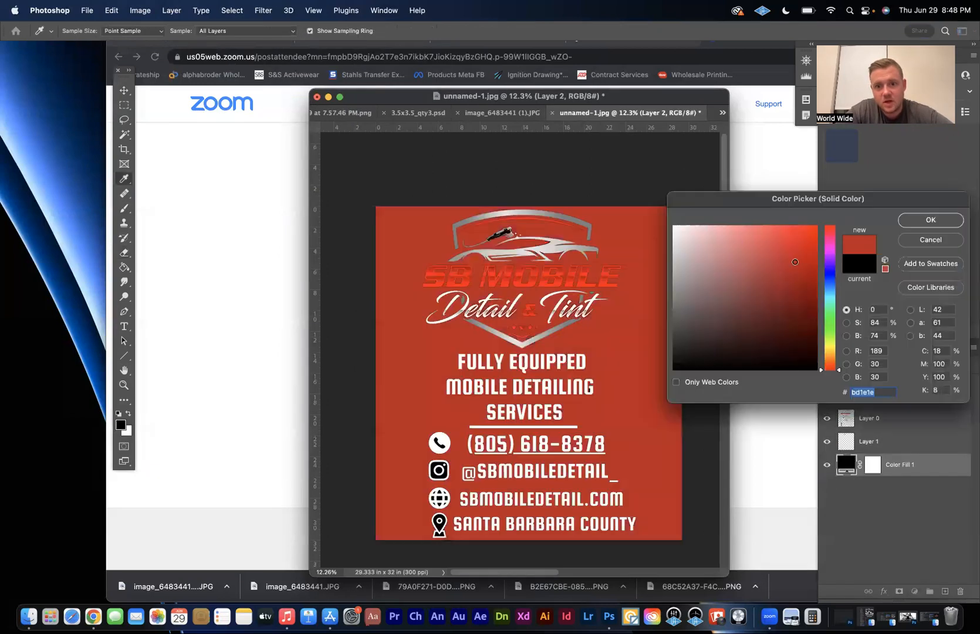
pyautogui.click(750, 246)
pyautogui.click(753, 315)
pyautogui.click(789, 317)
pyautogui.click(692, 277)
pyautogui.click(747, 309)
pyautogui.click(735, 343)
pyautogui.click(807, 333)
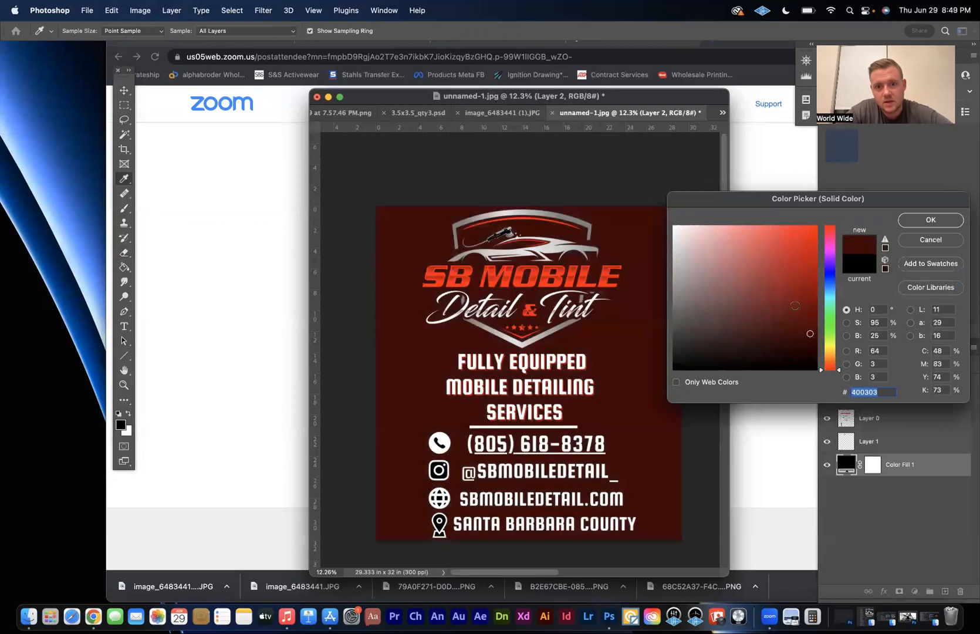
pyautogui.click(793, 262)
pyautogui.moveTo(799, 331)
pyautogui.mouseDown()
pyautogui.moveTo(805, 356)
pyautogui.moveTo(799, 270)
pyautogui.moveTo(807, 341)
pyautogui.moveTo(829, 376)
pyautogui.moveTo(790, 271)
pyautogui.moveTo(792, 301)
pyautogui.moveTo(782, 291)
pyautogui.moveTo(816, 370)
pyautogui.moveTo(781, 274)
pyautogui.moveTo(803, 242)
pyautogui.moveTo(734, 250)
pyautogui.moveTo(771, 321)
pyautogui.mouseUp()
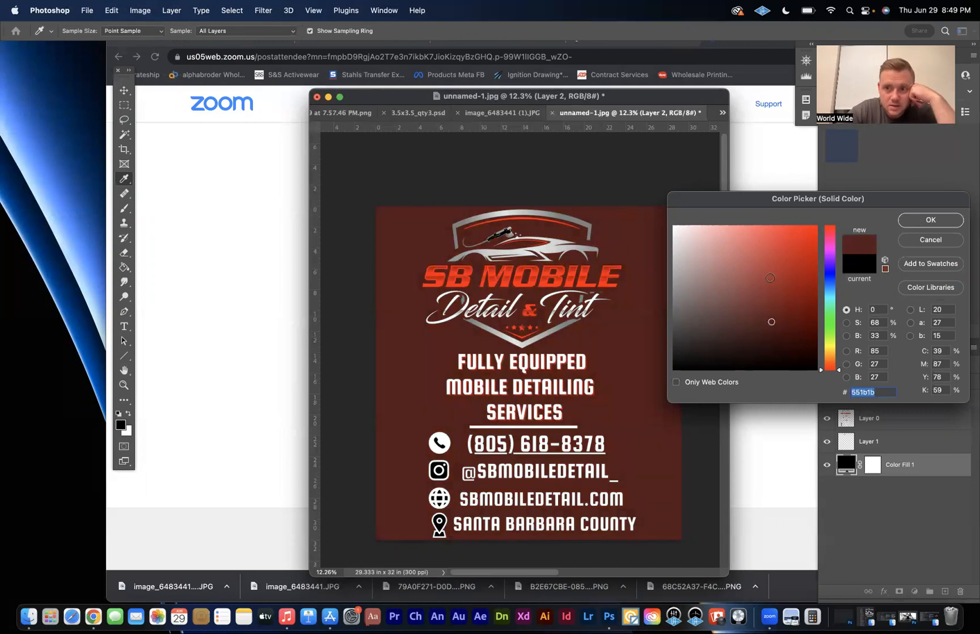
pyautogui.moveTo(771, 321)
pyautogui.mouseDown()
pyautogui.moveTo(665, 191)
pyautogui.moveTo(766, 305)
pyautogui.mouseUp()
pyautogui.click(874, 451)
pyautogui.click(928, 224)
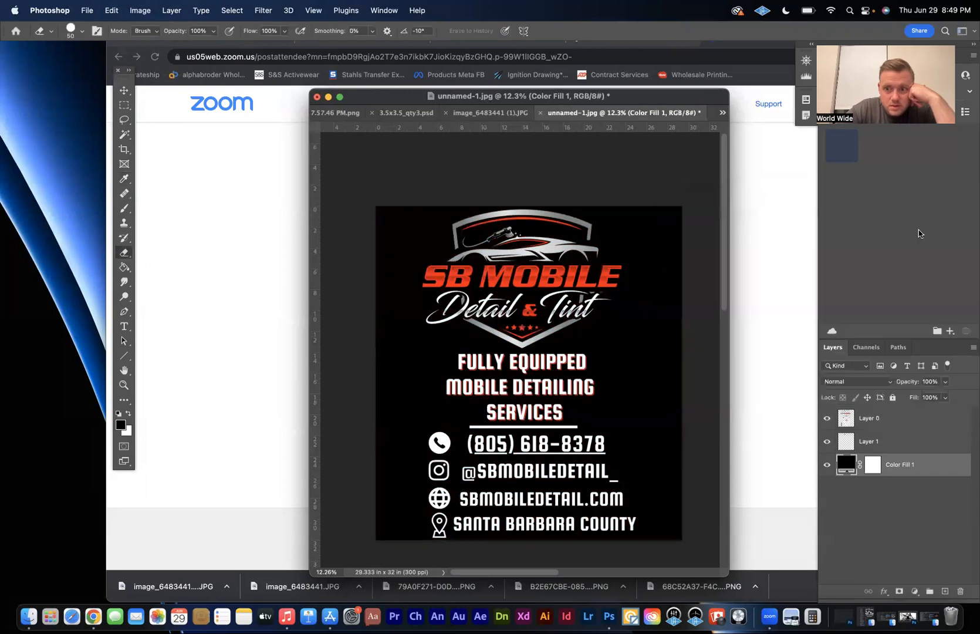
# Hide the black fill layer and merge the polisher's black layer with the artwork layer
pyautogui.click(827, 464)
pyautogui.click(874, 441)
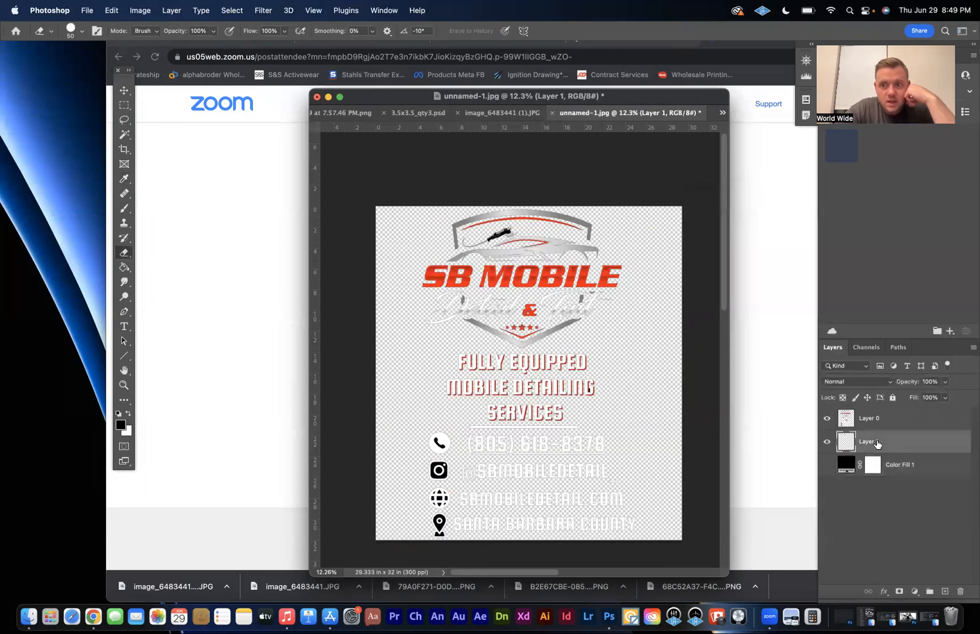
pyautogui.keyDown('shift'); pyautogui.click(884, 423); pyautogui.keyUp('shift')
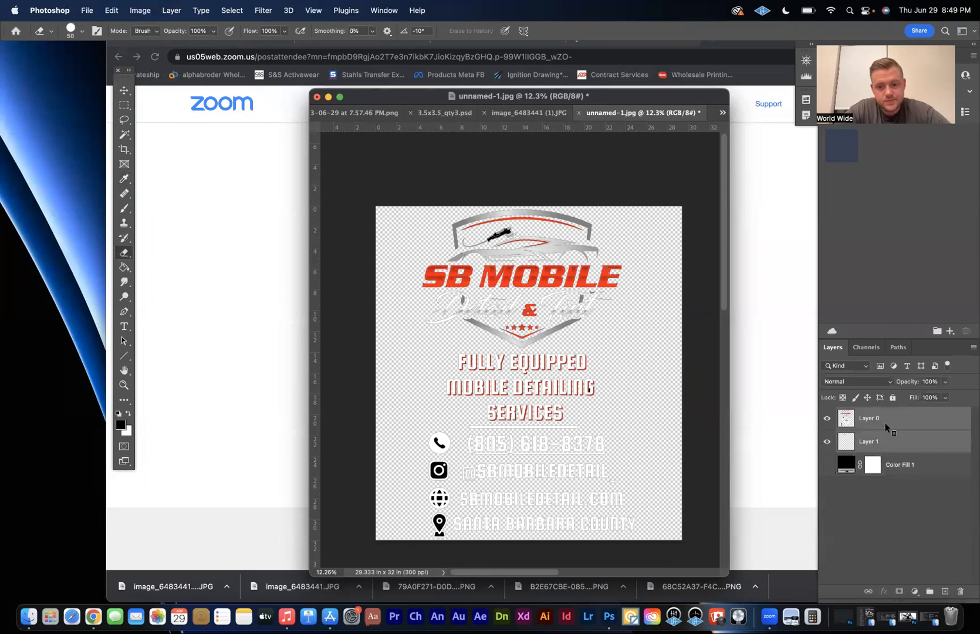
pyautogui.rightClick(885, 423)
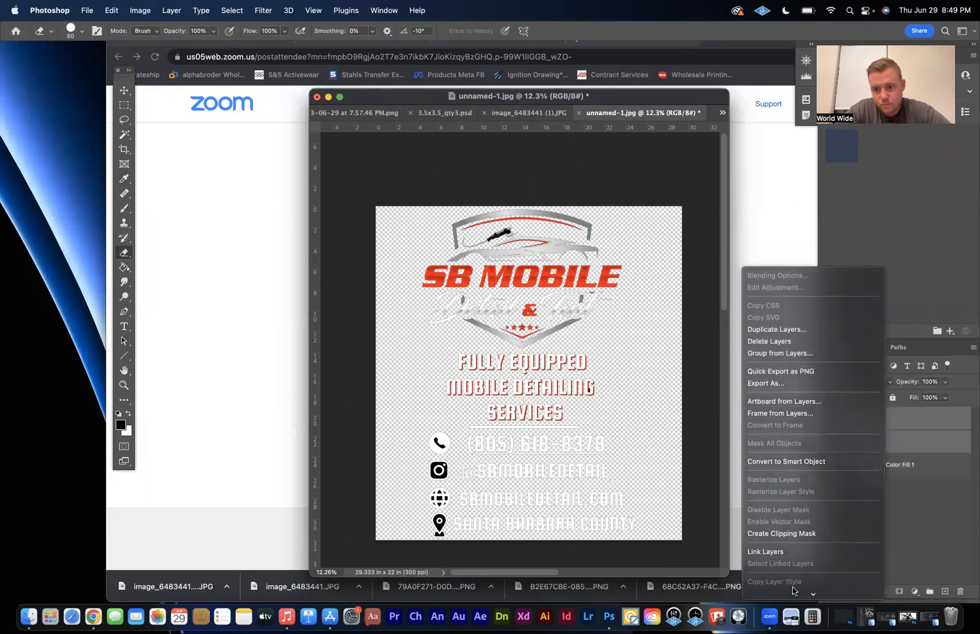
pyautogui.click(786, 479)
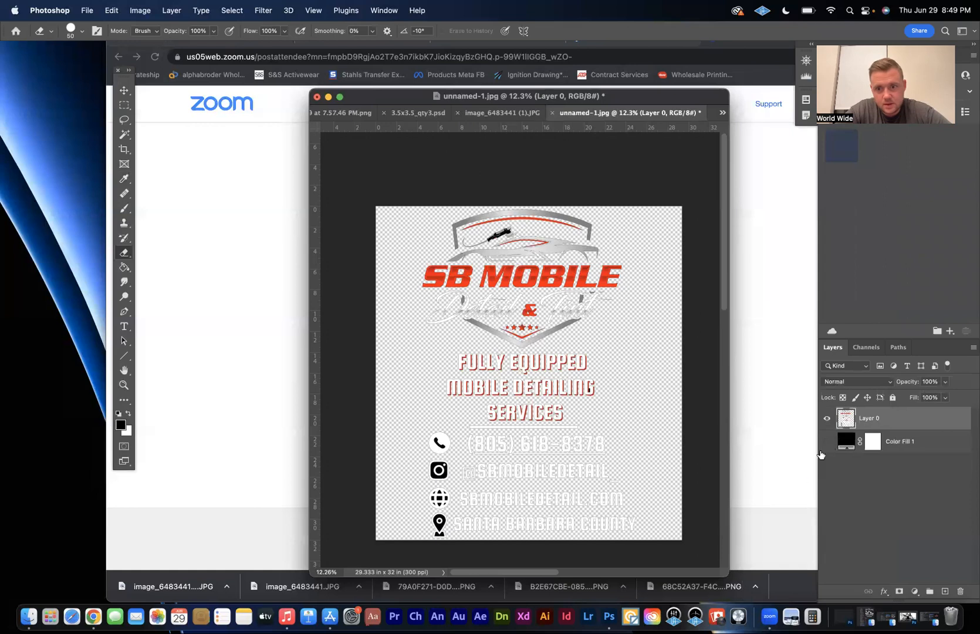
# Select the leftover black inside the final G of DETAILING with the Magic Wand and delete it
pyautogui.scroll(3, 657, 396)
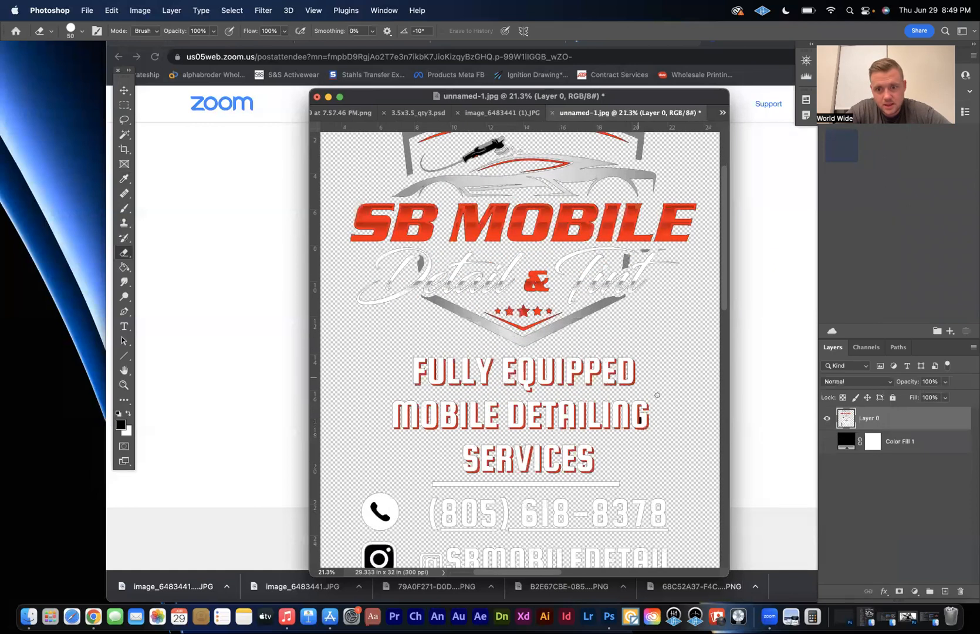
pyautogui.scroll(2, 657, 395)
pyautogui.hscroll(1, 657, 395)
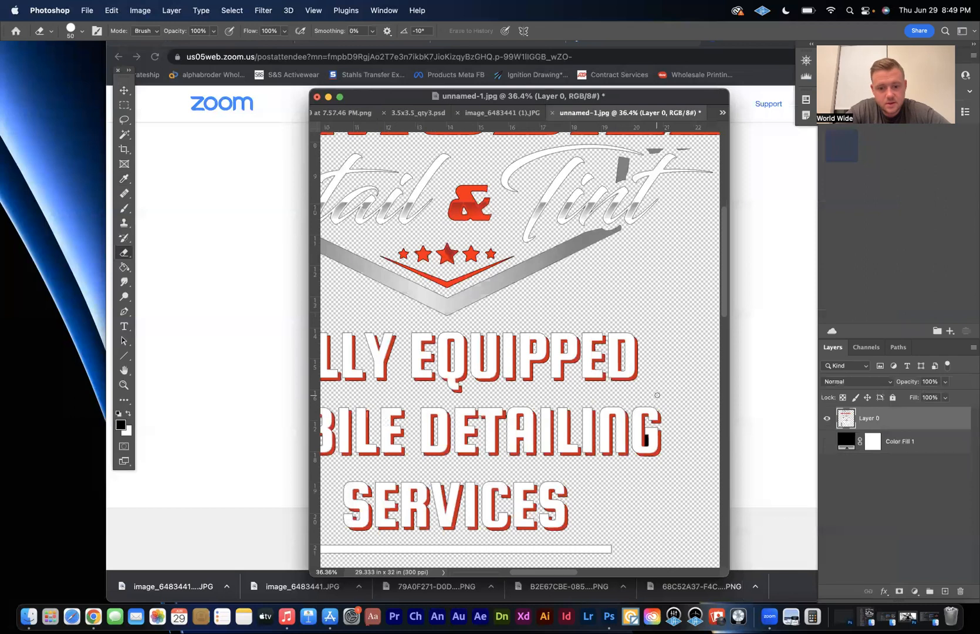
pyautogui.click(124, 134)
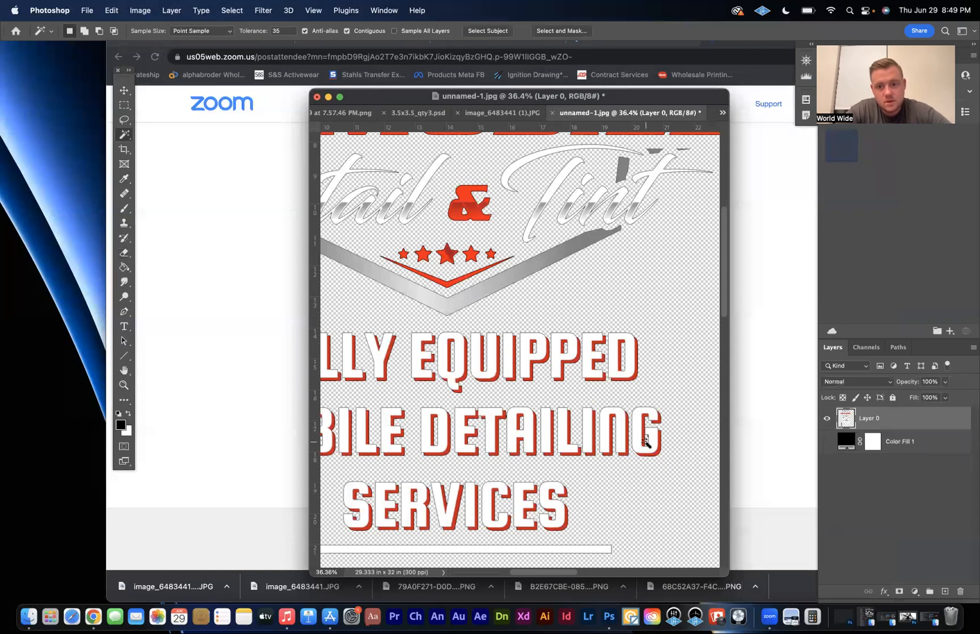
pyautogui.hscroll(-5, 645, 441)
pyautogui.scroll(-2, 646, 441)
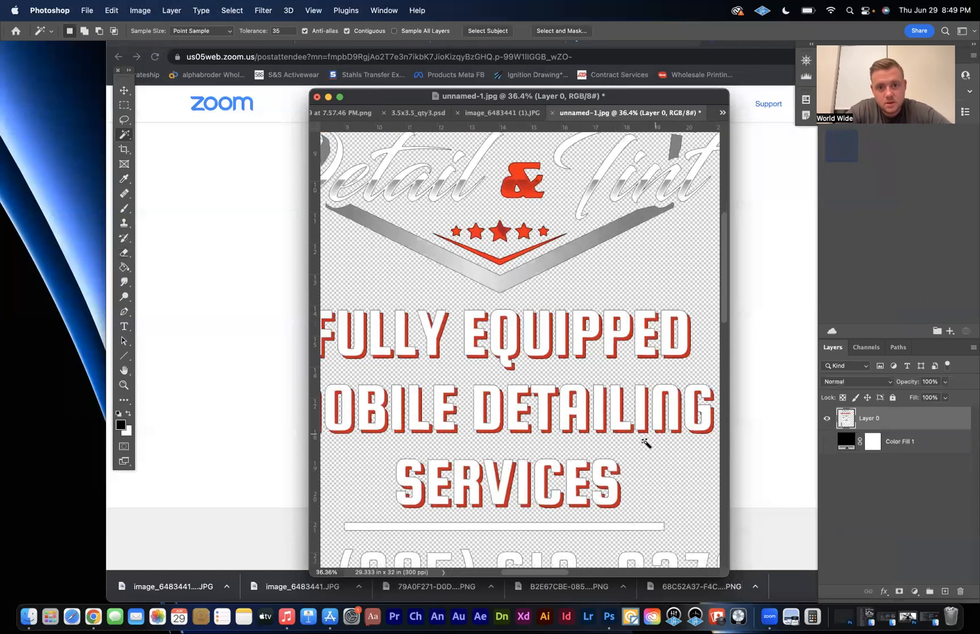
pyautogui.scroll(-3, 645, 441)
pyautogui.scroll(-3, 645, 441)
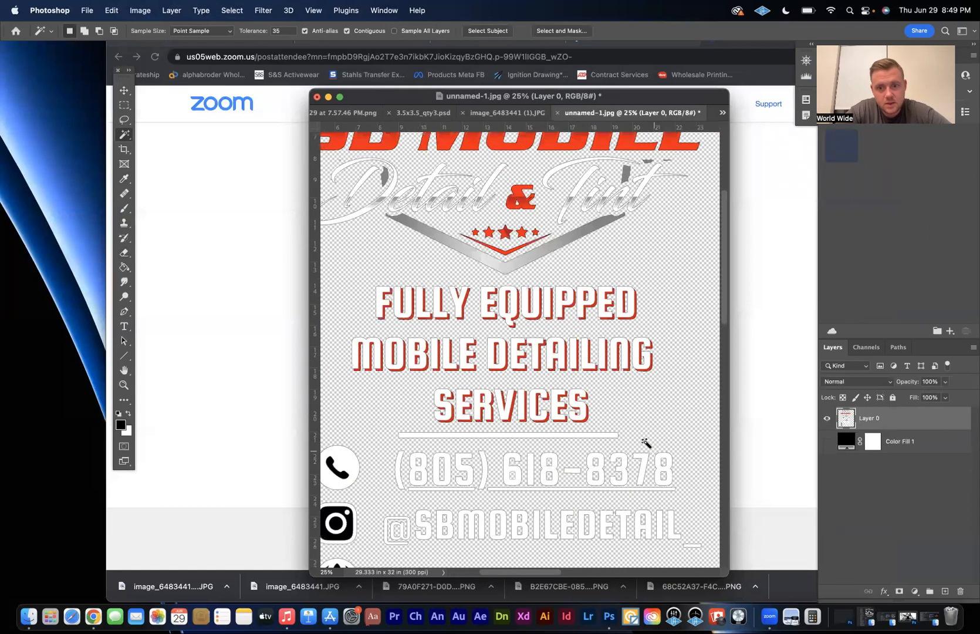
pyautogui.scroll(3, 645, 448)
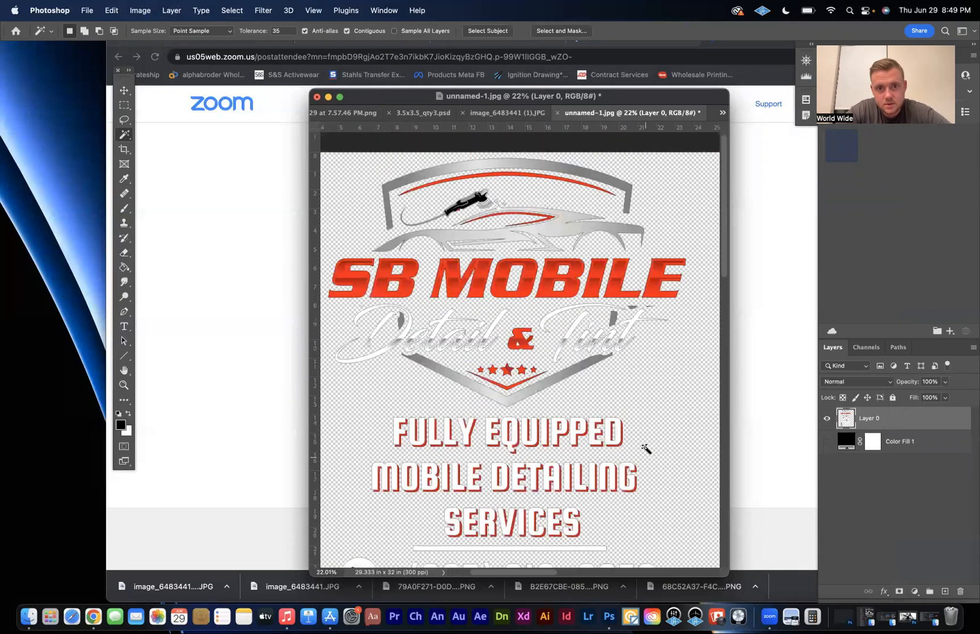
# Add a Stroke effect to the artwork layer and open its stroke settings
pyautogui.scroll(-2, 645, 448)
pyautogui.scroll(-4, 645, 449)
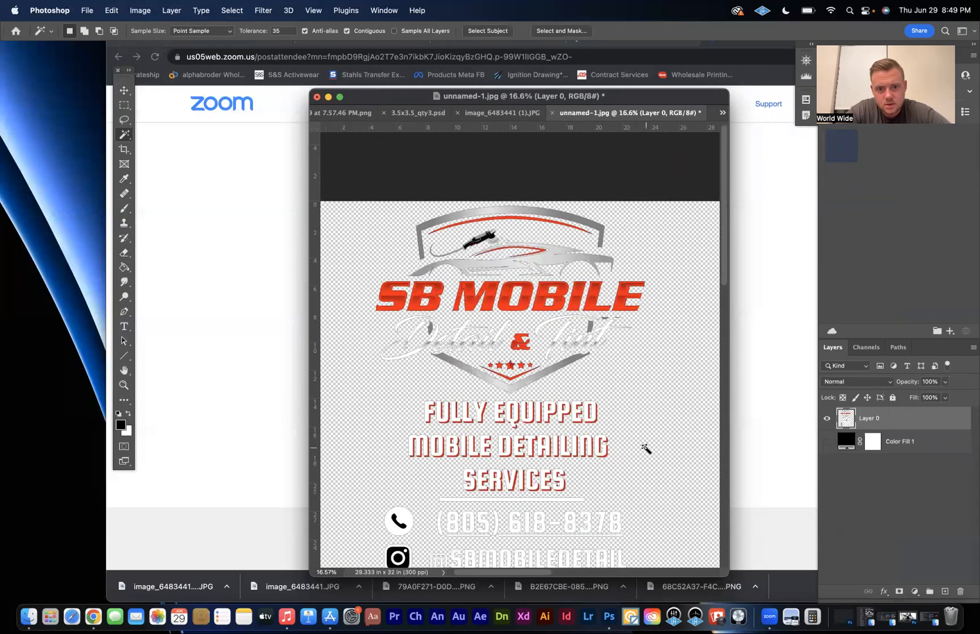
pyautogui.scroll(-1, 646, 448)
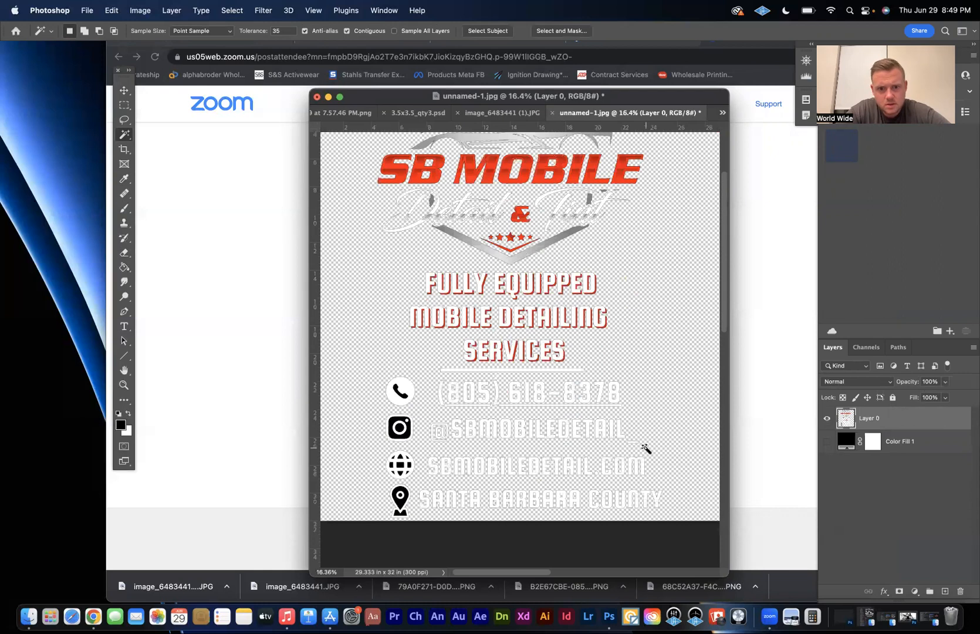
pyautogui.scroll(-1, 645, 449)
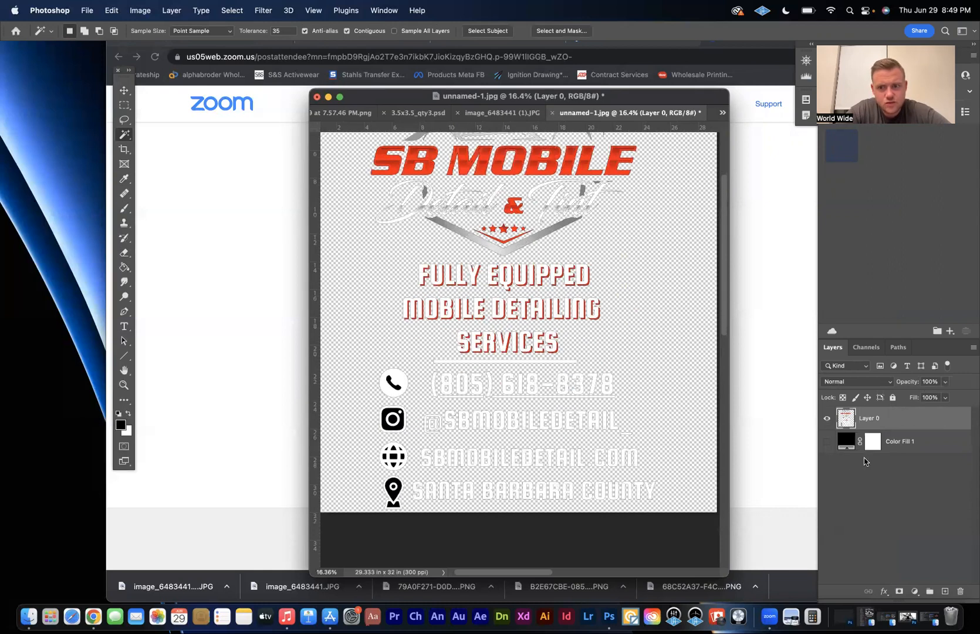
pyautogui.rightClick(882, 422)
pyautogui.click(845, 423)
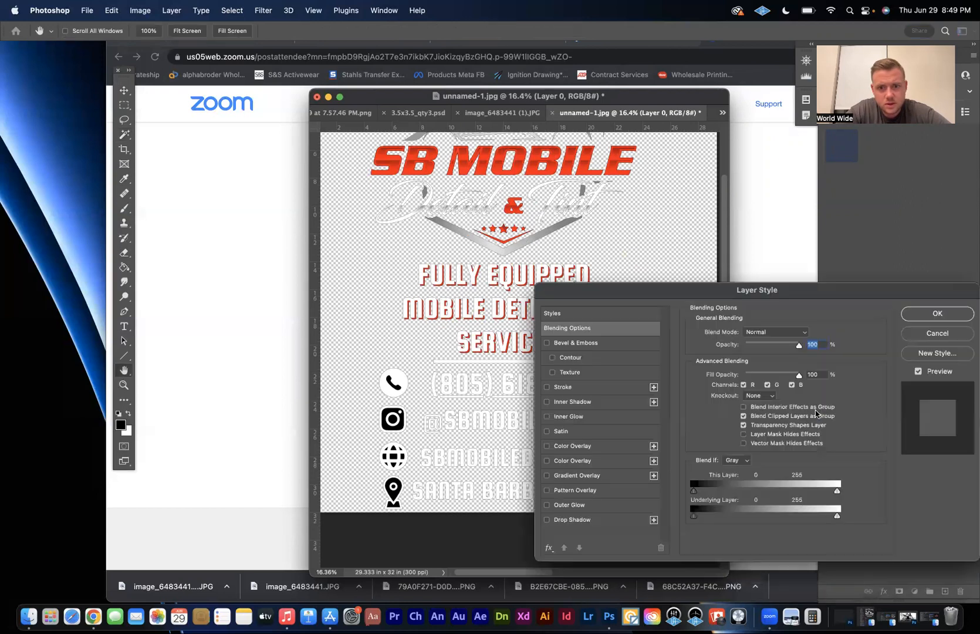
pyautogui.click(547, 386)
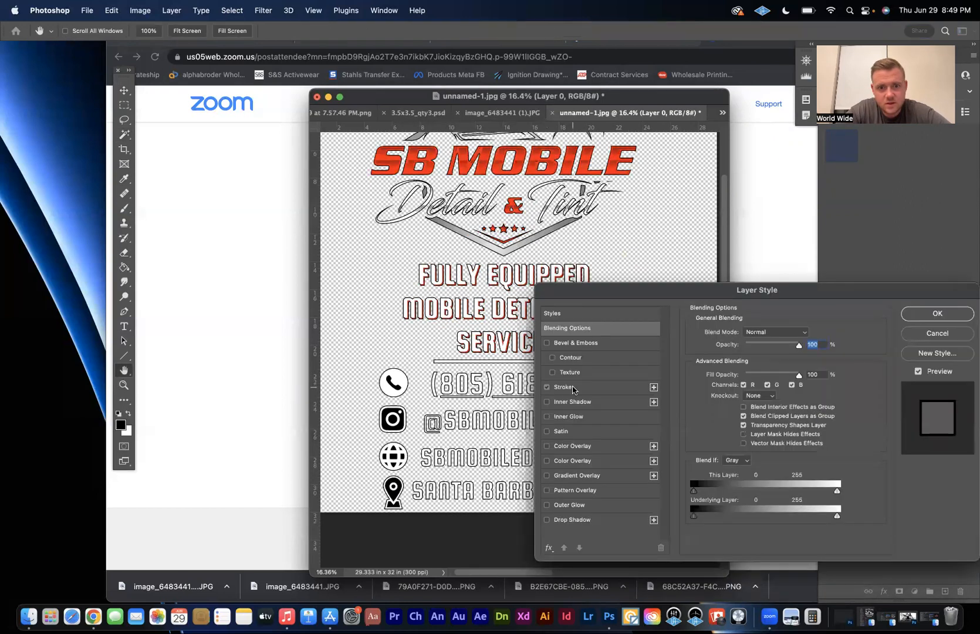
pyautogui.click(563, 387)
# Set the artwork's black stroke to a size of 27 px positioned Outside, and accept the layer style
pyautogui.click(740, 332)
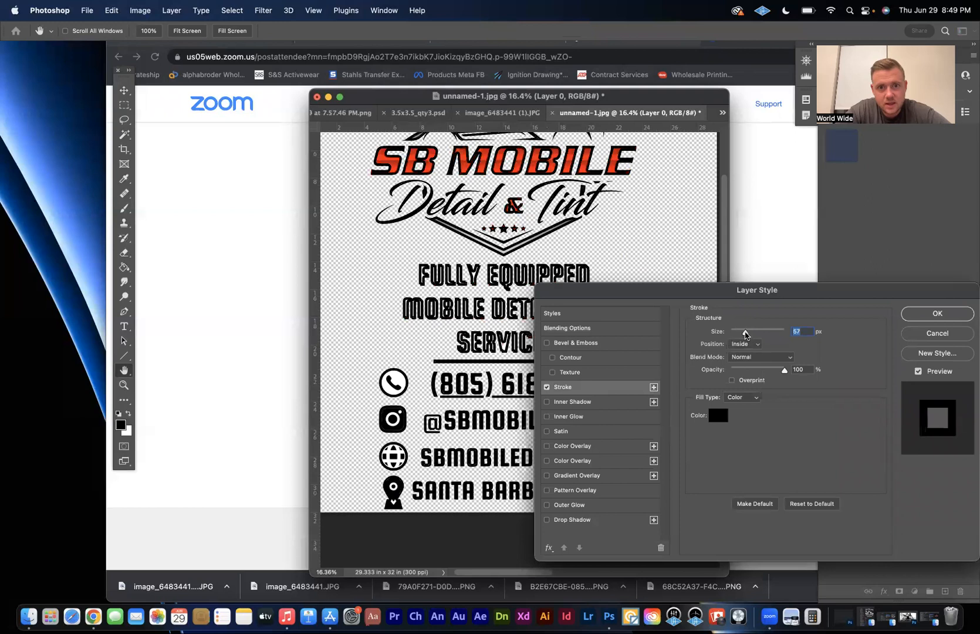
pyautogui.moveTo(741, 333)
pyautogui.mouseDown()
pyautogui.moveTo(782, 334)
pyautogui.moveTo(739, 324)
pyautogui.mouseUp()
pyautogui.click(742, 344)
pyautogui.click(740, 334)
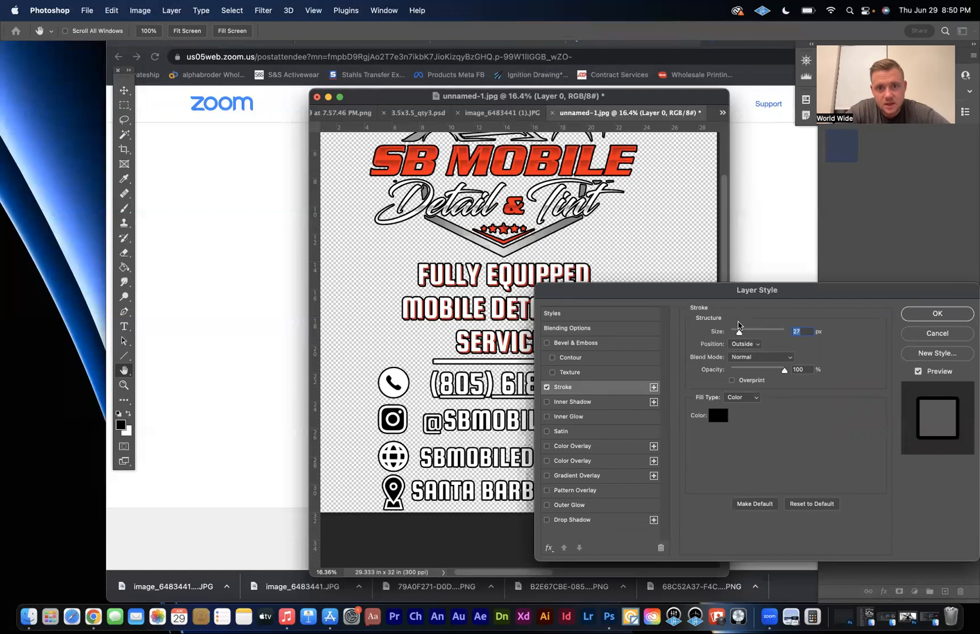
pyautogui.click(937, 314)
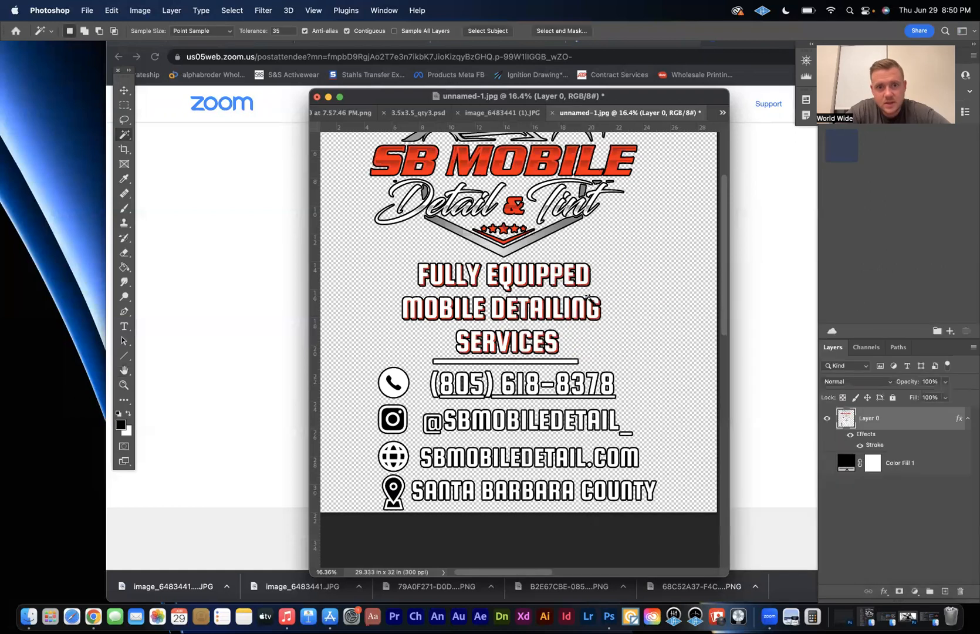
# Erase the stray outlined speck between the S of SB and the D of Detail
pyautogui.press('w')
pyautogui.scroll(5, 588, 297)
pyautogui.scroll(1, 432, 394)
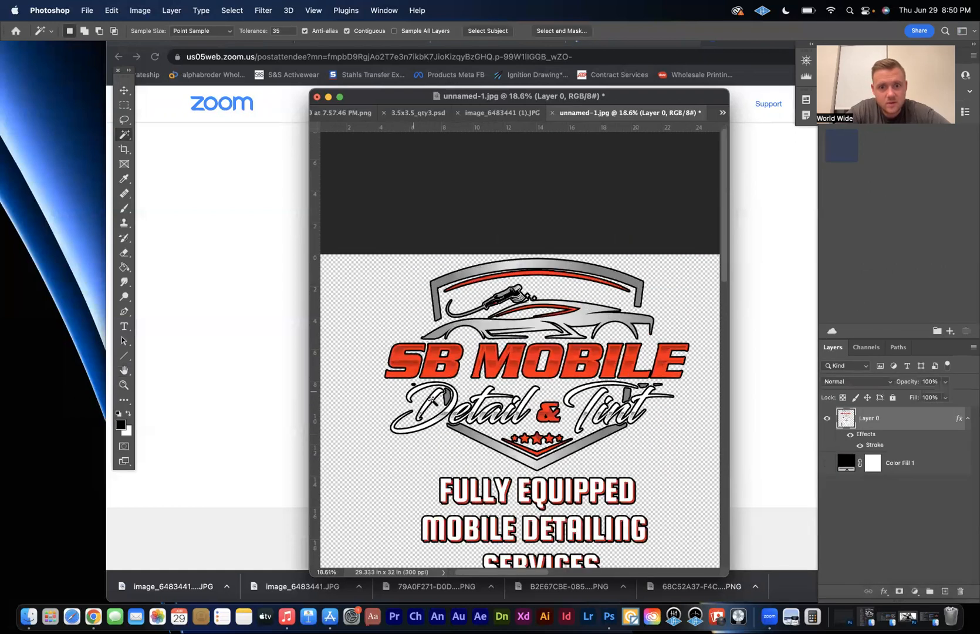
pyautogui.scroll(4, 432, 399)
pyautogui.scroll(5, 430, 399)
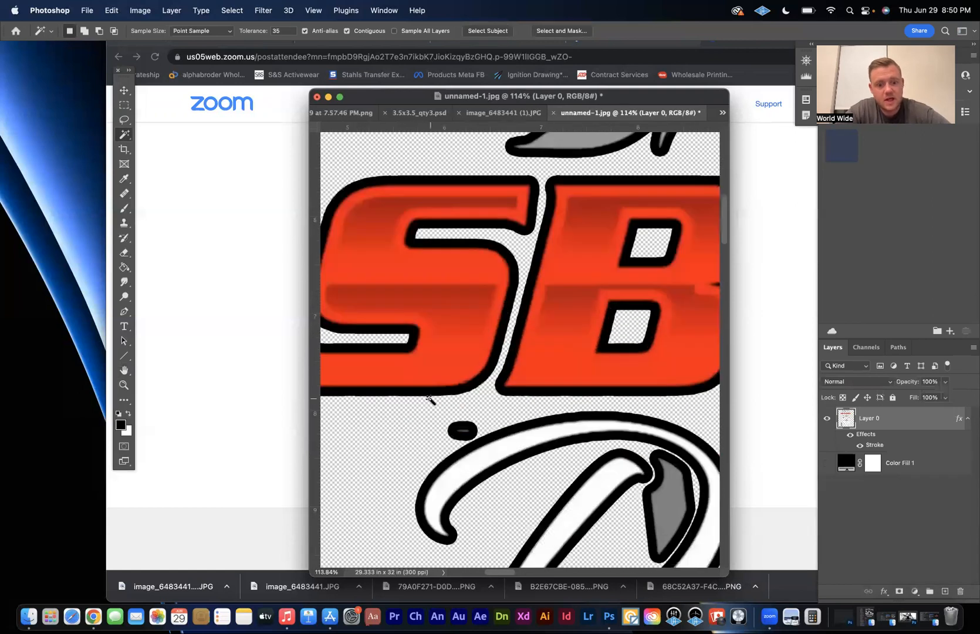
pyautogui.press('e')
pyautogui.moveTo(446, 428); pyautogui.dragTo(473, 421)
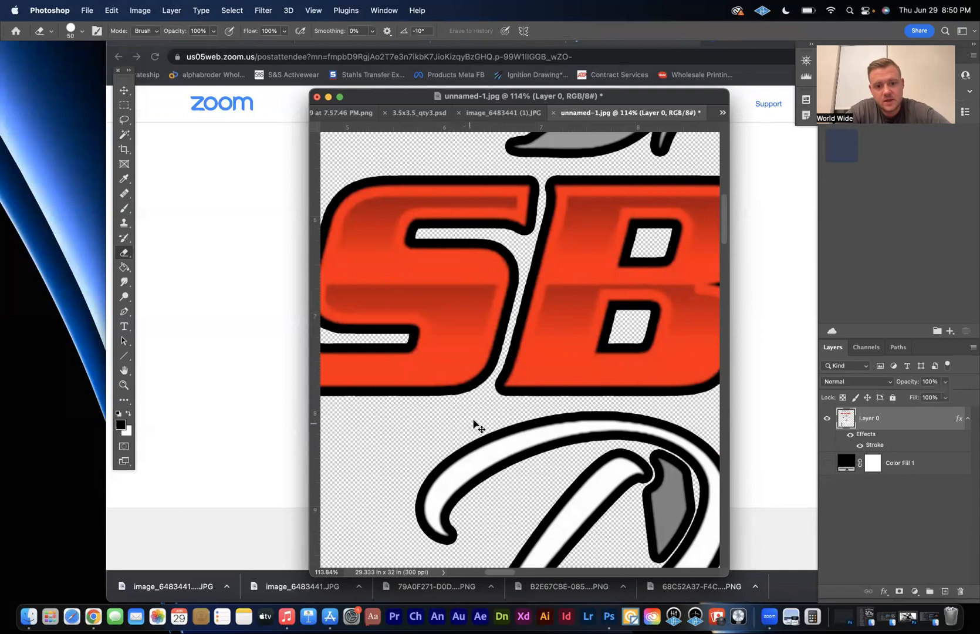
pyautogui.press('super+z')
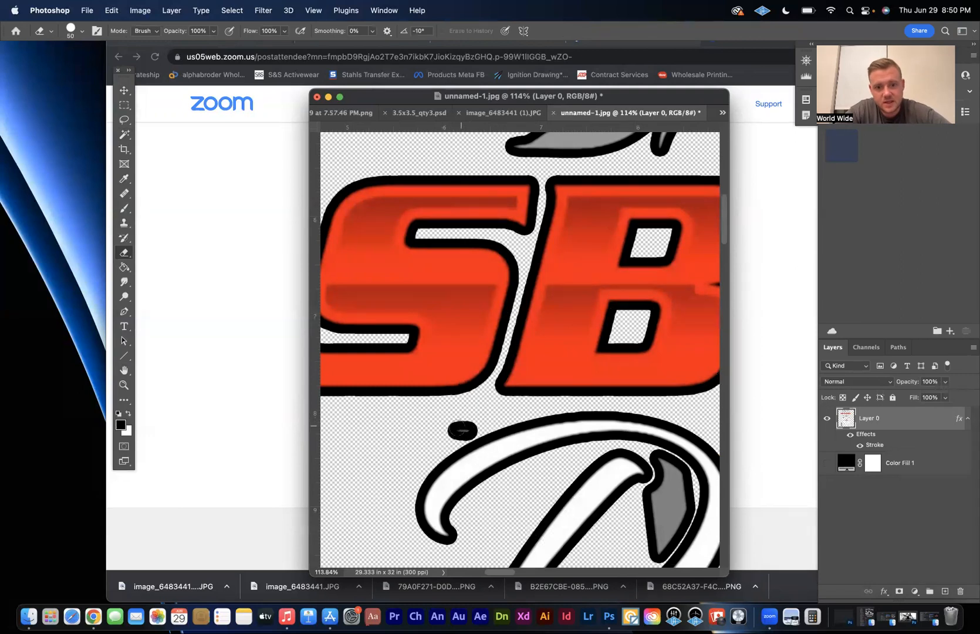
pyautogui.moveTo(466, 423)
pyautogui.mouseDown()
pyautogui.moveTo(444, 430)
pyautogui.moveTo(473, 422)
pyautogui.mouseUp()
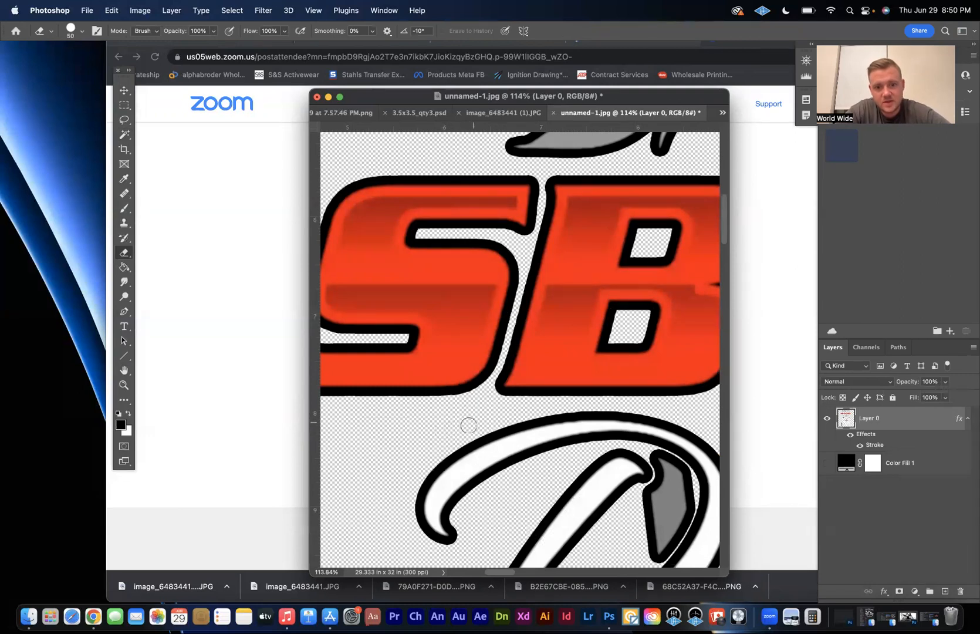
pyautogui.scroll(-3, 460, 467)
pyautogui.scroll(-8, 460, 467)
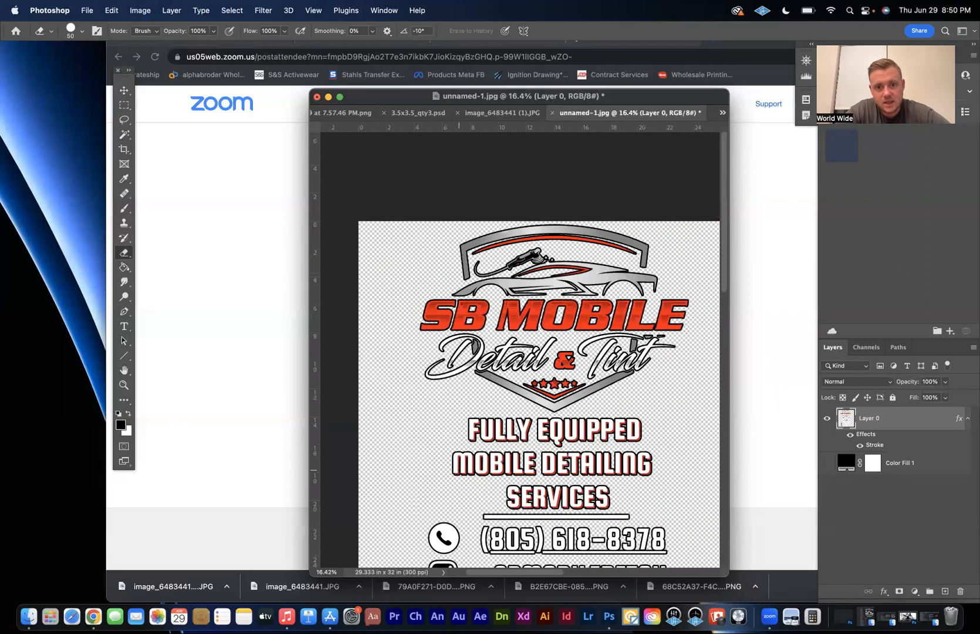
pyautogui.scroll(-2, 460, 467)
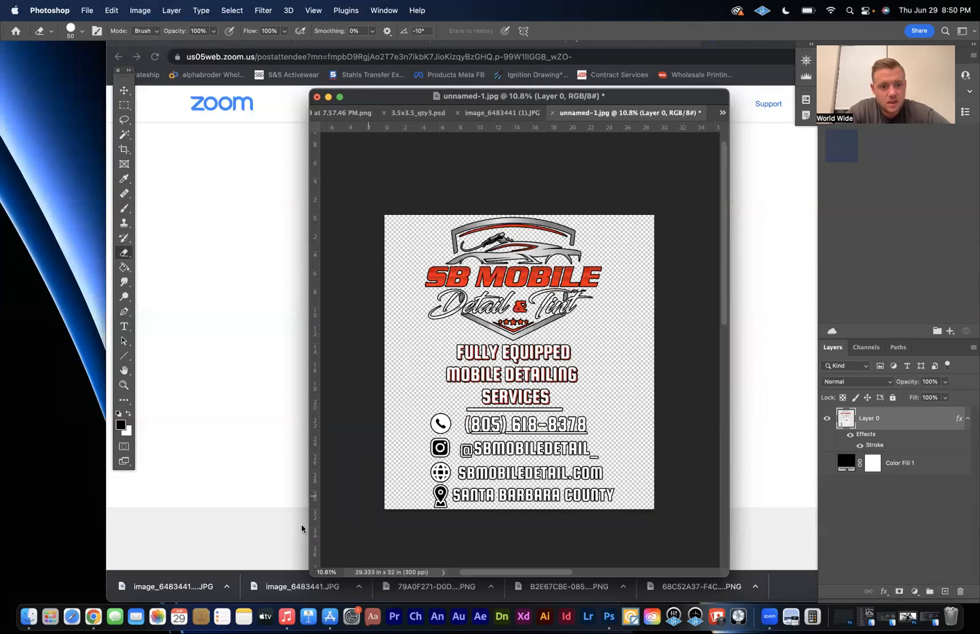
# Switch to Chrome and open the Marketplace chat about White Ink Transfers on Facebook
pyautogui.click(95, 616)
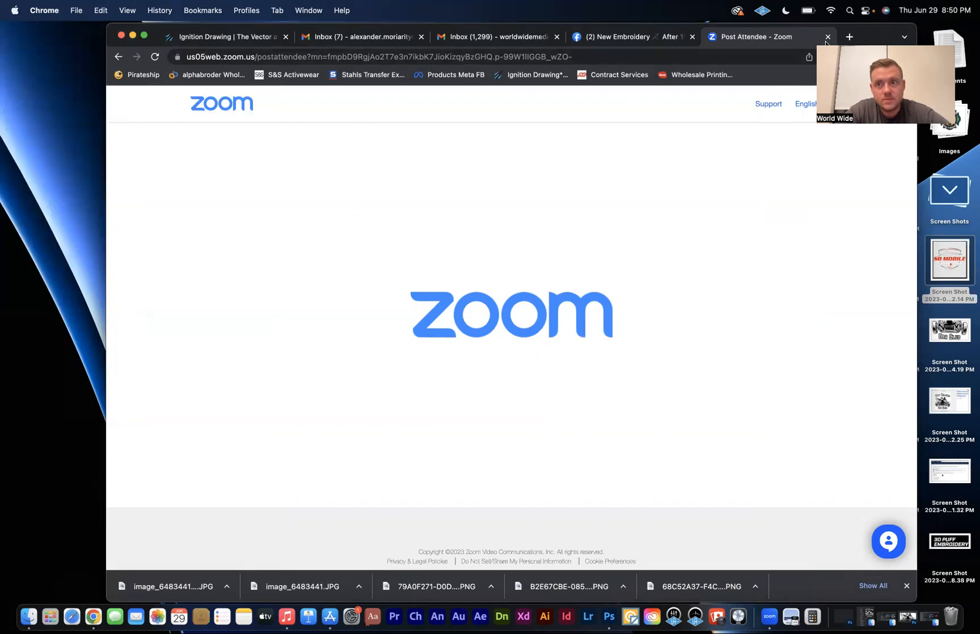
pyautogui.moveTo(866, 36); pyautogui.dragTo(852, 187)
pyautogui.click(609, 205)
pyautogui.click(597, 184)
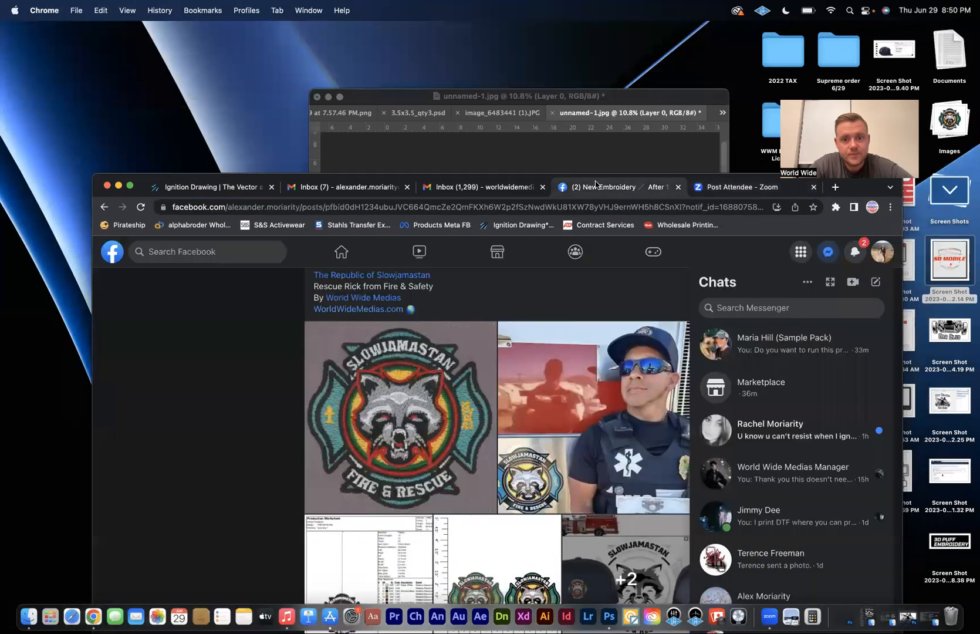
pyautogui.click(817, 252)
pyautogui.click(825, 252)
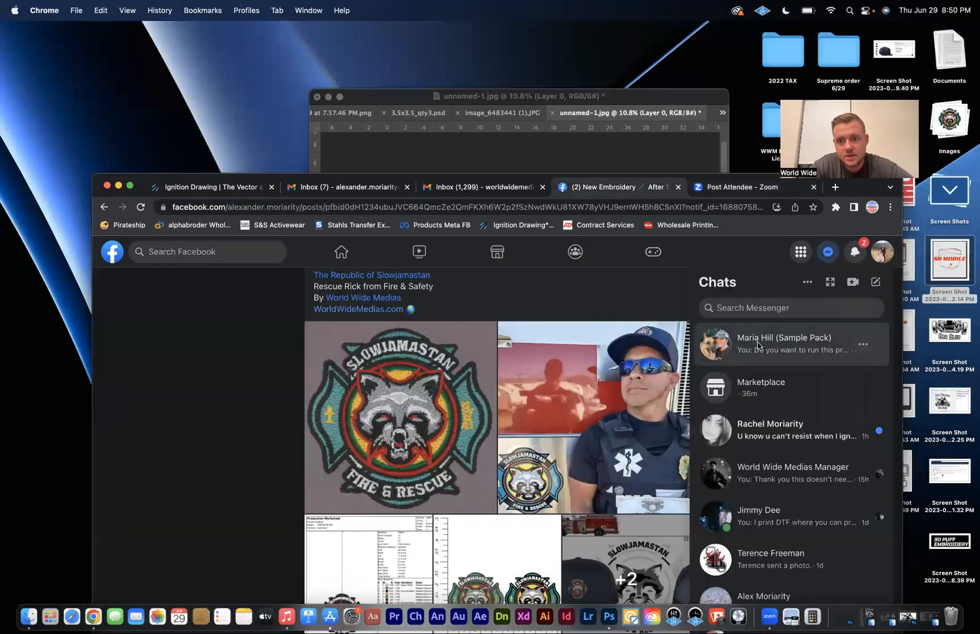
pyautogui.click(761, 384)
pyautogui.click(763, 317)
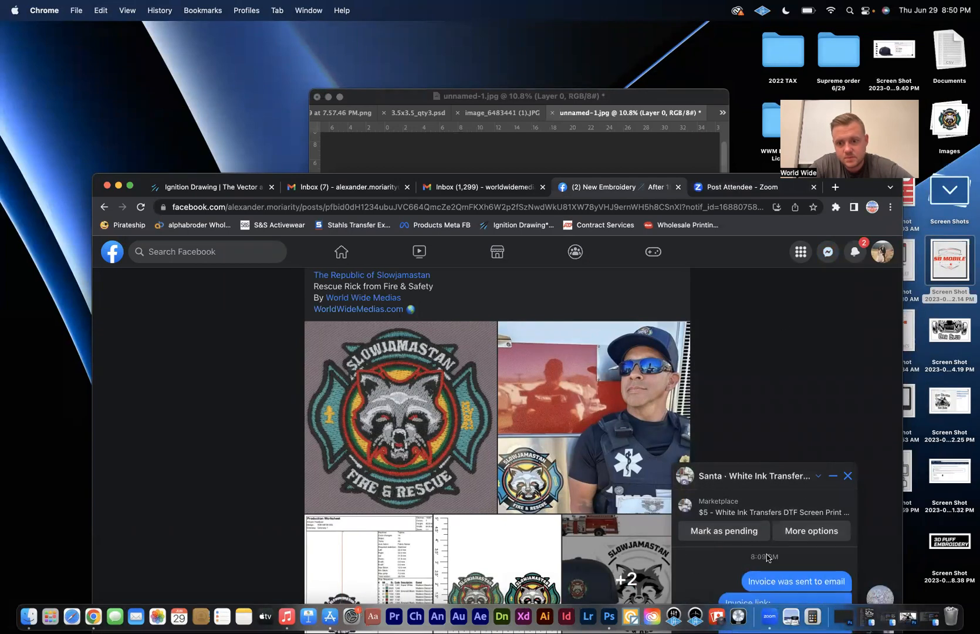
# Look through the chat for the customer's requested print size, and switch back to Photoshop
pyautogui.moveTo(818, 187); pyautogui.dragTo(736, 37)
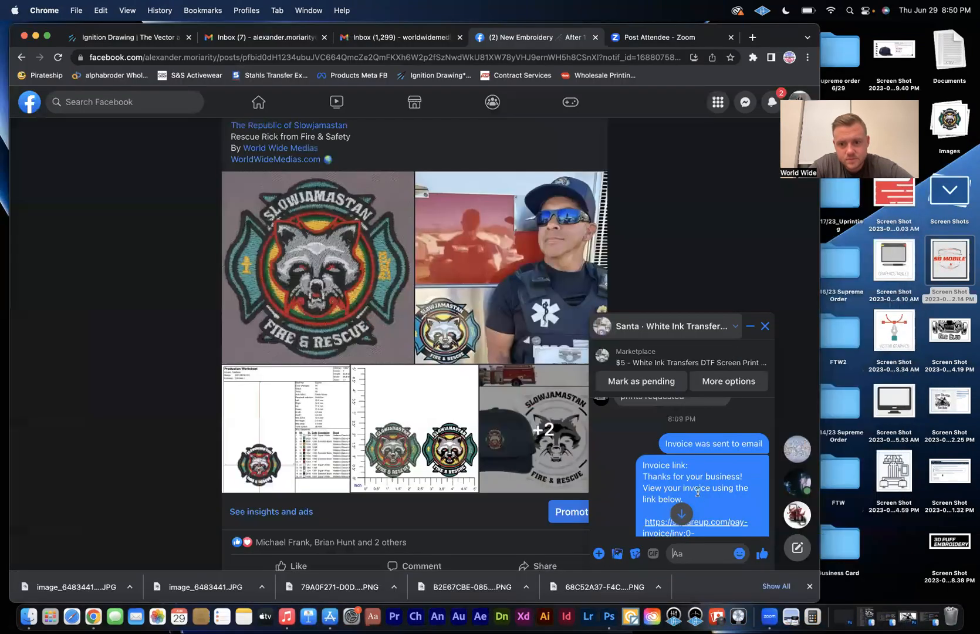
pyautogui.scroll(10, 697, 491)
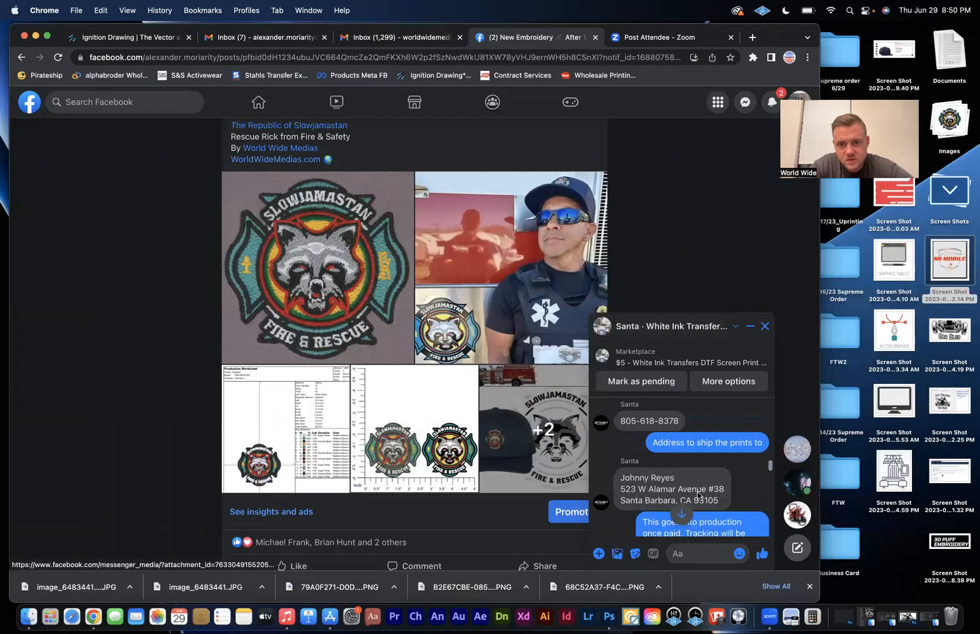
pyautogui.scroll(-10, 697, 491)
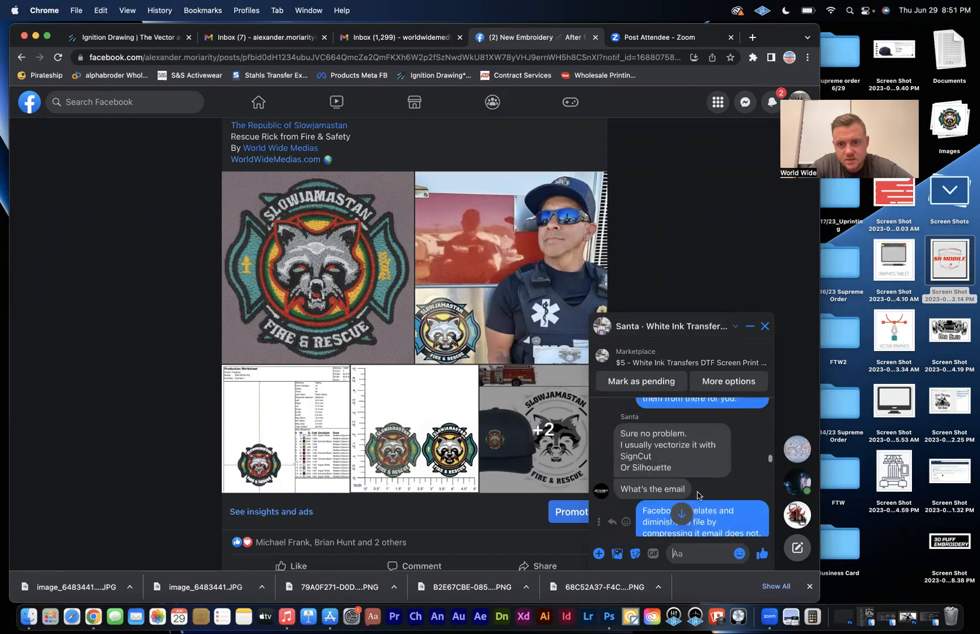
pyautogui.scroll(5, 697, 491)
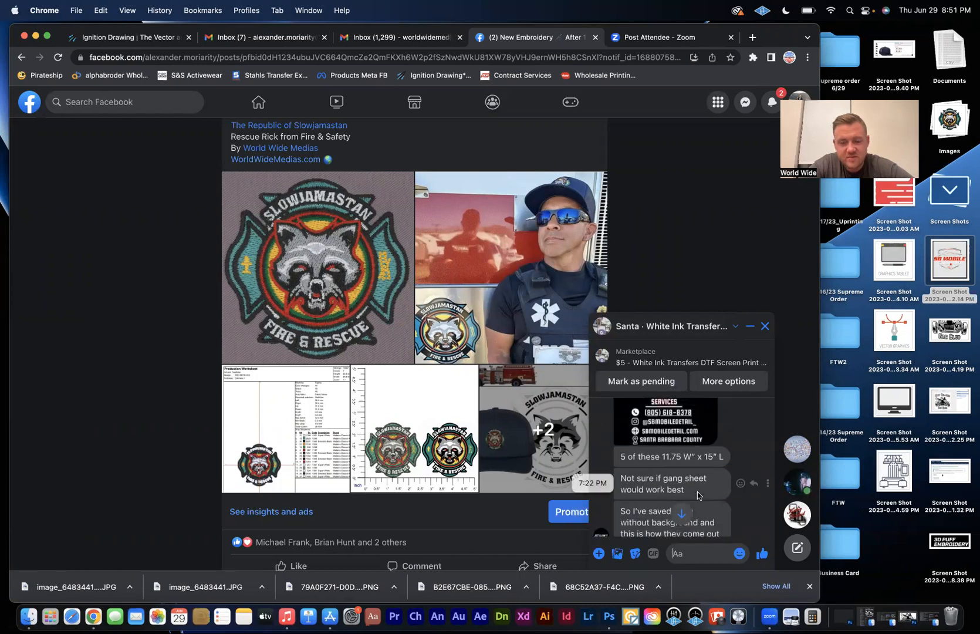
pyautogui.click(608, 615)
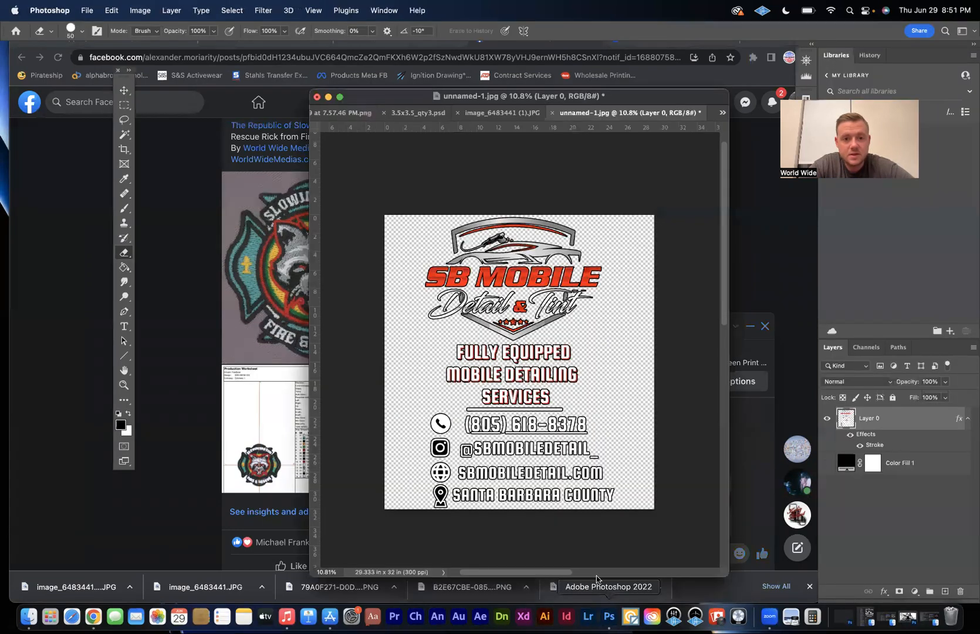
pyautogui.click(140, 10)
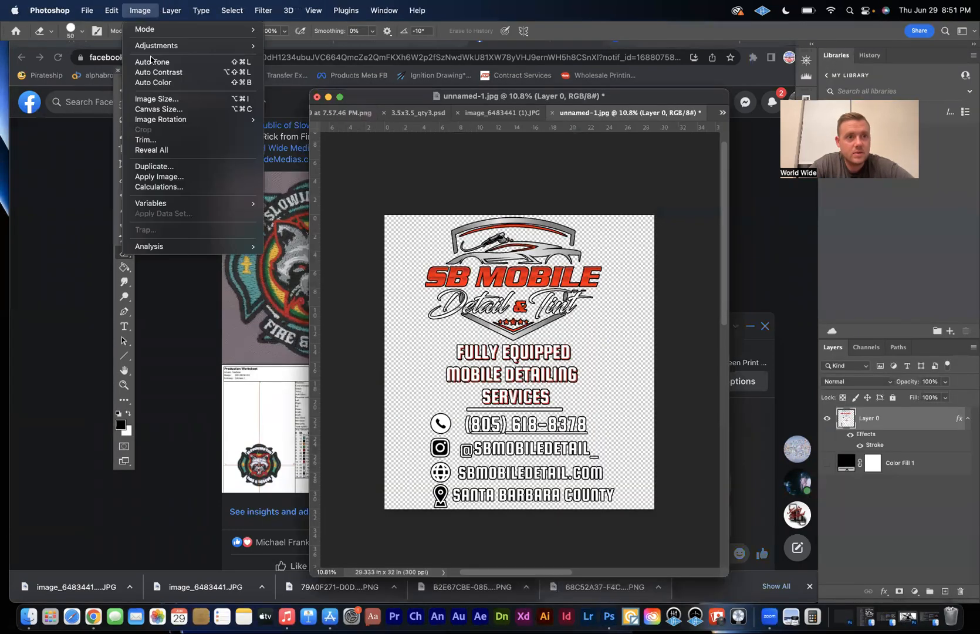
pyautogui.click(151, 109)
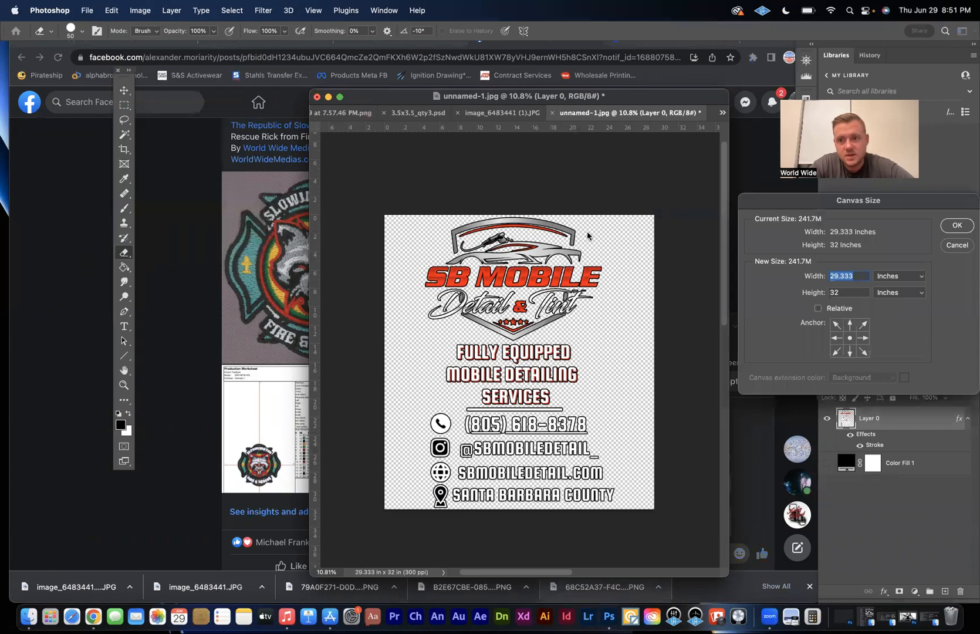
pyautogui.click(956, 245)
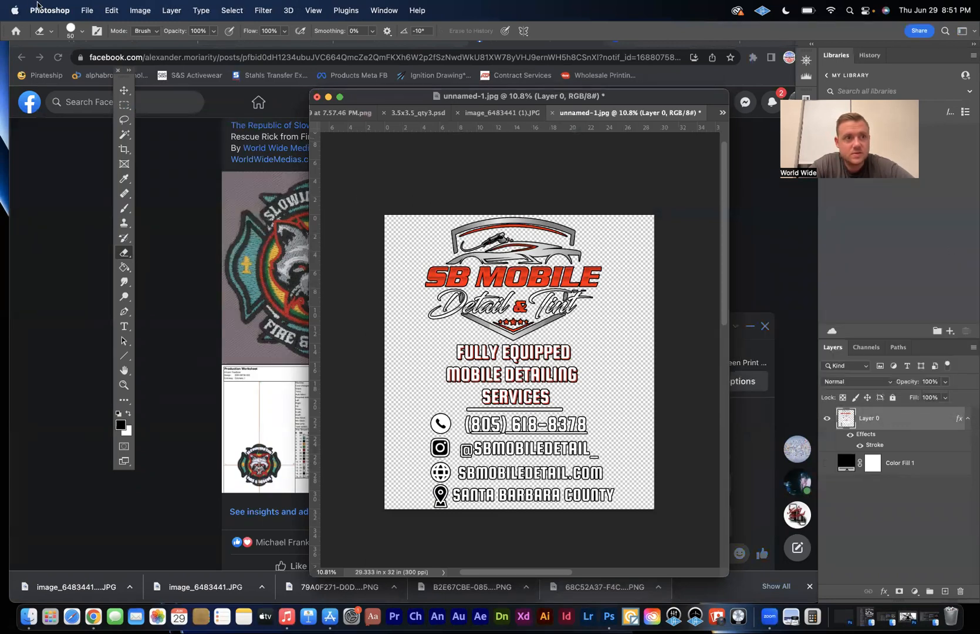
# Link the width and height proportions in the image size settings and set the width to 11.75 inches
pyautogui.click(148, 9)
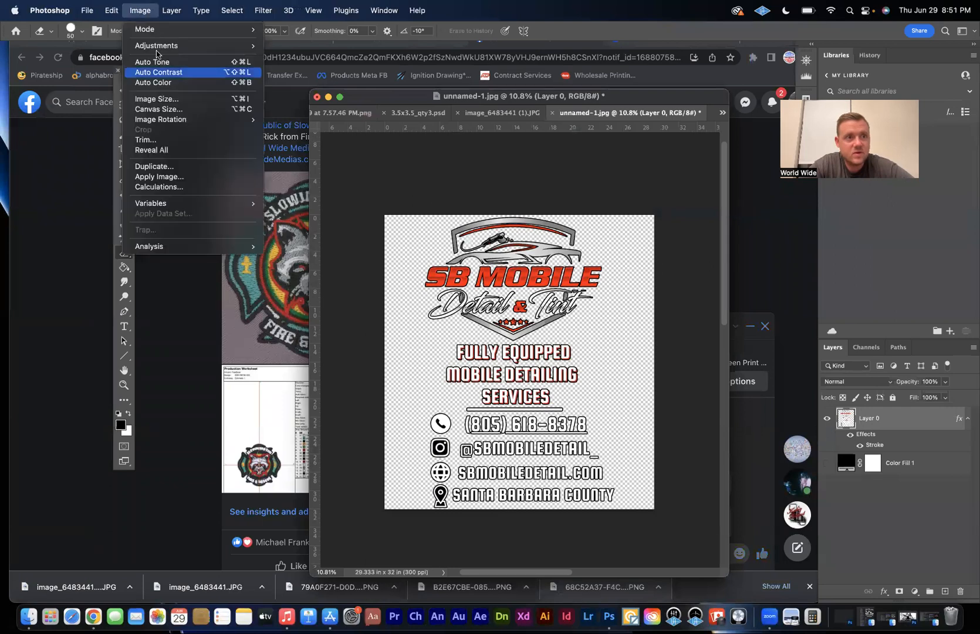
pyautogui.click(163, 101)
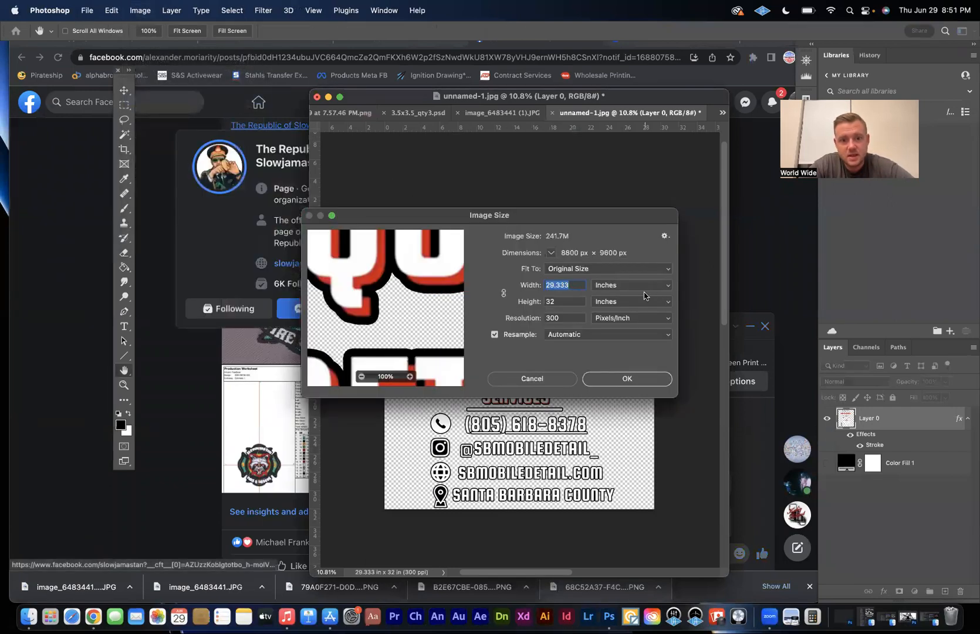
pyautogui.write('11.75')
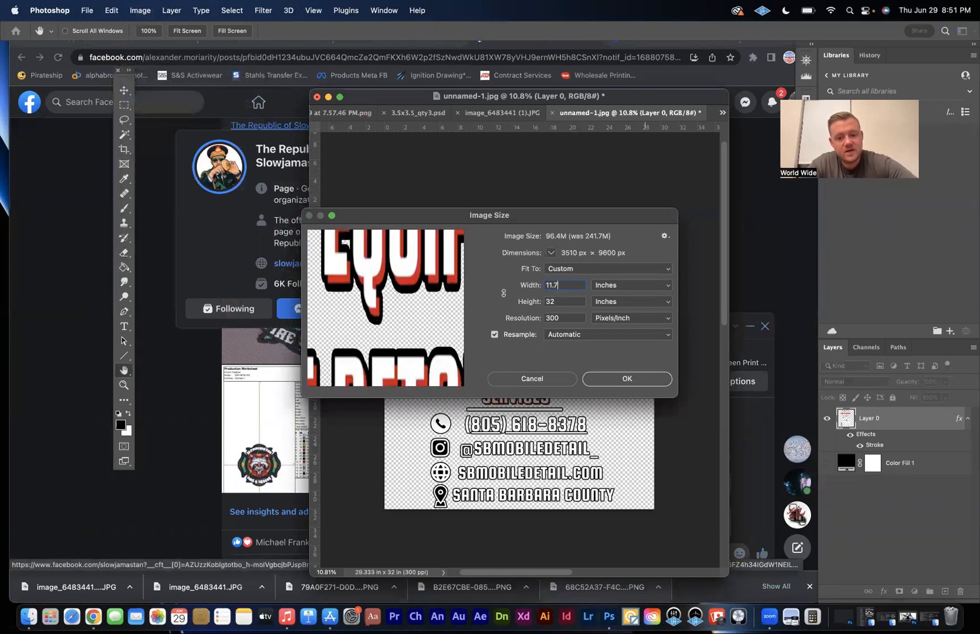
pyautogui.click(503, 293)
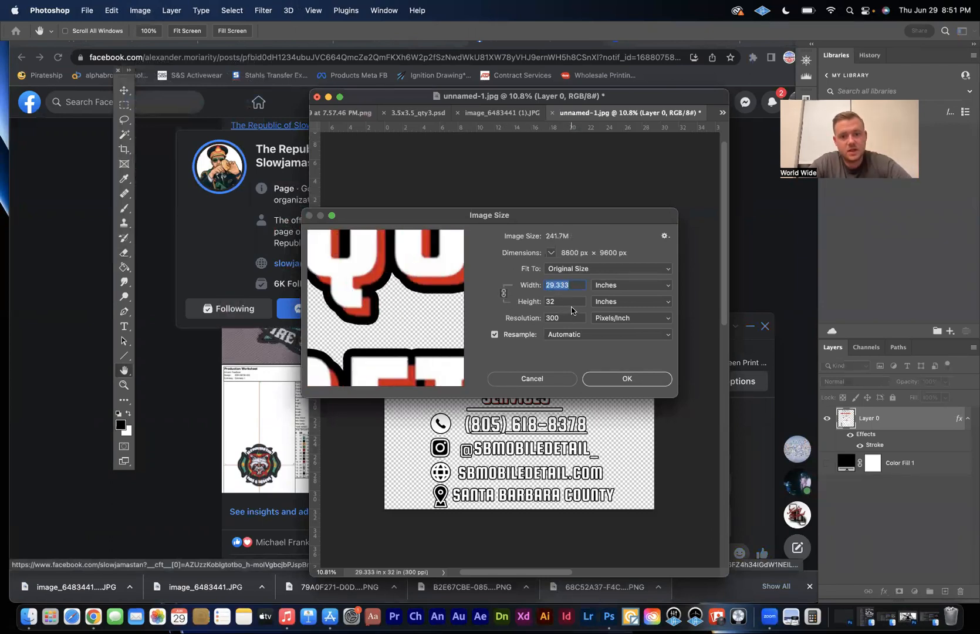
pyautogui.click(572, 299)
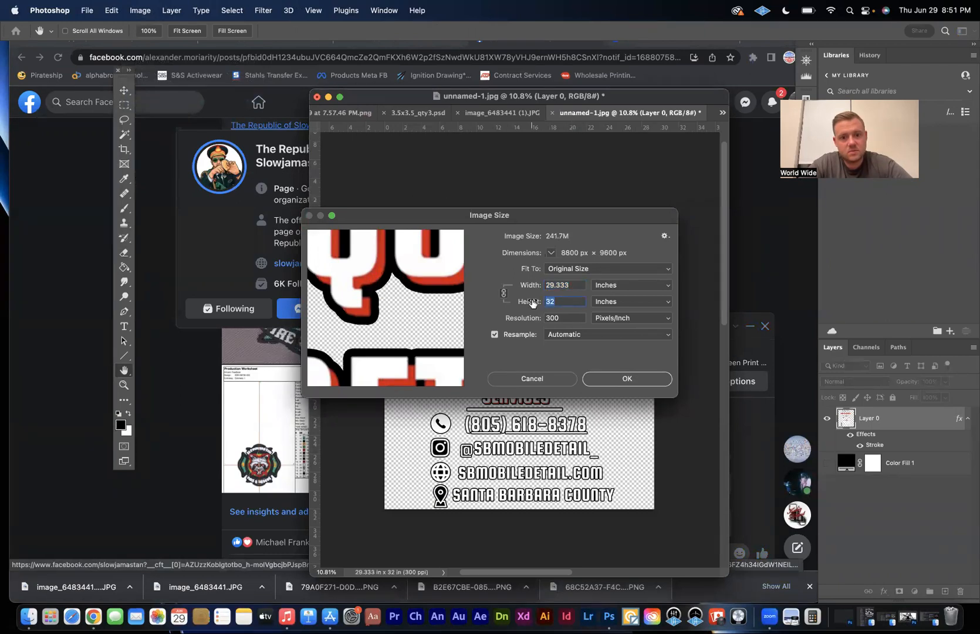
pyautogui.click(567, 286)
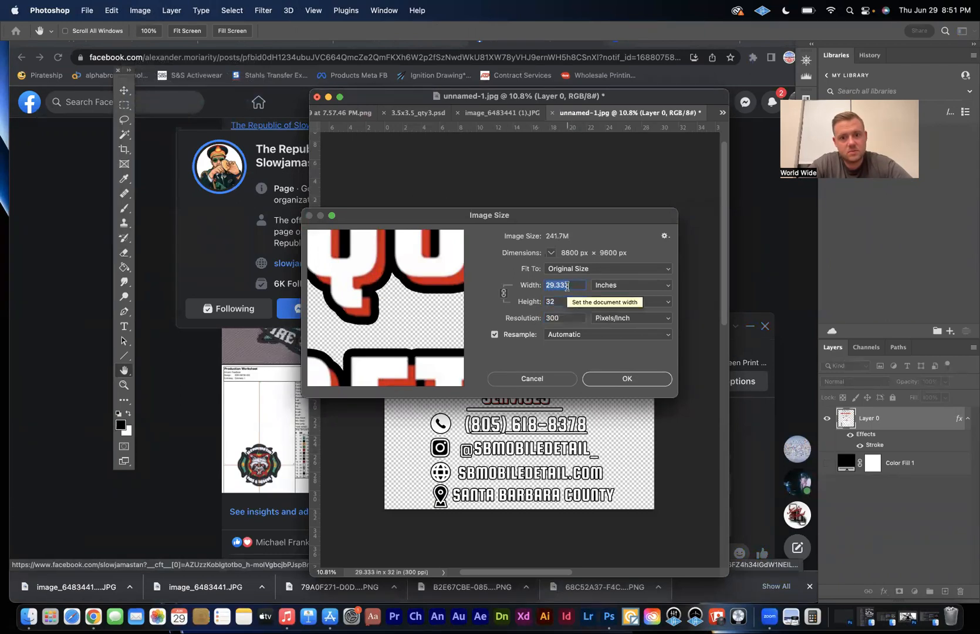
pyautogui.write('11.75')
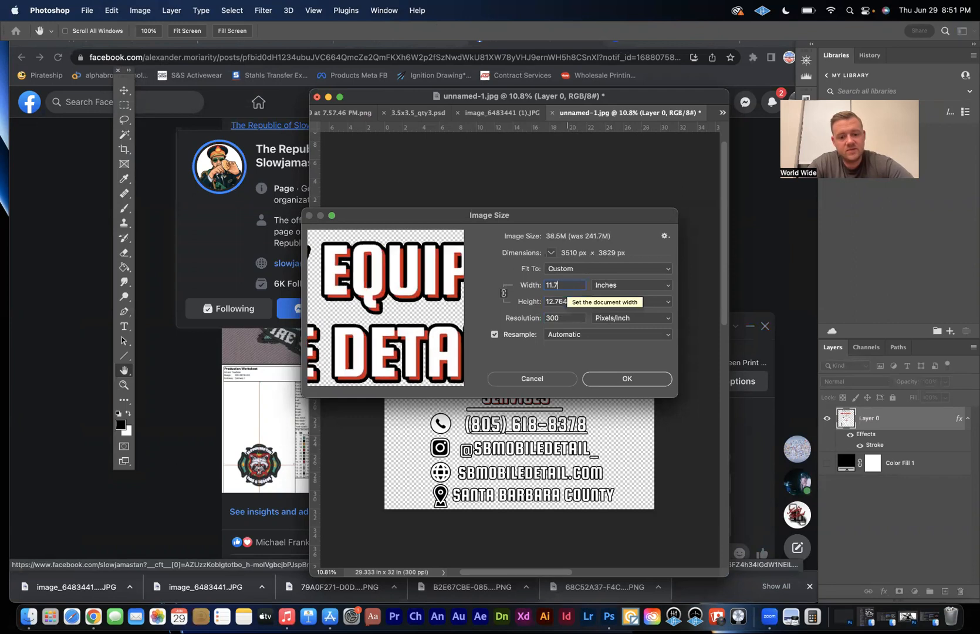
# Set the image height to 15 inches with linked proportions and apply the new image size
pyautogui.click(570, 302)
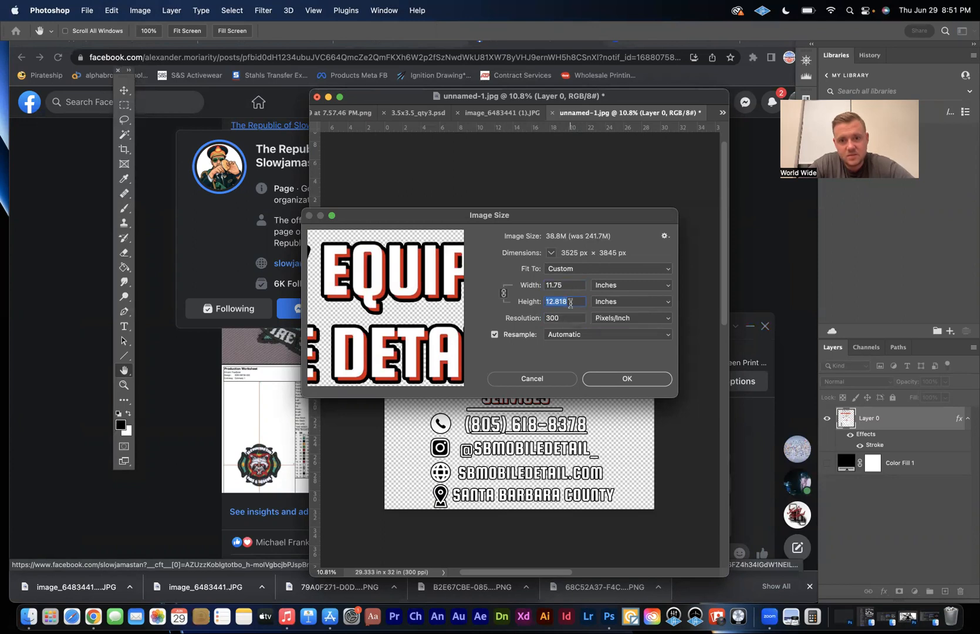
pyautogui.write('15')
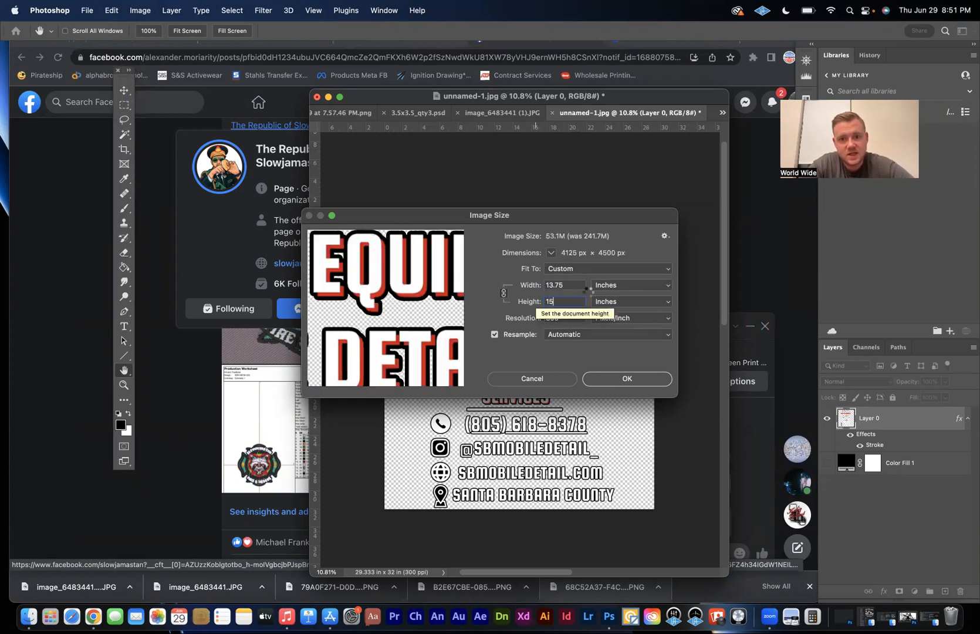
pyautogui.press('Return')
# Select the full-height area closely around the artwork's sides, crop the canvas to about 10 inches wide, and deselect
pyautogui.press('super+minus')
pyautogui.press('super+minus')
pyautogui.scroll(6, 444, 290)
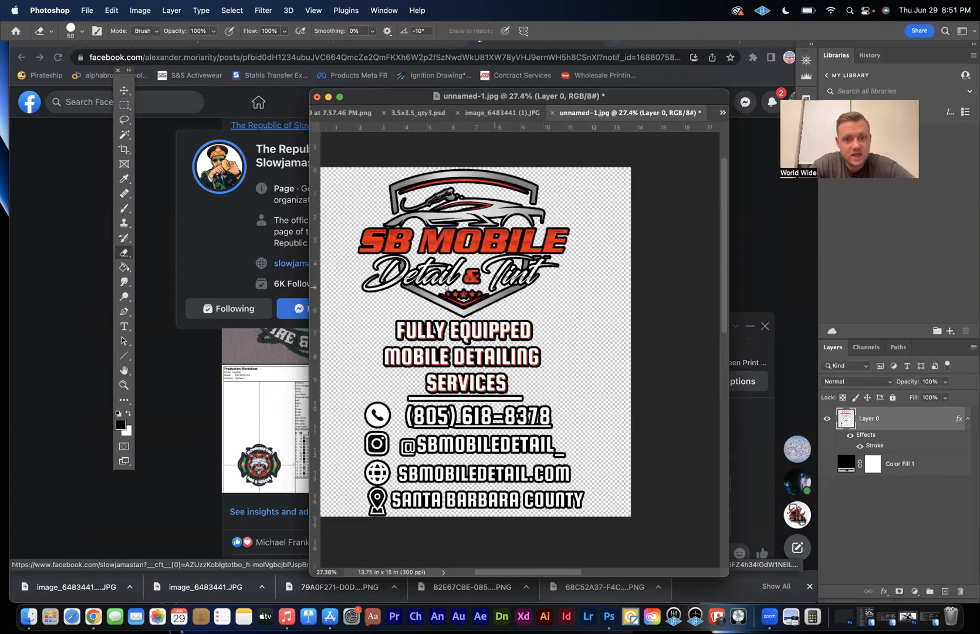
pyautogui.scroll(1, 446, 286)
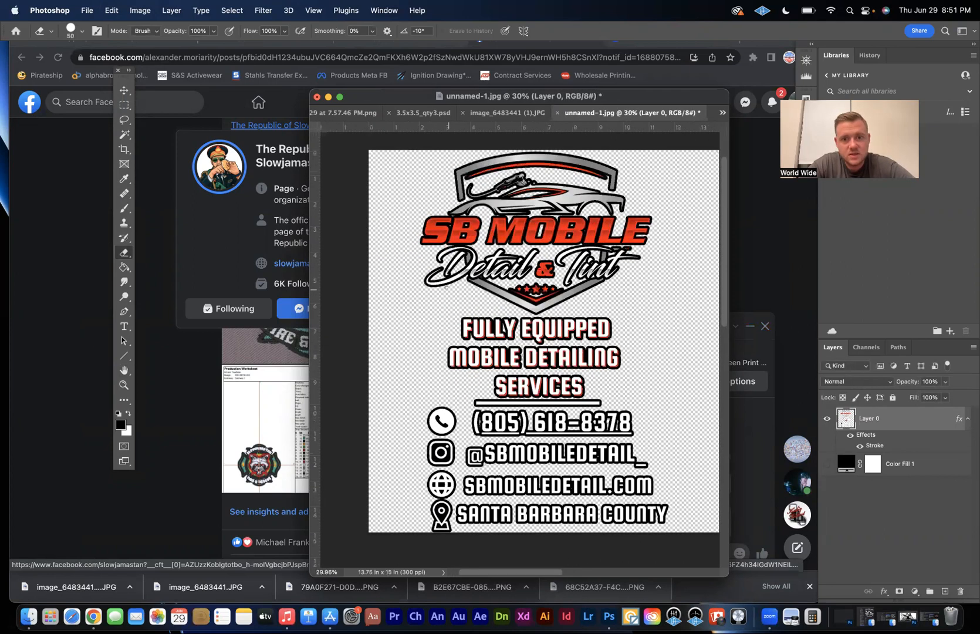
pyautogui.scroll(-1, 446, 286)
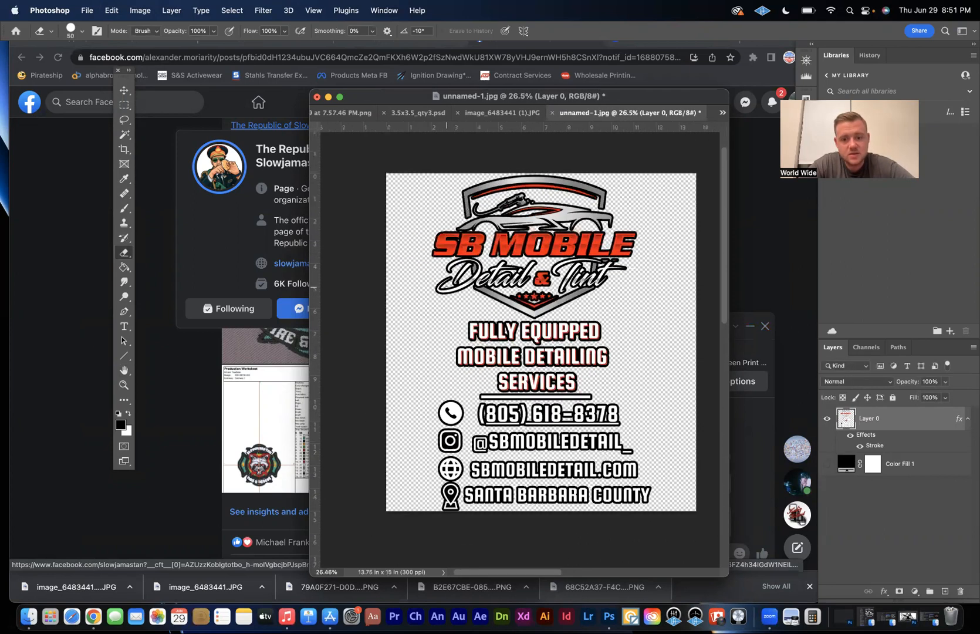
pyautogui.press('m')
pyautogui.moveTo(423, 170); pyautogui.dragTo(657, 522)
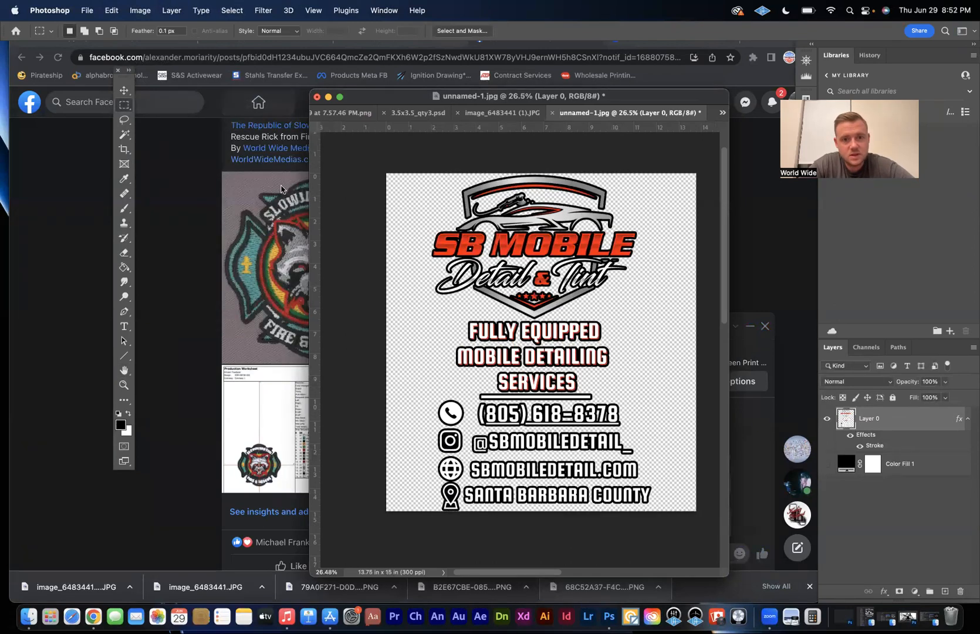
pyautogui.moveTo(429, 179); pyautogui.dragTo(655, 527)
pyautogui.click(530, 396)
pyautogui.moveTo(427, 167); pyautogui.dragTo(653, 521)
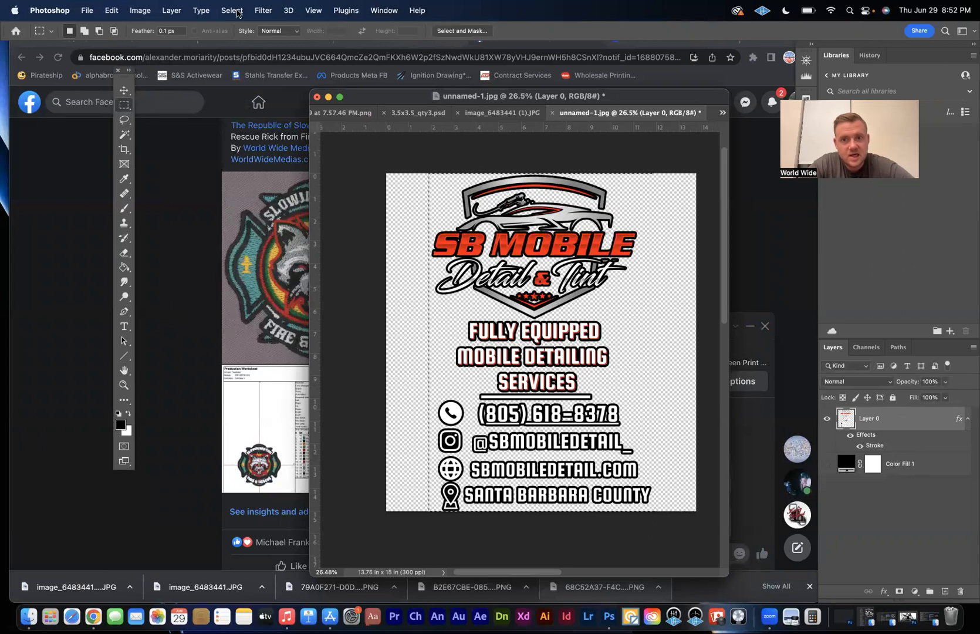
pyautogui.click(171, 10)
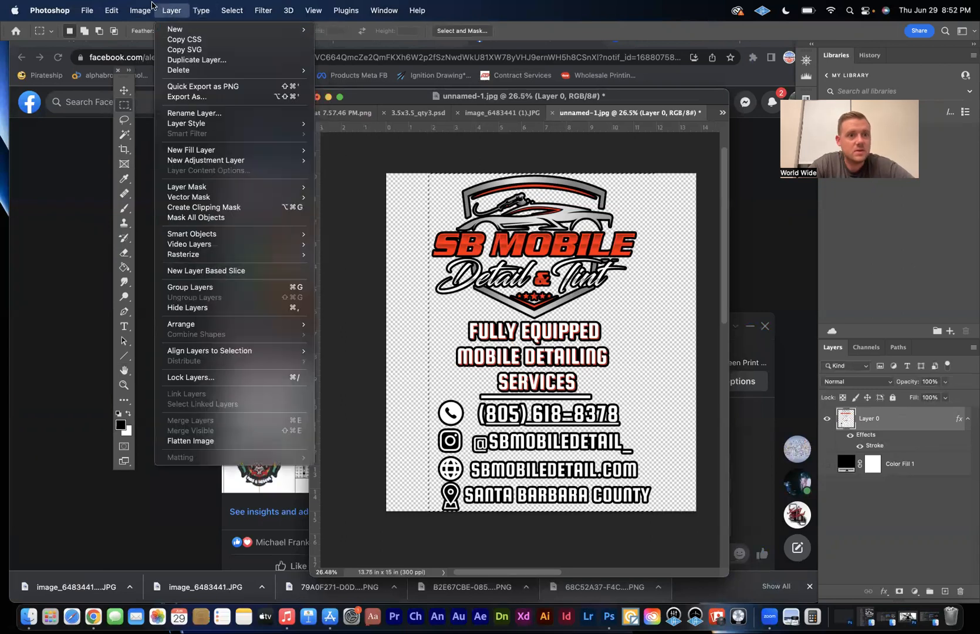
pyautogui.click(171, 130)
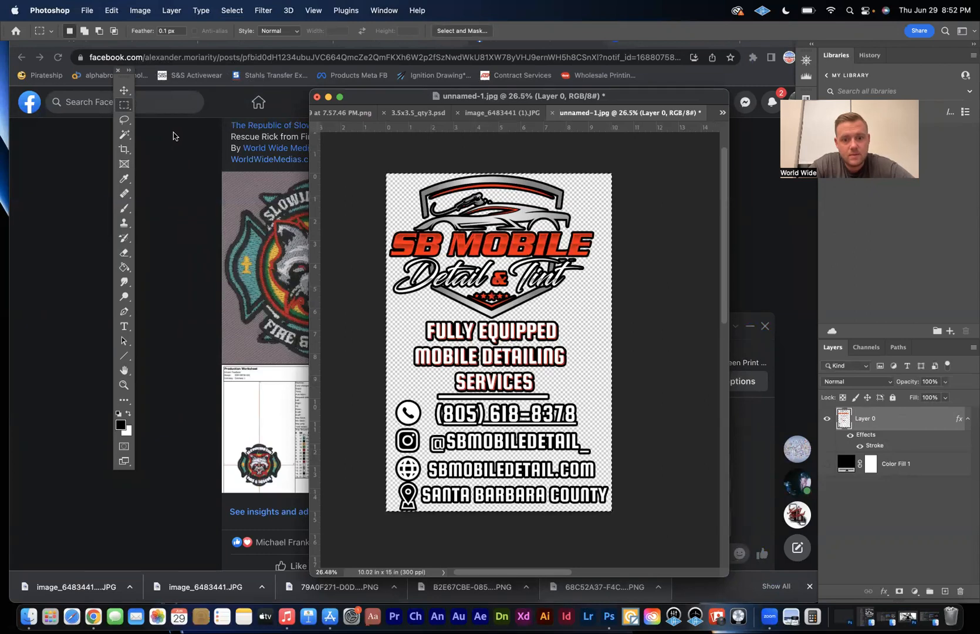
pyautogui.press('super+d')
# Extend the canvas height to 16 inches around the centred artwork, keeping the width as it is
pyautogui.scroll(5, 389, 492)
pyautogui.scroll(-5, 402, 389)
pyautogui.hscroll(-2, 403, 389)
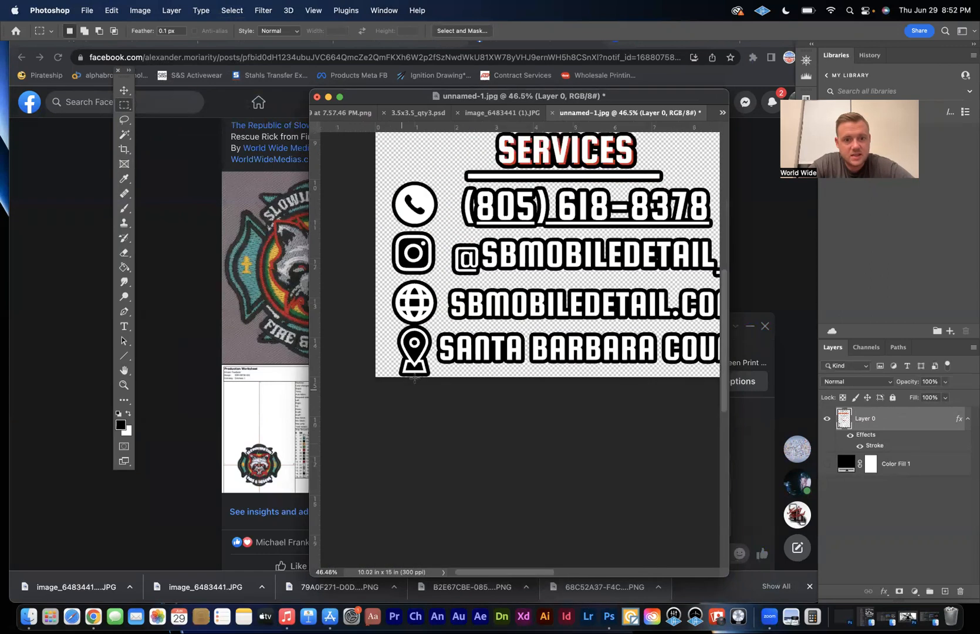
pyautogui.scroll(-5, 413, 382)
pyautogui.scroll(4, 413, 381)
pyautogui.hscroll(1, 414, 380)
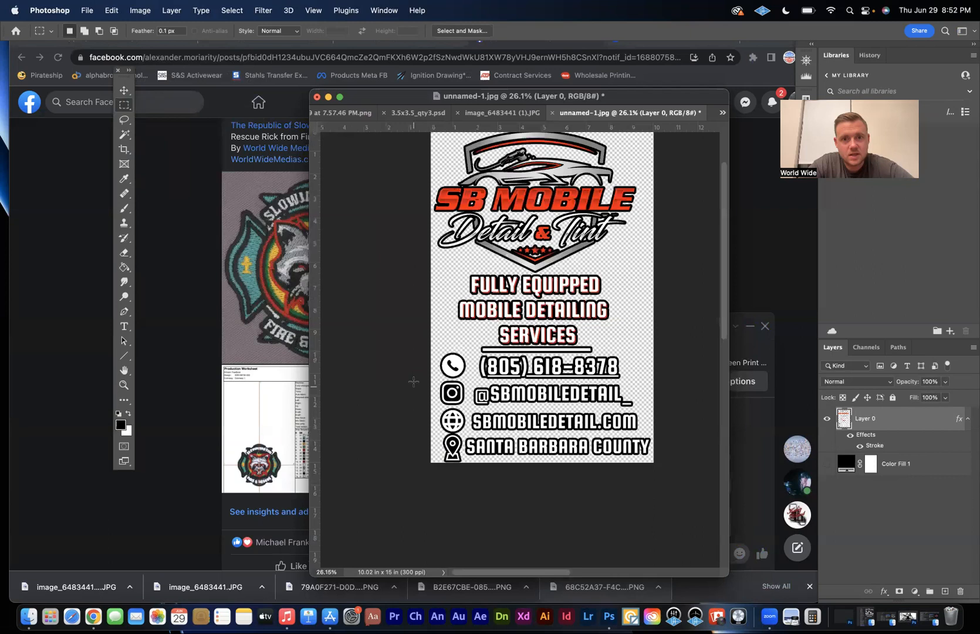
pyautogui.click(172, 10)
pyautogui.moveTo(140, 10)
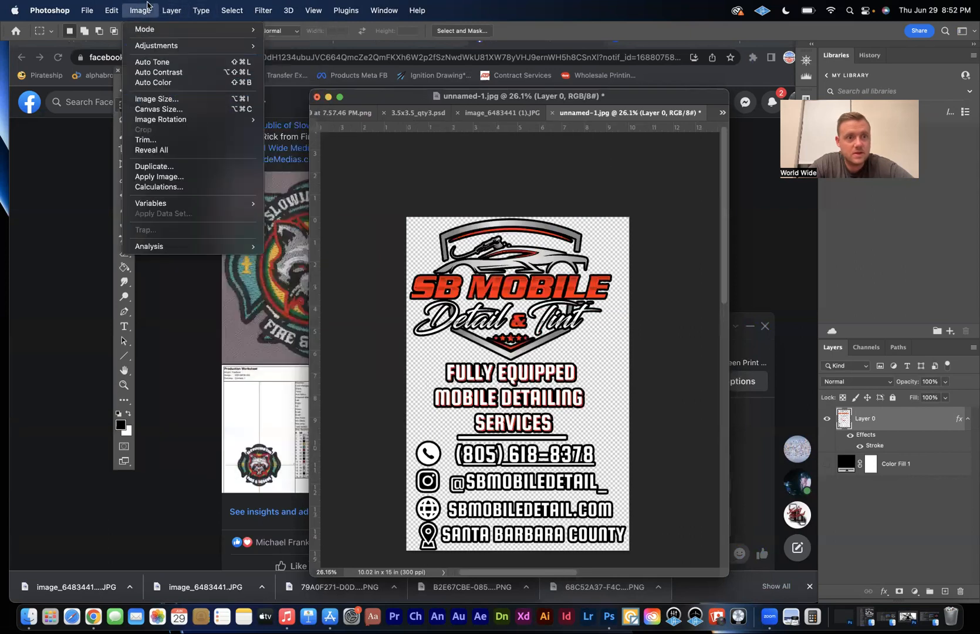
pyautogui.click(159, 110)
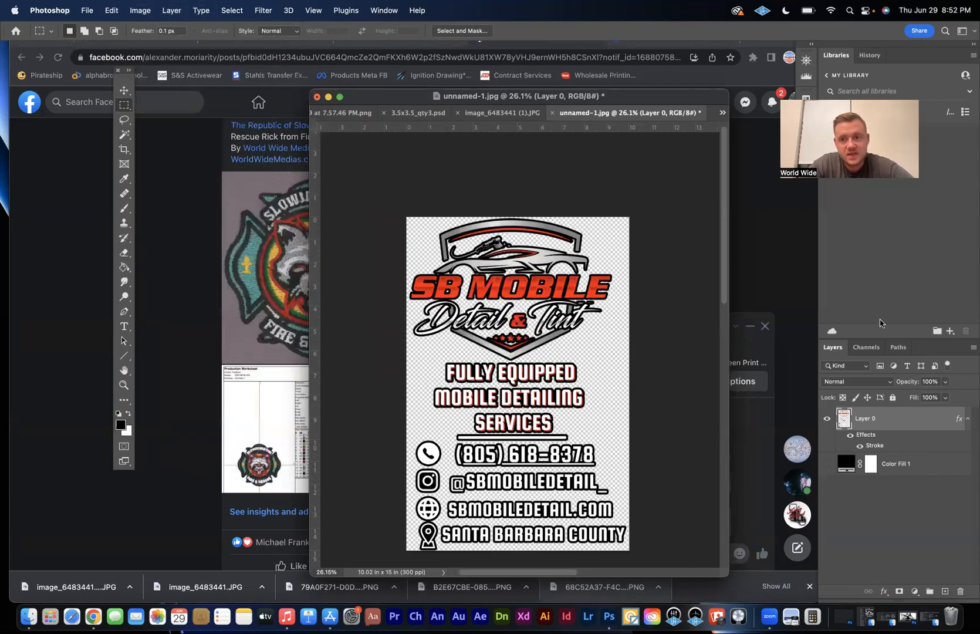
pyautogui.press('Tab')
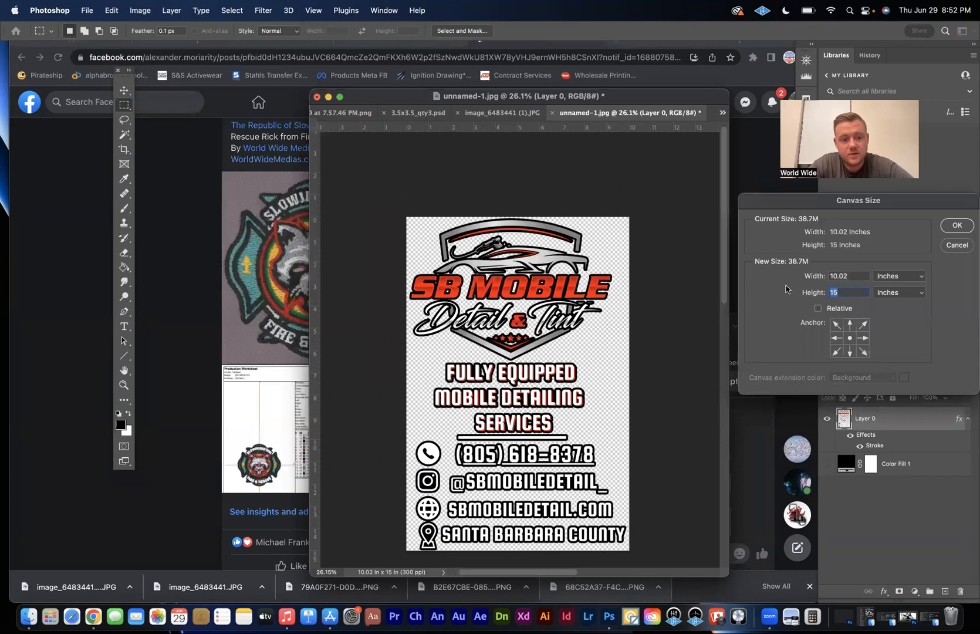
pyautogui.write('11')
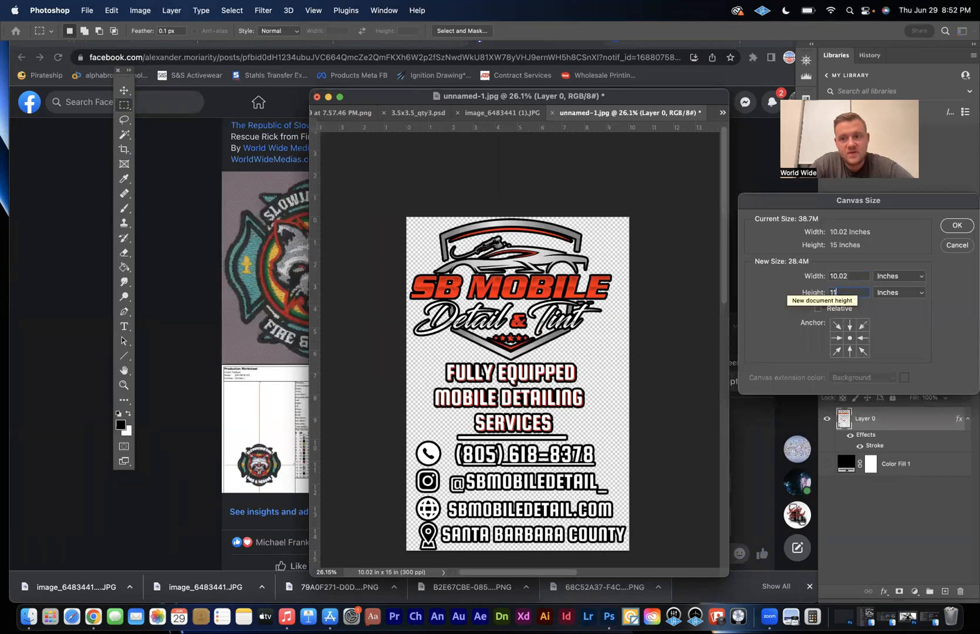
pyautogui.press('BackSpace')
pyautogui.write('16')
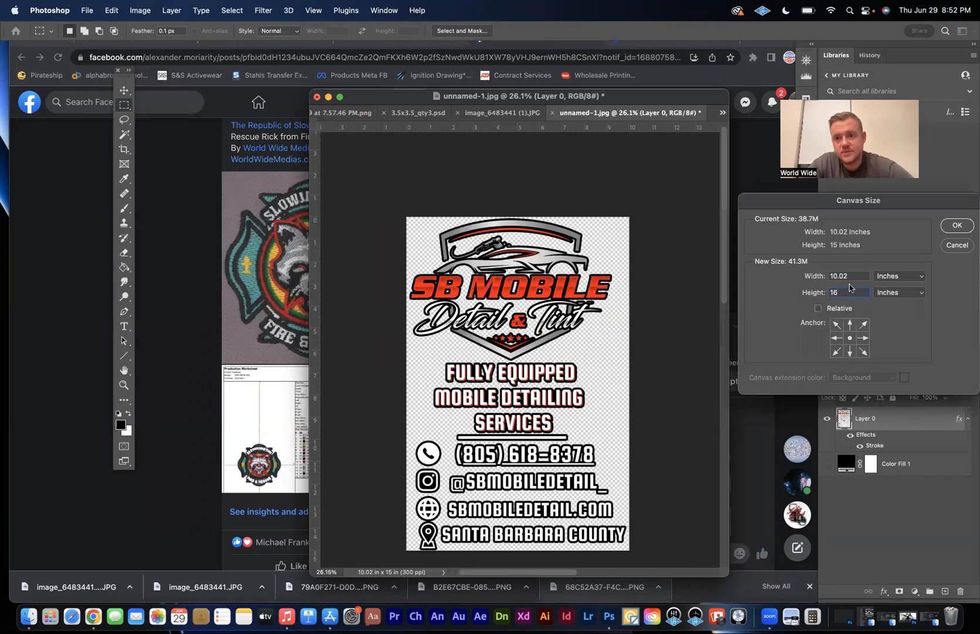
pyautogui.click(855, 274)
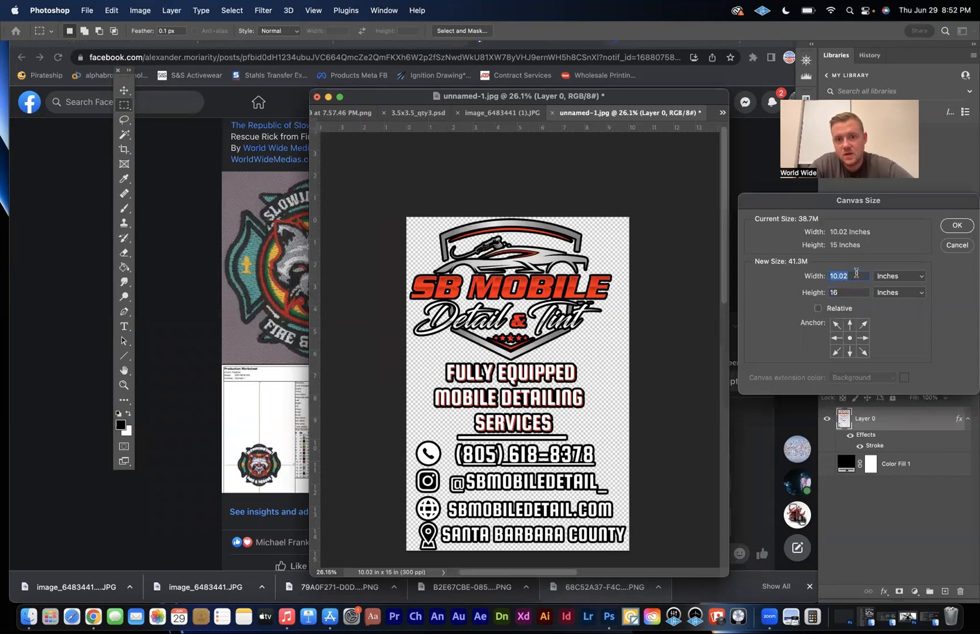
pyautogui.click(956, 225)
# Select the full-width area around the artwork and crop the excess canvas above and below it to about 15.3 inches high
pyautogui.scroll(-2, 486, 462)
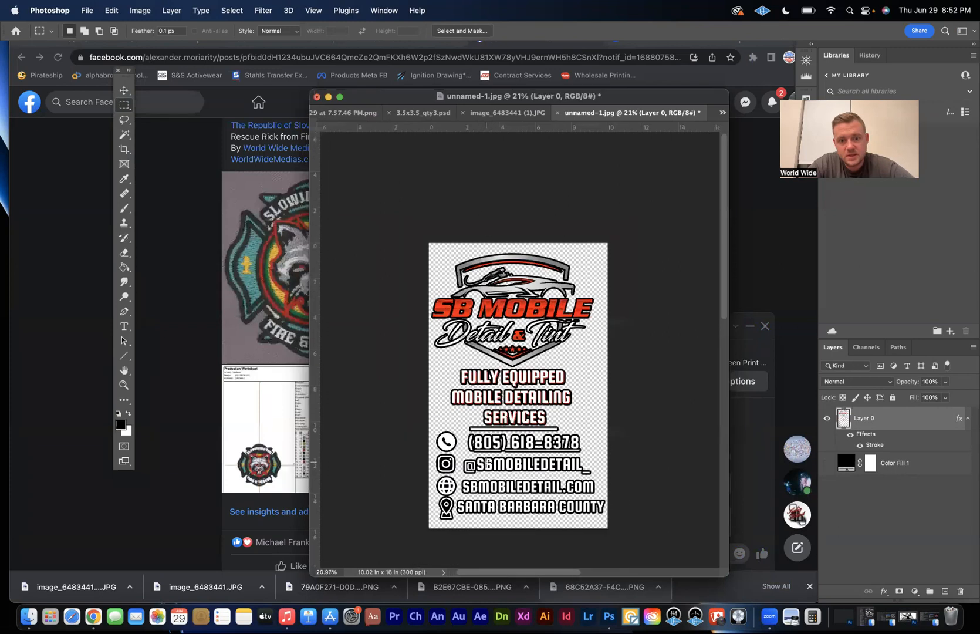
pyautogui.scroll(1, 486, 461)
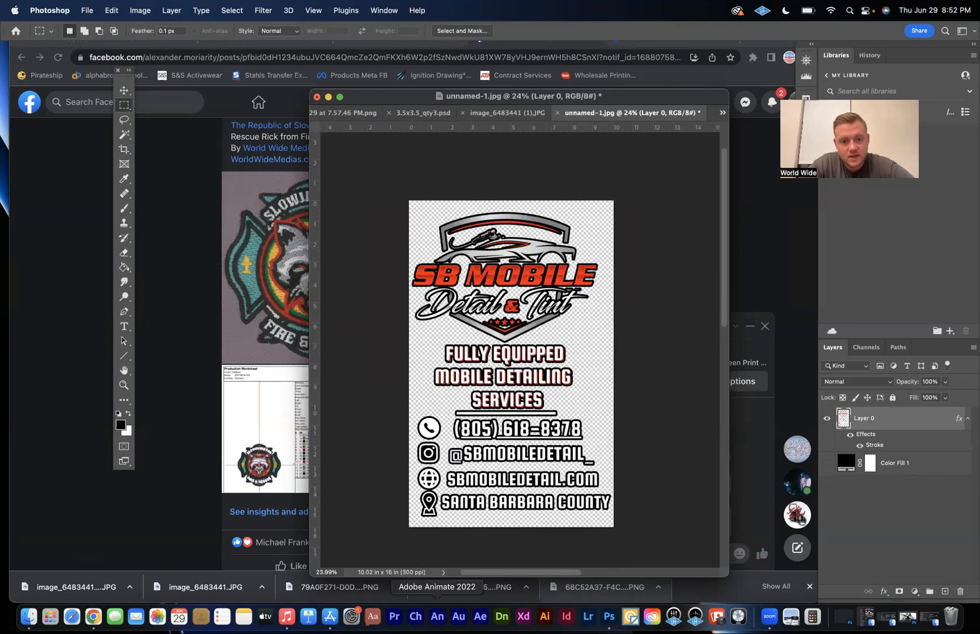
pyautogui.moveTo(408, 519); pyautogui.dragTo(638, 208)
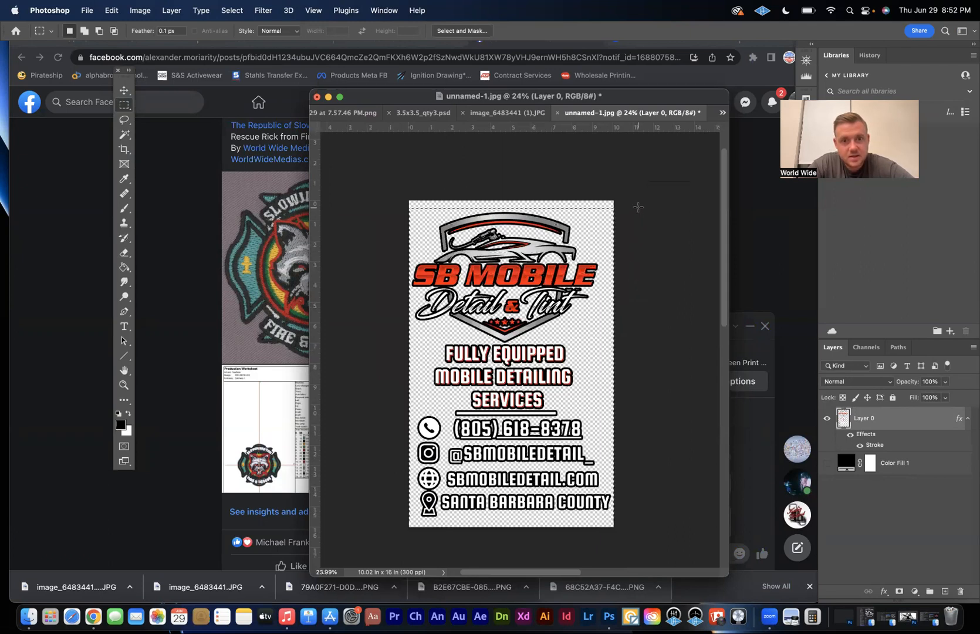
pyautogui.click(139, 10)
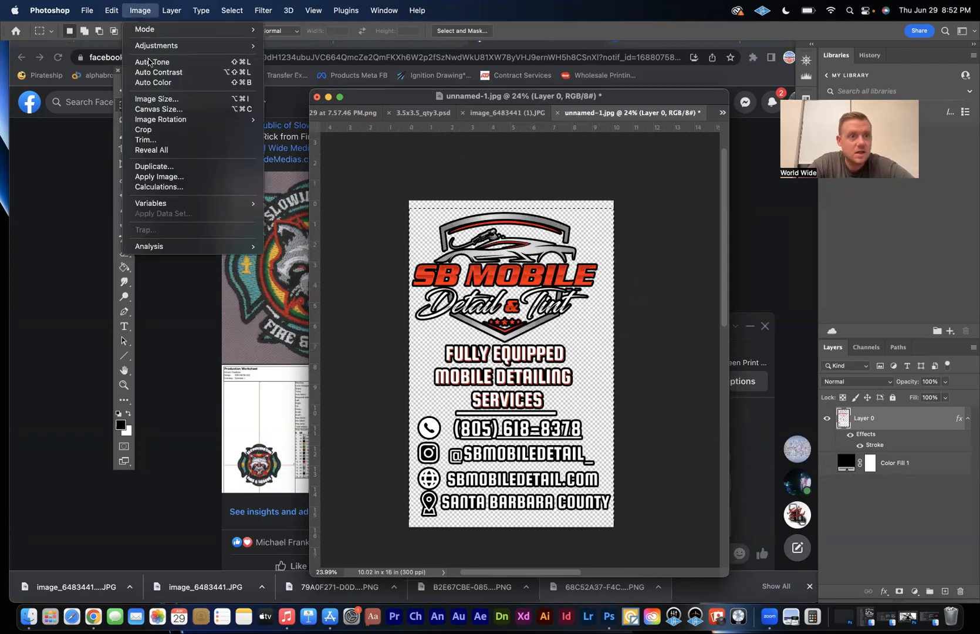
pyautogui.click(146, 129)
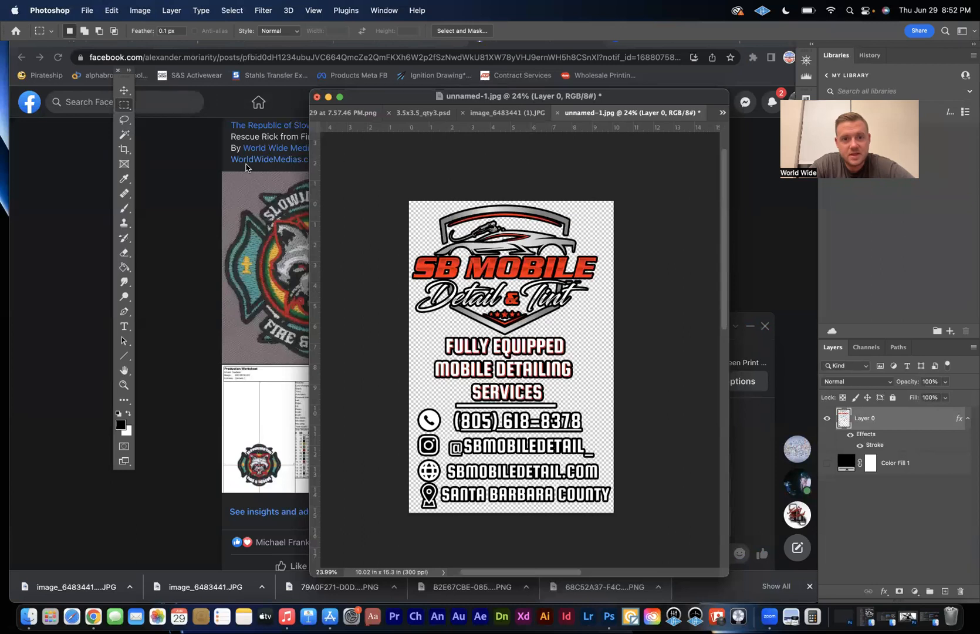
# Resize the cropped image to a width of 11 inches with linked proportions
pyautogui.click(138, 10)
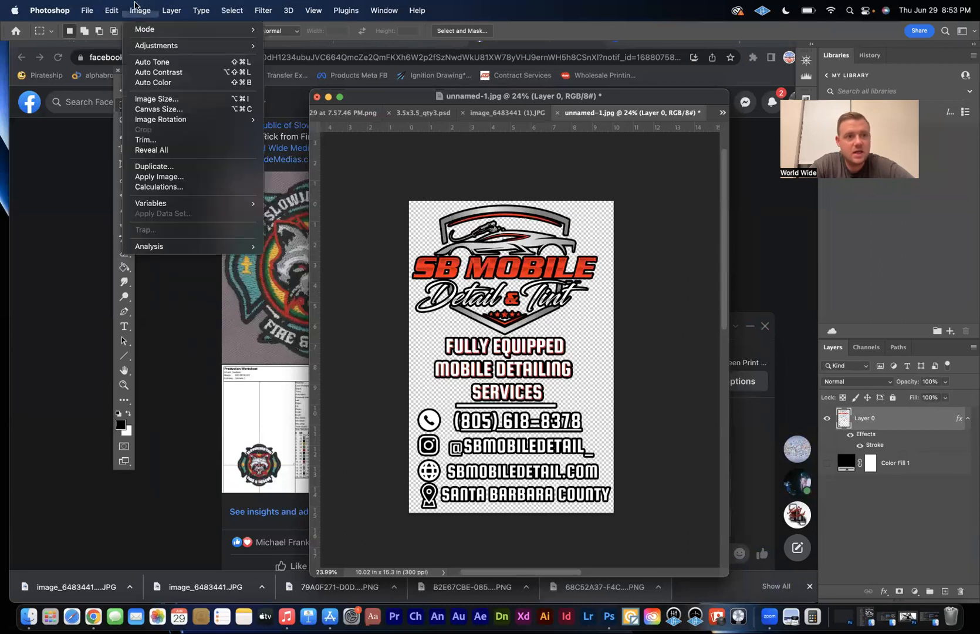
pyautogui.click(150, 100)
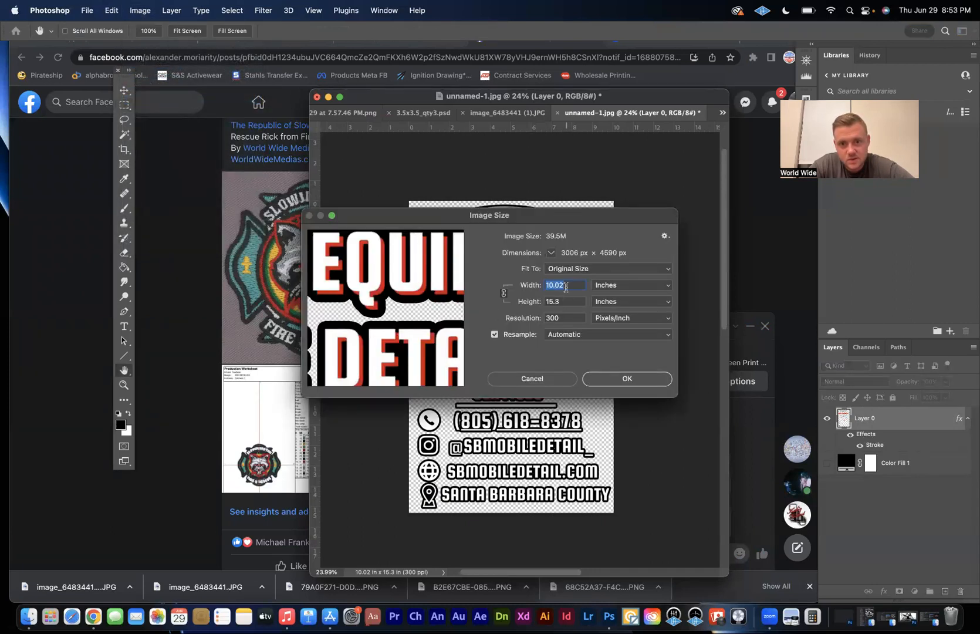
pyautogui.write('11')
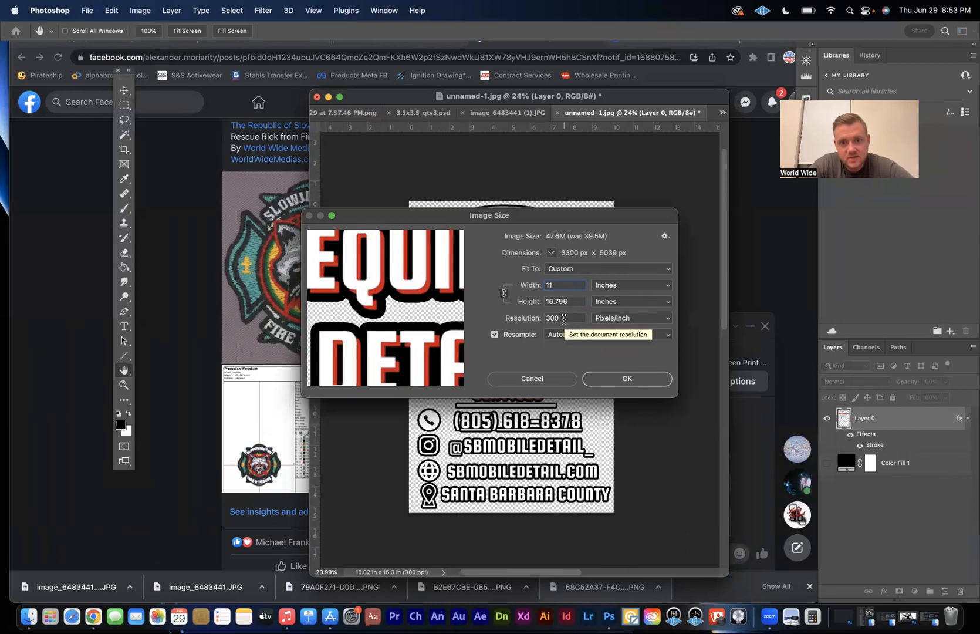
pyautogui.click(607, 384)
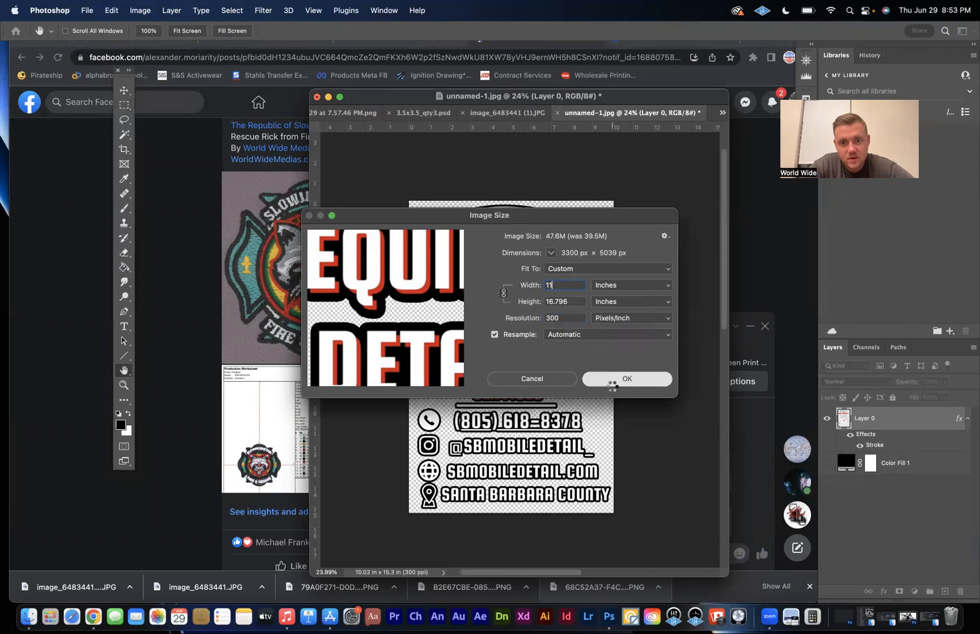
# Extend the canvas height to 17 inches around the centred artwork, keeping the 11-inch width
pyautogui.click(141, 10)
pyautogui.moveTo(172, 10)
pyautogui.moveTo(141, 10)
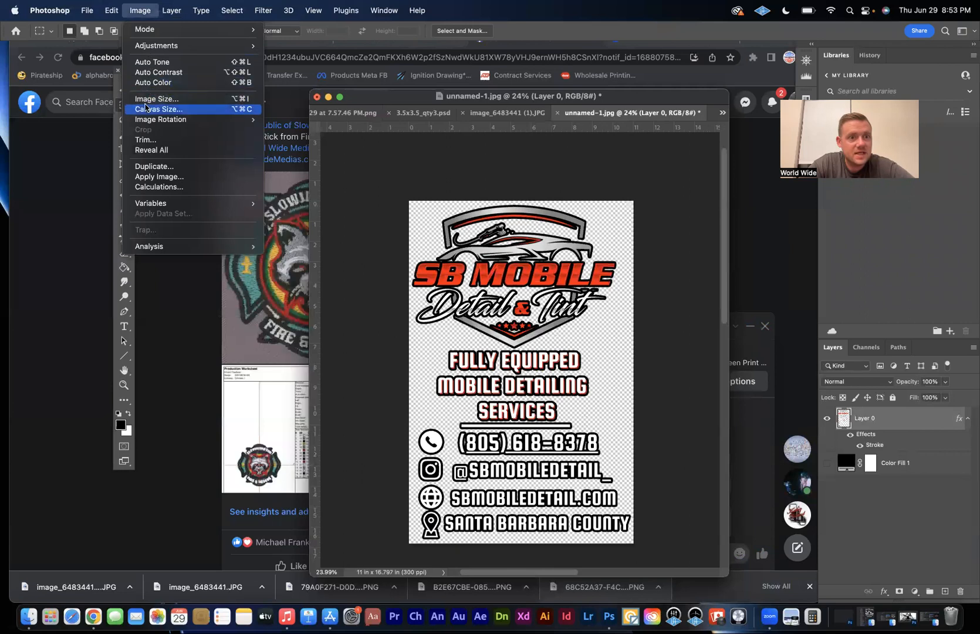
pyautogui.press('alt+super+c')
pyautogui.press('Tab')
pyautogui.write('17')
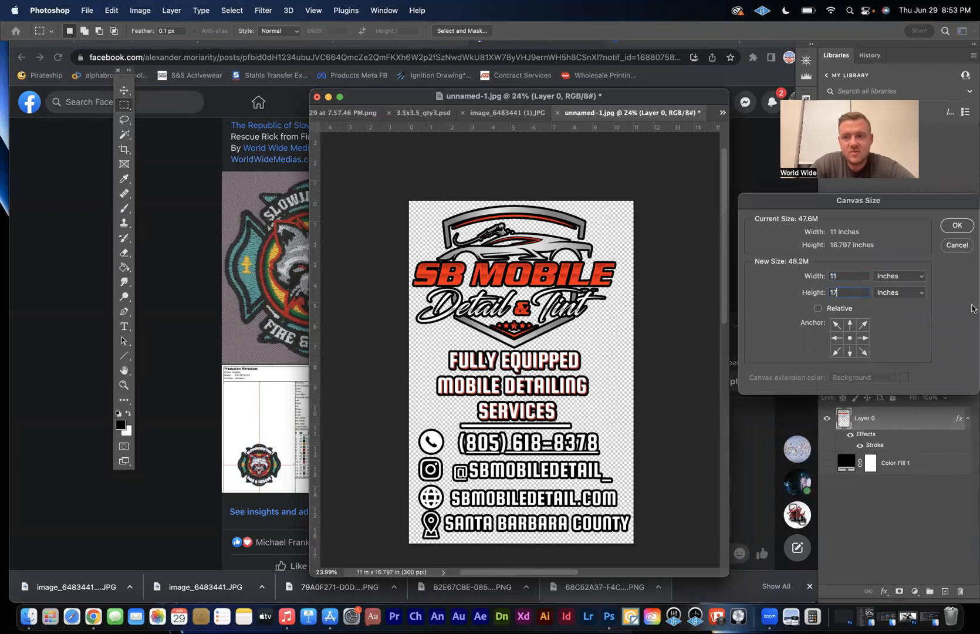
pyautogui.click(954, 227)
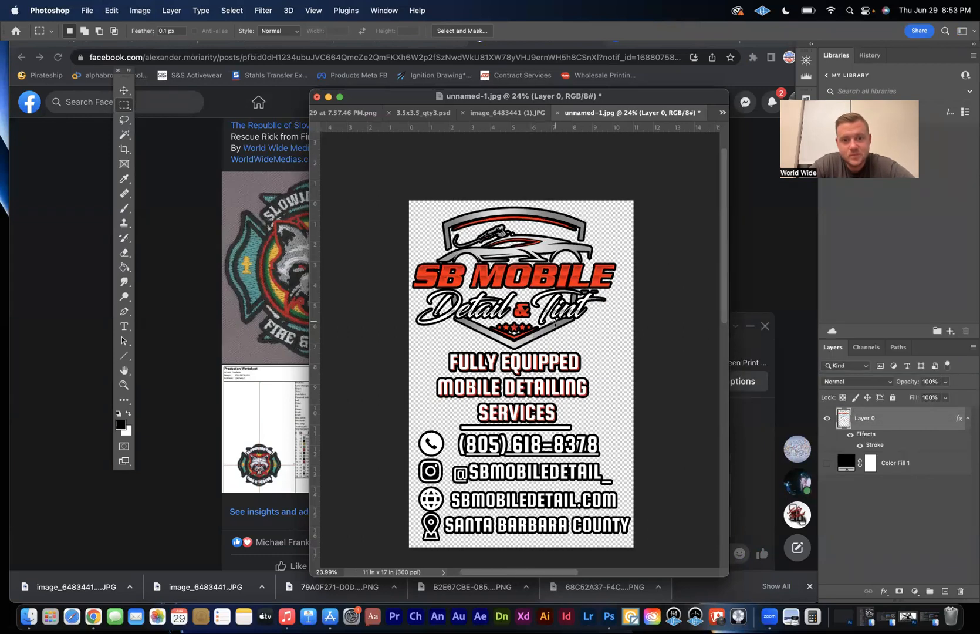
# Show the Color Fill 1 layer behind the artwork to check the design against black
pyautogui.scroll(-2, 545, 294)
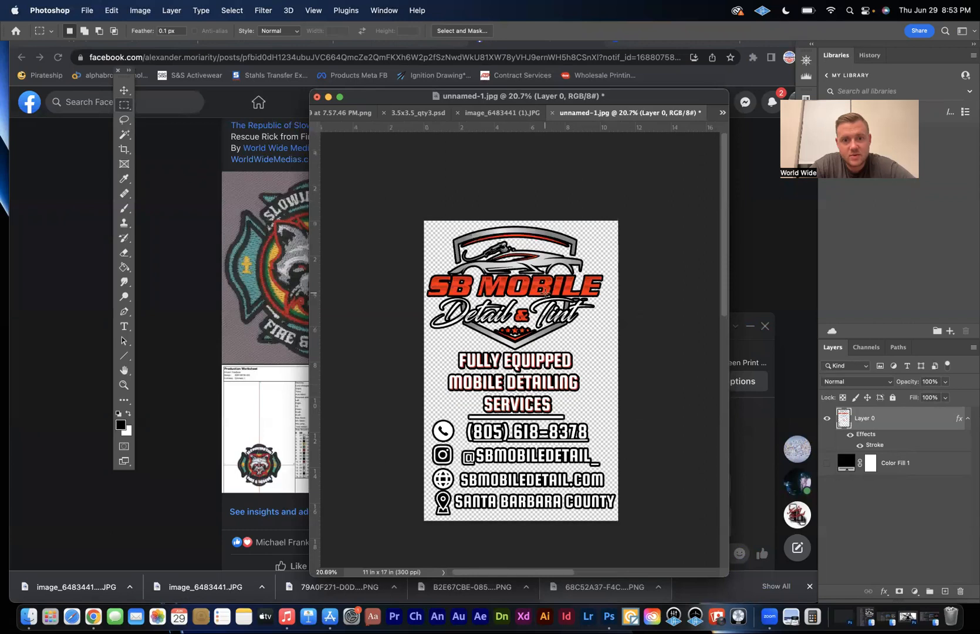
pyautogui.scroll(1, 545, 291)
pyautogui.scroll(4, 553, 346)
pyautogui.scroll(-1, 552, 346)
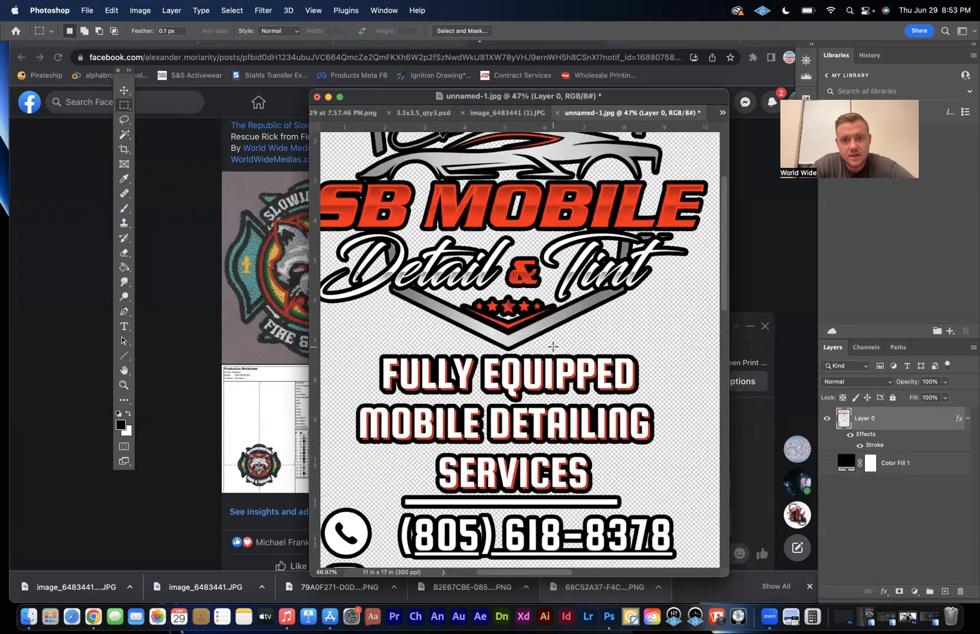
pyautogui.hotkey('ctrl', '-')
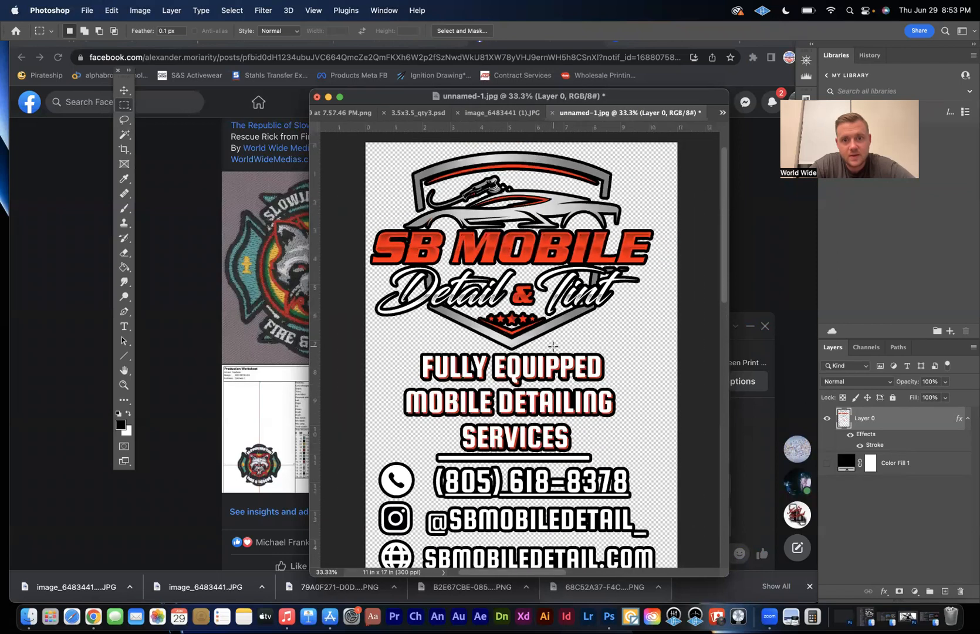
pyautogui.scroll(-4, 552, 346)
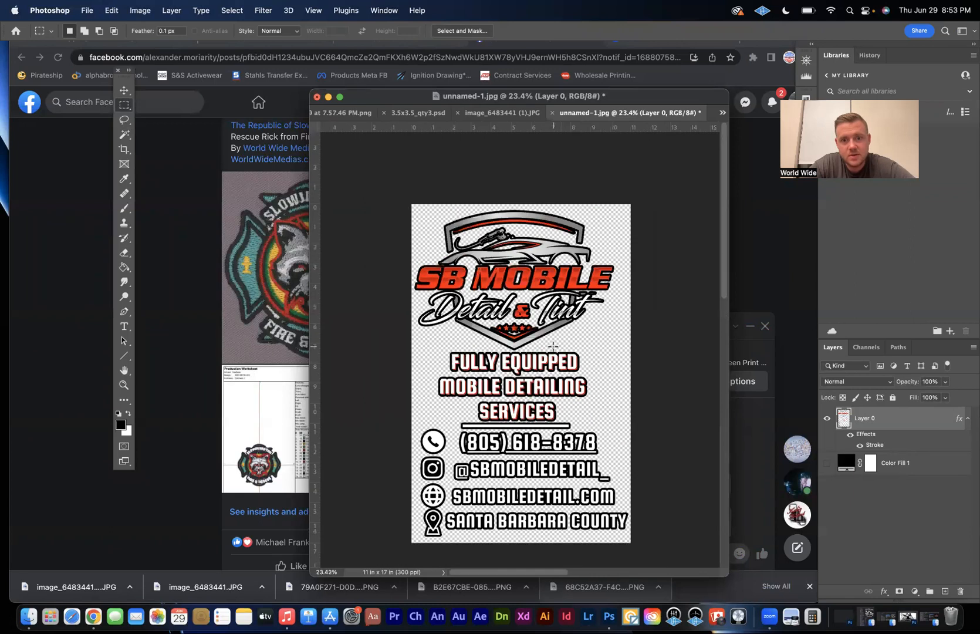
pyautogui.scroll(-1, 553, 346)
pyautogui.click(882, 473)
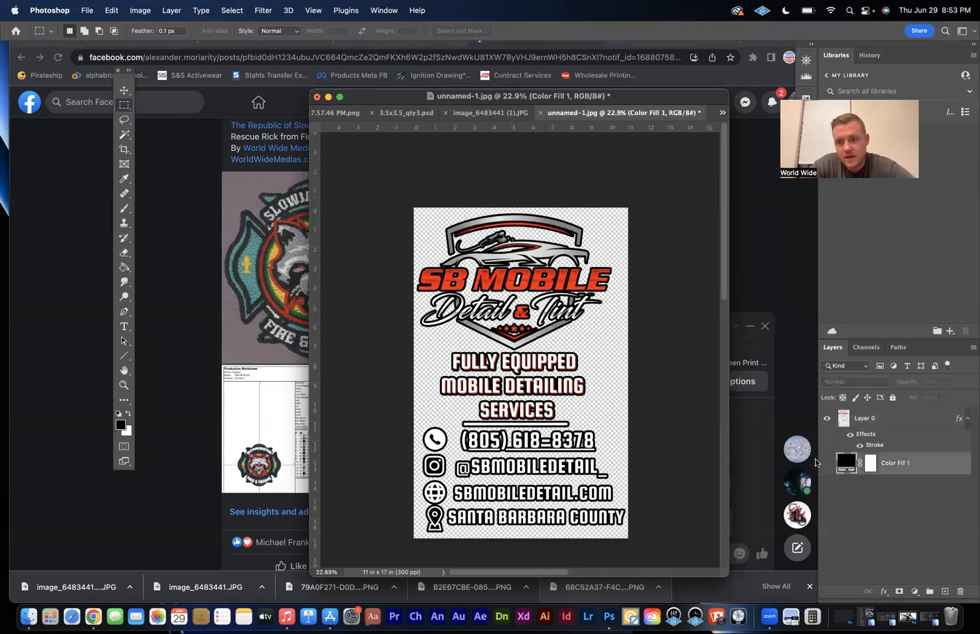
pyautogui.click(827, 463)
pyautogui.click(826, 462)
pyautogui.click(827, 462)
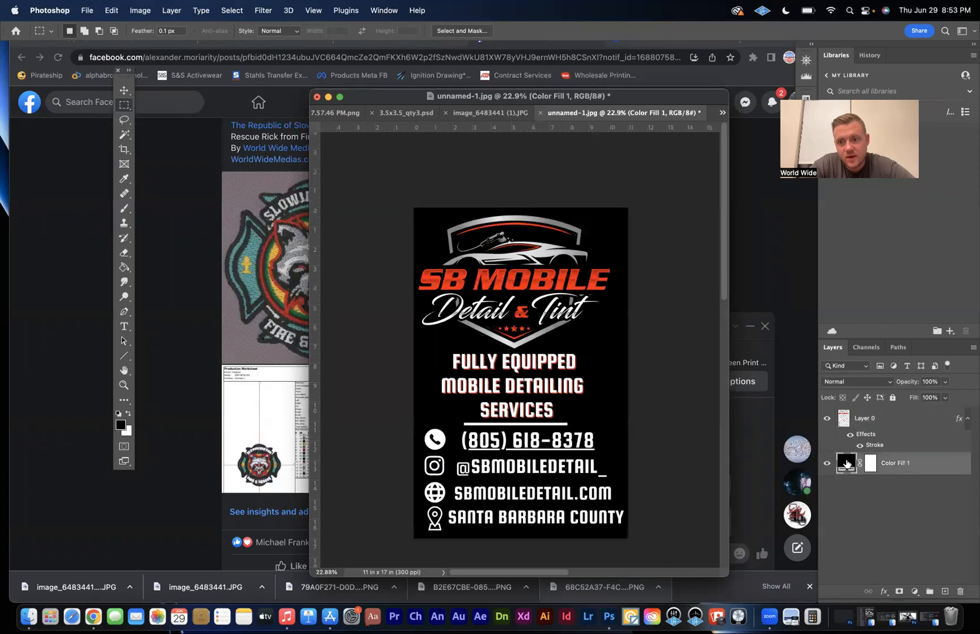
# Try red, yellow, turquoise and blue as the Color Fill 1 background, and apply blue 008aff to check the outline
pyautogui.doubleClick(845, 462)
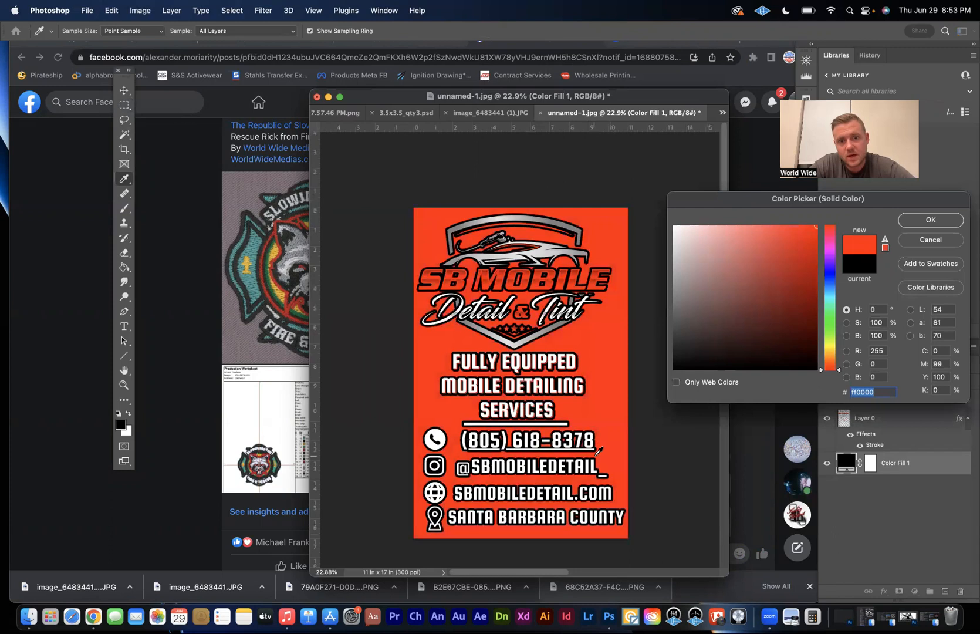
pyautogui.click(827, 347)
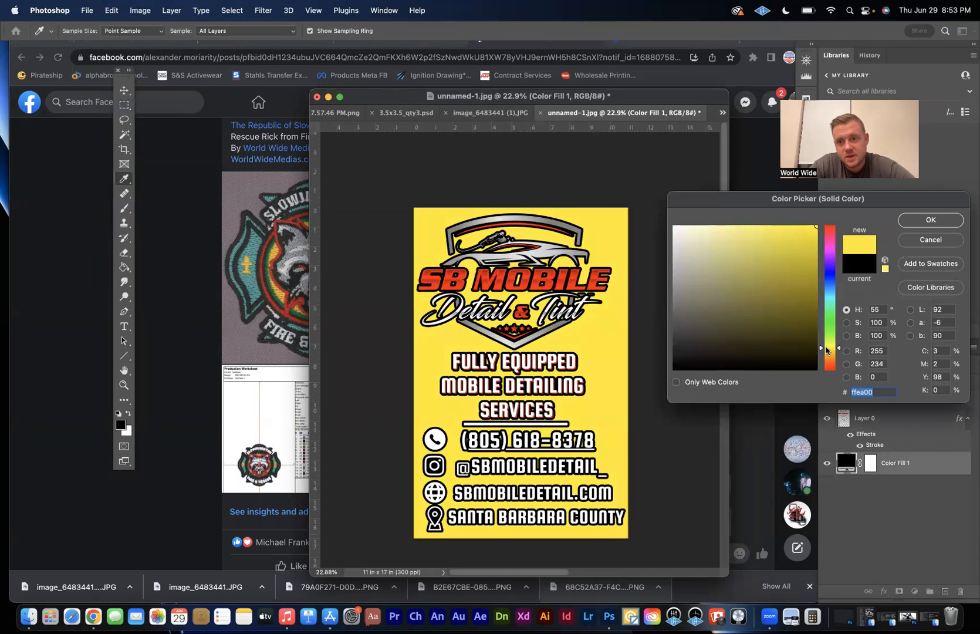
pyautogui.moveTo(824, 345); pyautogui.dragTo(825, 298)
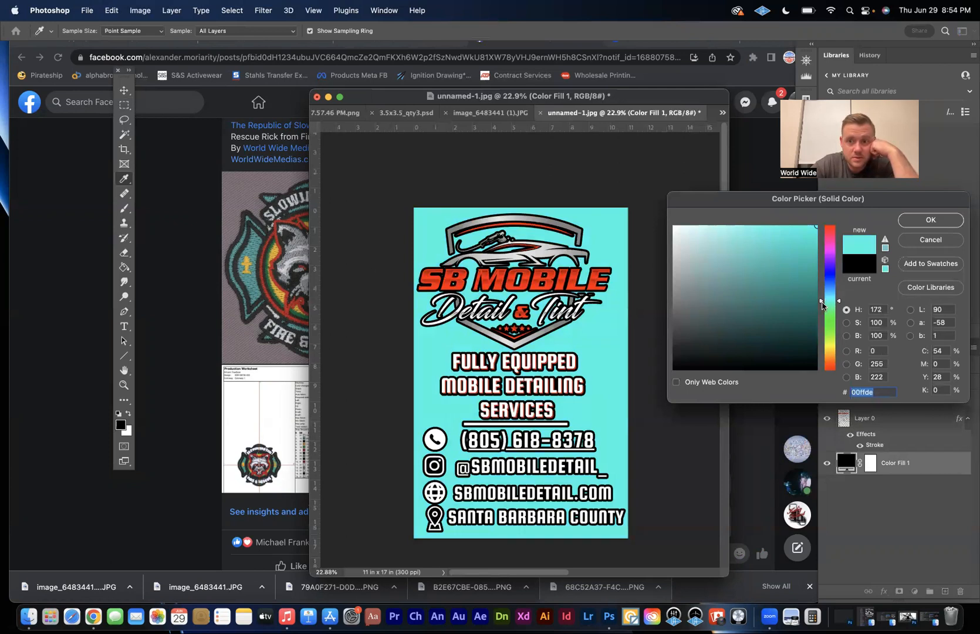
pyautogui.click(820, 293)
pyautogui.moveTo(820, 295); pyautogui.dragTo(821, 288)
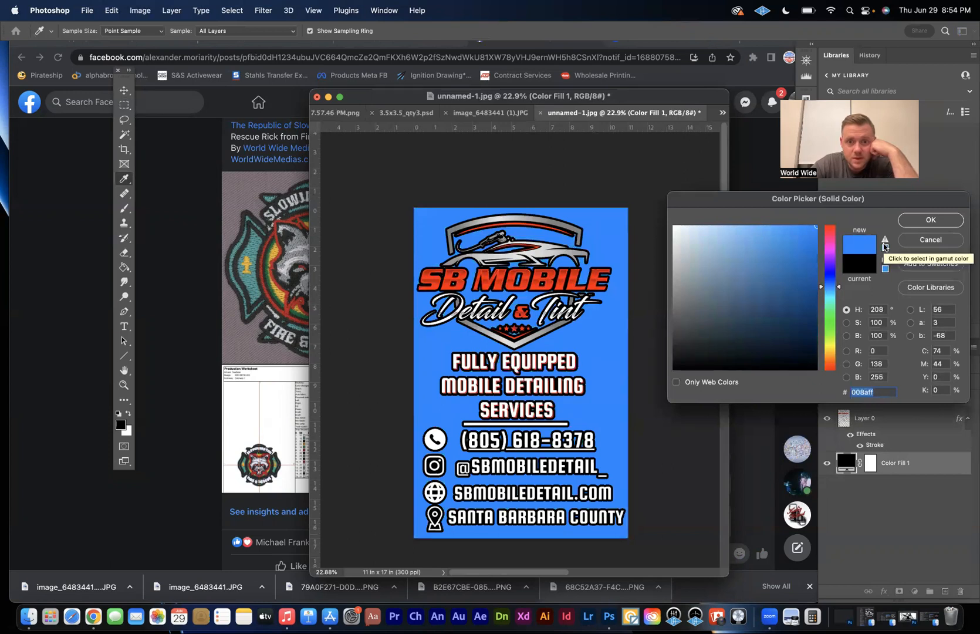
pyautogui.click(932, 220)
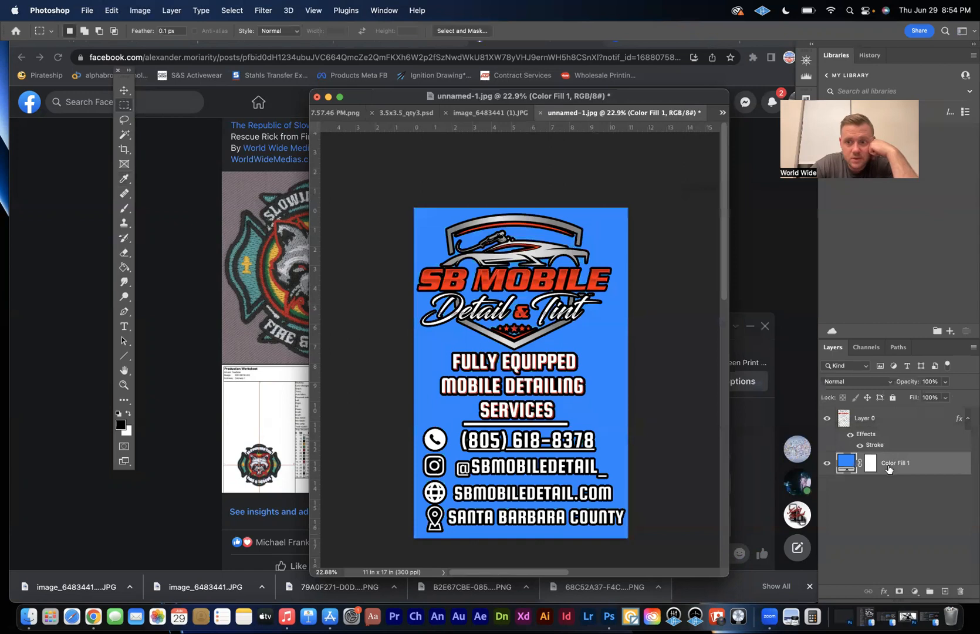
# Delete the Color Fill 1 layer and set up saving a copy of the transparent artwork in PNG format
pyautogui.press('BackSpace')
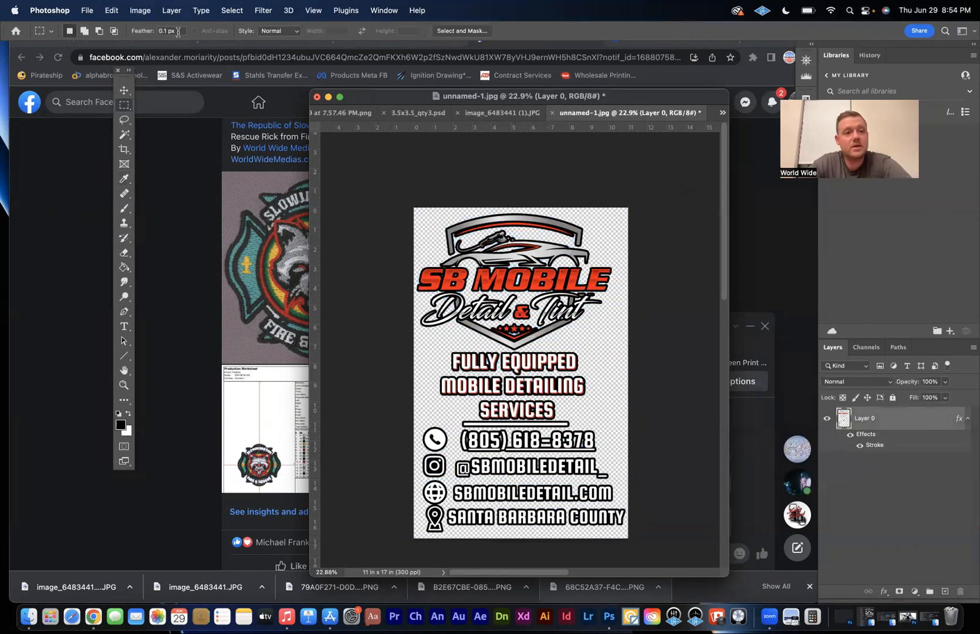
pyautogui.click(95, 7)
pyautogui.click(125, 142)
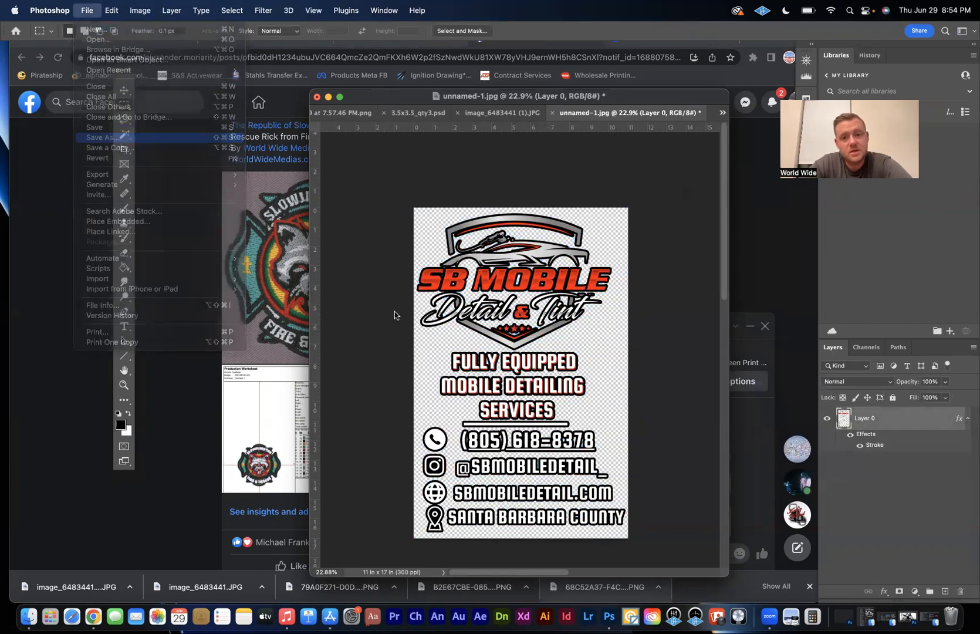
pyautogui.click(627, 311)
pyautogui.click(663, 313)
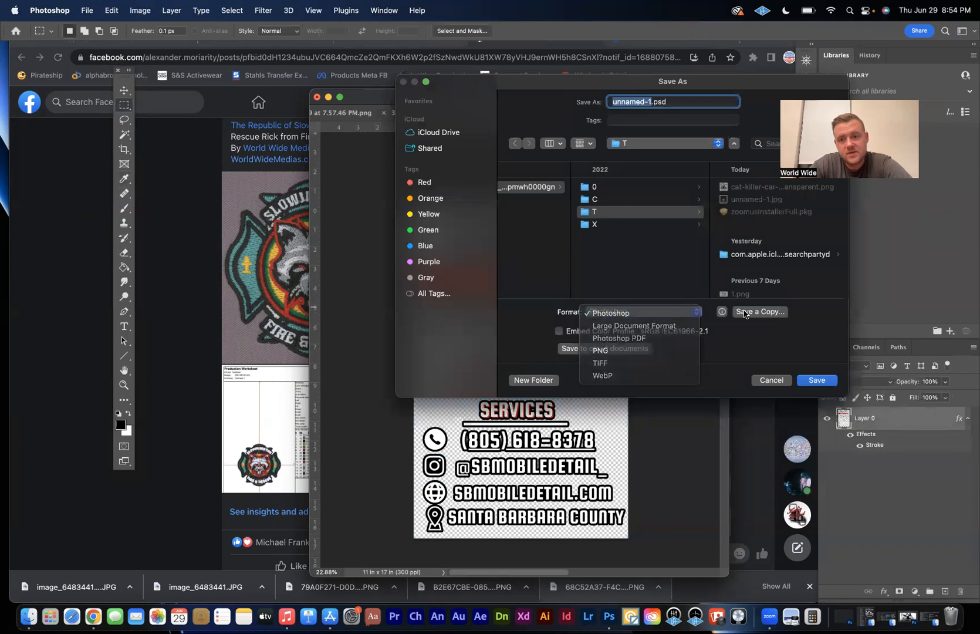
pyautogui.click(758, 311)
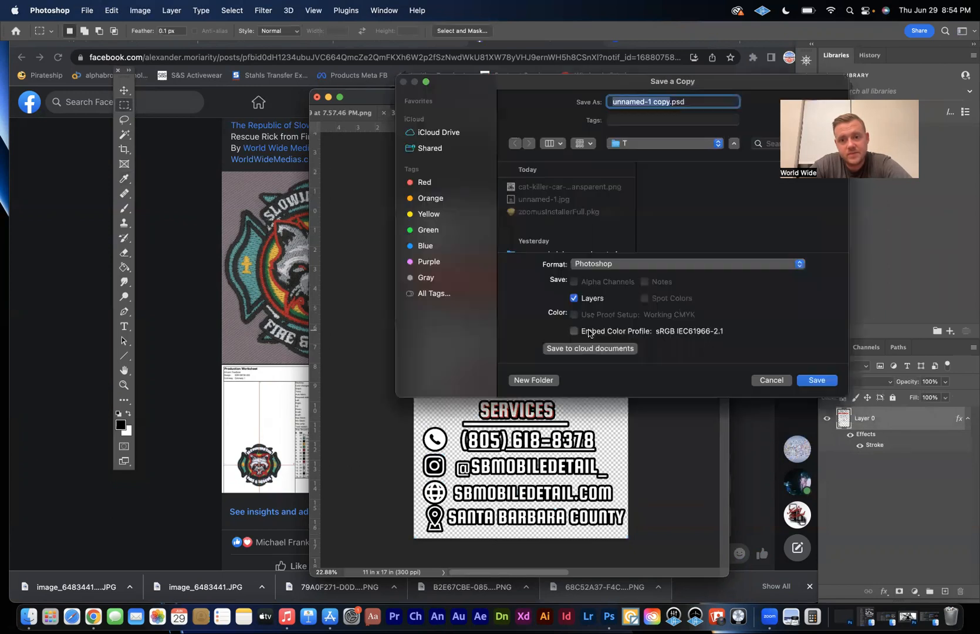
pyautogui.click(607, 264)
pyautogui.click(592, 453)
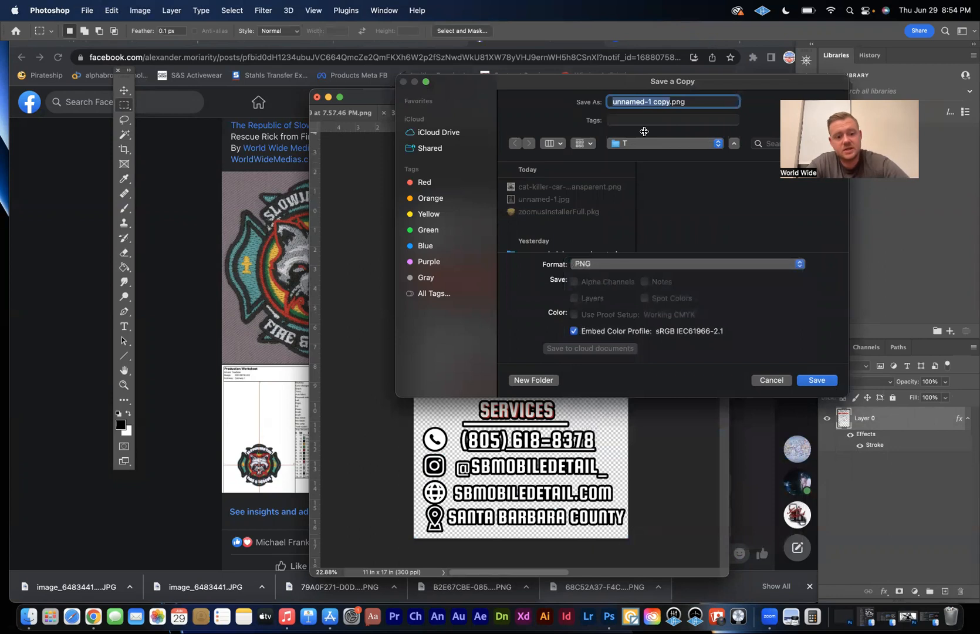
# Name the copy 11x17_qty5 and save it in the Supreme order 6/29 folder with the large file size option
pyautogui.write('11x17_qty5')
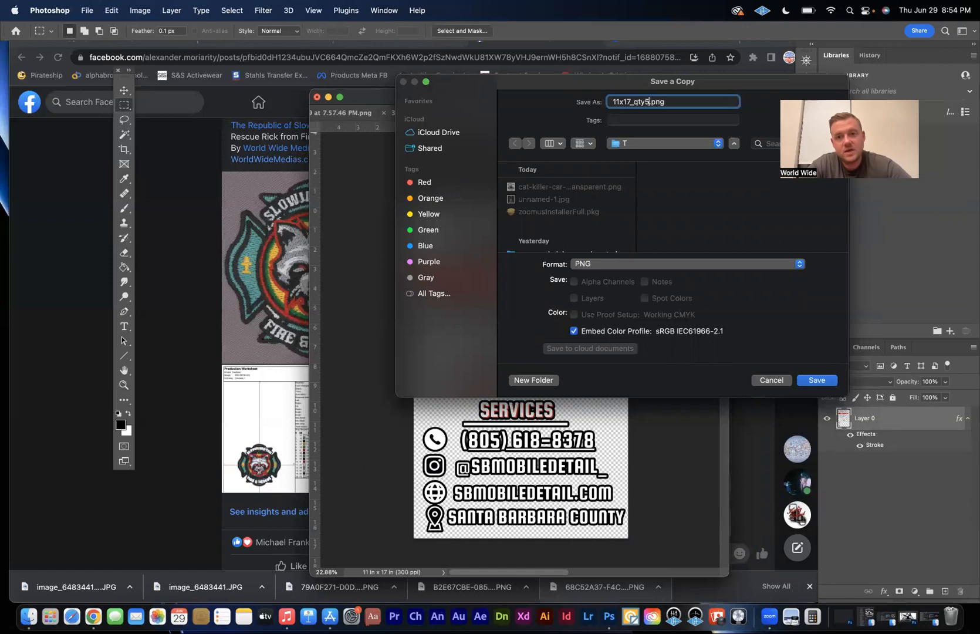
pyautogui.click(662, 145)
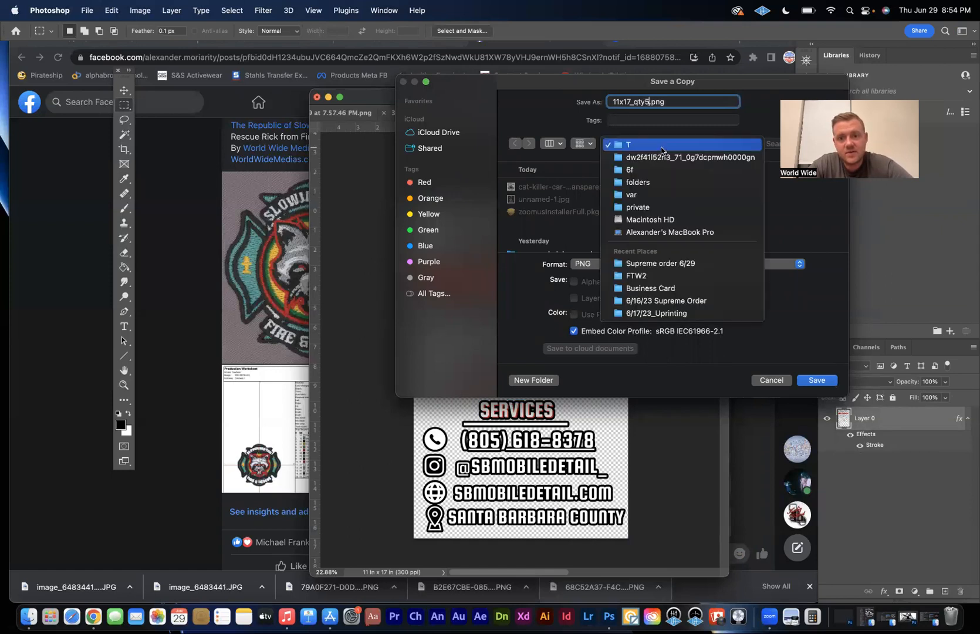
pyautogui.click(651, 263)
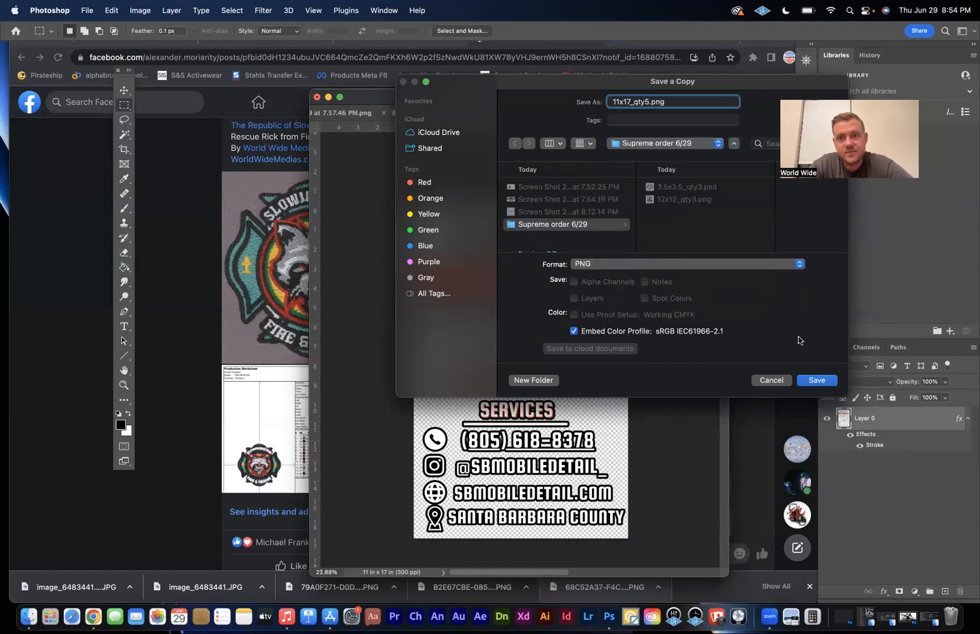
pyautogui.click(816, 380)
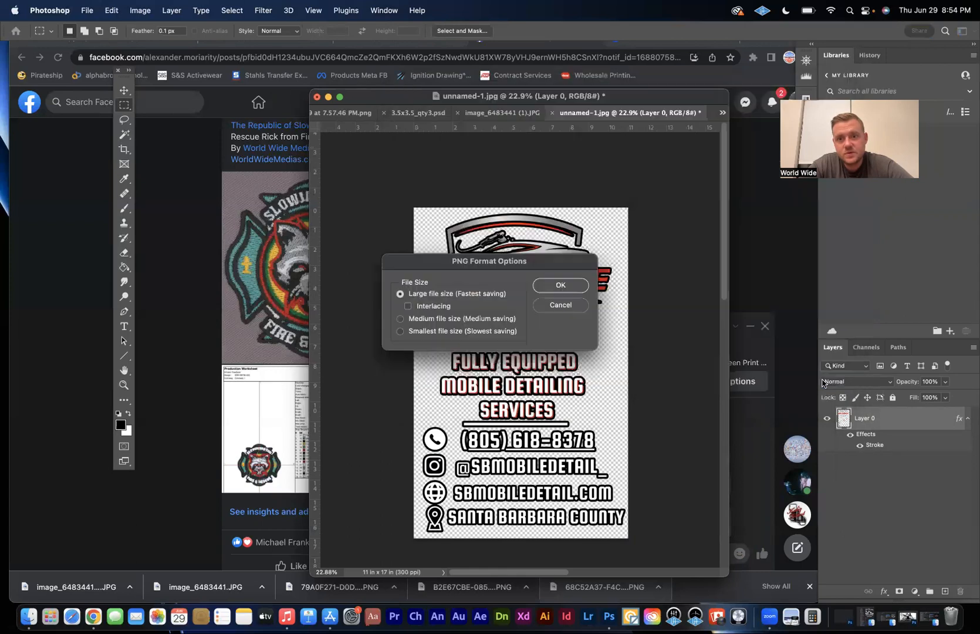
pyautogui.click(550, 285)
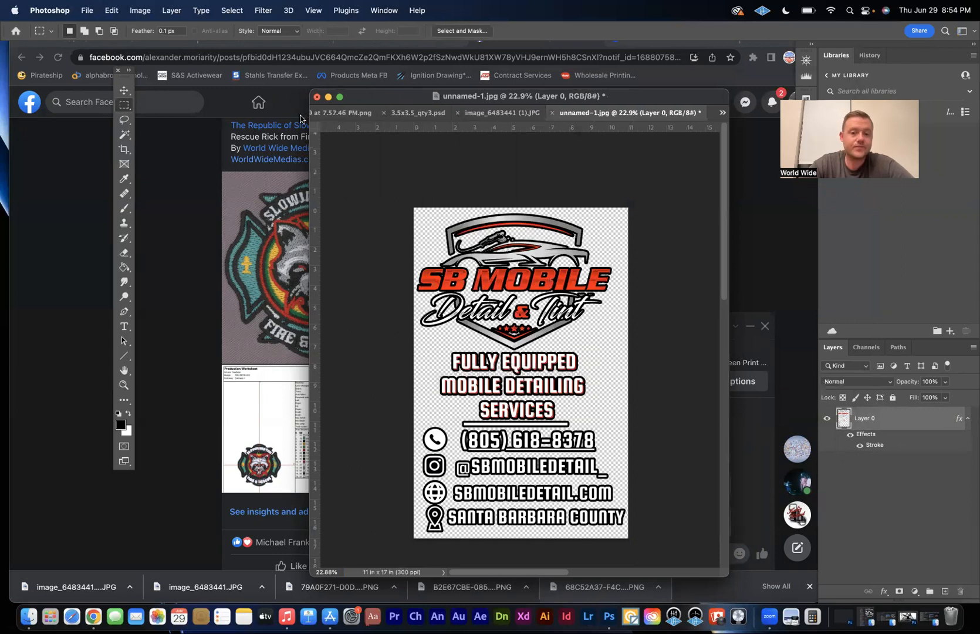
# Minimise the artwork and browser windows to reach the desktop, and dismiss the Adobe Installer error report
pyautogui.click(327, 97)
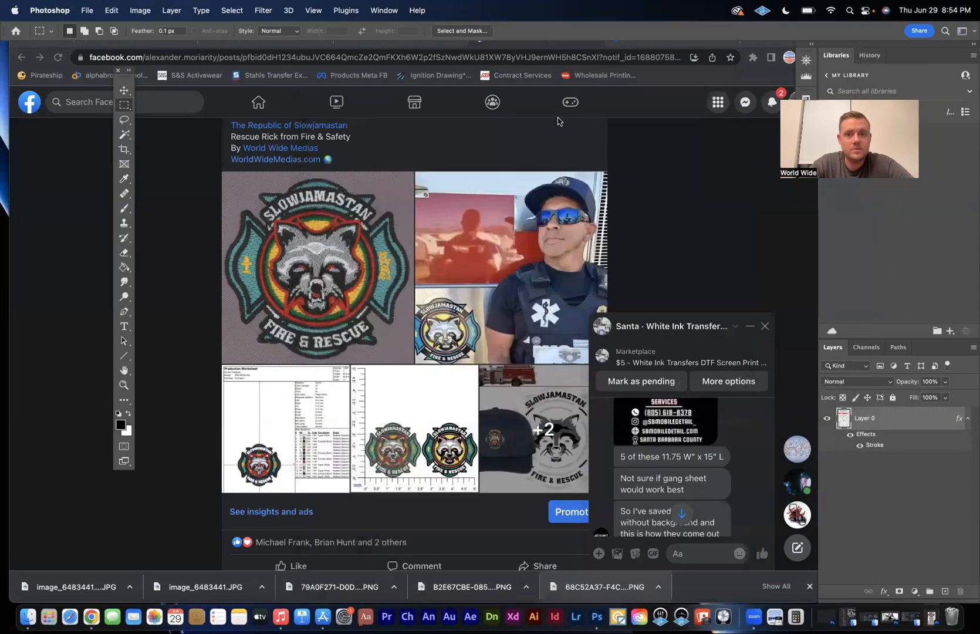
pyautogui.click(642, 145)
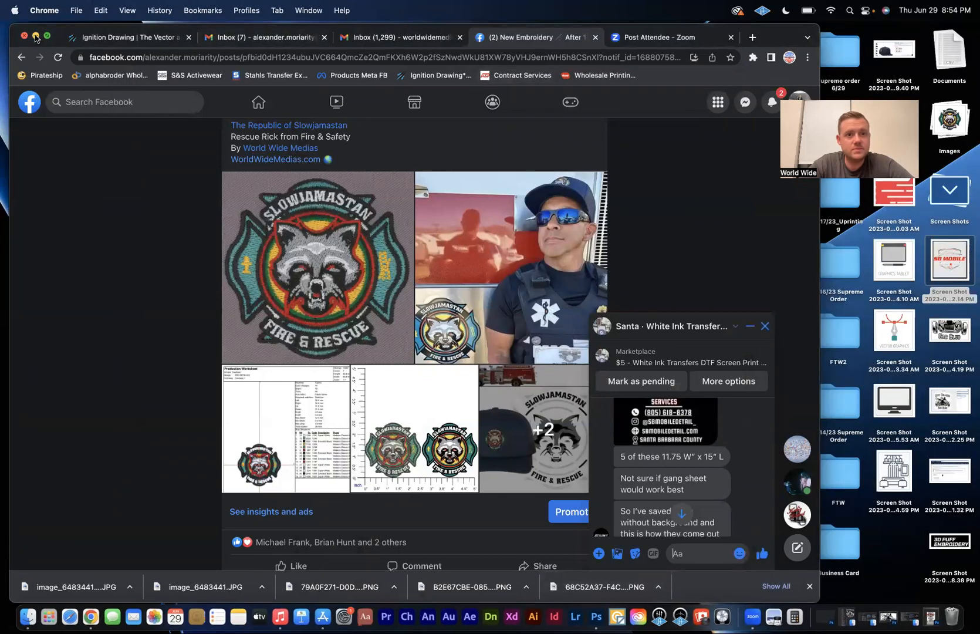
pyautogui.click(35, 37)
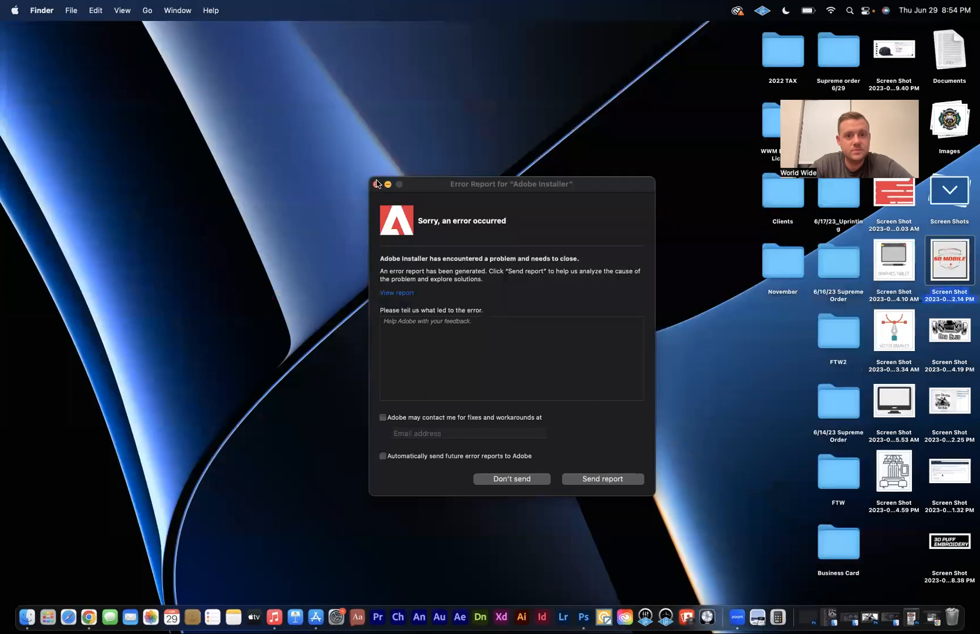
pyautogui.click(376, 183)
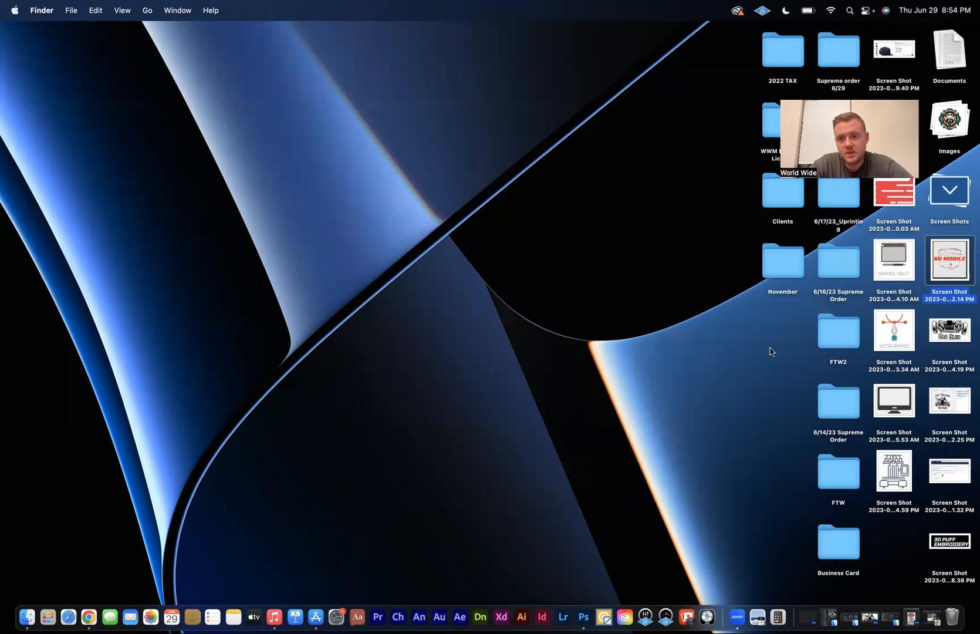
# Open the Supreme order 6/29 folder and preview 11x17_qty5.png
pyautogui.doubleClick(840, 52)
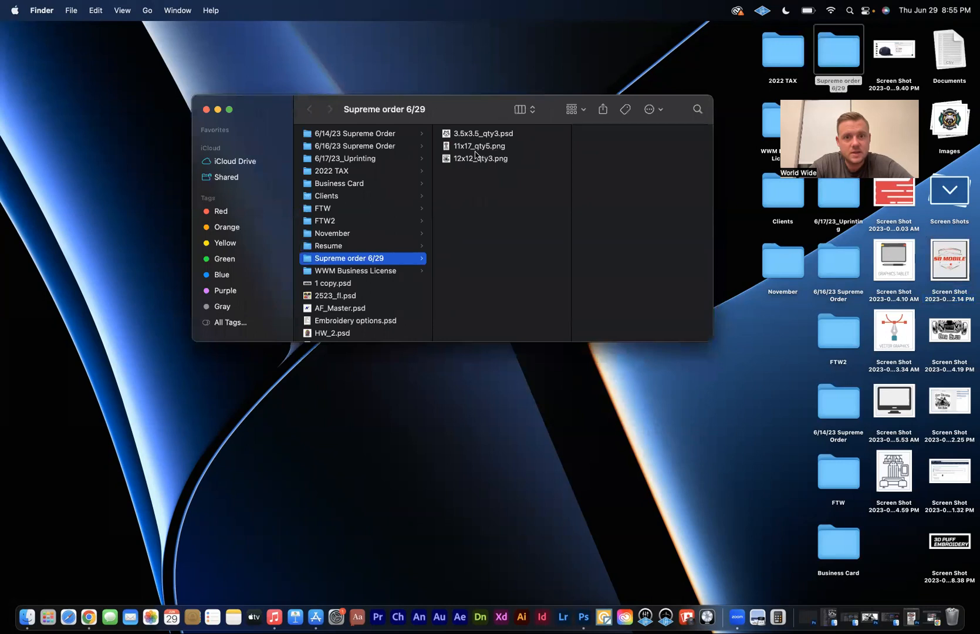
pyautogui.moveTo(547, 108); pyautogui.dragTo(546, 160)
pyautogui.click(489, 199)
pyautogui.press('space')
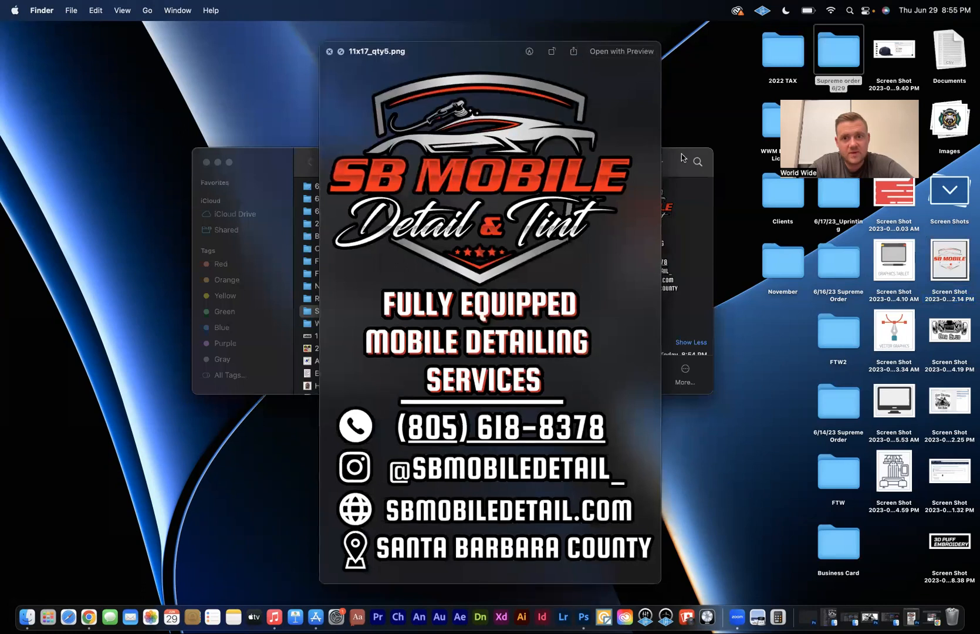
# Move the folder window clear of the preview and open 11x17_qty5.png in Photoshop
pyautogui.click(671, 170)
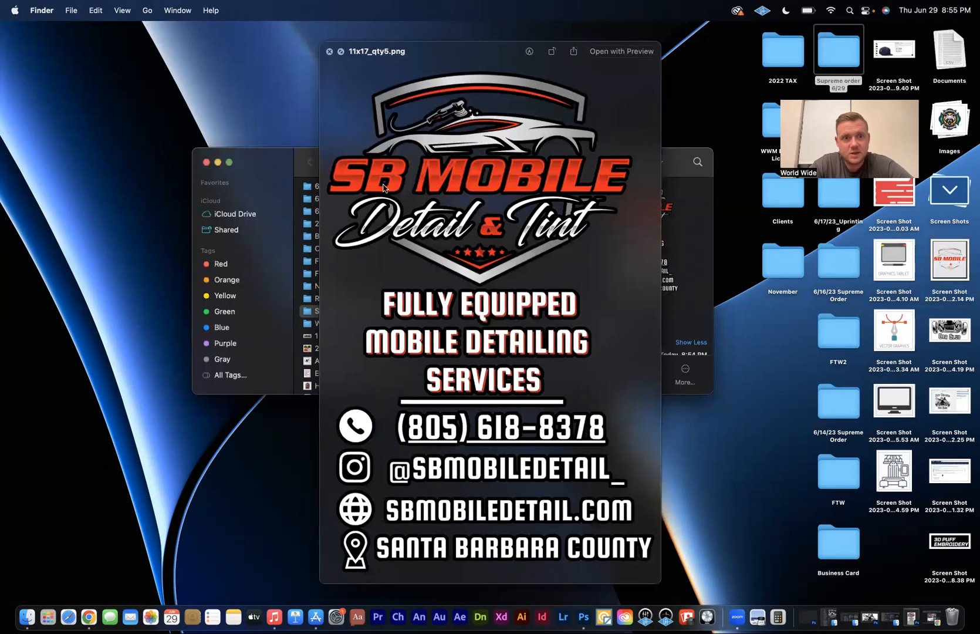
pyautogui.moveTo(300, 158); pyautogui.dragTo(115, 121)
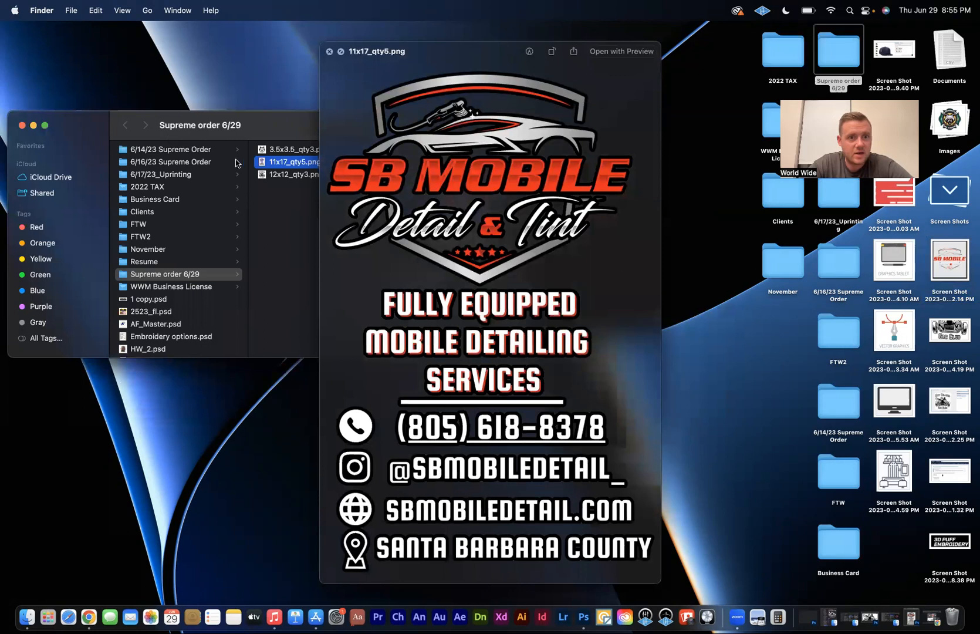
pyautogui.moveTo(278, 167); pyautogui.dragTo(583, 616)
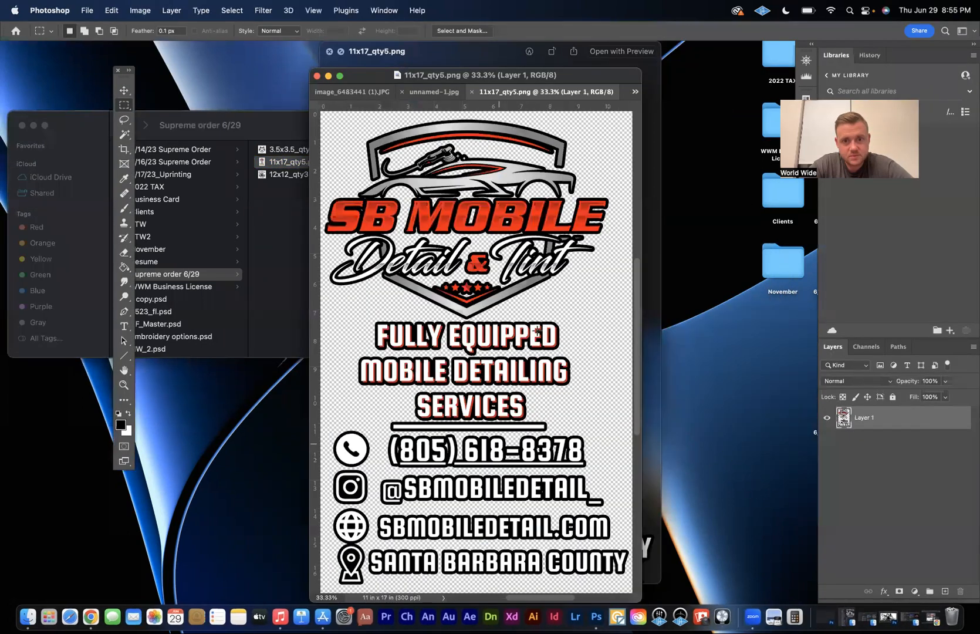
# Switch to Chrome and move its window down so the opened artwork and folder are uncovered
pyautogui.click(91, 616)
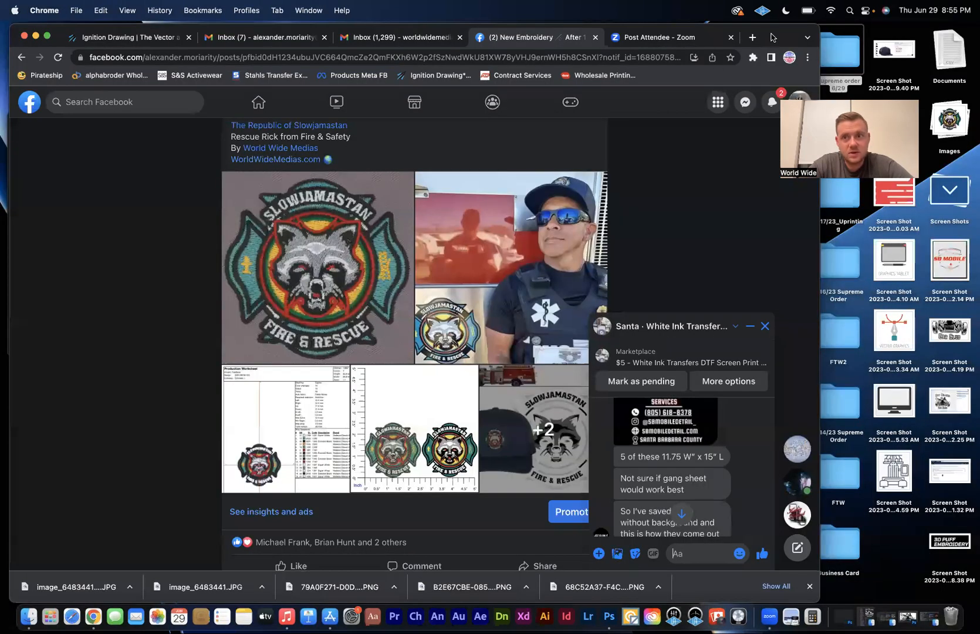
pyautogui.moveTo(771, 37); pyautogui.dragTo(779, 189)
pyautogui.moveTo(406, 148); pyautogui.dragTo(423, 240)
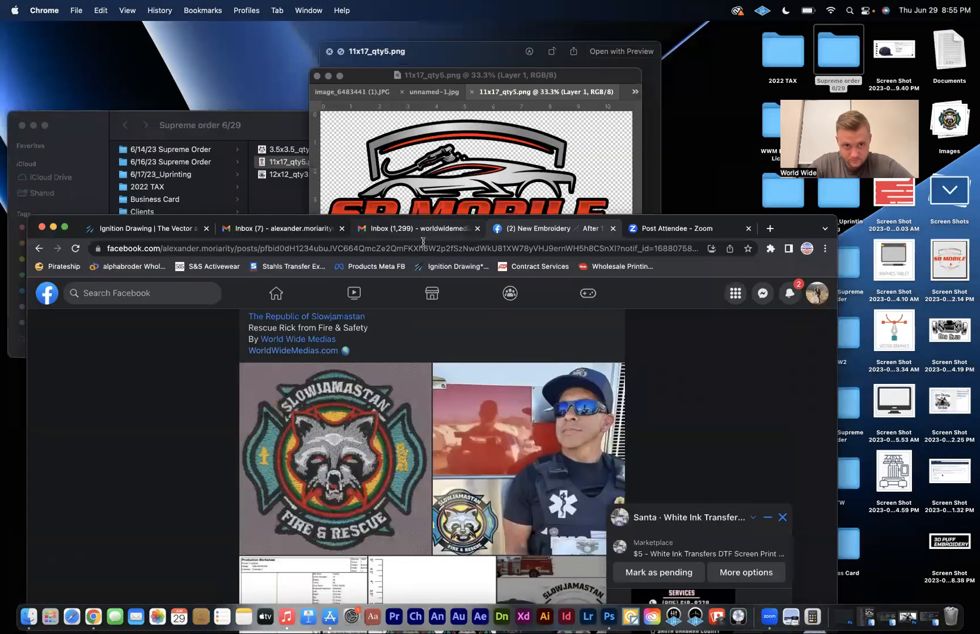
# Load photopea.com in the browser and move the browser window up so the editor is fully in view
pyautogui.click(423, 248)
pyautogui.write('photopea.com')
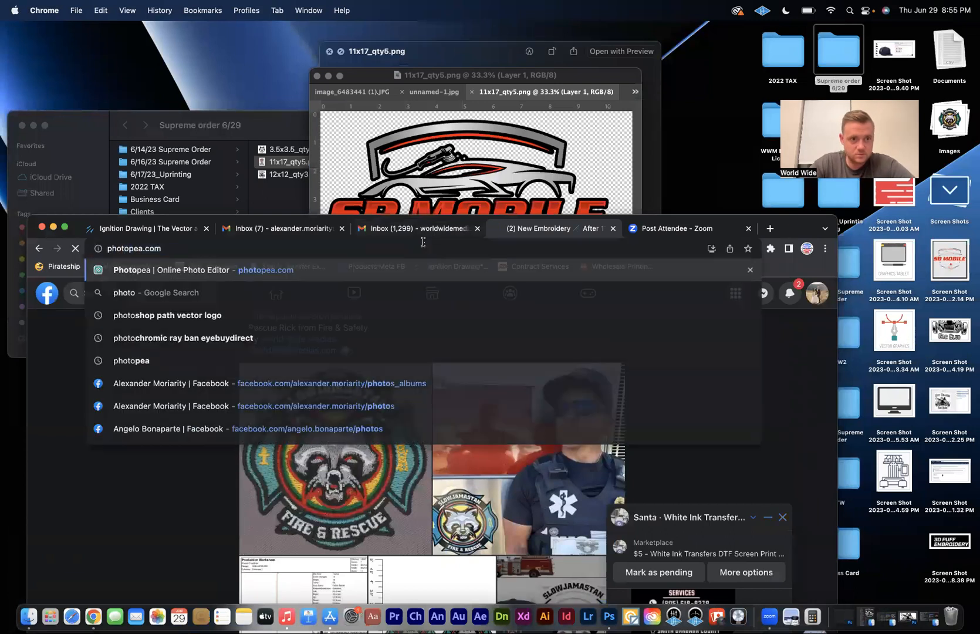
pyautogui.press('Return')
pyautogui.moveTo(785, 228); pyautogui.dragTo(787, 138)
pyautogui.moveTo(801, 57); pyautogui.dragTo(802, 56)
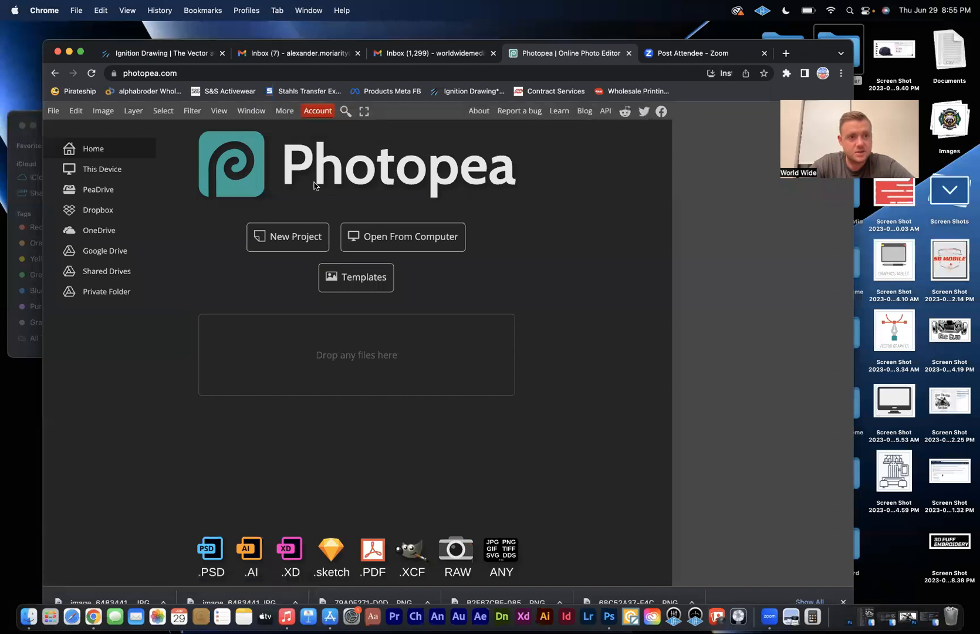
# Start a new Photopea project with a resolution of 300 DPI, a width of 11 and a height of 17
pyautogui.click(286, 238)
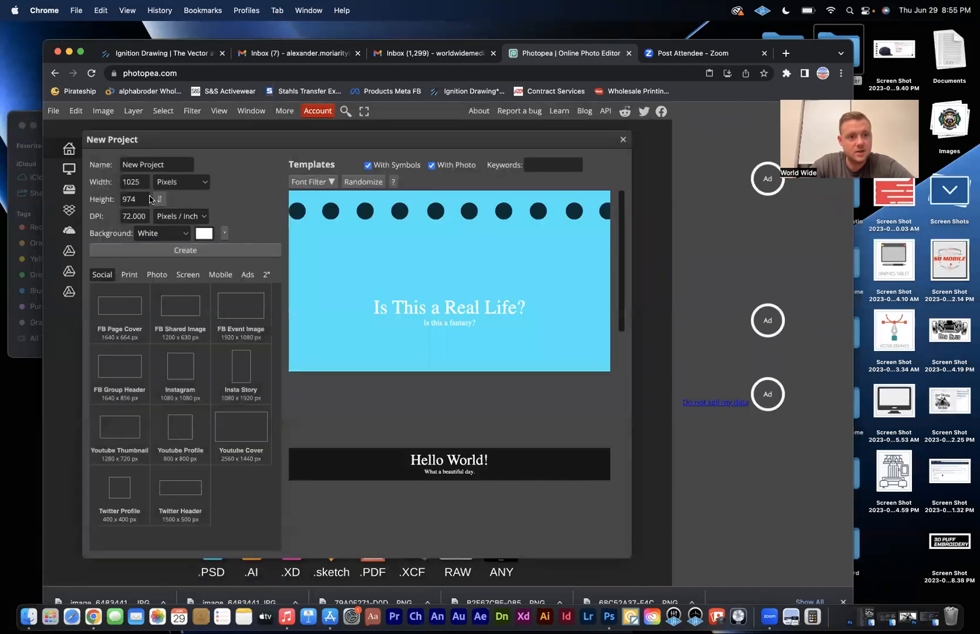
pyautogui.doubleClick(134, 216)
pyautogui.write('300')
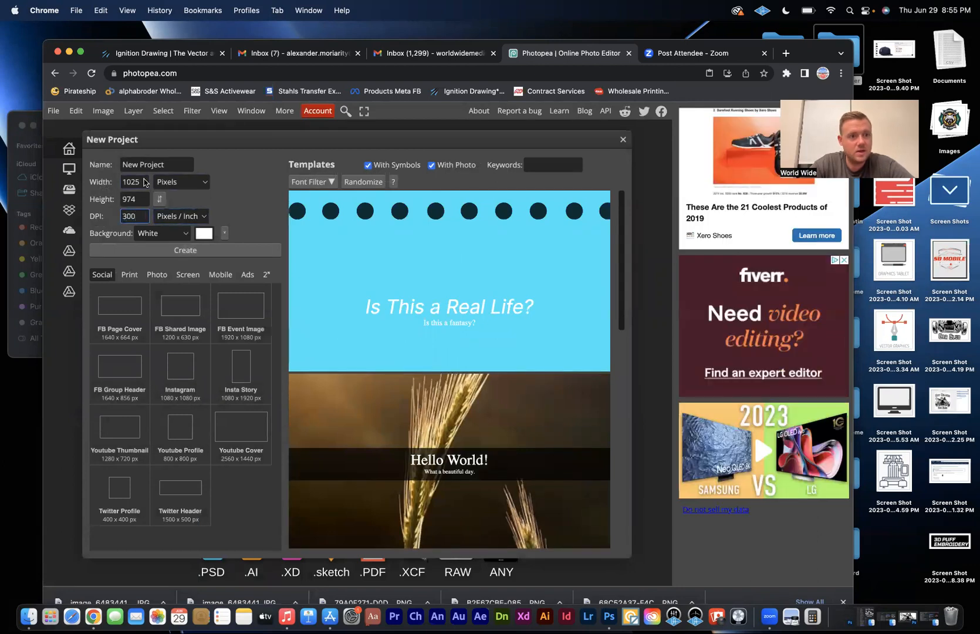
pyautogui.doubleClick(130, 182)
pyautogui.write('11')
pyautogui.press('Tab')
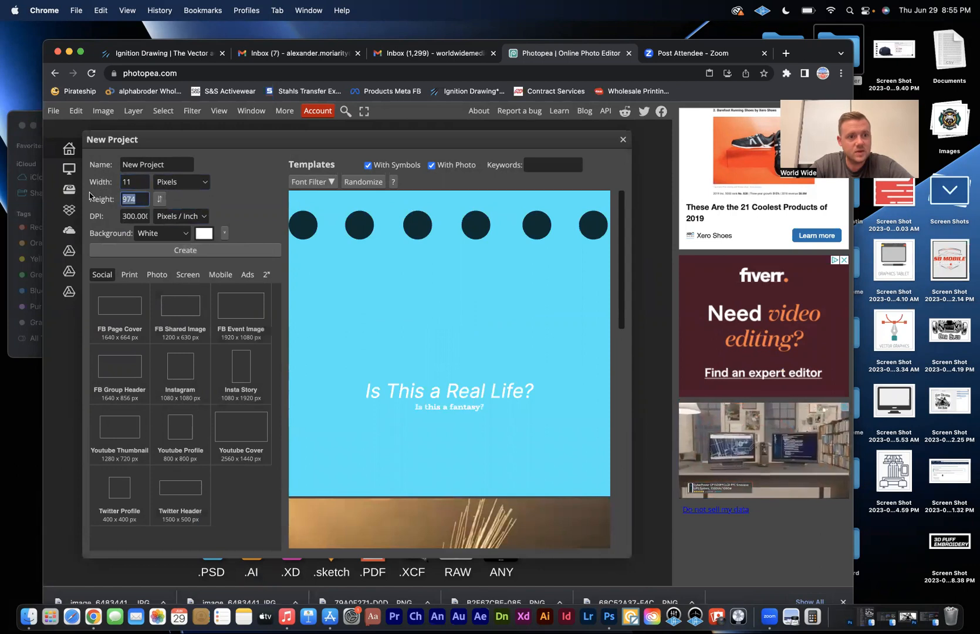
pyautogui.write('17')
# Create the project at 11 x 17 inches with a white background, and hide its Background layer
pyautogui.click(182, 182)
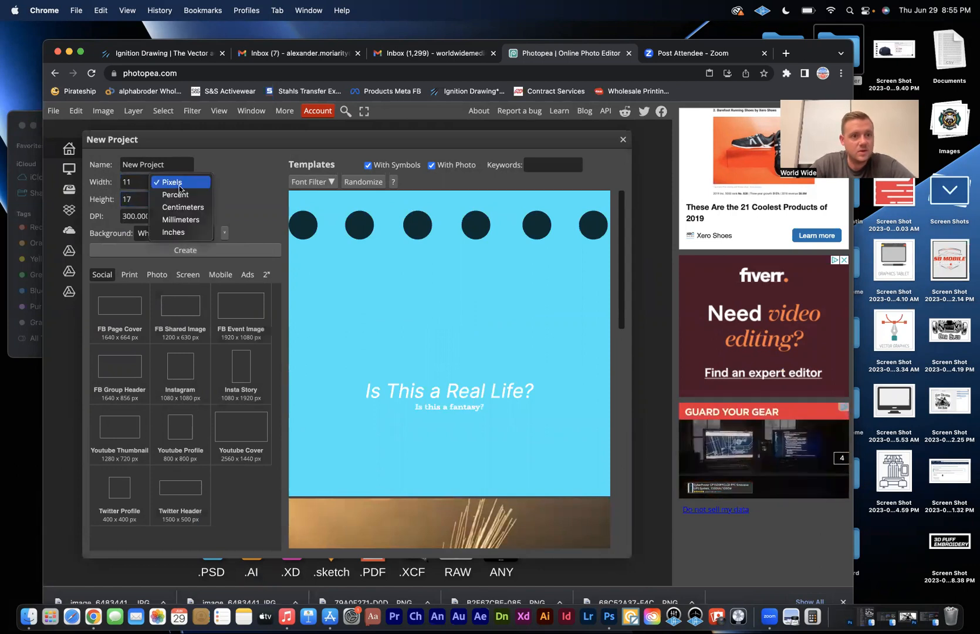
pyautogui.click(179, 232)
pyautogui.moveTo(138, 183); pyautogui.dragTo(66, 178)
pyautogui.write('11')
pyautogui.press('Tab')
pyautogui.write('17')
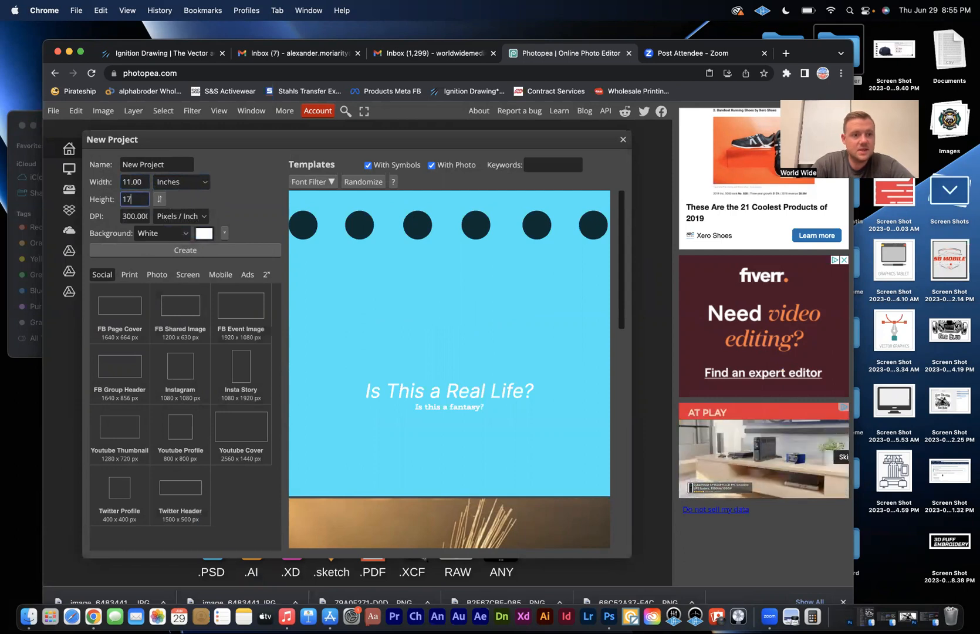
pyautogui.click(137, 252)
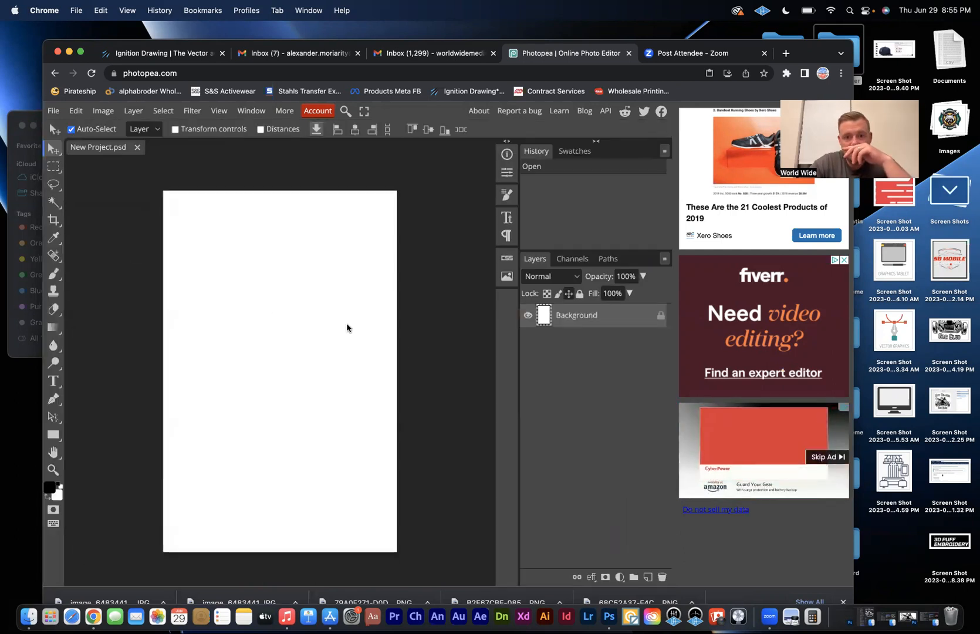
pyautogui.click(528, 315)
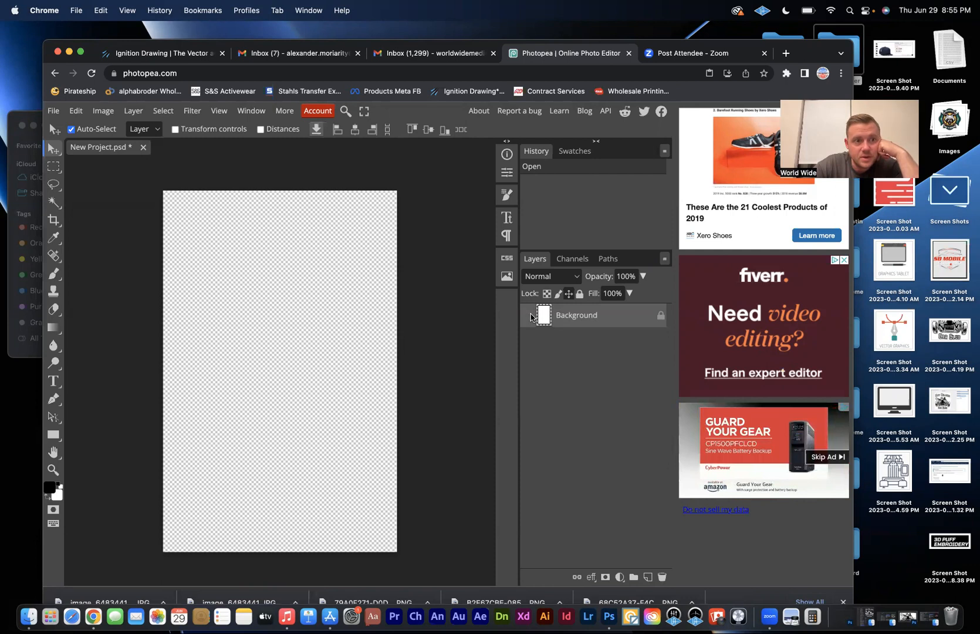
# Create a second project of 11 x 17 inches at 300 DPI with a transparent background
pyautogui.click(52, 111)
pyautogui.click(65, 127)
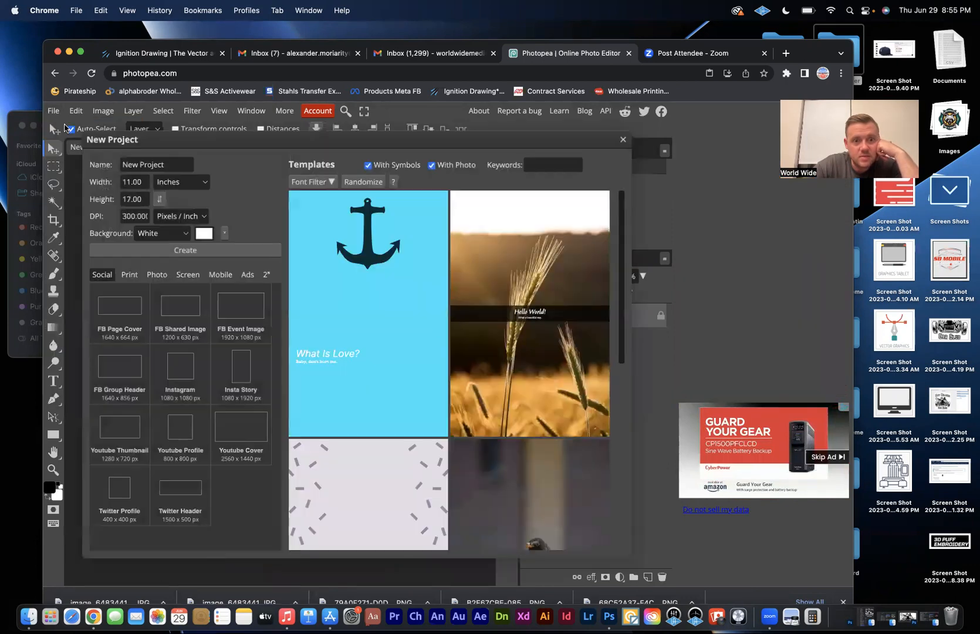
pyautogui.click(224, 234)
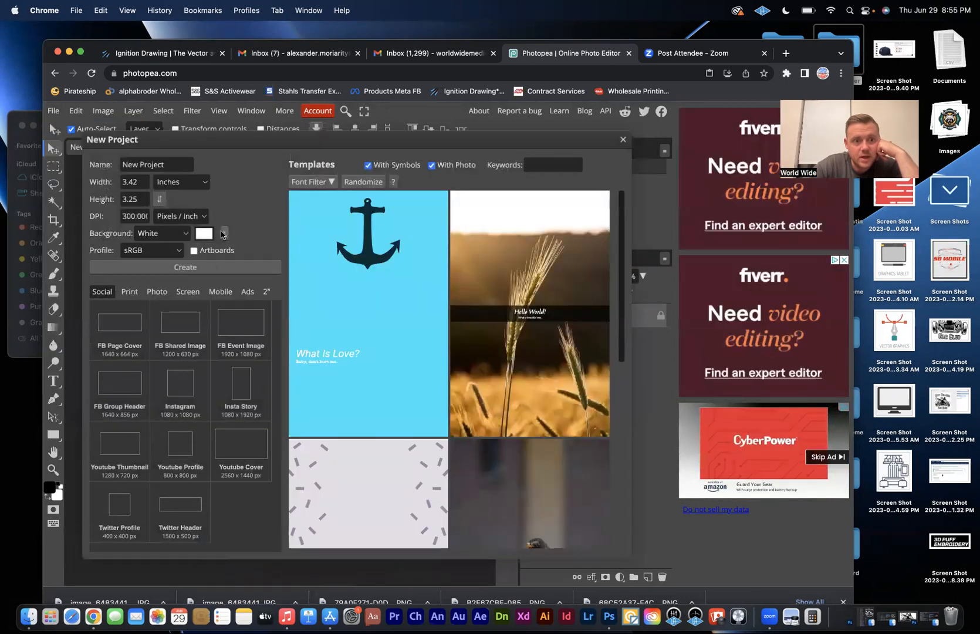
pyautogui.click(162, 233)
pyautogui.click(156, 245)
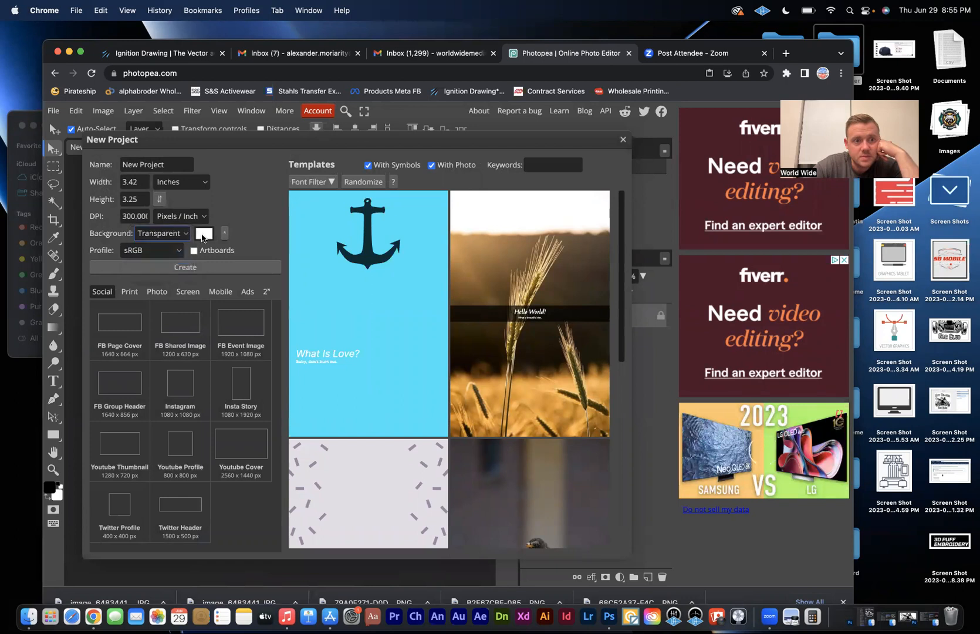
pyautogui.click(134, 182)
pyautogui.write('11')
pyautogui.press('Tab')
pyautogui.write('17')
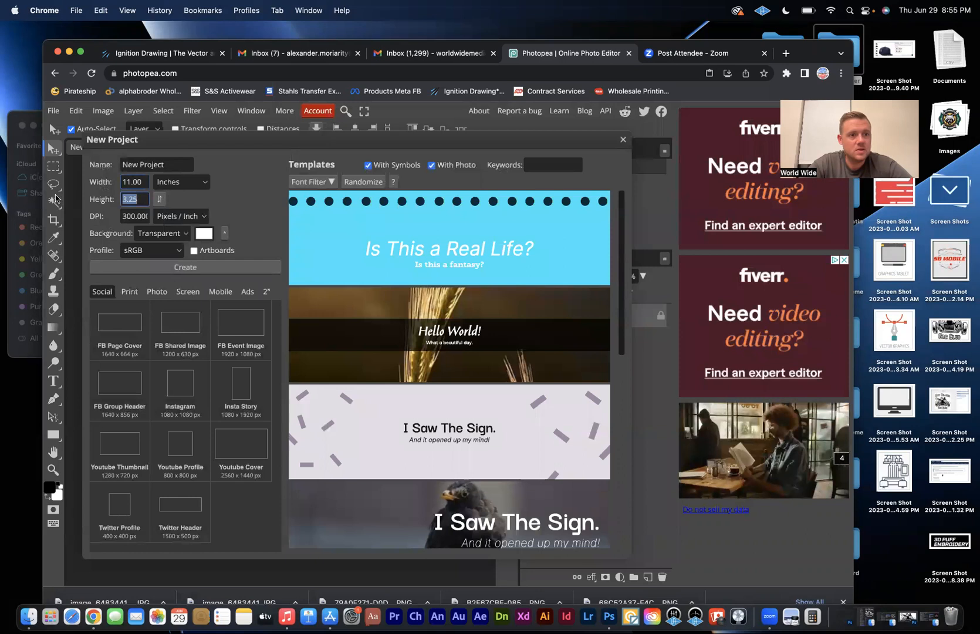
pyautogui.click(134, 266)
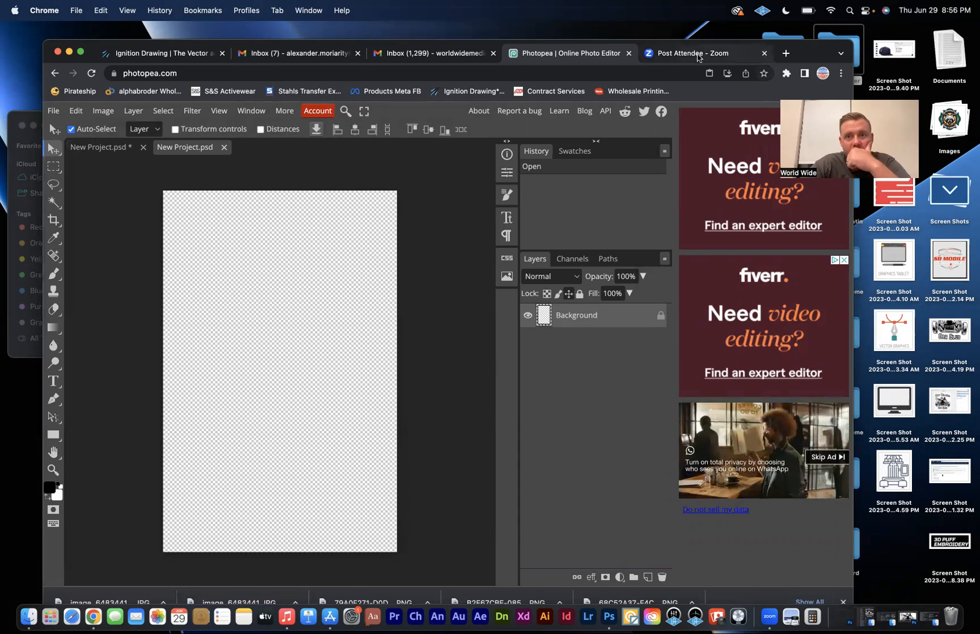
# Detach the Zoom tab into its own window, minimise it, and move the Photopea window down
pyautogui.moveTo(696, 54); pyautogui.dragTo(705, 135)
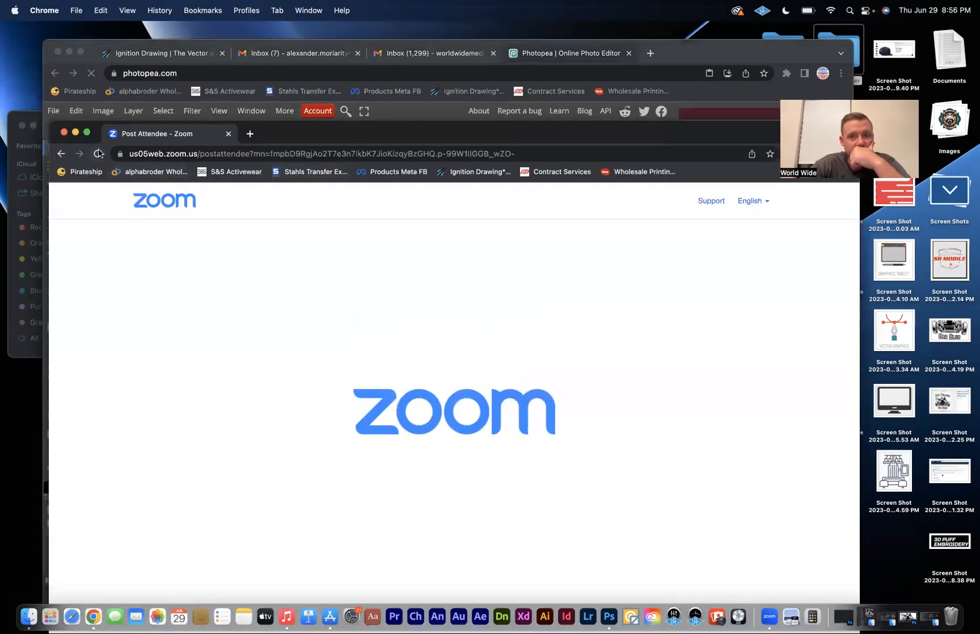
pyautogui.click(75, 132)
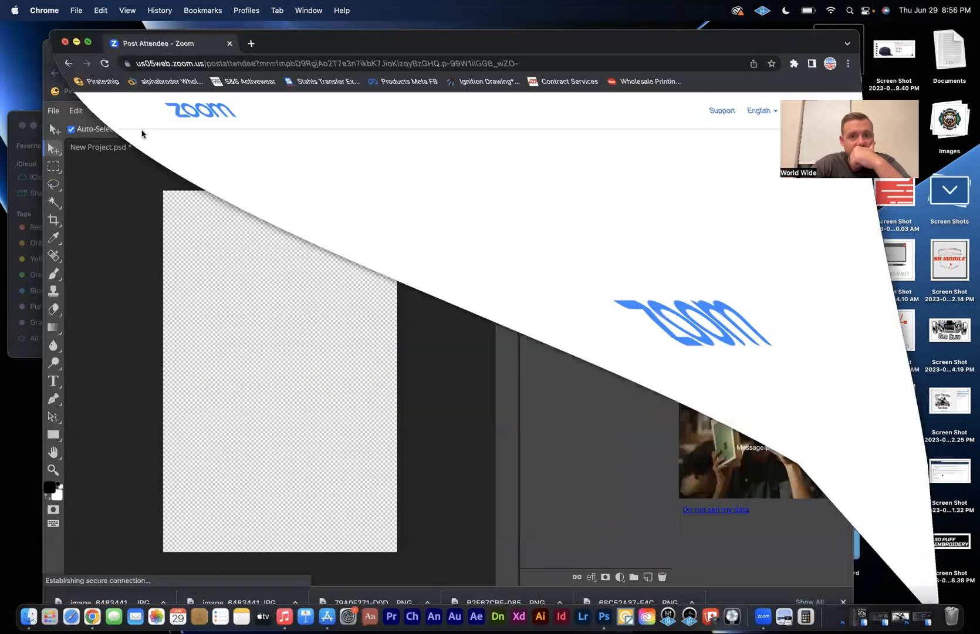
pyautogui.moveTo(708, 43); pyautogui.dragTo(729, 101)
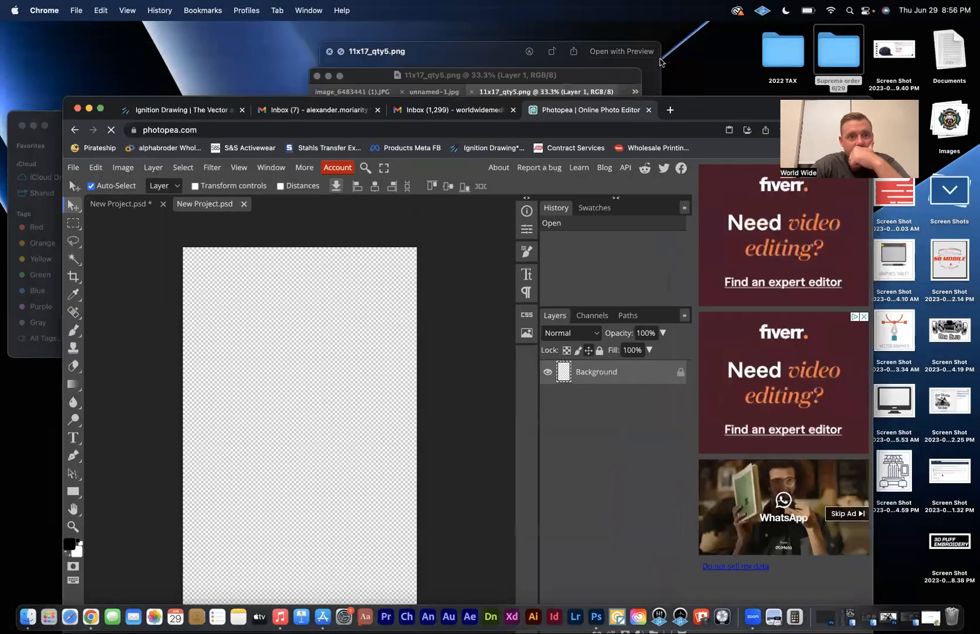
# Detach the second Gmail inbox tab from the browser, minimise it, and move the Photopea window back up
pyautogui.moveTo(660, 59); pyautogui.dragTo(649, 54)
pyautogui.click(334, 66)
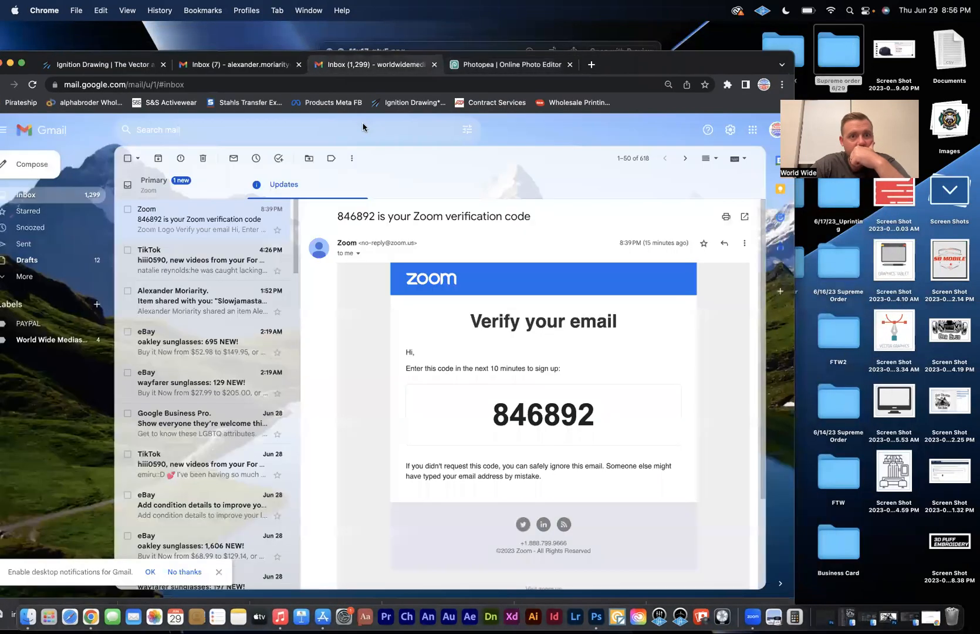
pyautogui.moveTo(363, 127); pyautogui.dragTo(80, 141)
pyautogui.click(35, 123)
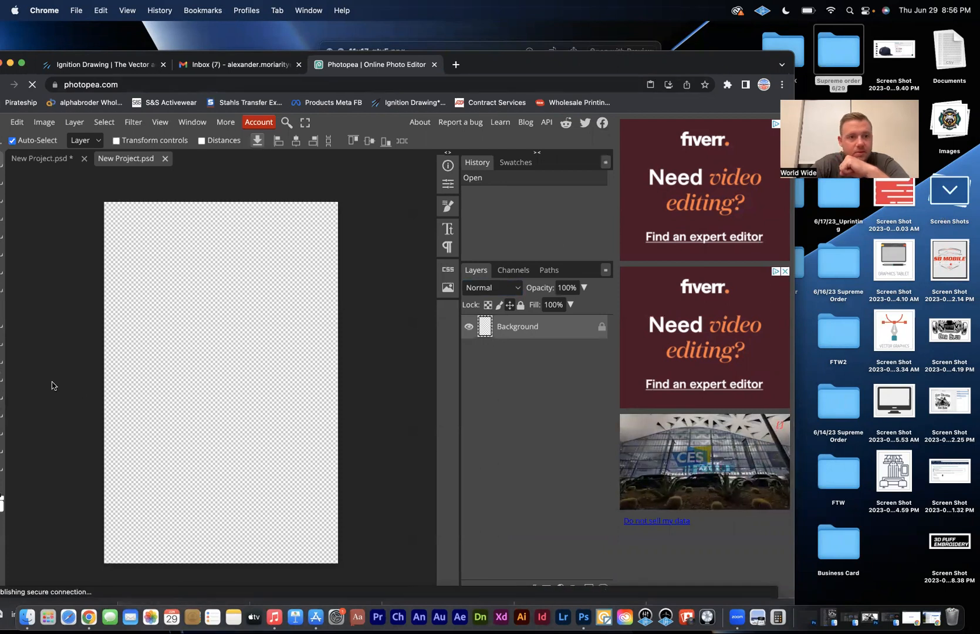
pyautogui.moveTo(590, 59); pyautogui.dragTo(677, 29)
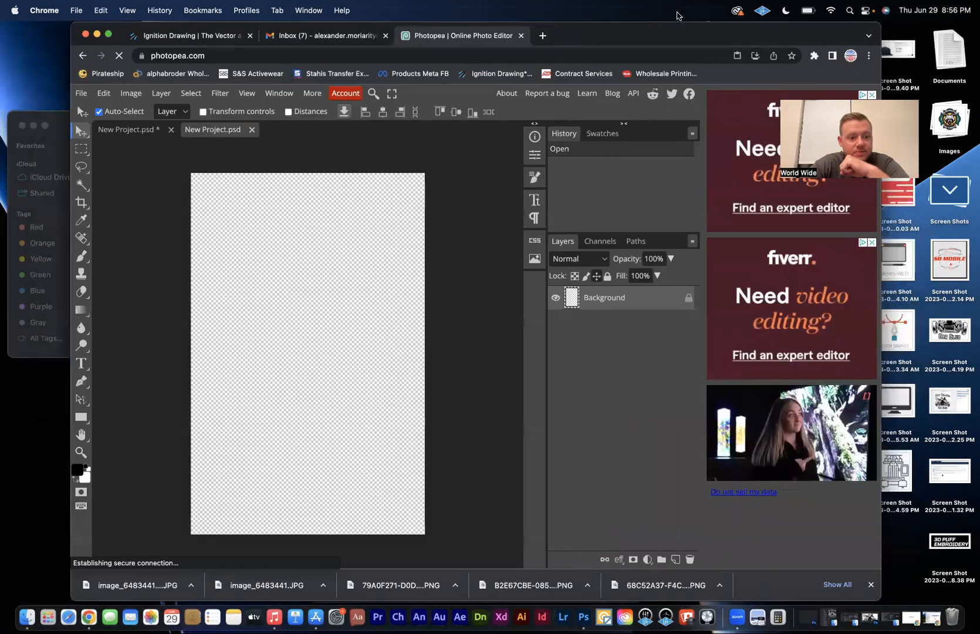
# Switch to Finder, move the Supreme order 6/29 window down, and close the 11x17_qty5.png preview
pyautogui.click(27, 616)
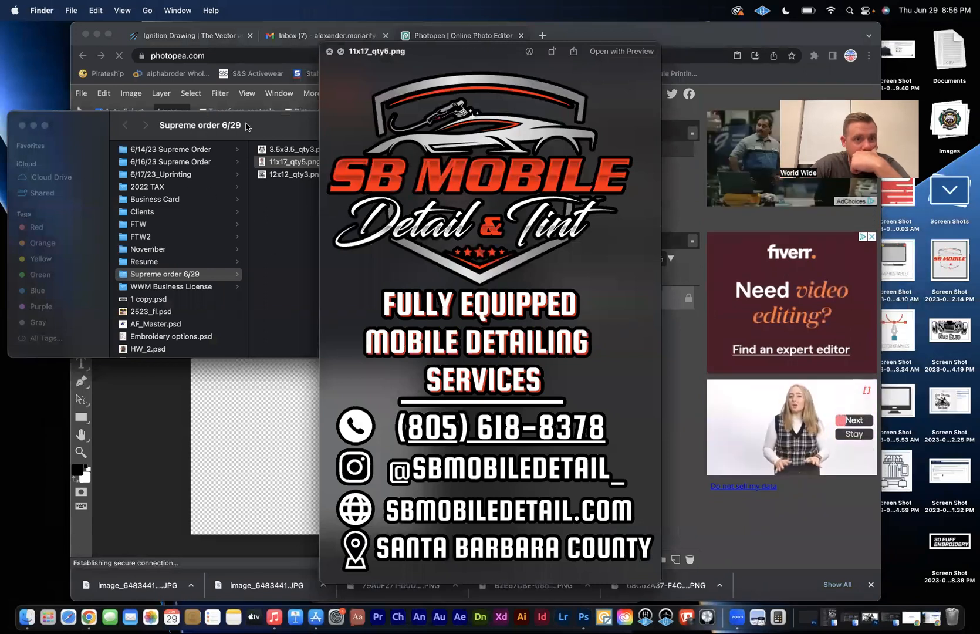
pyautogui.moveTo(247, 127); pyautogui.dragTo(253, 189)
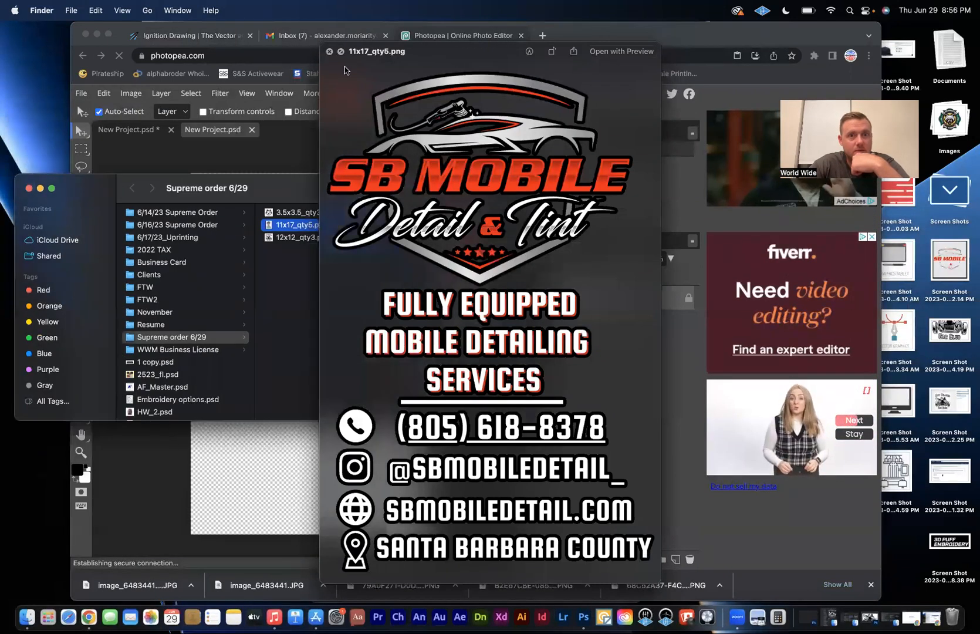
pyautogui.click(329, 51)
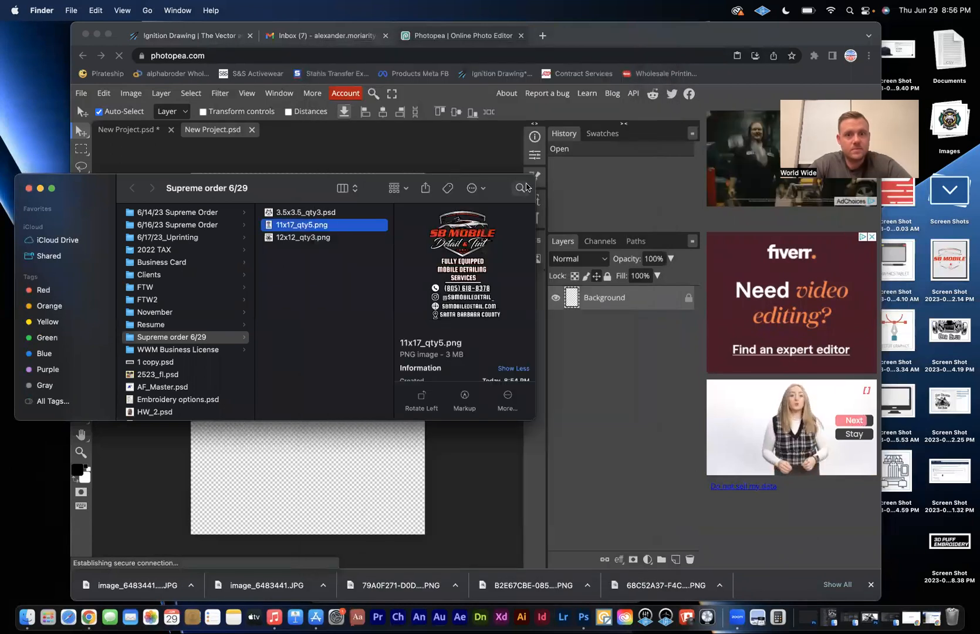
# Search this Mac for "downloads" and open the Downloads folder that holds today's image files
pyautogui.click(525, 187)
pyautogui.write('diow')
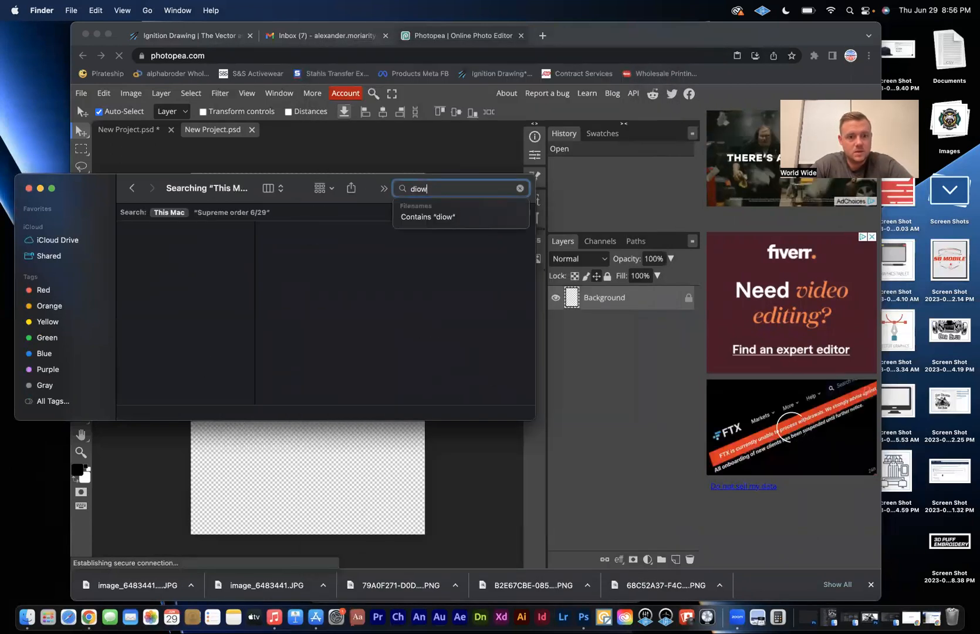
pyautogui.press('BackSpace')
pyautogui.press('BackSpace')
pyautogui.press('BackSpace')
pyautogui.press('BackSpace')
pyautogui.write('downloads')
pyautogui.press('Return')
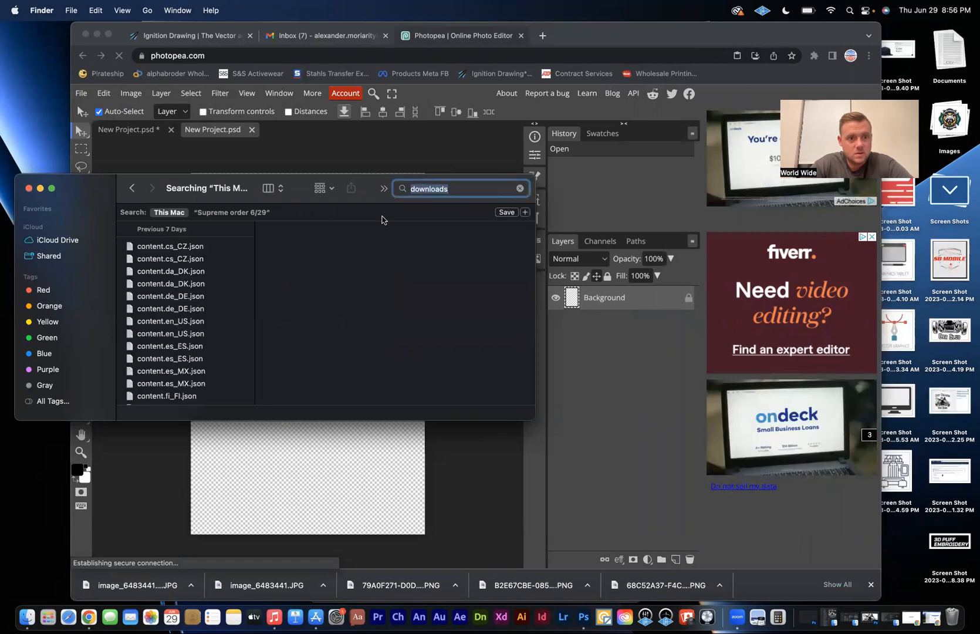
pyautogui.scroll(-20, 141, 339)
pyautogui.scroll(15, 141, 340)
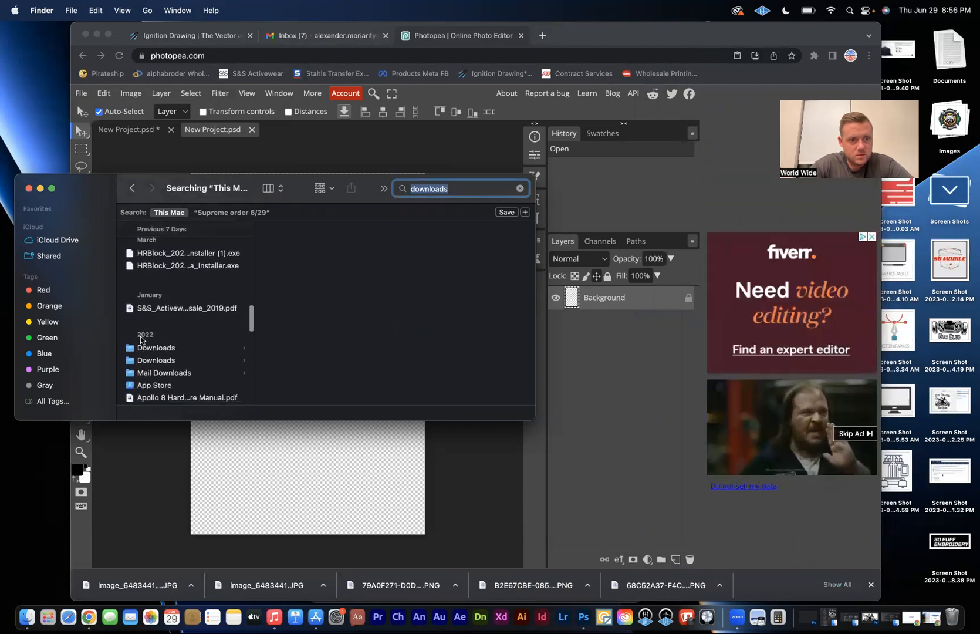
pyautogui.click(141, 352)
pyautogui.click(143, 361)
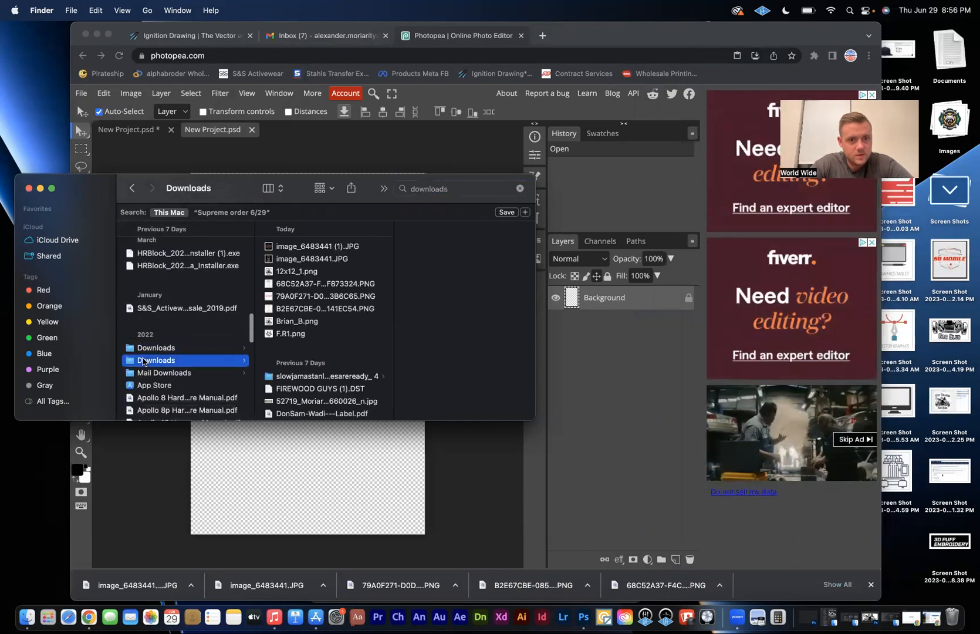
# Place image_6483441 (1).JPG from Downloads into the transparent Photopea project and confirm its placement
pyautogui.click(304, 259)
pyautogui.click(310, 251)
pyautogui.moveTo(317, 256); pyautogui.dragTo(281, 501)
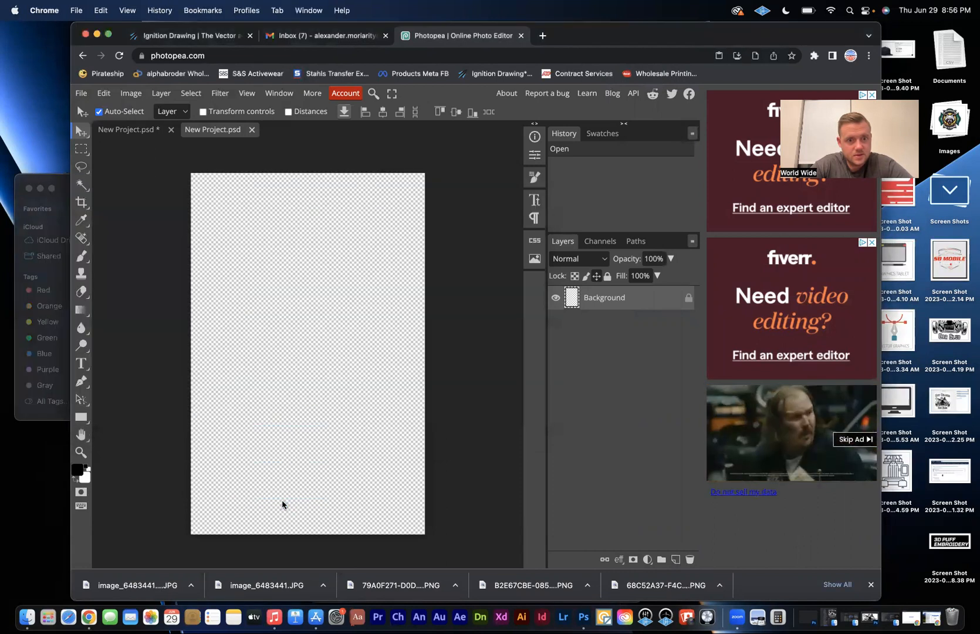
pyautogui.press('Return')
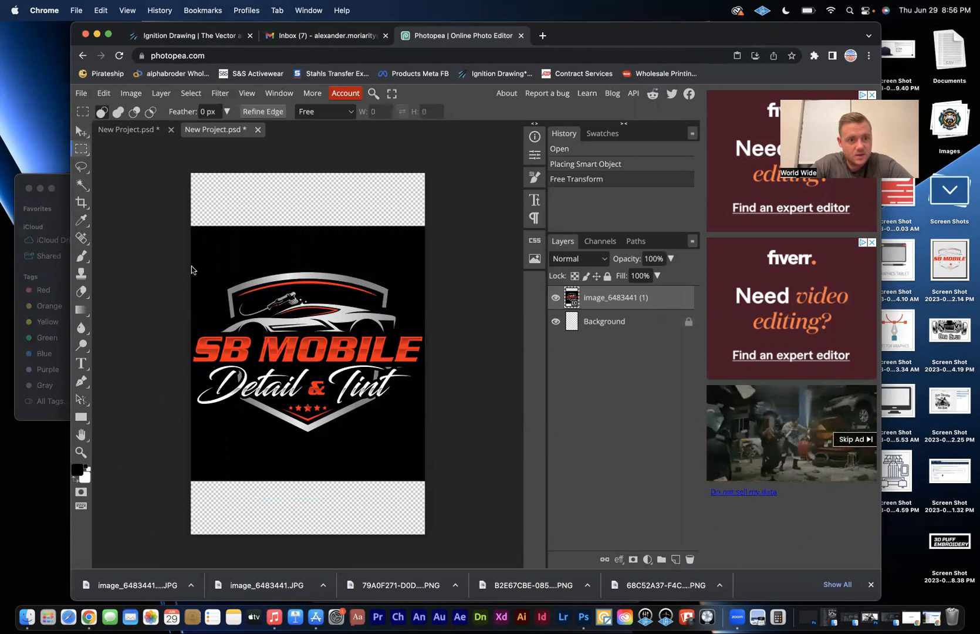
# Crop the canvas to a rectangular selection around the SB Mobile Detail & Tint logo, and deselect
pyautogui.moveTo(190, 255); pyautogui.dragTo(436, 445)
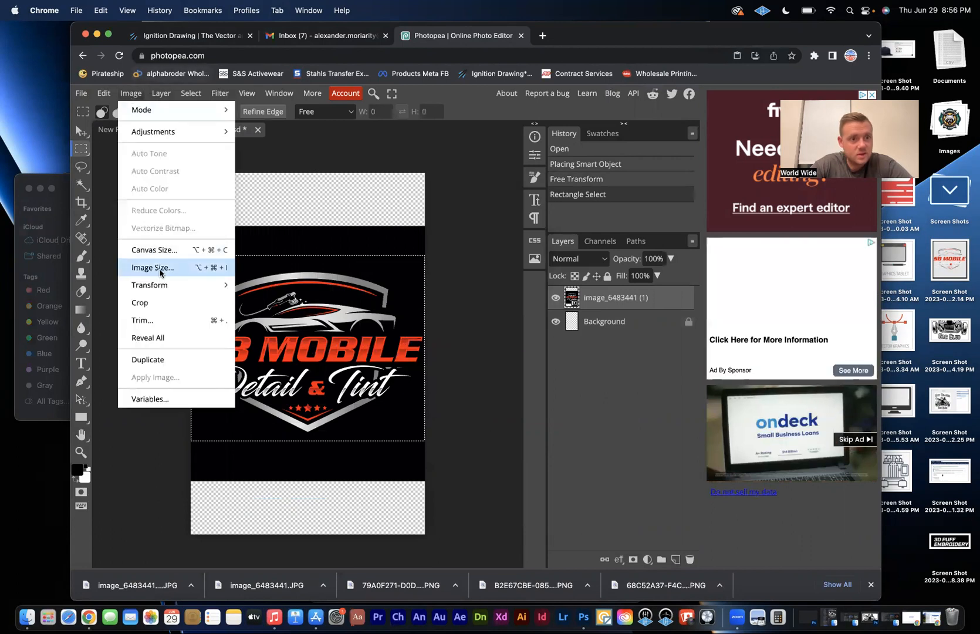
pyautogui.click(143, 302)
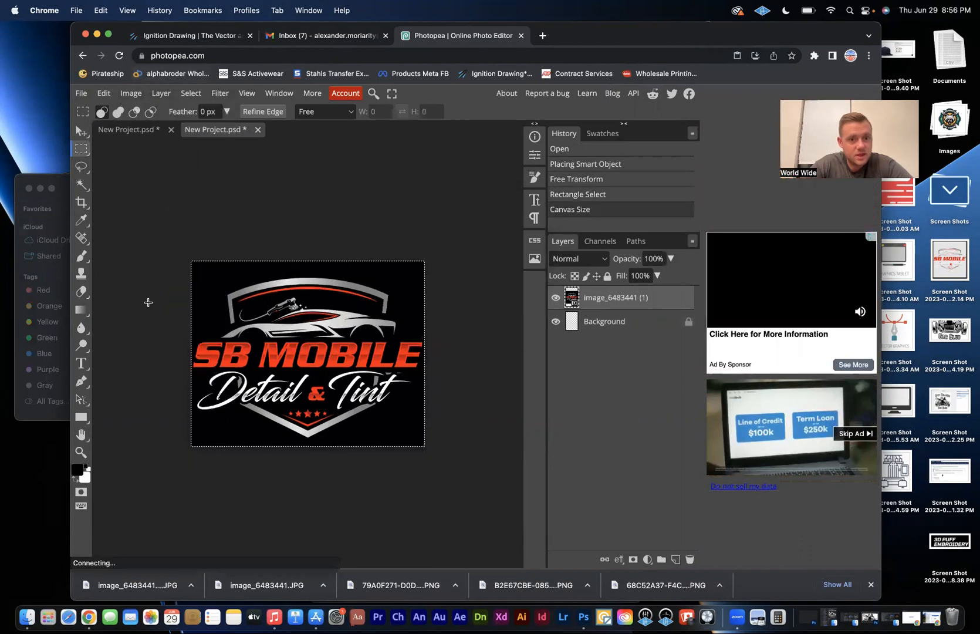
pyautogui.click(275, 351)
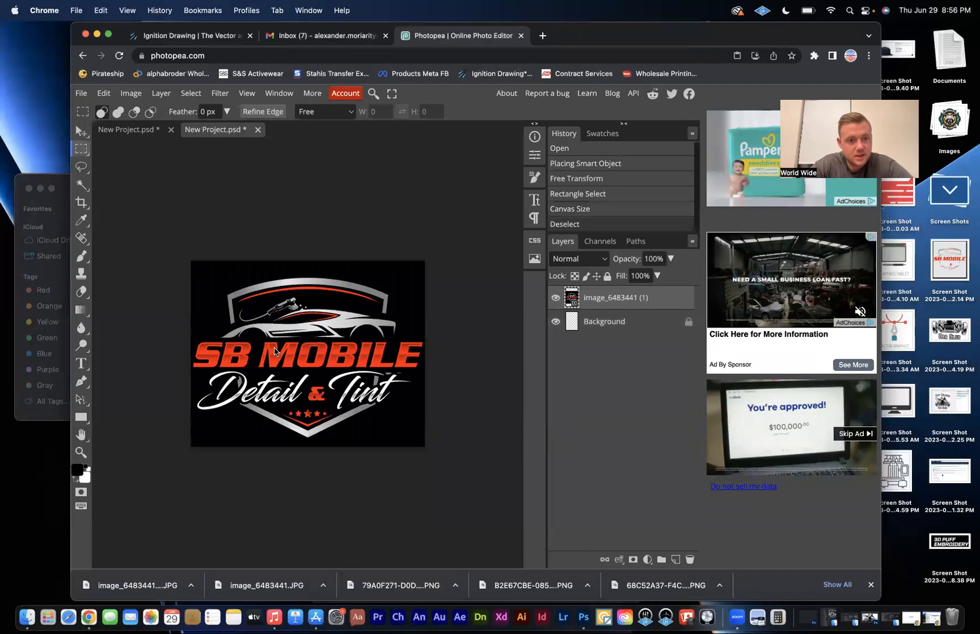
# Select the black background around the logo with the Magic Wand at tolerance 16, and try to delete it
pyautogui.click(83, 185)
pyautogui.moveTo(812, 42); pyautogui.dragTo(848, 162)
pyautogui.doubleClick(437, 226)
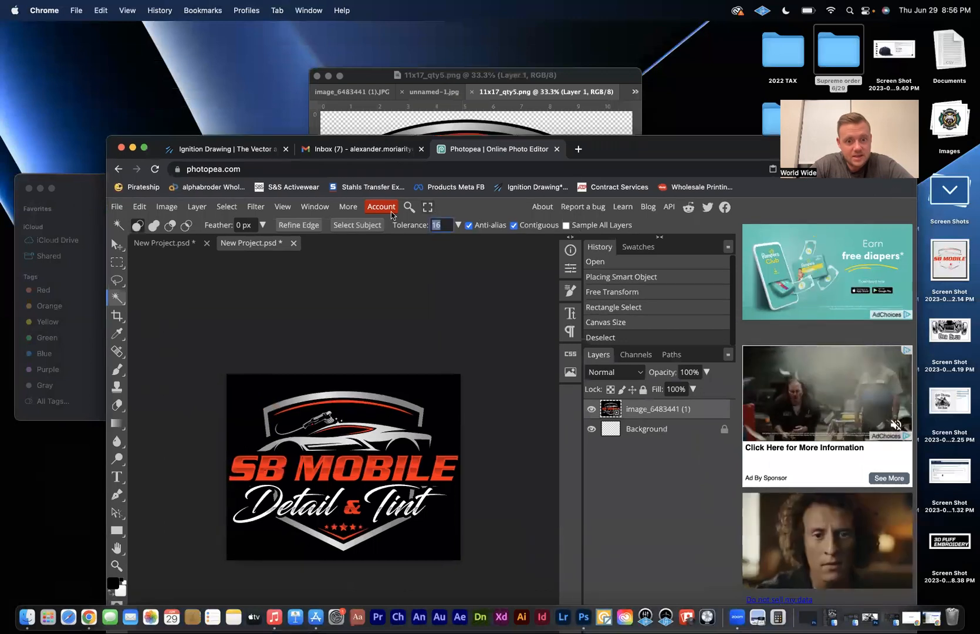
pyautogui.write('36')
pyautogui.click(445, 409)
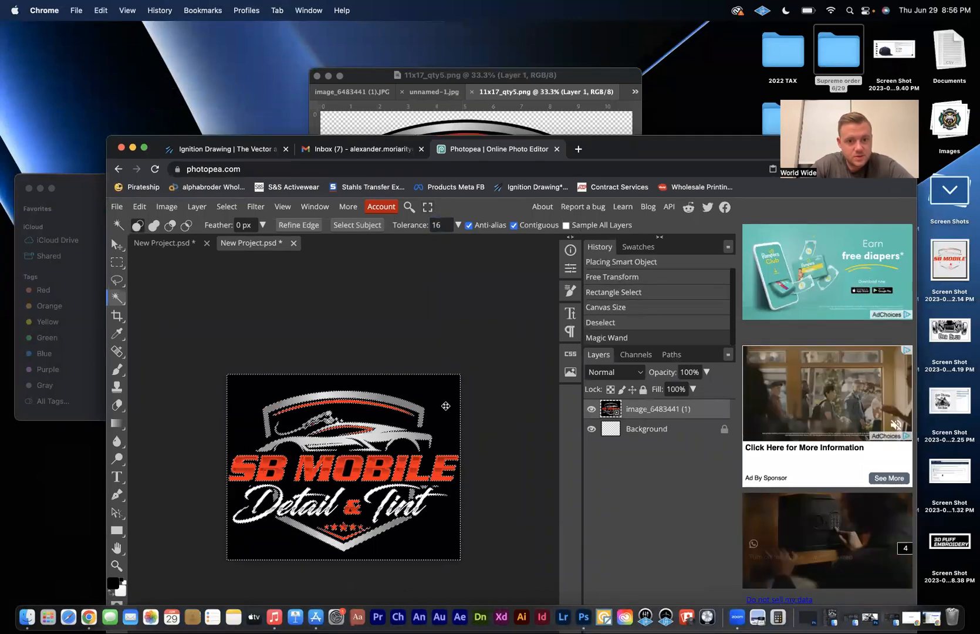
pyautogui.press('BackSpace')
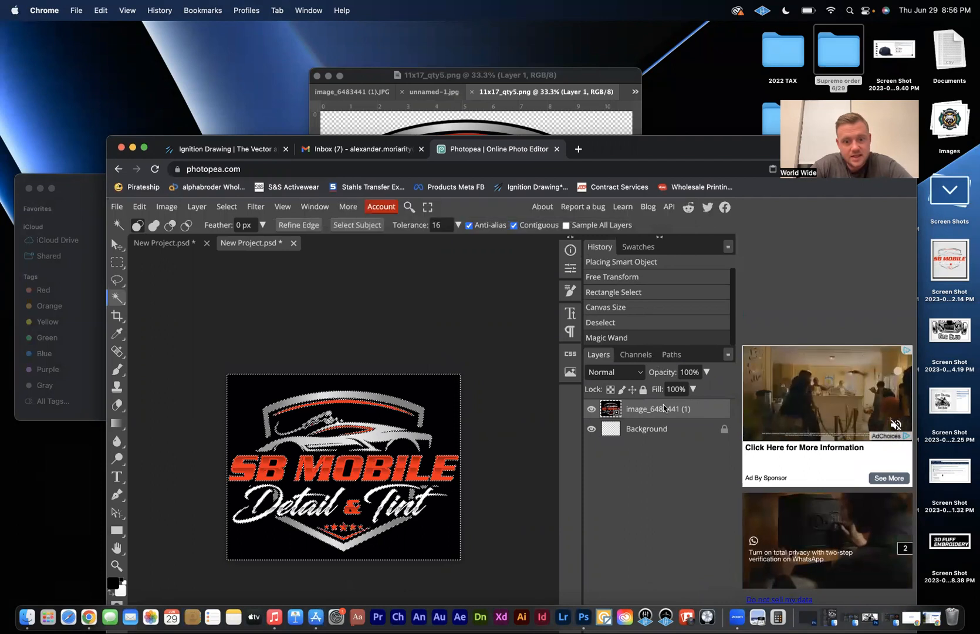
# Rasterize the logo image layer, clear the selected black background from it, and deselect
pyautogui.rightClick(651, 409)
pyautogui.click(593, 510)
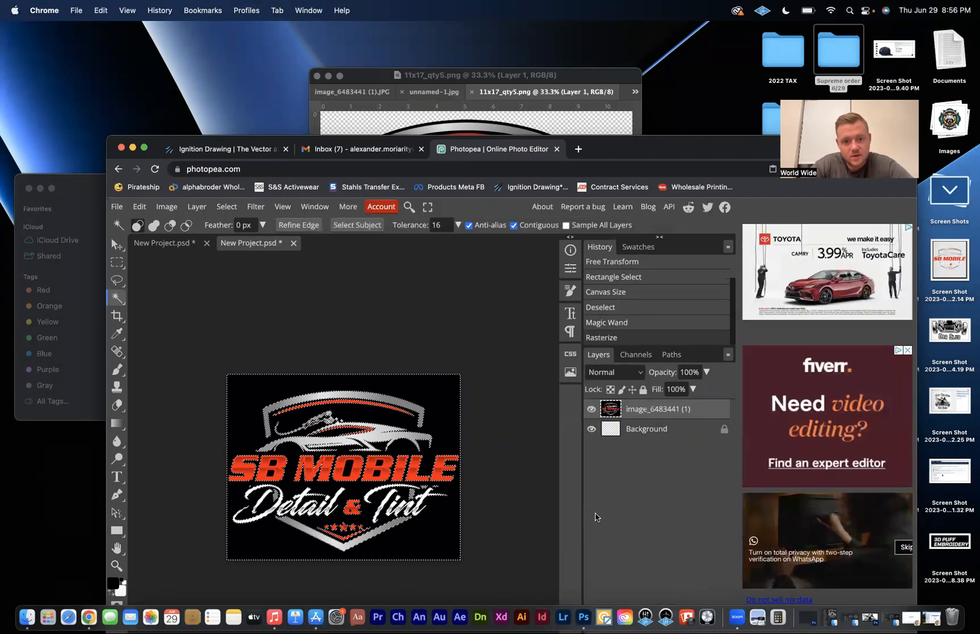
pyautogui.press('BackSpace')
pyautogui.press('super+d')
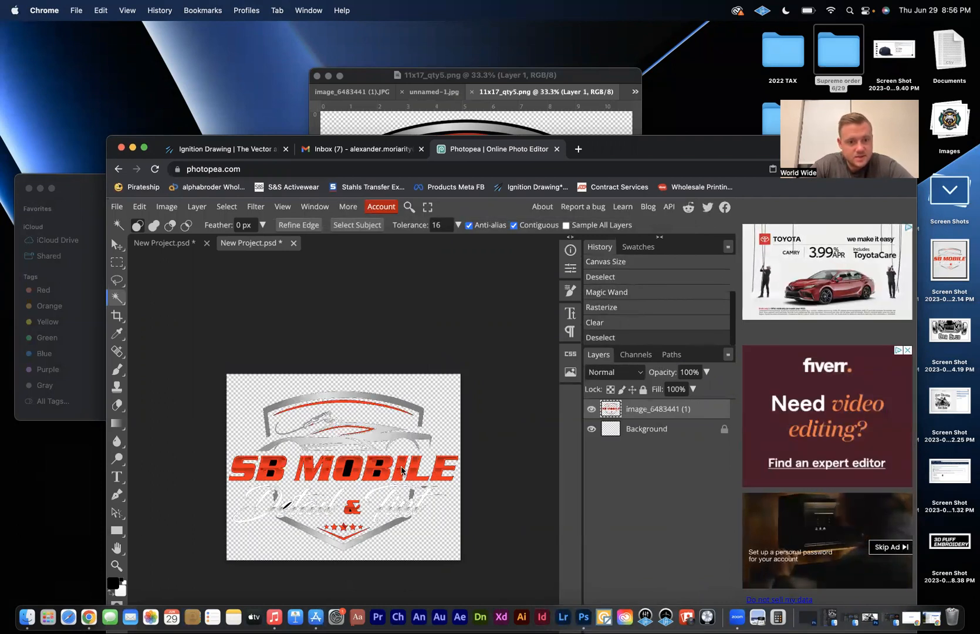
# Select the black insides of the O and B in "MOBILE" with the Magic Wand and delete them
pyautogui.scroll(5, 402, 469)
pyautogui.scroll(-4, 402, 469)
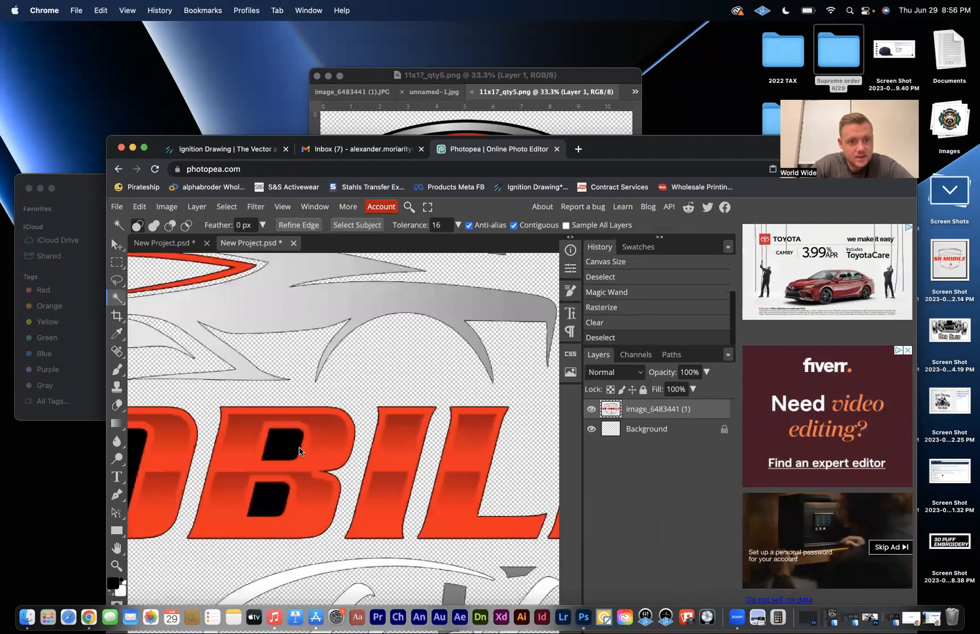
pyautogui.click(296, 449)
pyautogui.scroll(-3, 296, 449)
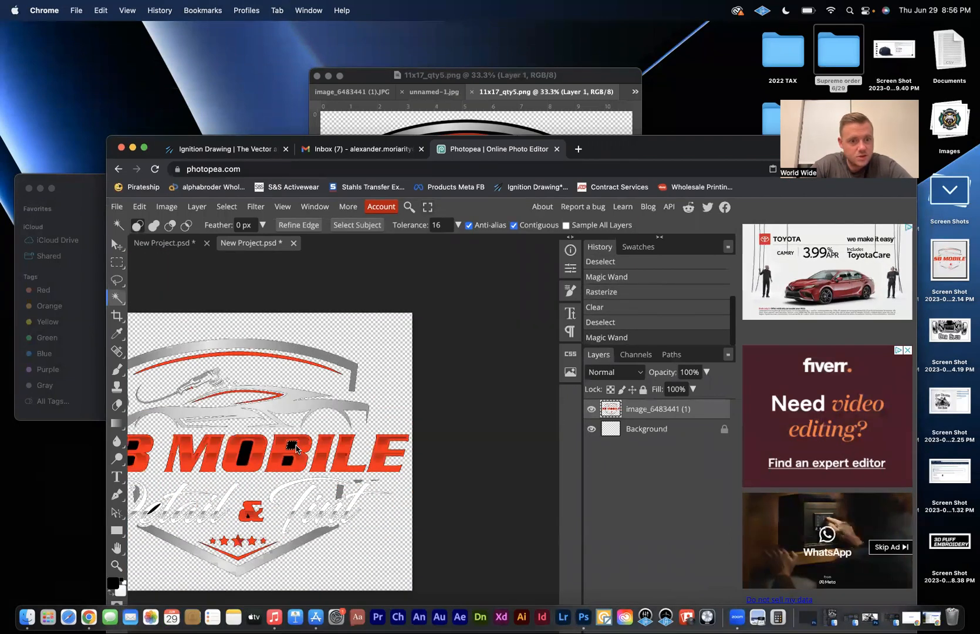
pyautogui.scroll(2, 296, 449)
pyautogui.scroll(-3, 358, 412)
pyautogui.hscroll(-4, 418, 382)
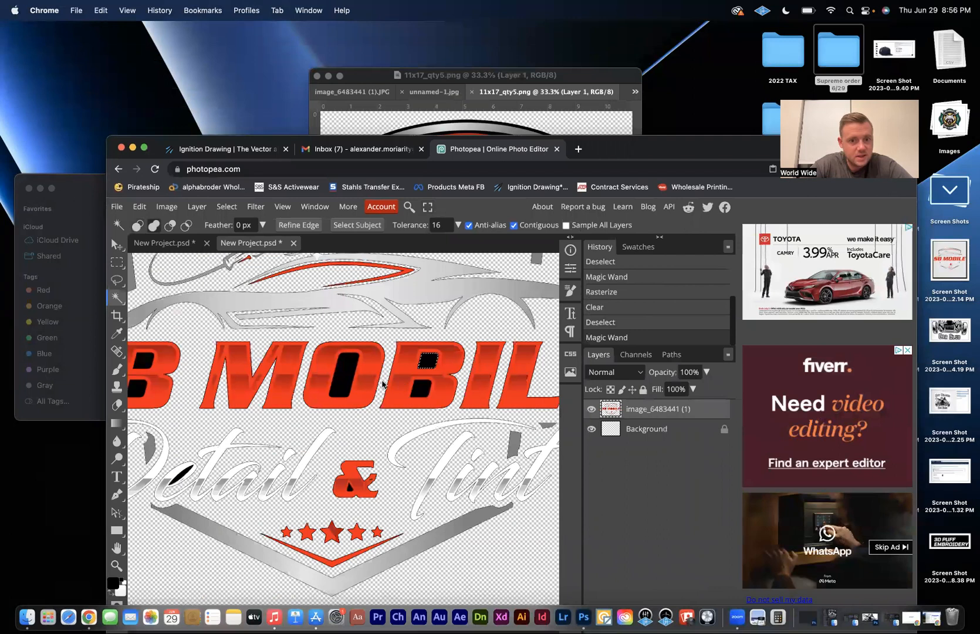
pyautogui.keyDown('shift'); pyautogui.click(420, 386); pyautogui.keyUp('shift')
pyautogui.keyDown('shift'); pyautogui.click(344, 370); pyautogui.keyUp('shift')
pyautogui.press('Delete')
# Delete both black insides of the B in "SB" using the Magic Wand, and deselect
pyautogui.scroll(-1, 344, 370)
pyautogui.hscroll(-2, 343, 370)
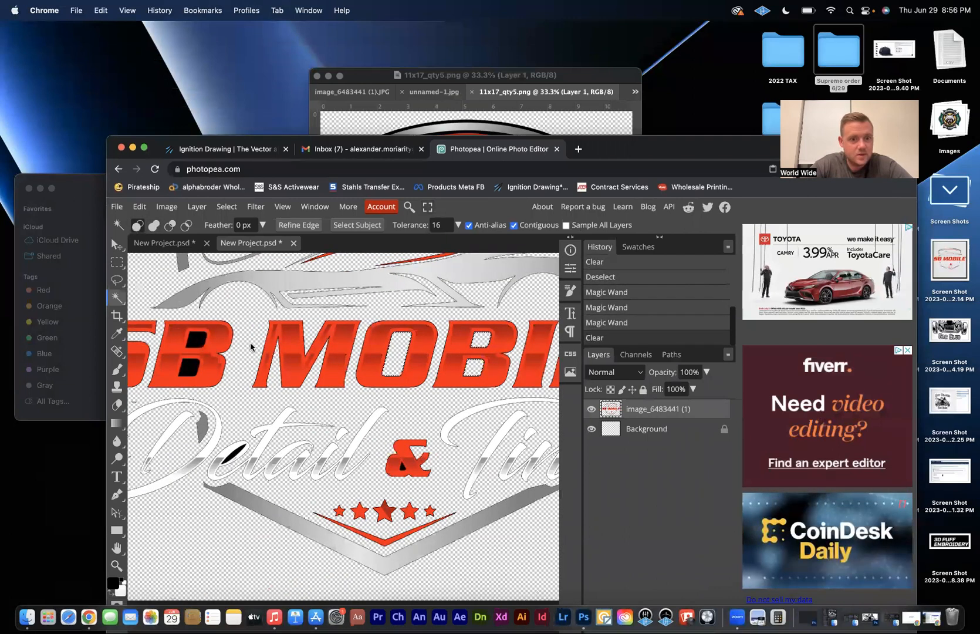
pyautogui.scroll(-1, 209, 360)
pyautogui.hscroll(-1, 209, 360)
pyautogui.click(219, 332)
pyautogui.click(212, 357)
pyautogui.click(259, 444)
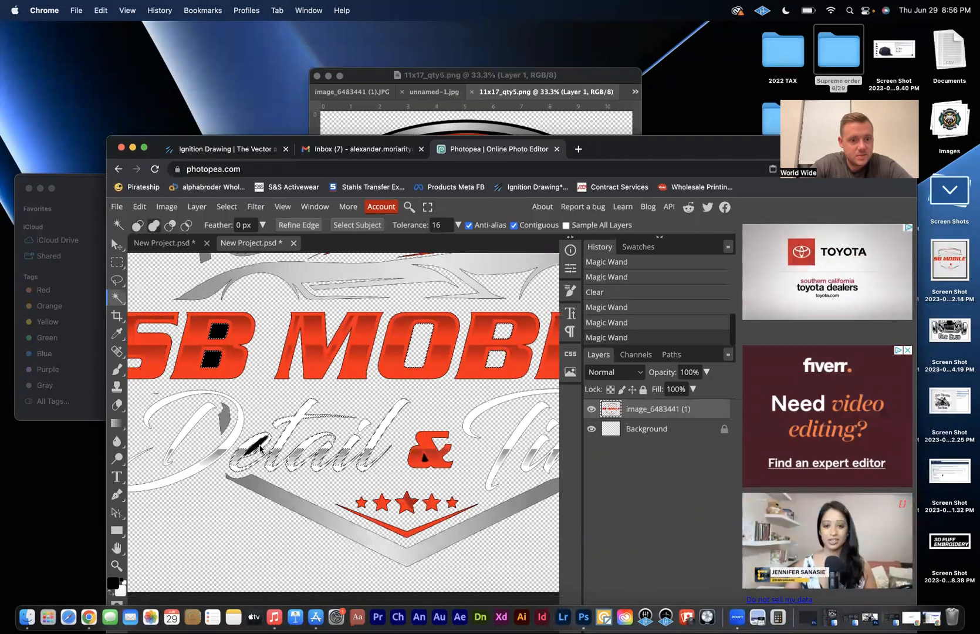
pyautogui.press('Delete')
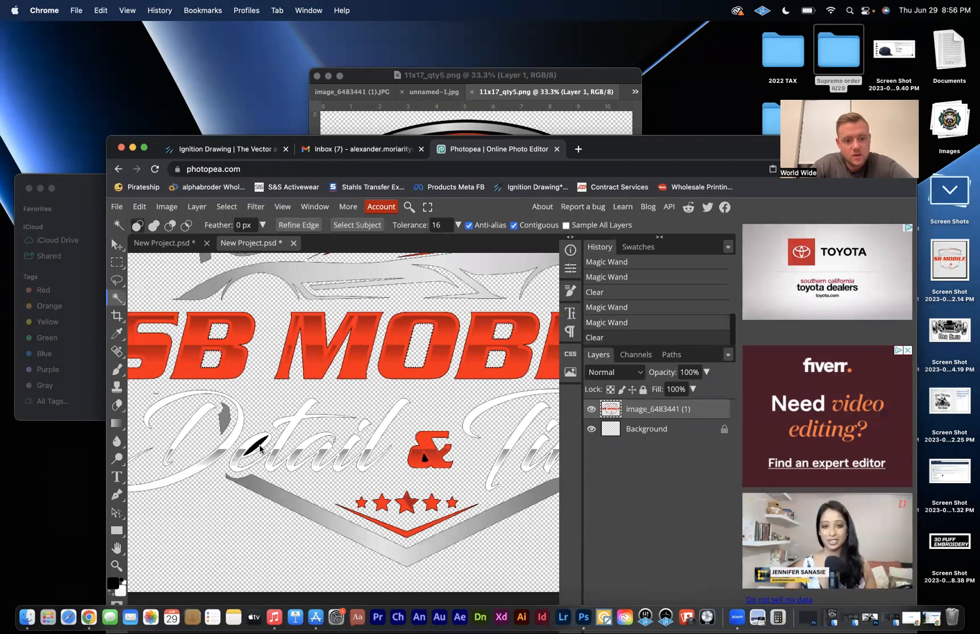
pyautogui.hotkey('ctrl', 'd')
# Remove the black fill inside the "e" of "Detail" and inside the ampersand with the Magic Wand
pyautogui.click(256, 445)
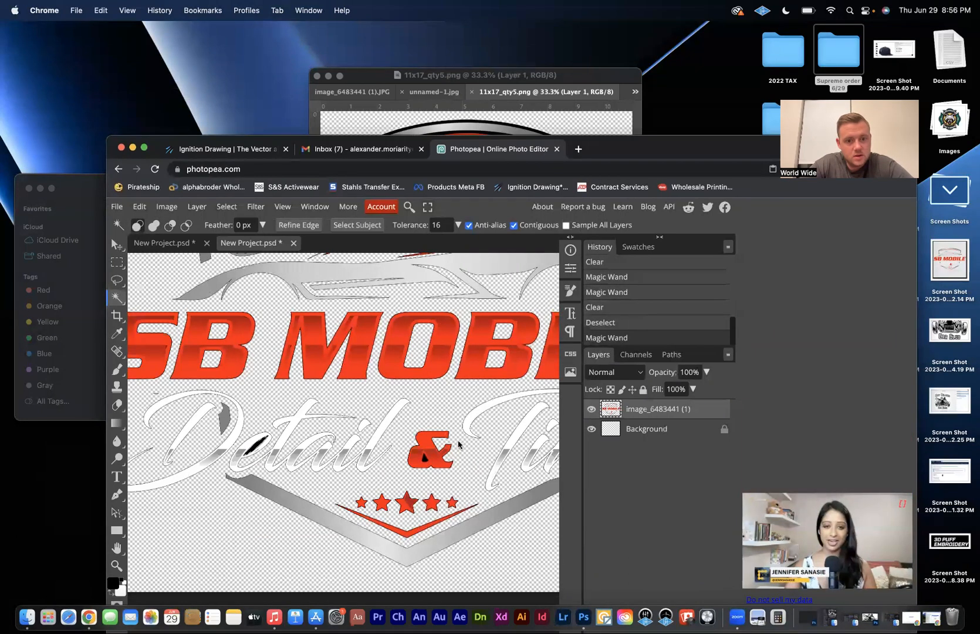
pyautogui.click(425, 458)
pyautogui.scroll(-10, 425, 460)
pyautogui.scroll(7, 424, 460)
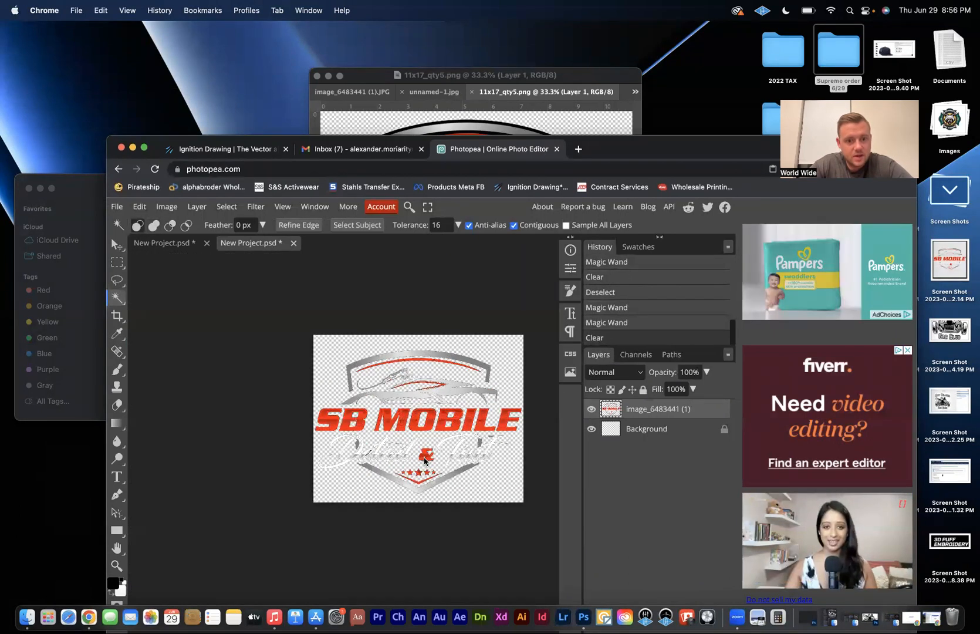
# Deselect and erase the small stray black mark above the D of "Detail" with the Eraser
pyautogui.press('e')
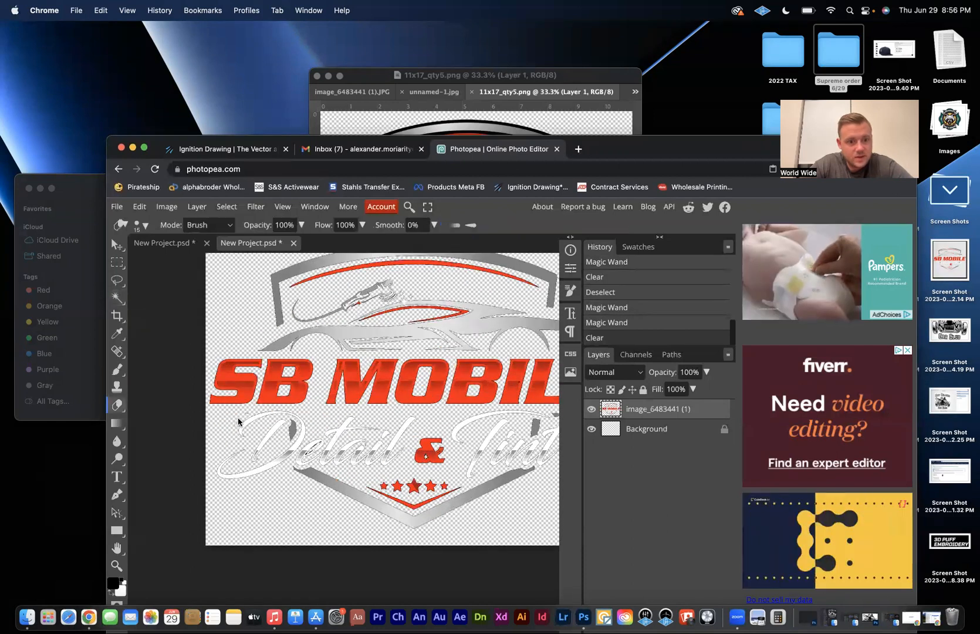
pyautogui.scroll(1, 234, 415)
pyautogui.scroll(5, 234, 415)
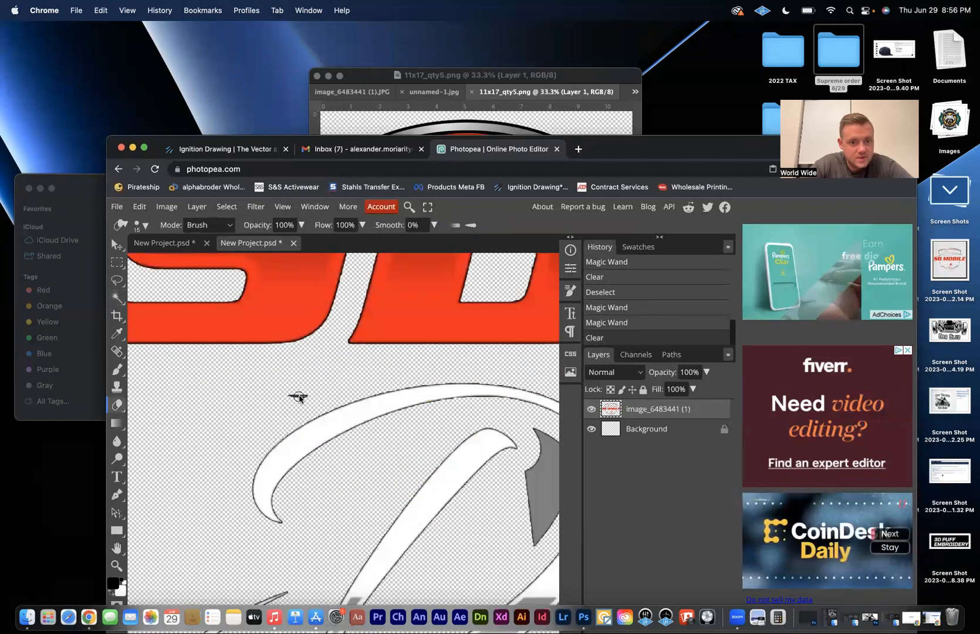
pyautogui.click(299, 395)
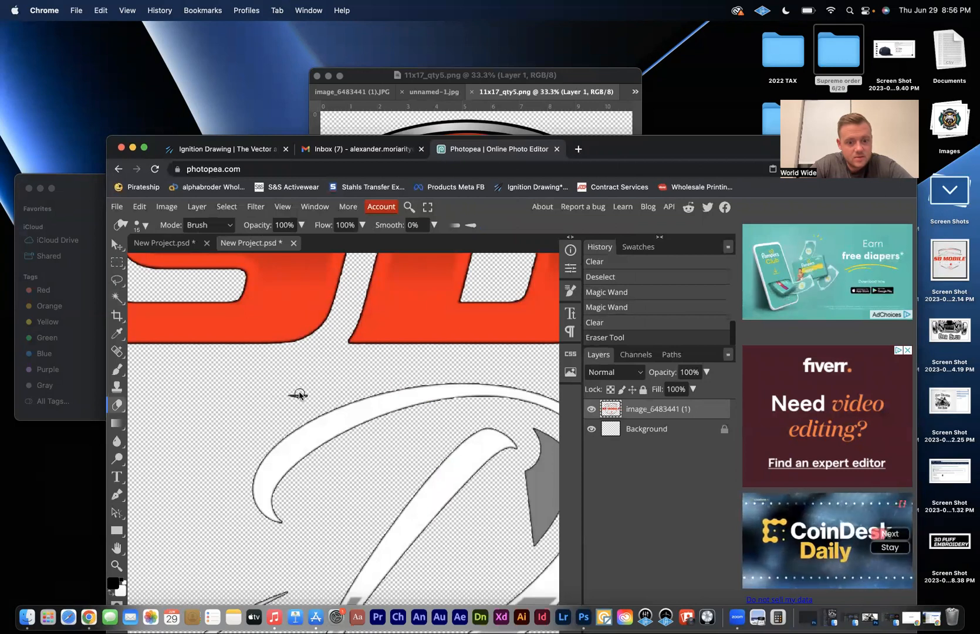
pyautogui.hotkey('ctrl', 'd')
pyautogui.click(299, 398)
pyautogui.scroll(-5, 298, 399)
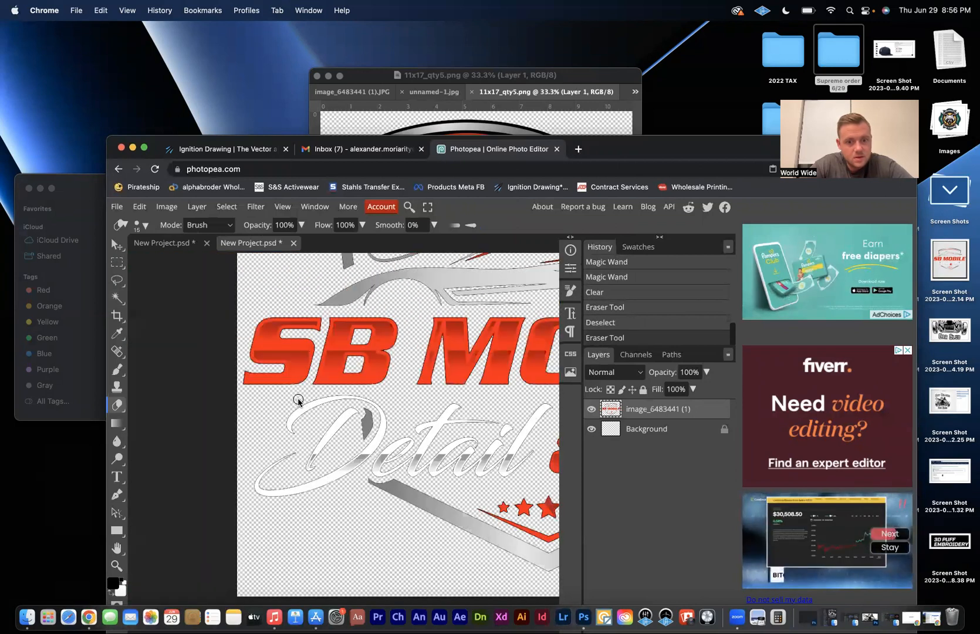
pyautogui.scroll(-3, 299, 399)
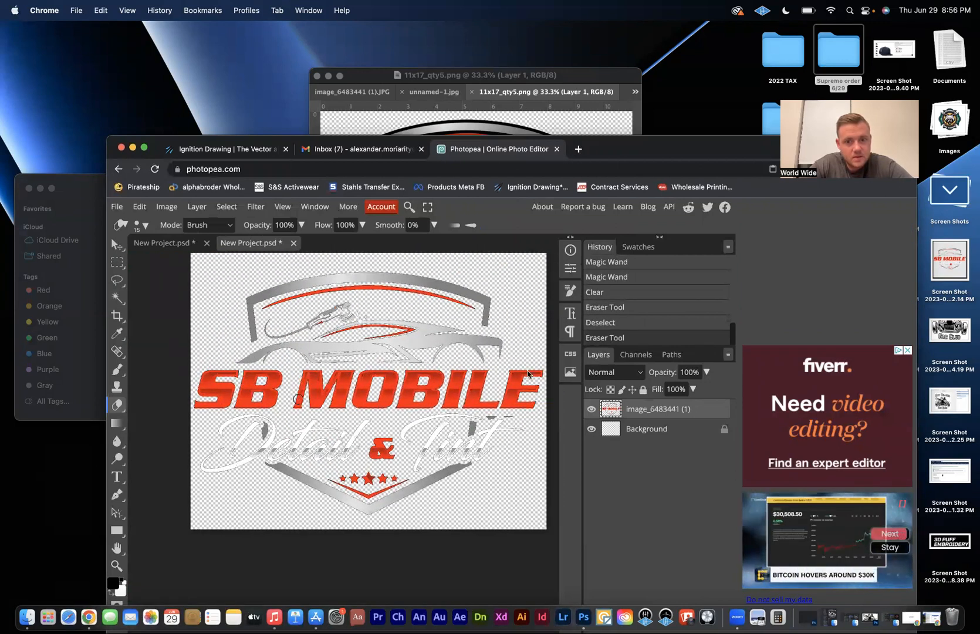
# Add a 35 px black outside Stroke to the logo layer through its layer style
pyautogui.rightClick(678, 416)
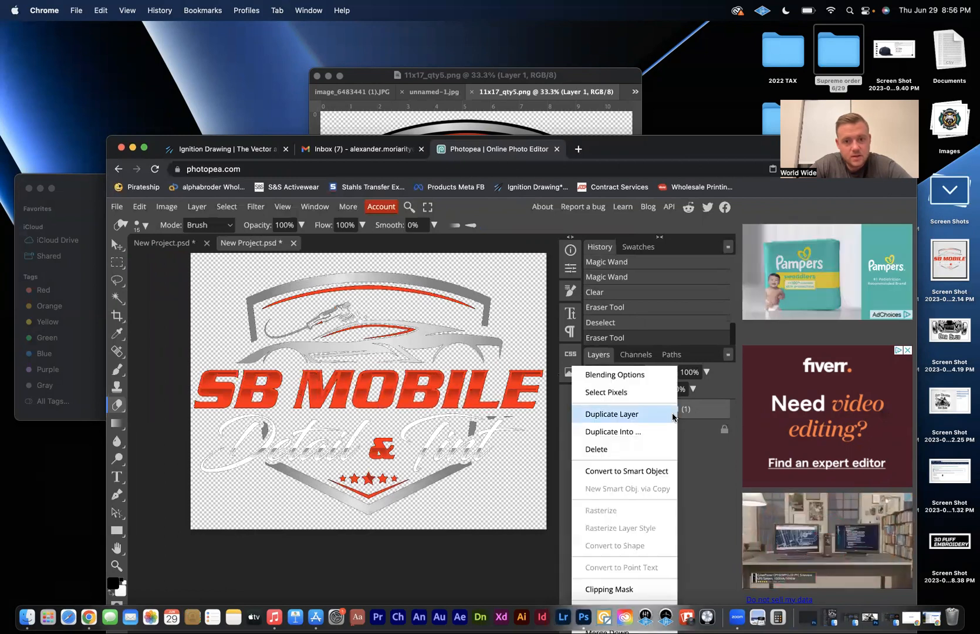
pyautogui.click(640, 373)
pyautogui.moveTo(449, 295); pyautogui.dragTo(867, 262)
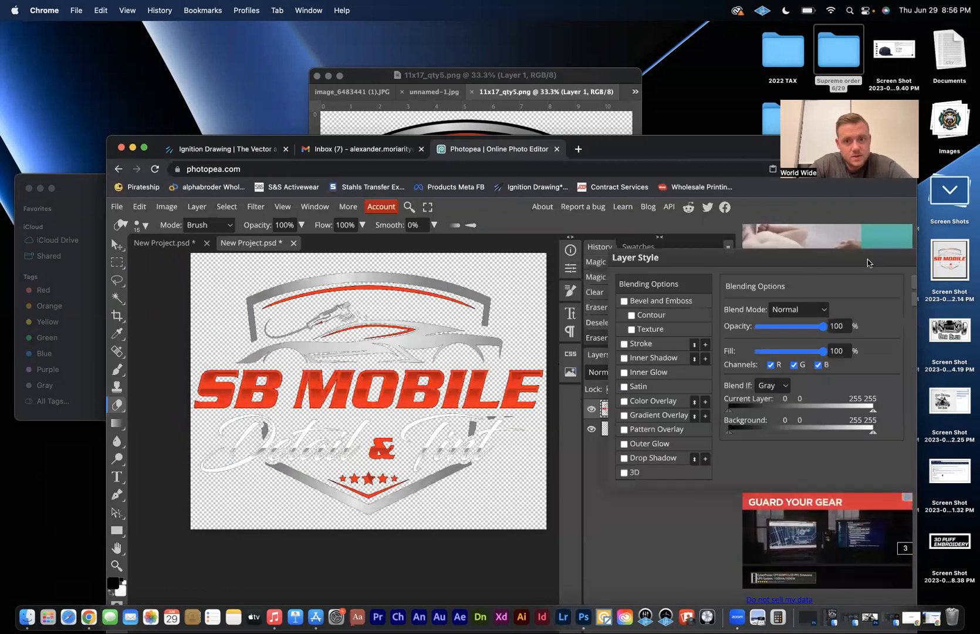
pyautogui.click(623, 344)
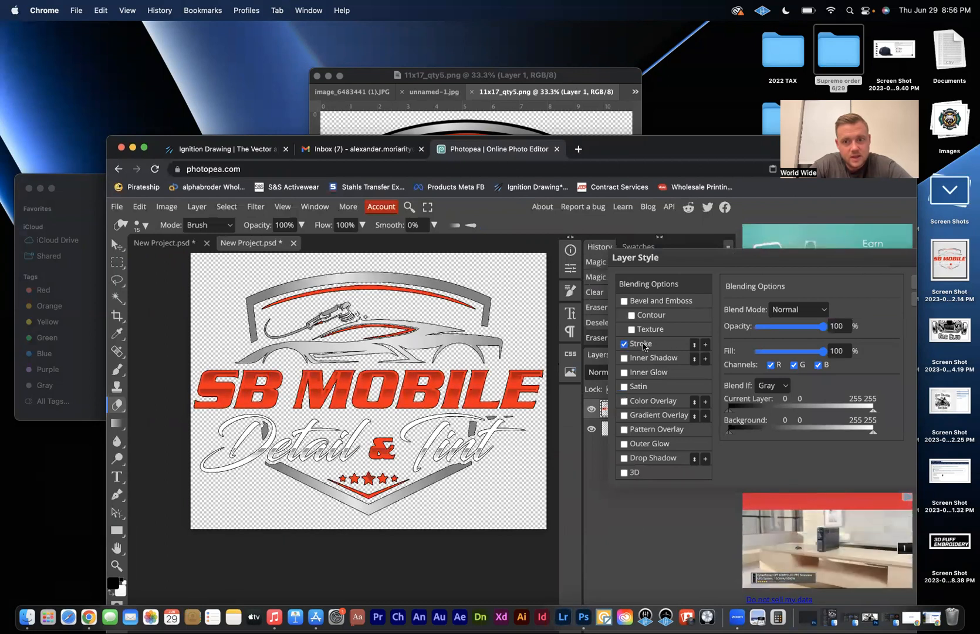
pyautogui.click(642, 344)
pyautogui.moveTo(767, 310); pyautogui.dragTo(769, 312)
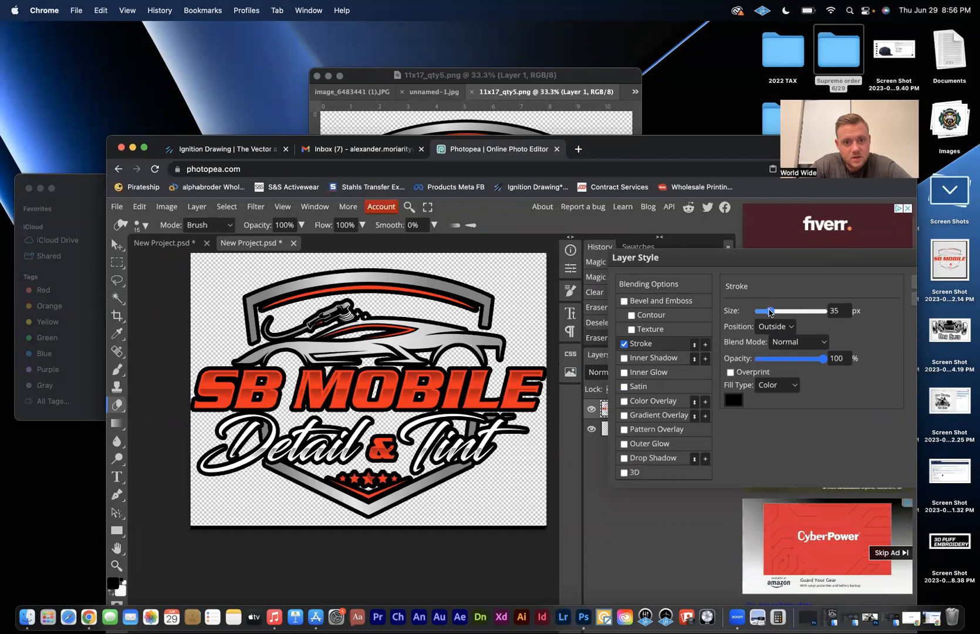
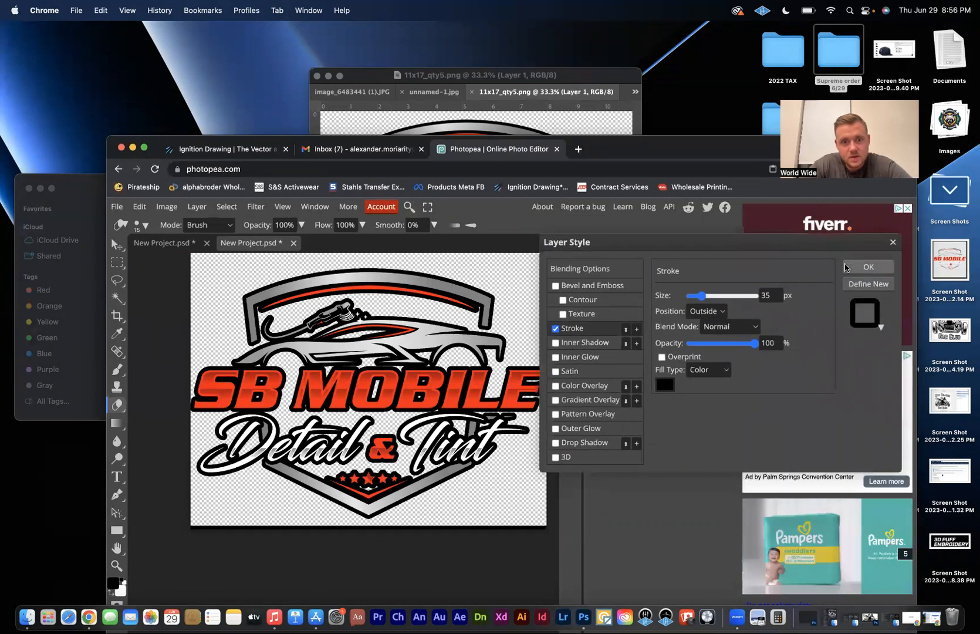
pyautogui.click(845, 267)
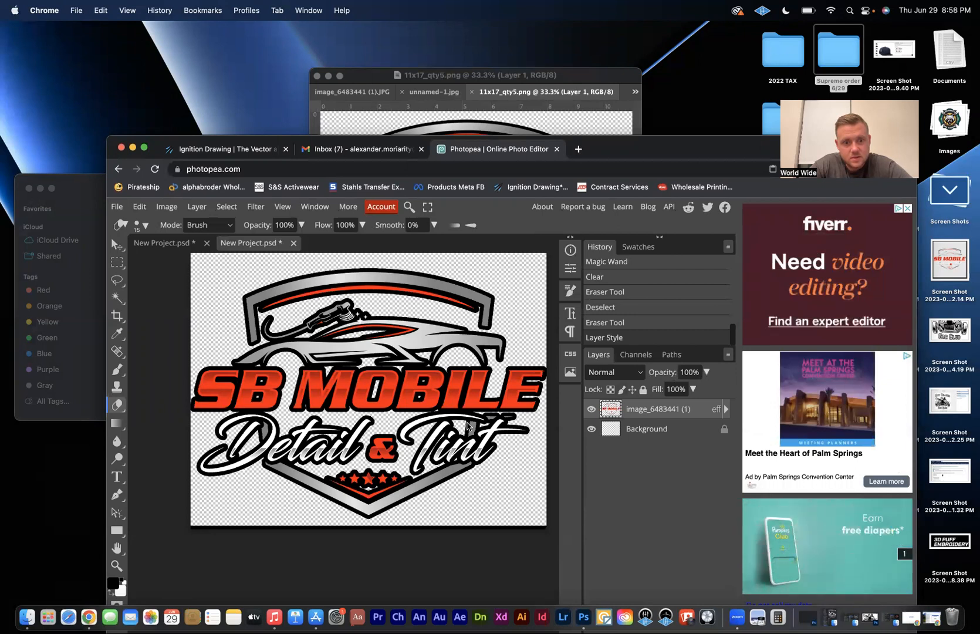
# Scale the logo layer down to about 87.64% with Free Transform, keep it centred on the canvas, and apply
pyautogui.scroll(4, 547, 452)
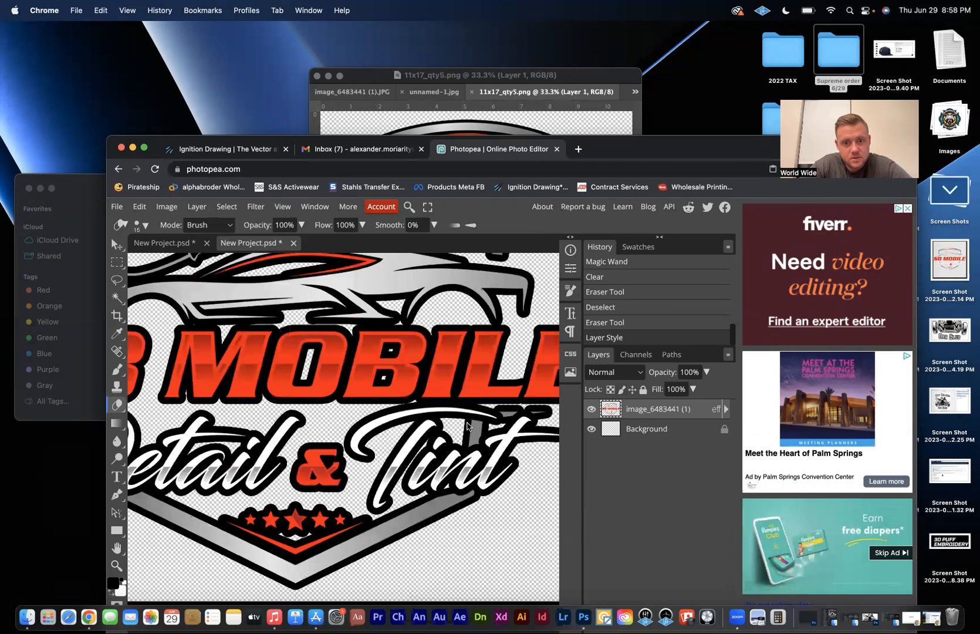
pyautogui.scroll(-2, 469, 434)
pyautogui.scroll(-5, 420, 444)
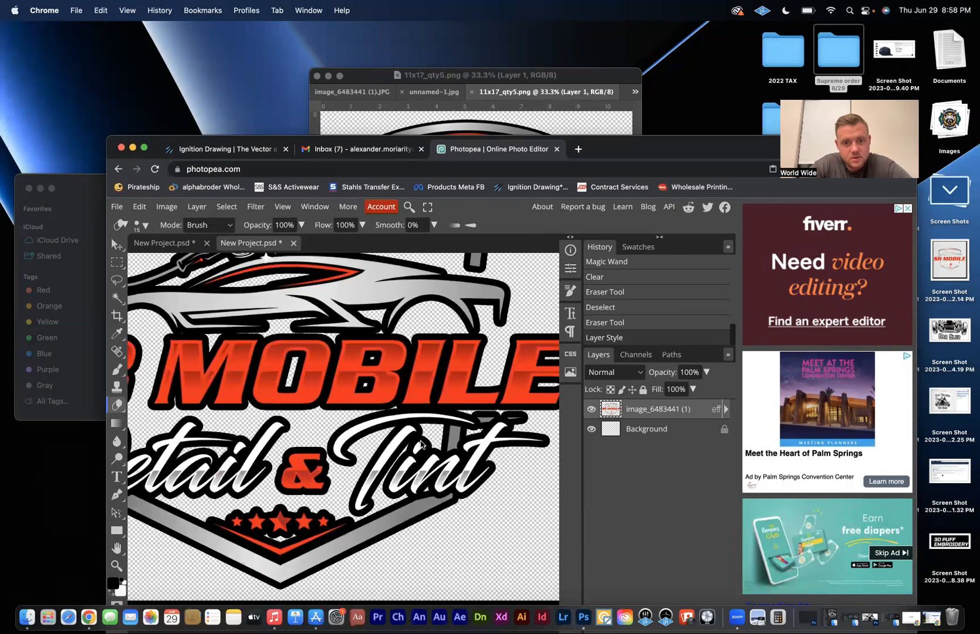
pyautogui.scroll(2, 420, 444)
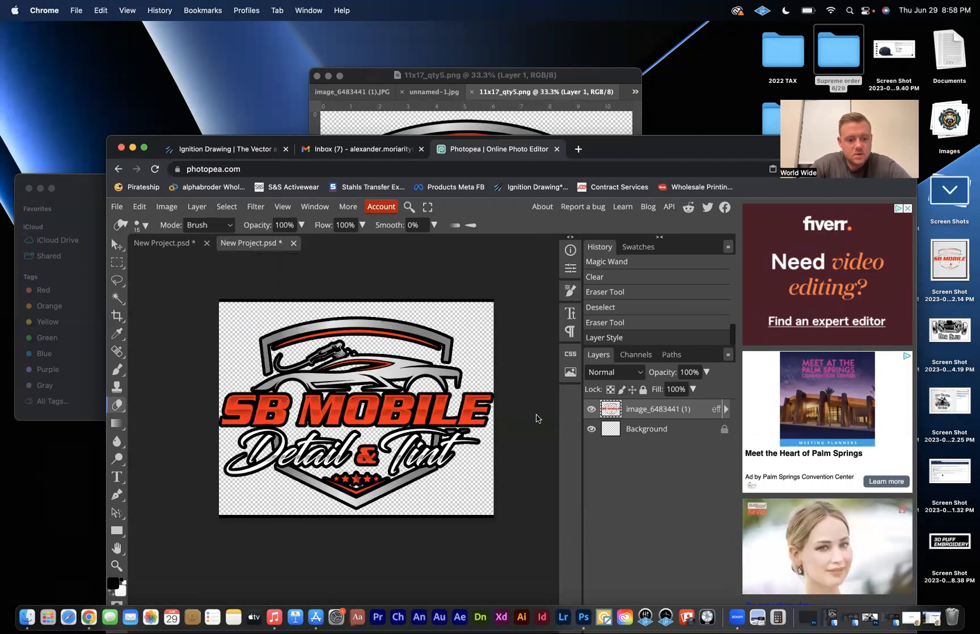
pyautogui.hotkey('ctrl', 'alt', 't')
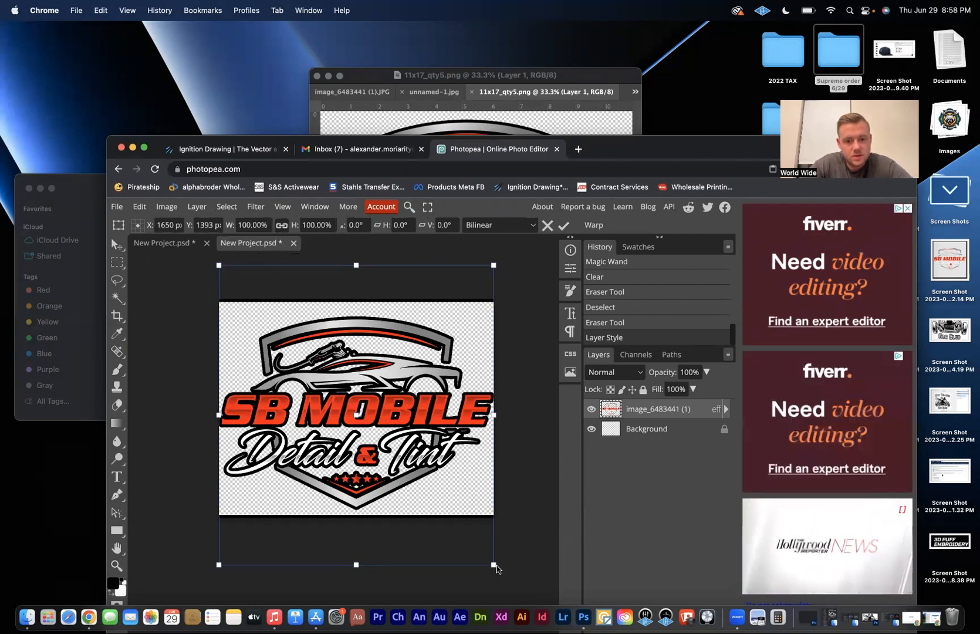
pyautogui.moveTo(493, 564); pyautogui.dragTo(459, 492)
pyautogui.moveTo(391, 429); pyautogui.dragTo(408, 441)
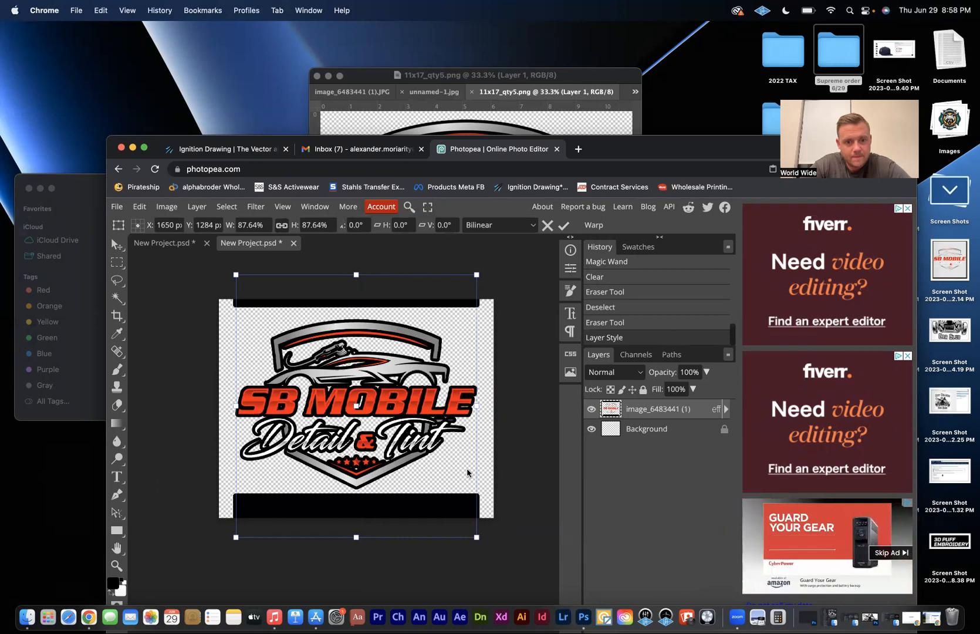
pyautogui.press('Return')
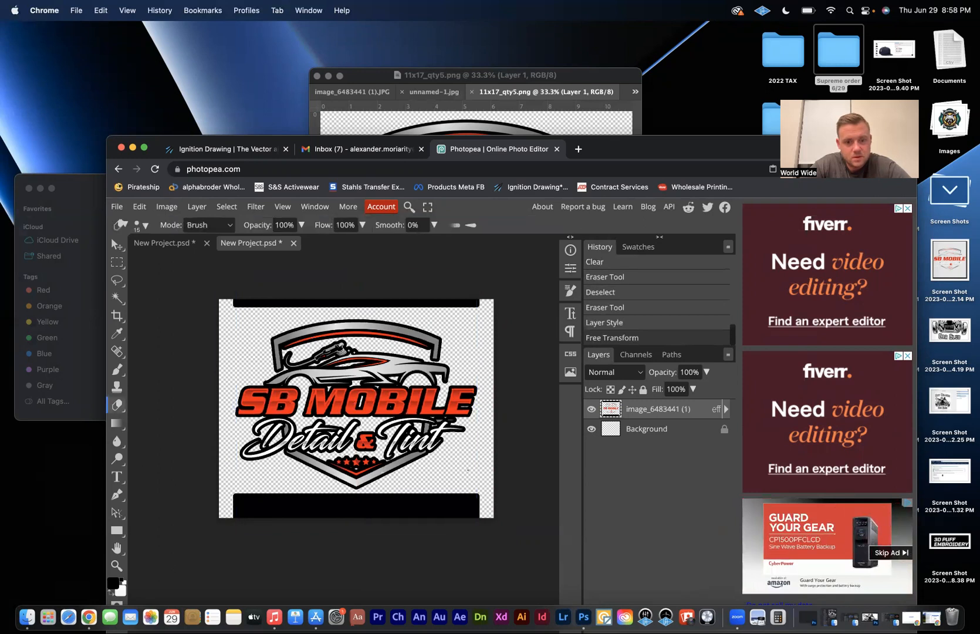
# Clear the black bar beneath the logo using a rectangular selection, and deselect
pyautogui.press('m')
pyautogui.moveTo(227, 492); pyautogui.dragTo(505, 580)
pyautogui.press('Down')
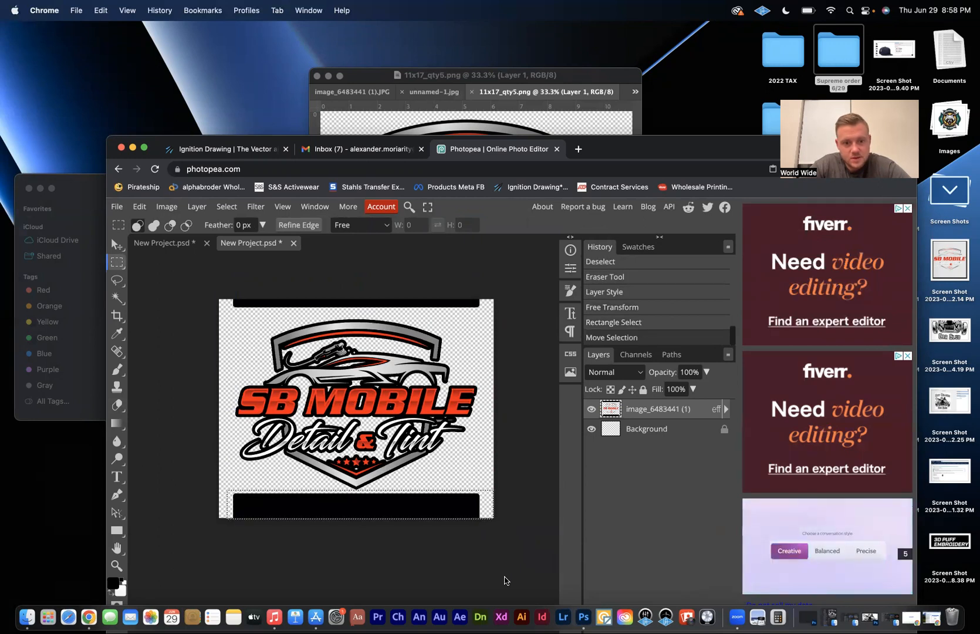
pyautogui.press('Delete')
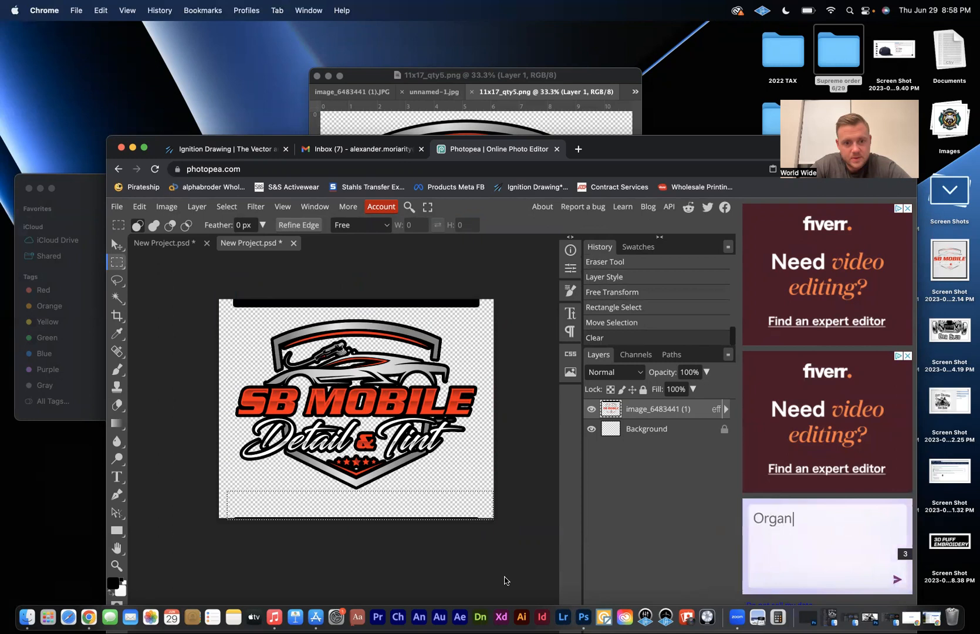
pyautogui.press('super+d')
# Clear the black bar along the canvas edge above the logo using a rectangular selection, and deselect
pyautogui.moveTo(230, 314); pyautogui.dragTo(481, 297)
pyautogui.press('Delete')
pyautogui.press('Delete')
pyautogui.press('Up')
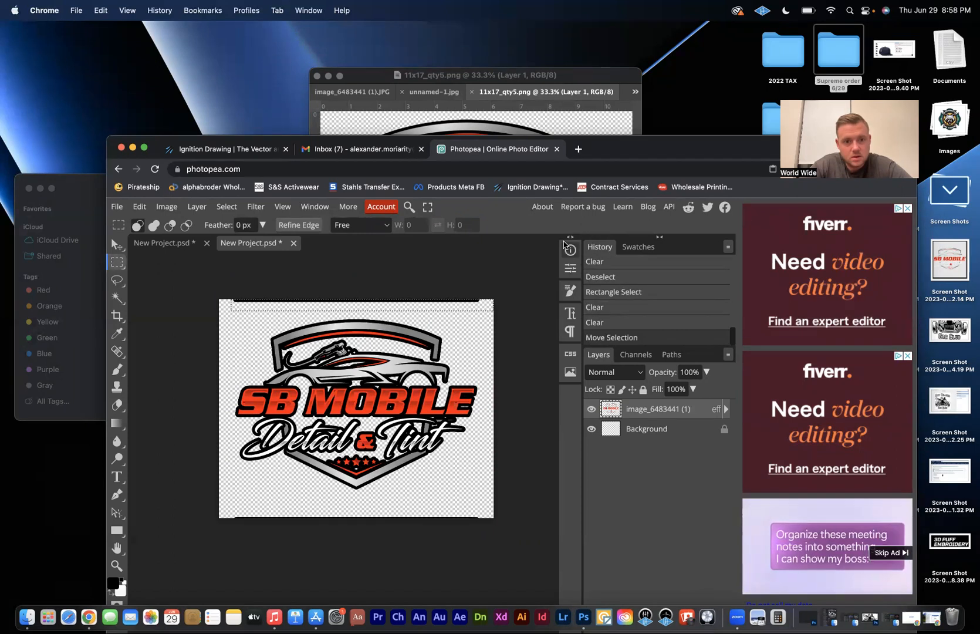
pyautogui.press('Delete')
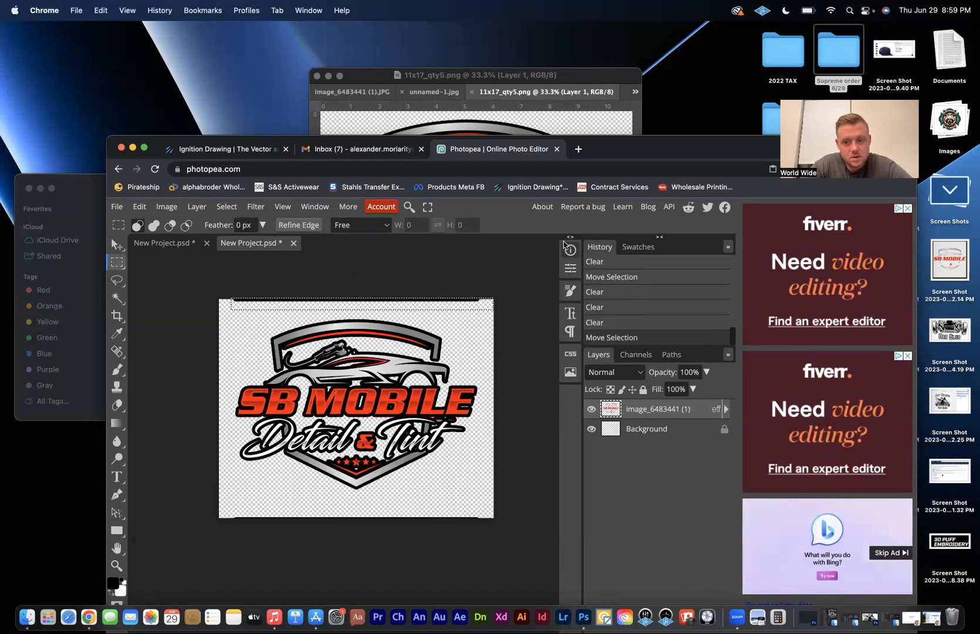
pyautogui.press('Delete')
pyautogui.press('super+d')
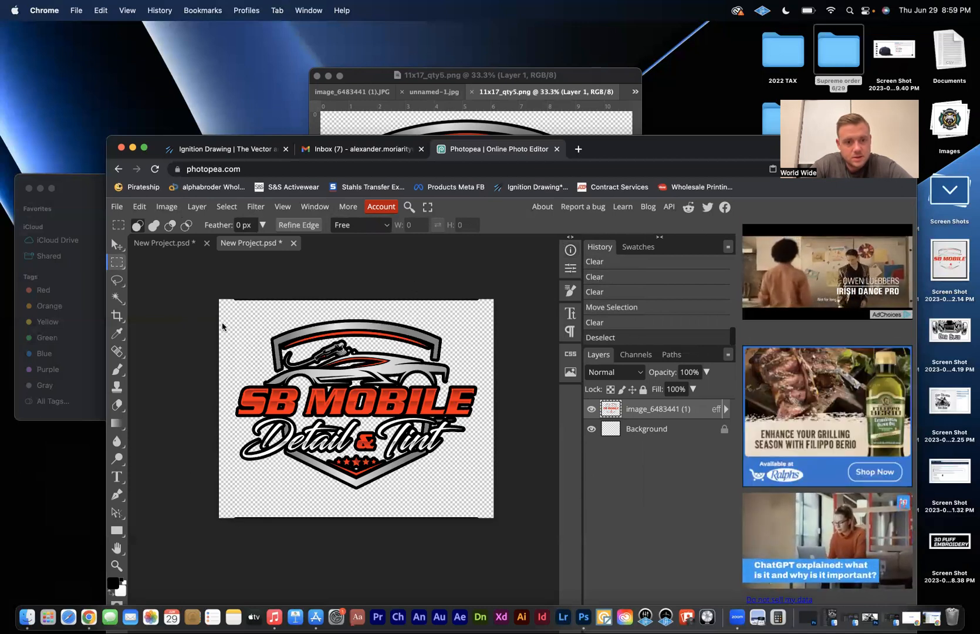
# Copy the logo within a rectangular selection around it and paste it as a new layer
pyautogui.moveTo(228, 315); pyautogui.dragTo(484, 497)
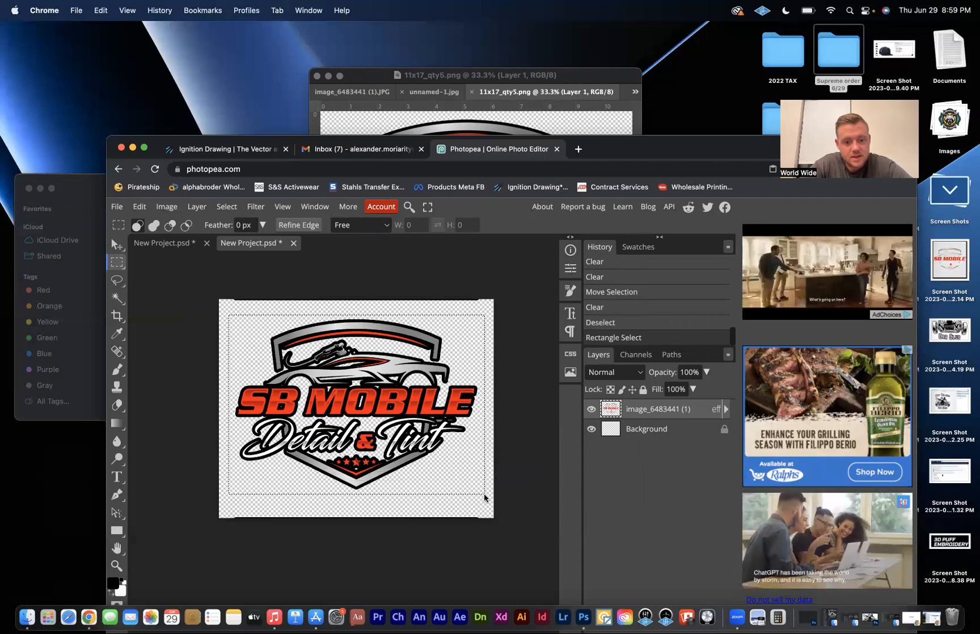
pyautogui.press('super+v')
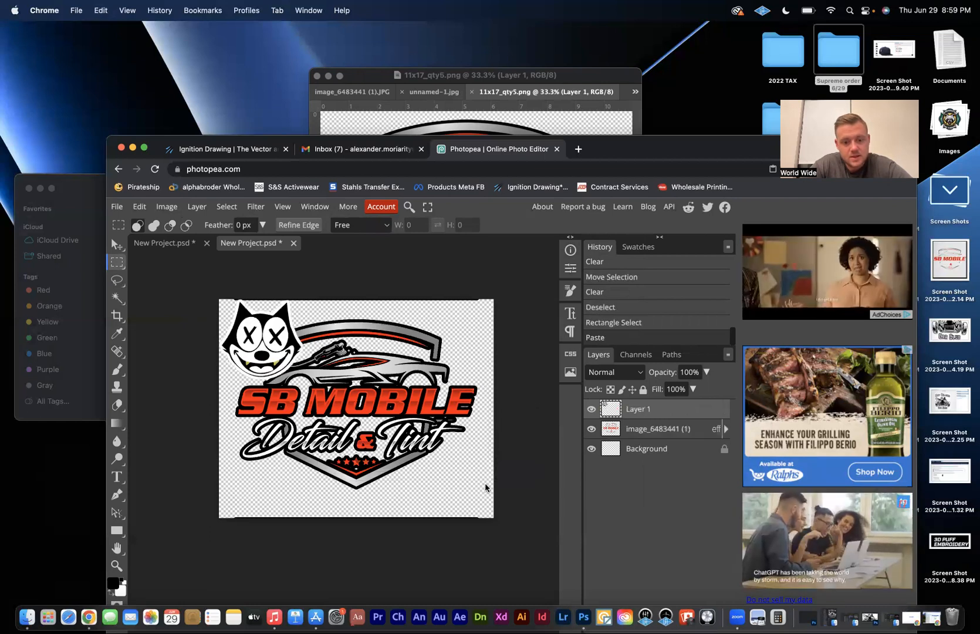
pyautogui.press('super+z')
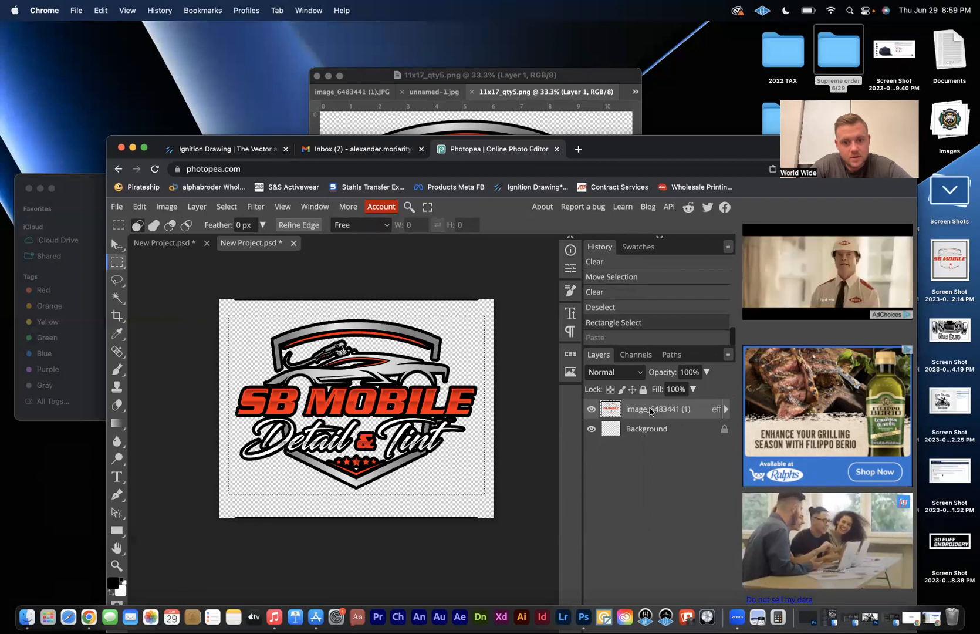
pyautogui.press('super+v')
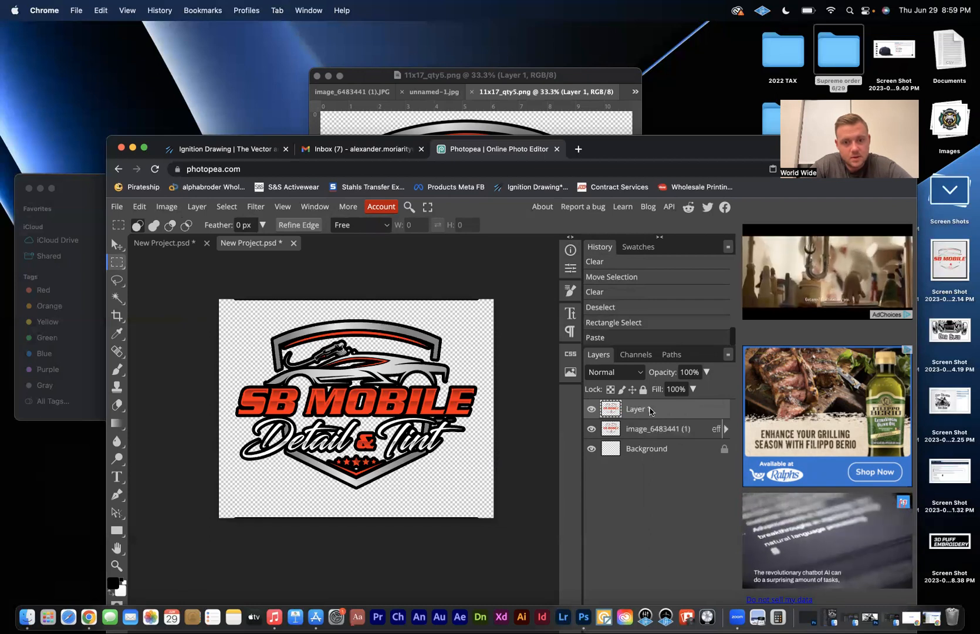
# Hide the original image_6483441 (1) logo layer and delete it together with the Background layer
pyautogui.click(592, 432)
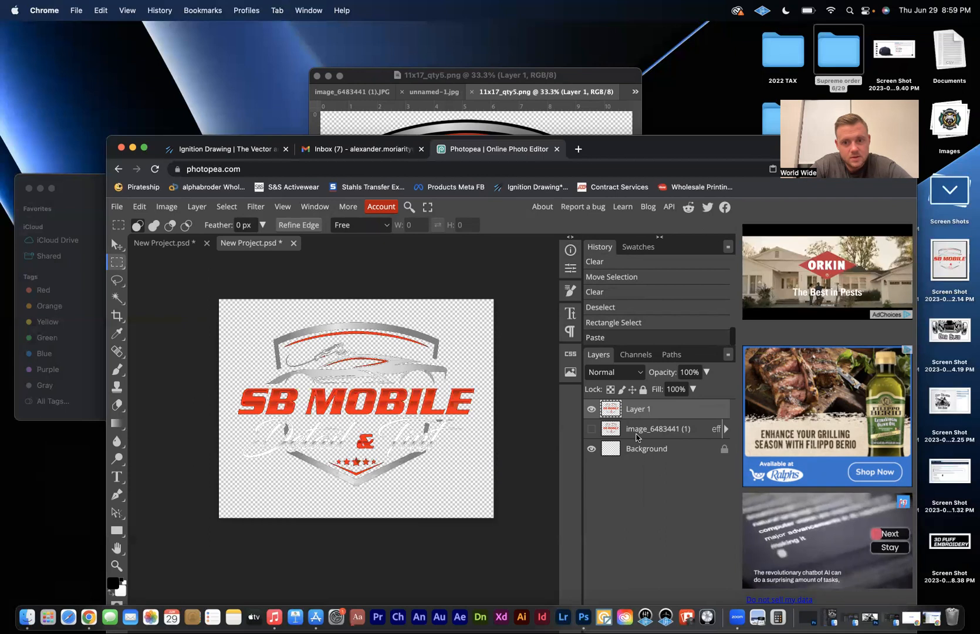
pyautogui.click(636, 434)
pyautogui.press('BackSpace')
# Apply a black Stroke to the pasted logo layer through its Blending Options
pyautogui.rightClick(640, 435)
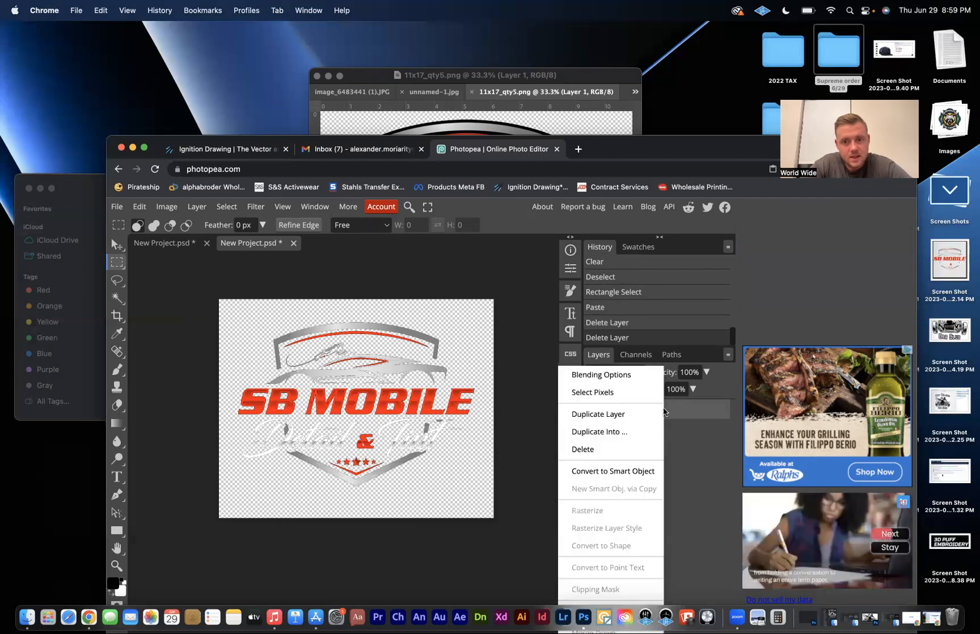
pyautogui.click(633, 375)
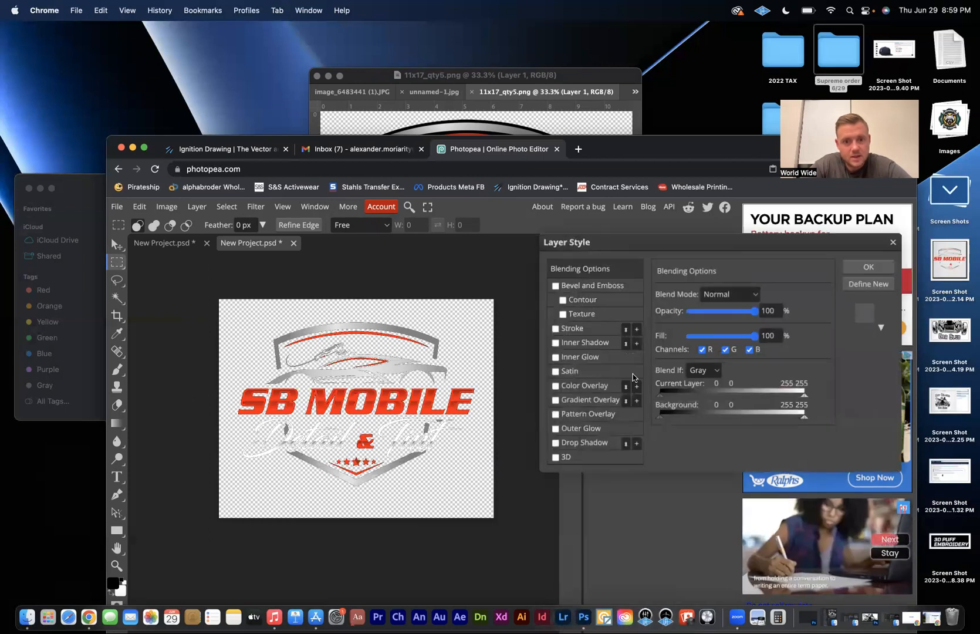
pyautogui.click(557, 329)
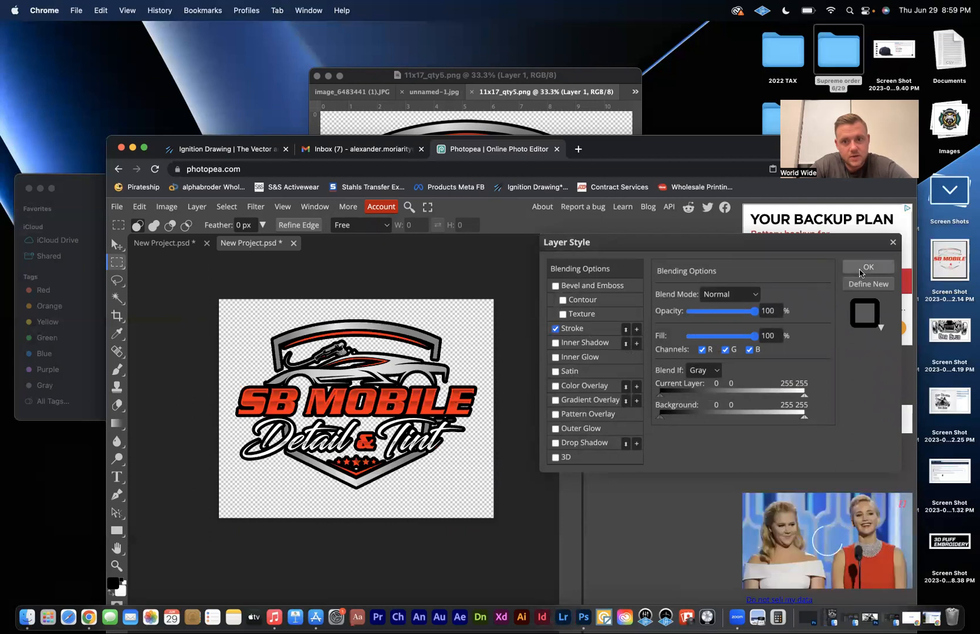
pyautogui.click(860, 269)
# Crop the canvas to a rectangular selection drawn closely around the logo, and deselect
pyautogui.moveTo(224, 316); pyautogui.dragTo(485, 499)
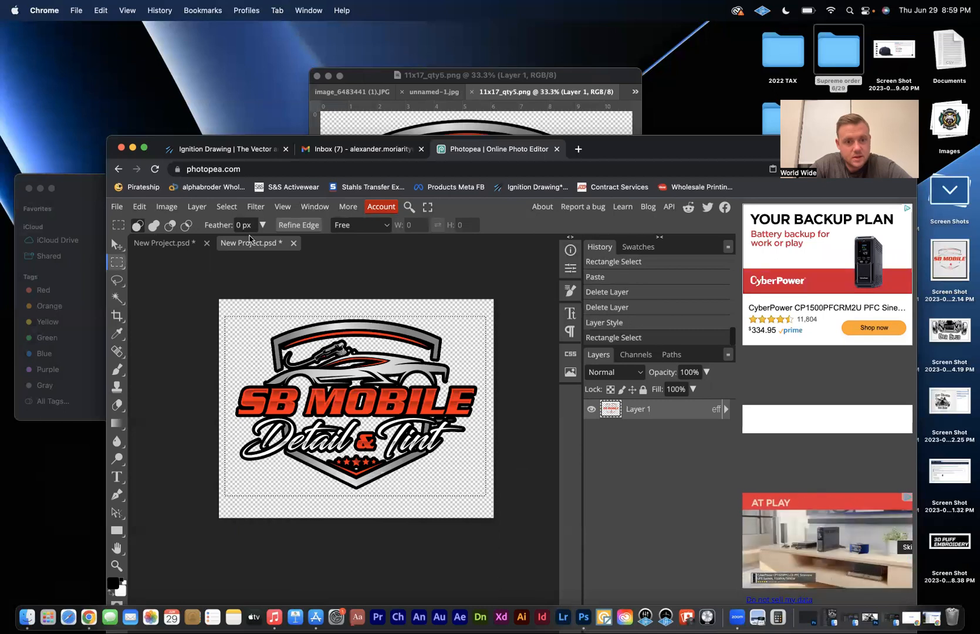
pyautogui.click(100, 10)
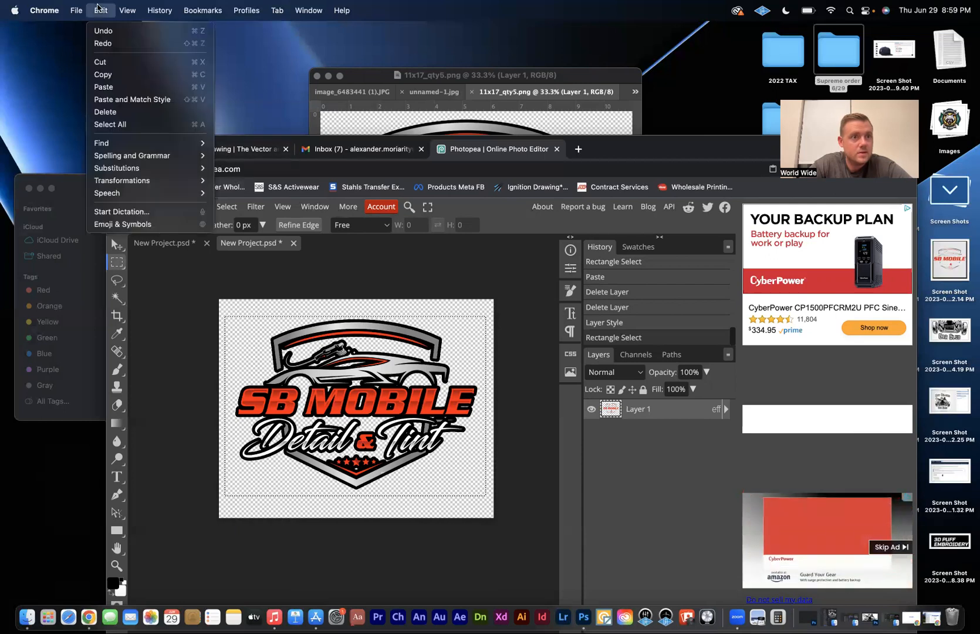
pyautogui.moveTo(115, 5)
pyautogui.click(269, 133)
pyautogui.moveTo(250, 142)
pyautogui.mouseDown()
pyautogui.moveTo(223, 21)
pyautogui.moveTo(186, 49)
pyautogui.moveTo(258, 86)
pyautogui.mouseUp()
pyautogui.click(141, 140)
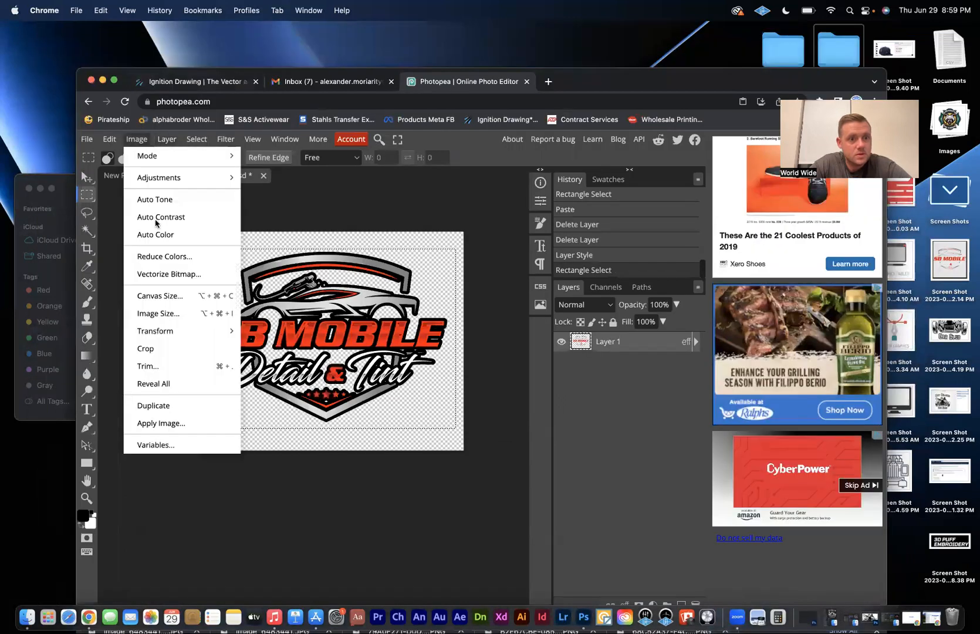
pyautogui.click(161, 347)
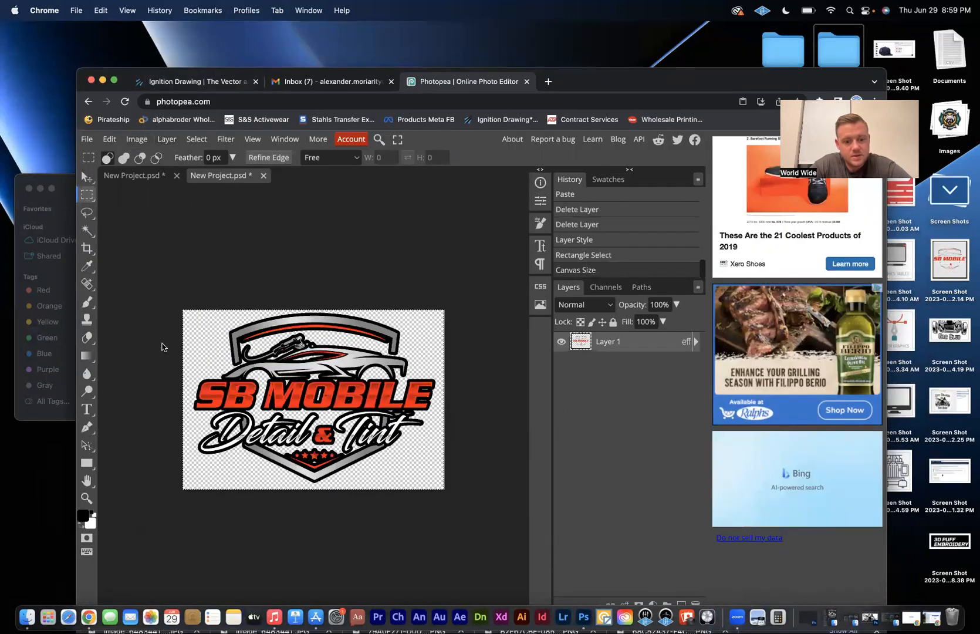
pyautogui.click(162, 347)
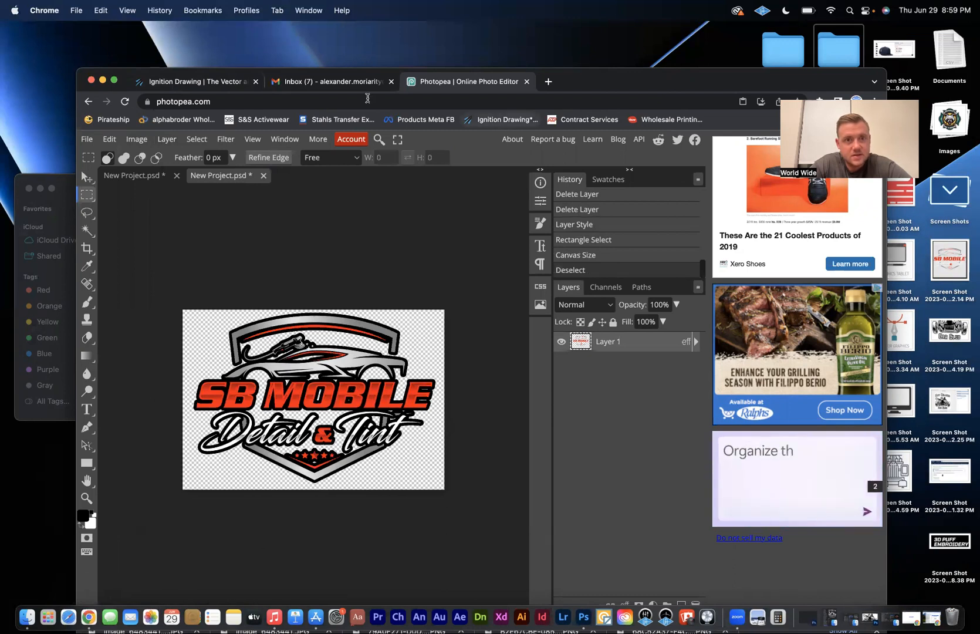
# Open facebook.com in a new browser tab and bring up the list of Messenger chats
pyautogui.moveTo(565, 69); pyautogui.dragTo(569, 167)
pyautogui.click(550, 180)
pyautogui.write('facebook.com')
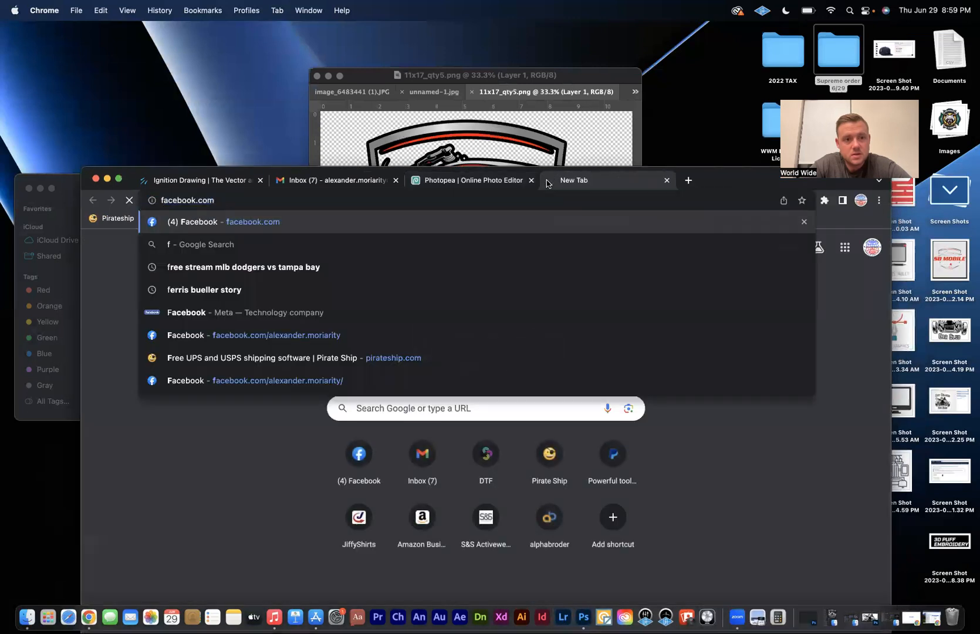
pyautogui.press('Return')
pyautogui.click(817, 247)
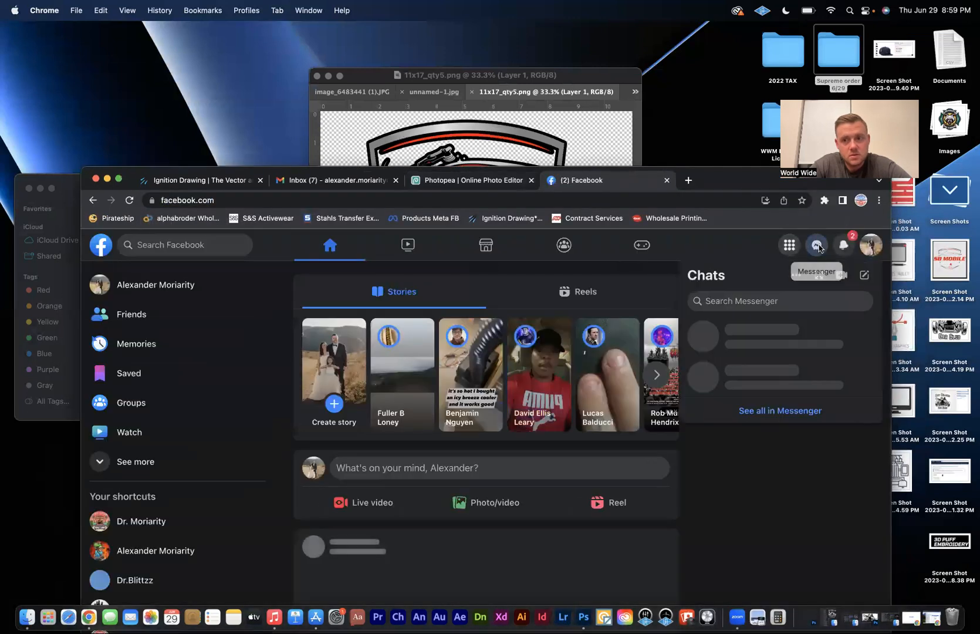
pyautogui.click(817, 246)
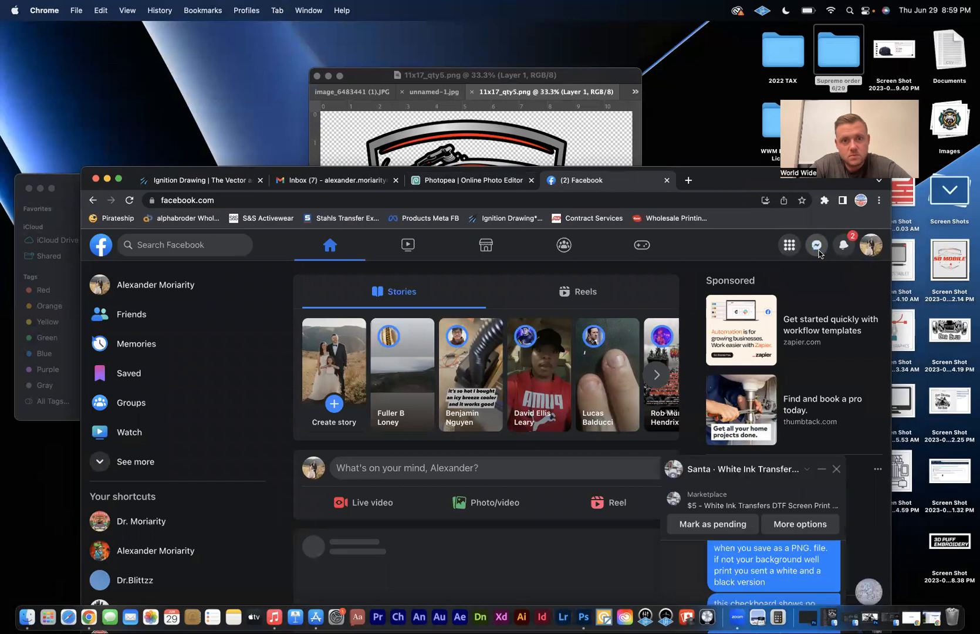
pyautogui.click(818, 246)
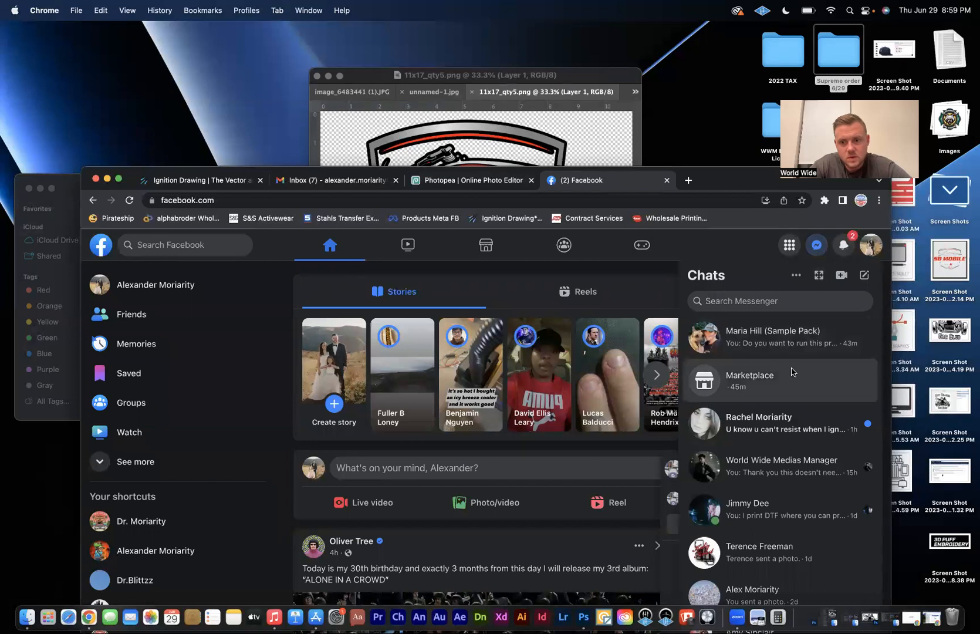
# Find the Marketplace chats in Messenger and open the customer's conversation about the White Ink Transfers listing
pyautogui.scroll(-5, 790, 371)
pyautogui.scroll(-2, 791, 371)
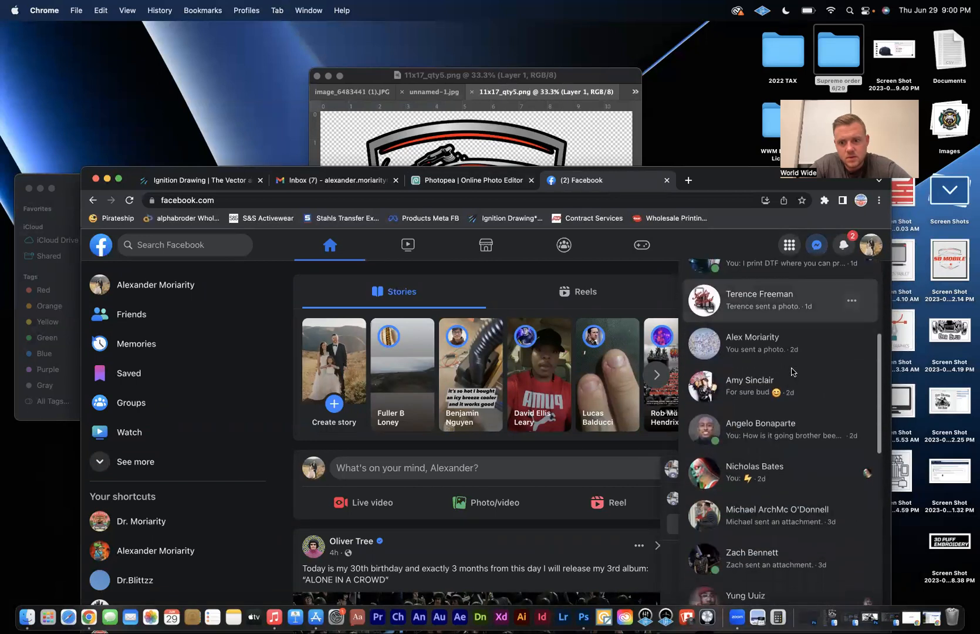
pyautogui.scroll(6, 791, 370)
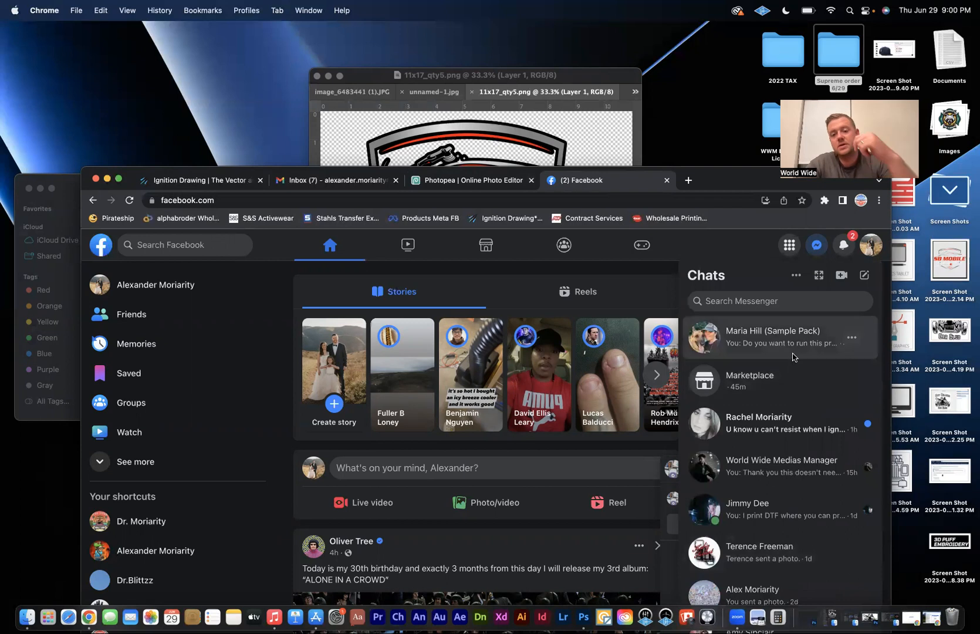
pyautogui.click(791, 371)
pyautogui.click(788, 309)
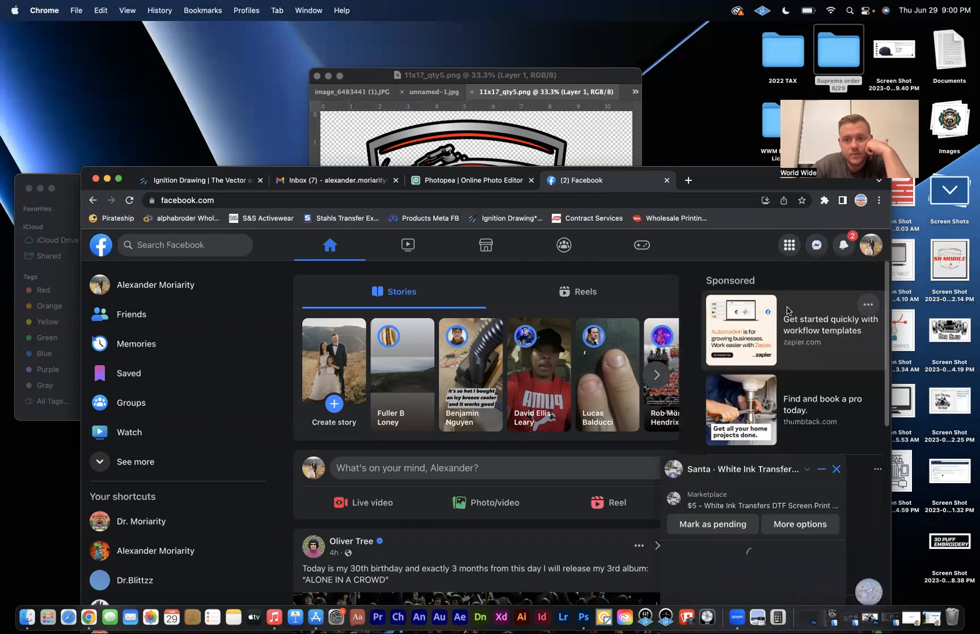
# Look through the customer's conversation for the requested print quantities and sizes of the logo designs
pyautogui.moveTo(706, 181); pyautogui.dragTo(709, 71)
pyautogui.scroll(5, 750, 527)
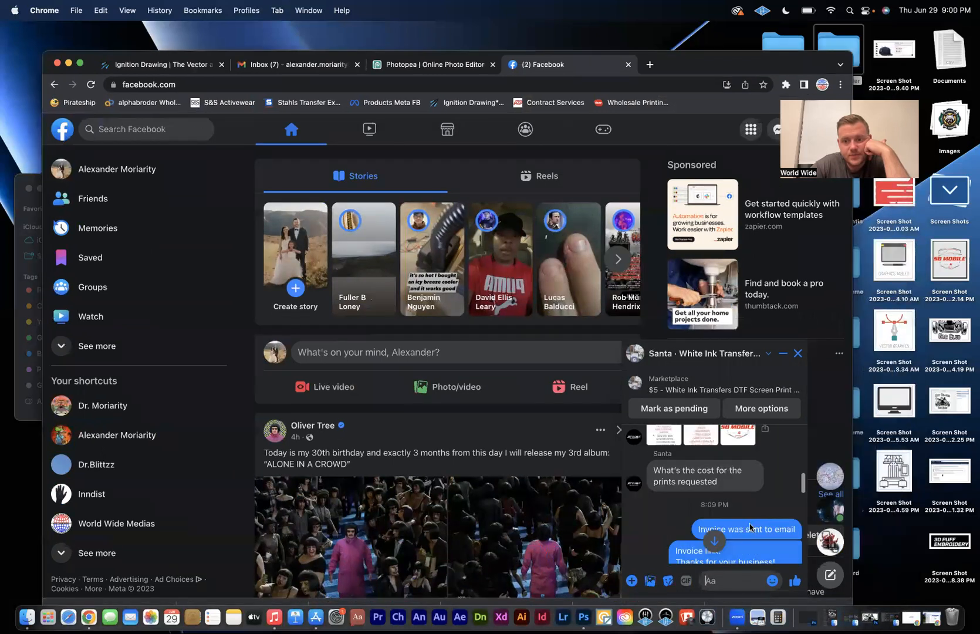
pyautogui.scroll(5, 750, 523)
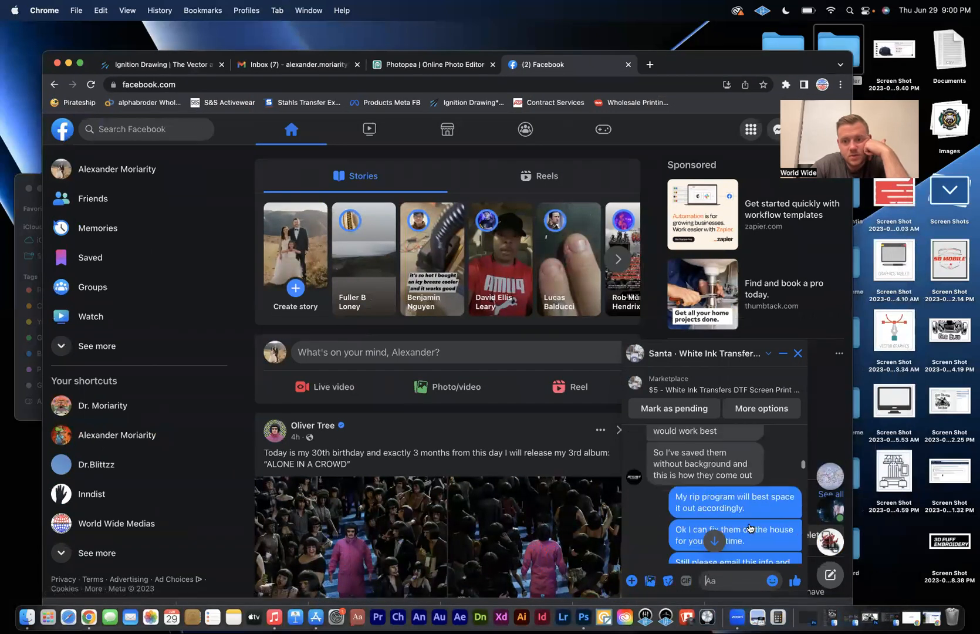
pyautogui.scroll(10, 749, 525)
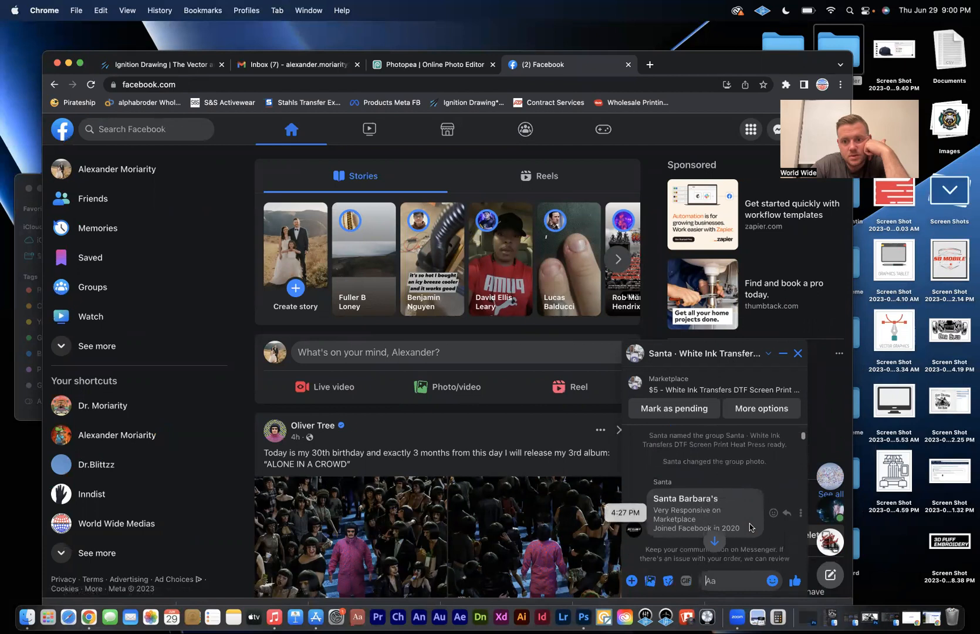
pyautogui.scroll(-5, 749, 523)
pyautogui.scroll(-5, 750, 527)
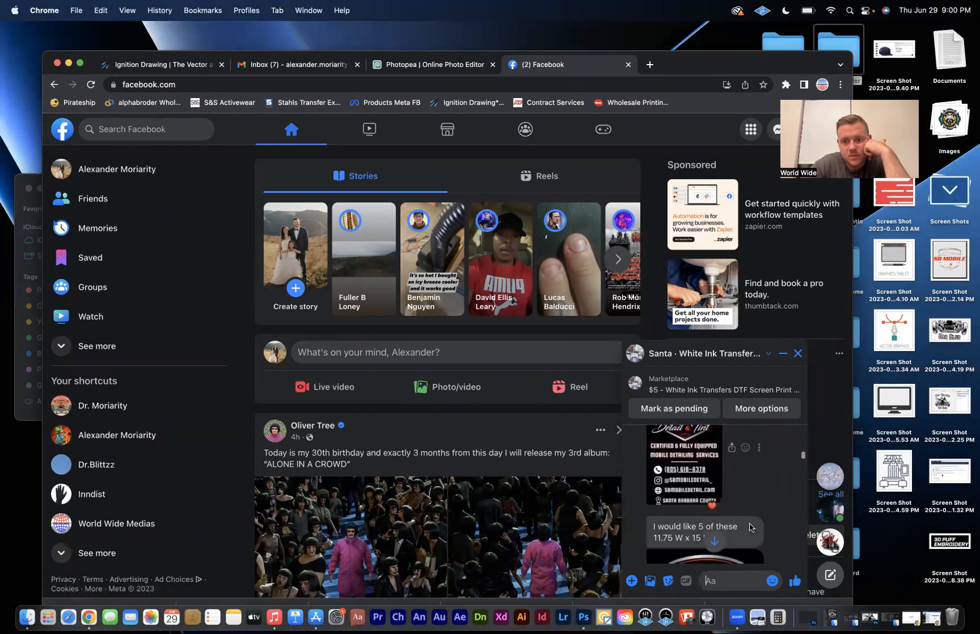
pyautogui.scroll(-1, 749, 526)
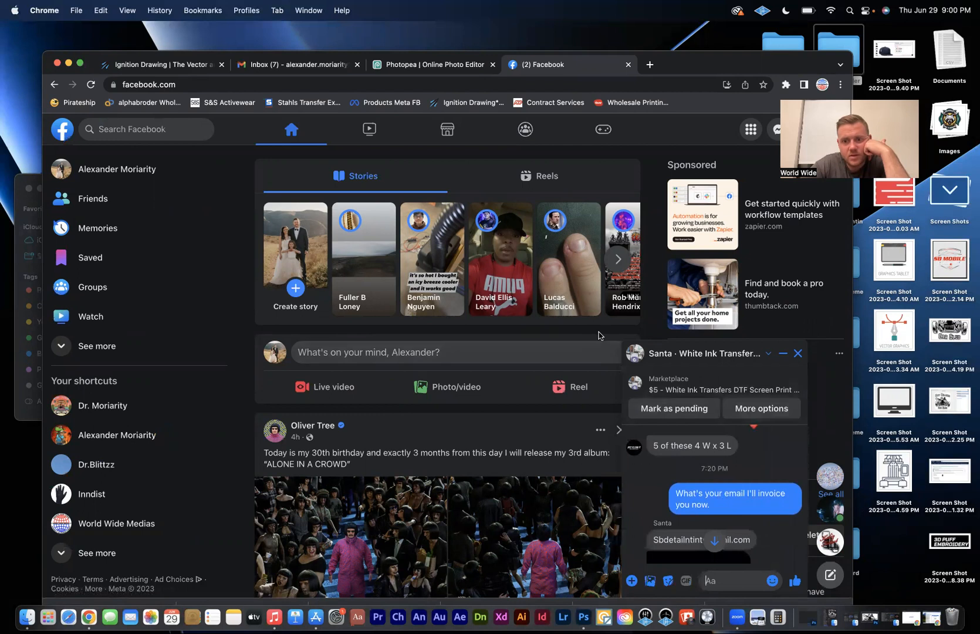
# Minimize the browser window, close the Finder Downloads window, and return to the logo project in Photopea
pyautogui.click(70, 62)
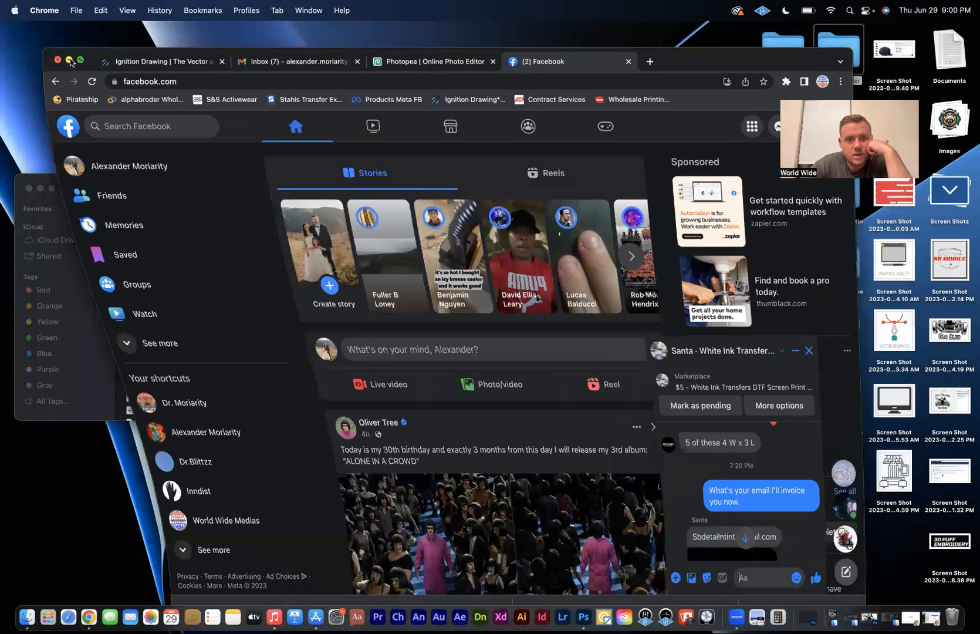
pyautogui.click(24, 191)
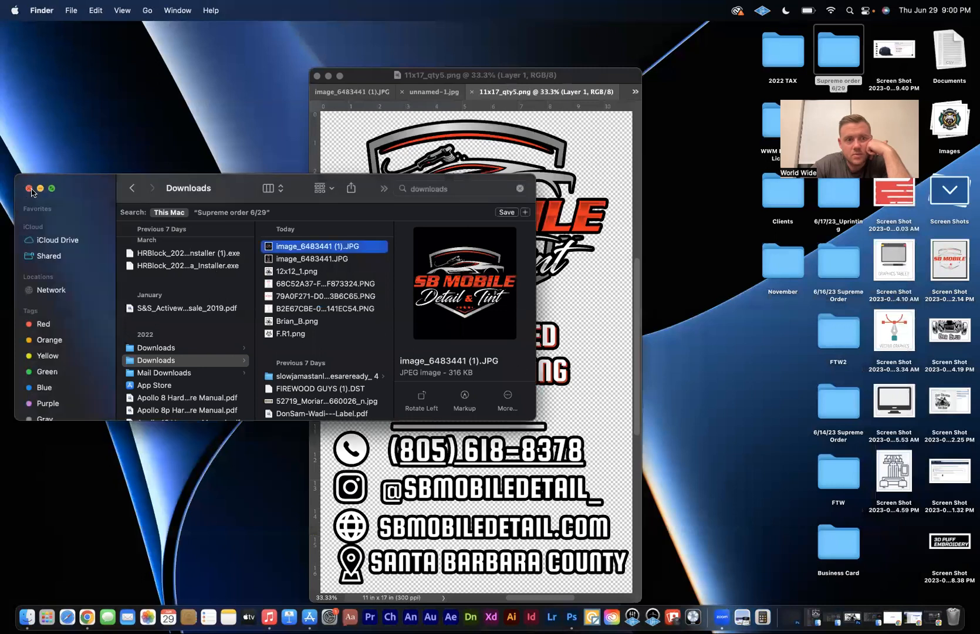
pyautogui.click(28, 188)
pyautogui.click(933, 617)
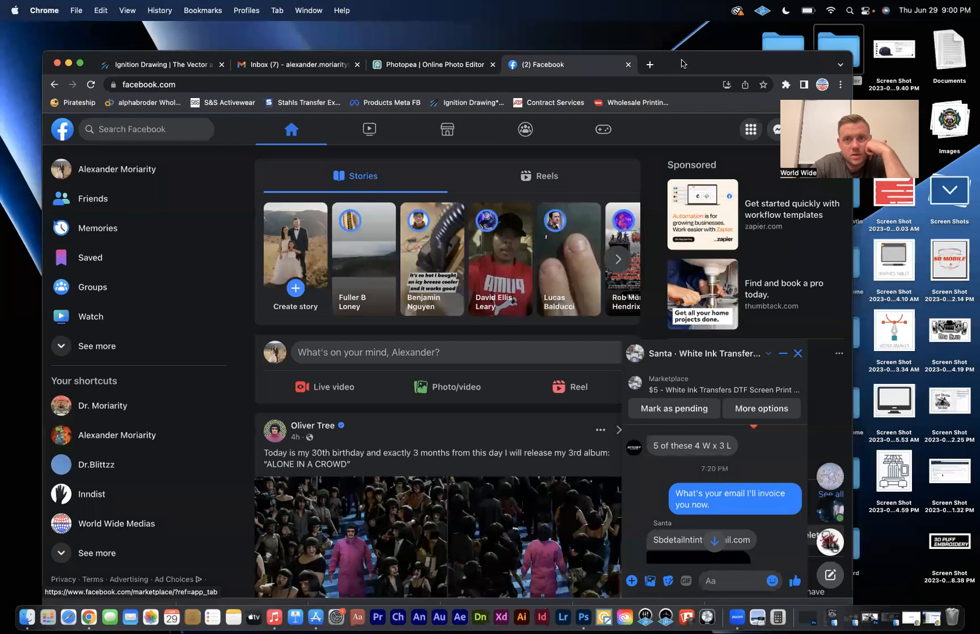
pyautogui.moveTo(681, 62); pyautogui.dragTo(685, 184)
pyautogui.click(448, 189)
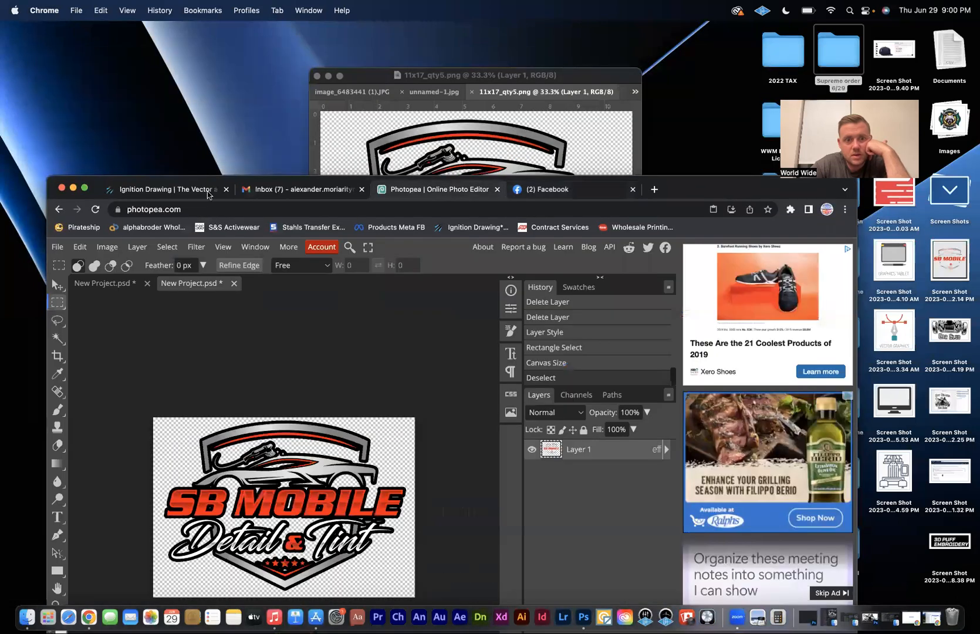
# Check the cropped logo's canvas size in inches and close the dialog without changing the dimensions
pyautogui.click(57, 247)
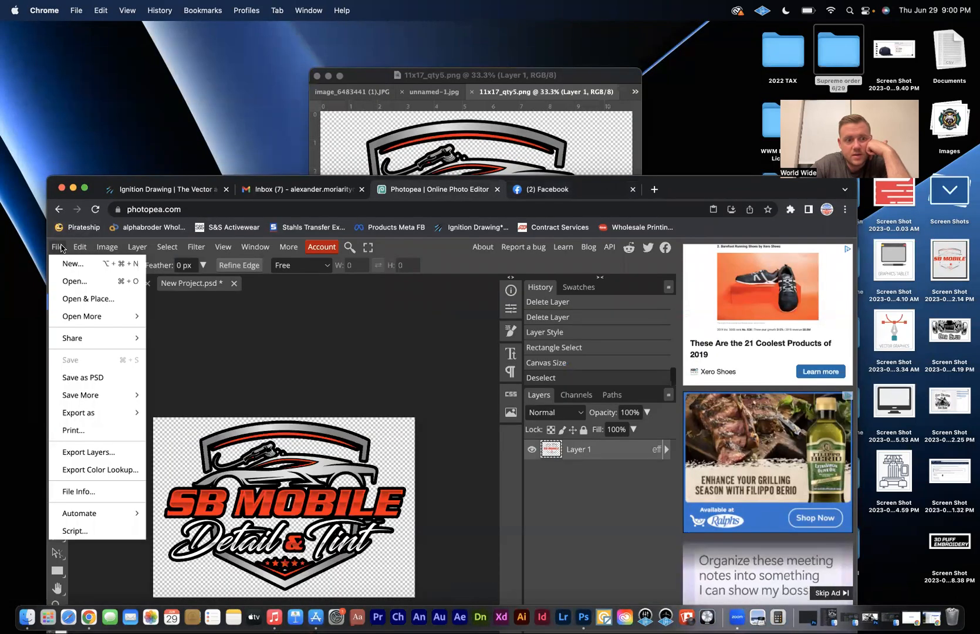
pyautogui.moveTo(113, 249)
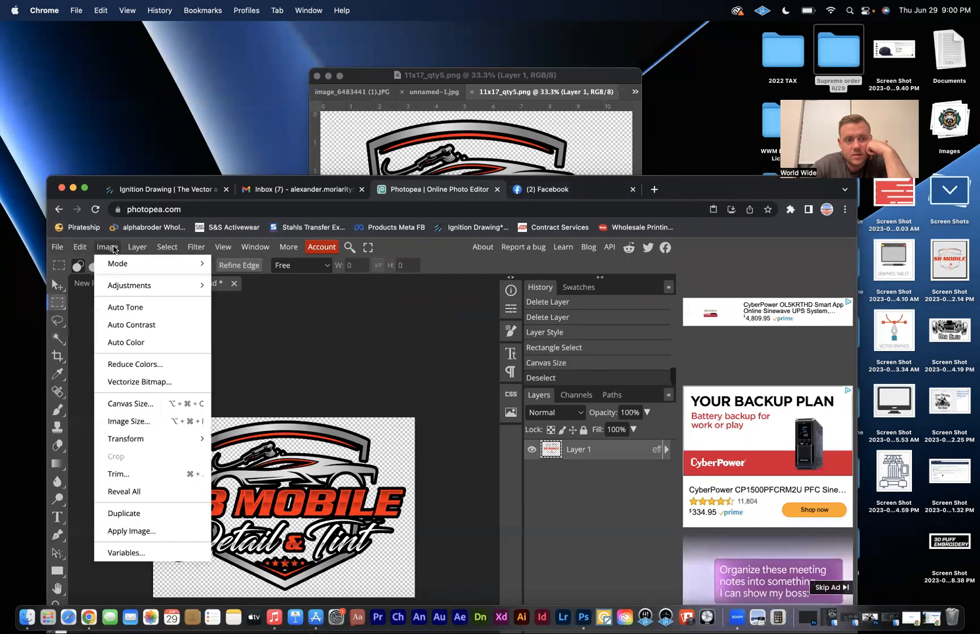
pyautogui.click(136, 404)
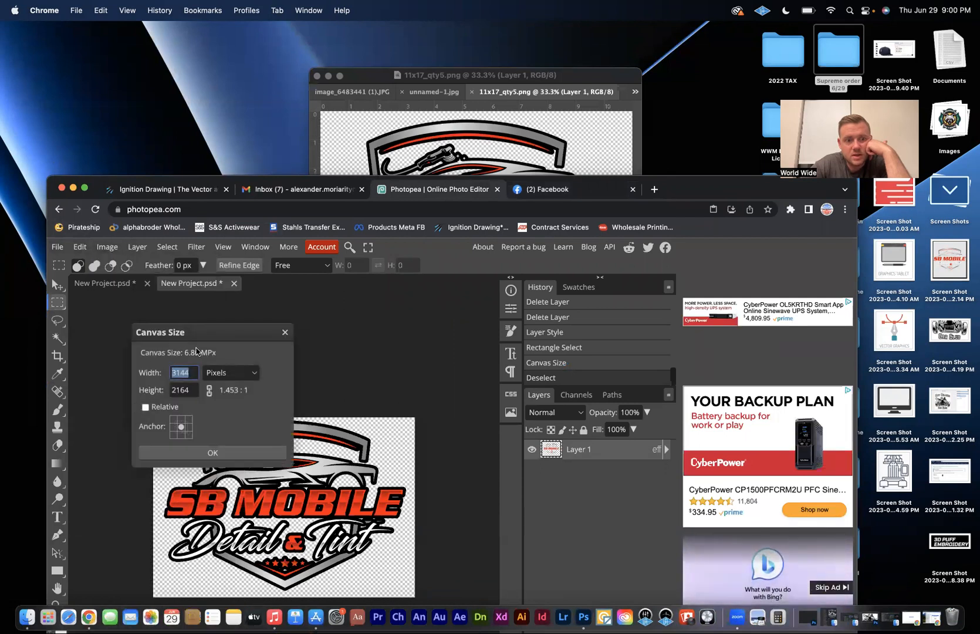
pyautogui.click(230, 372)
pyautogui.click(223, 423)
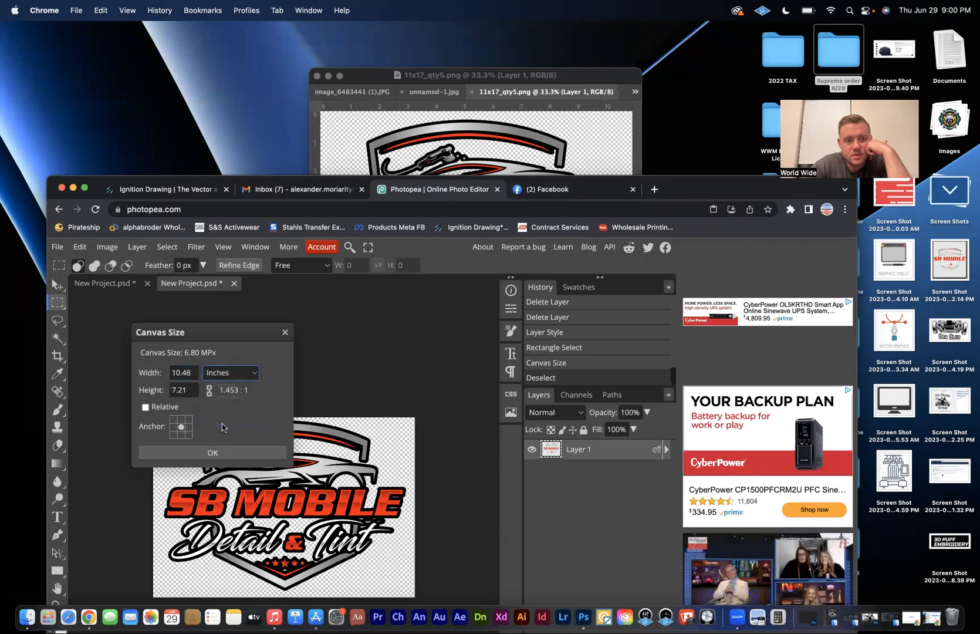
pyautogui.click(200, 452)
# Try to resize the logo image to a height of 3 pixels and undo the resize
pyautogui.click(107, 247)
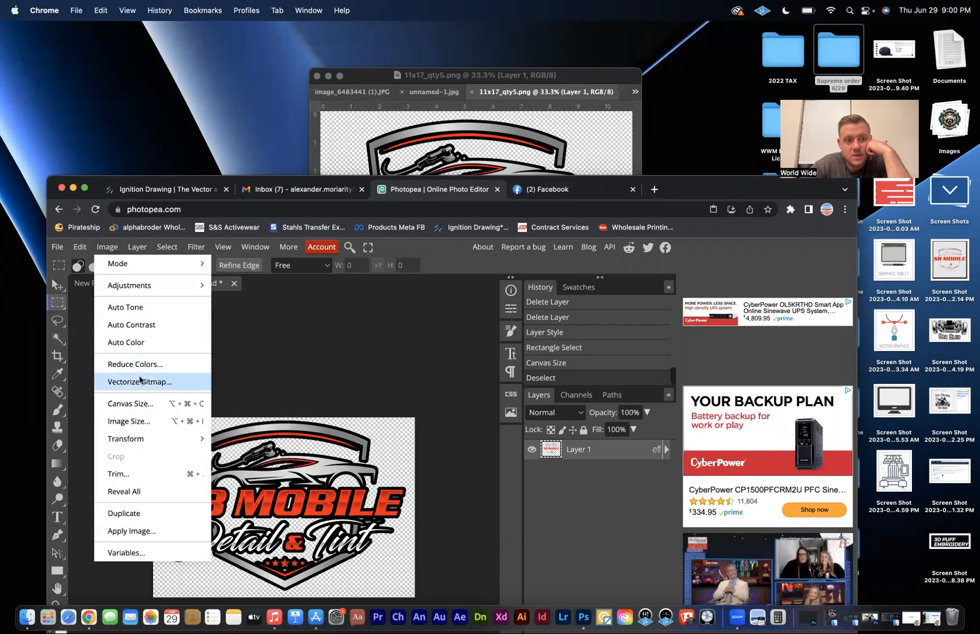
pyautogui.click(135, 421)
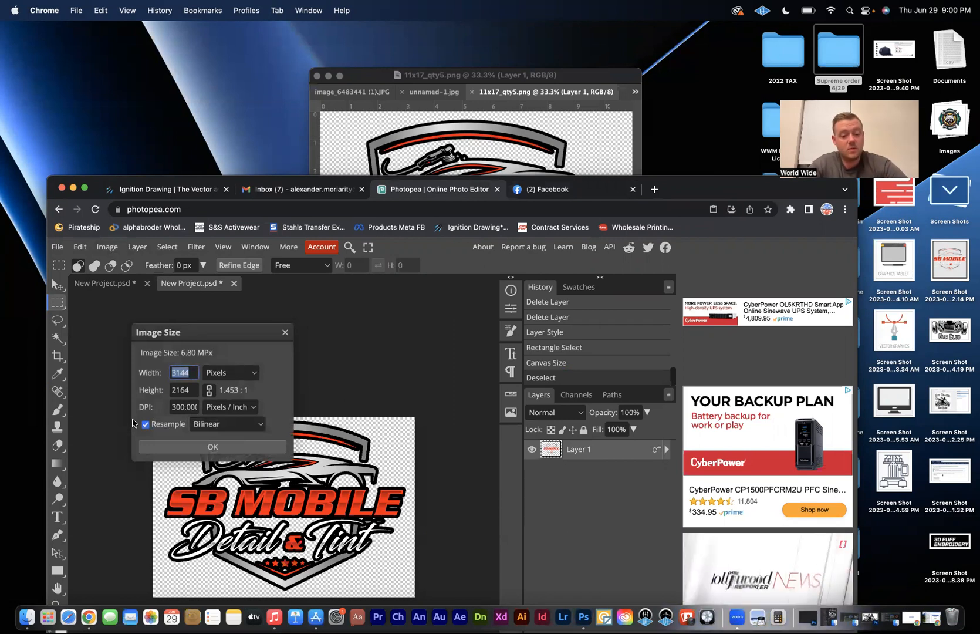
pyautogui.click(196, 392)
pyautogui.write('3')
pyautogui.click(197, 448)
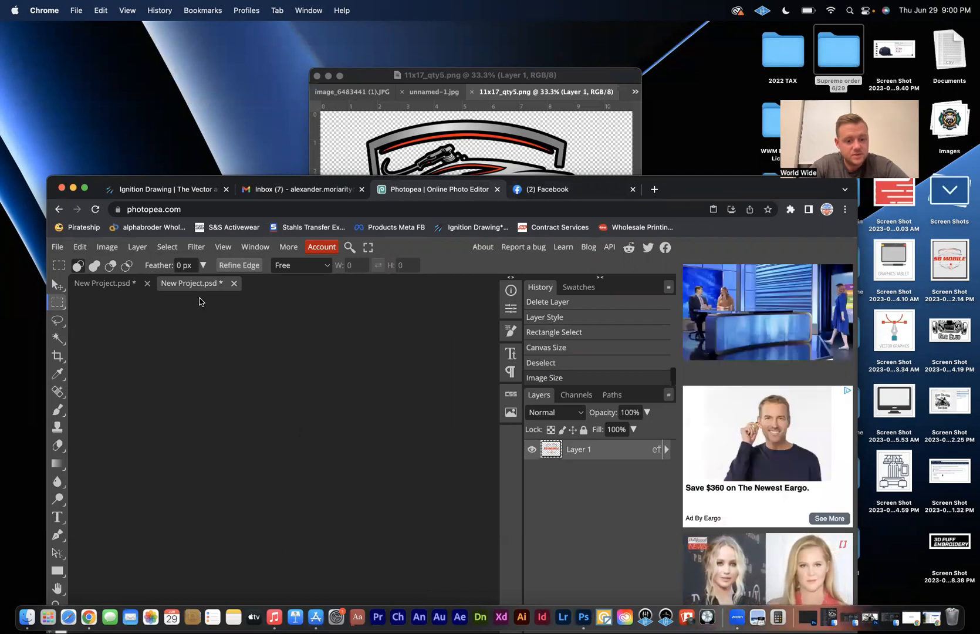
pyautogui.press('super+z')
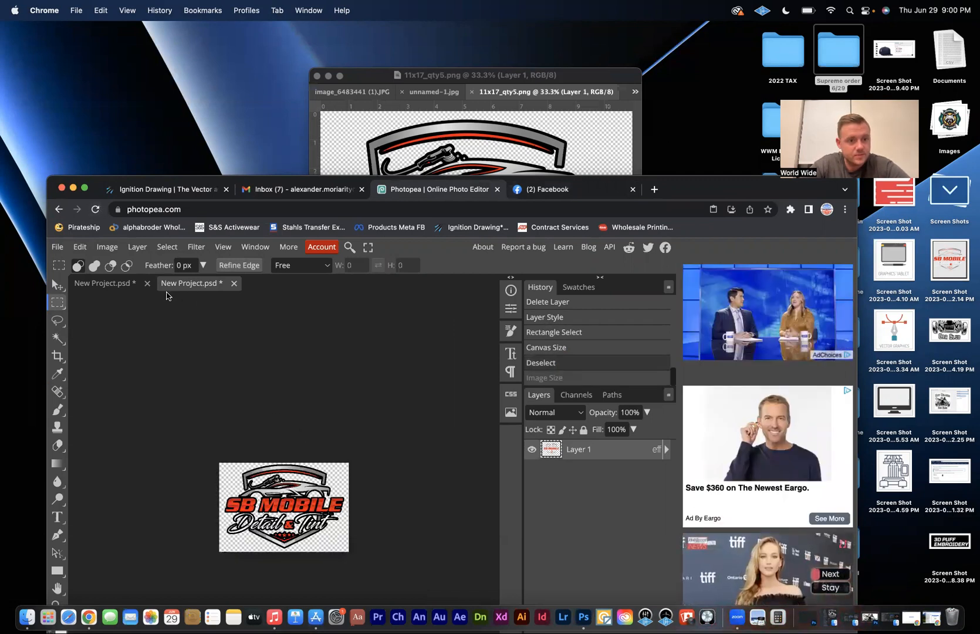
# Resize the logo image proportionally to a width of 4 inches
pyautogui.click(107, 246)
pyautogui.click(136, 422)
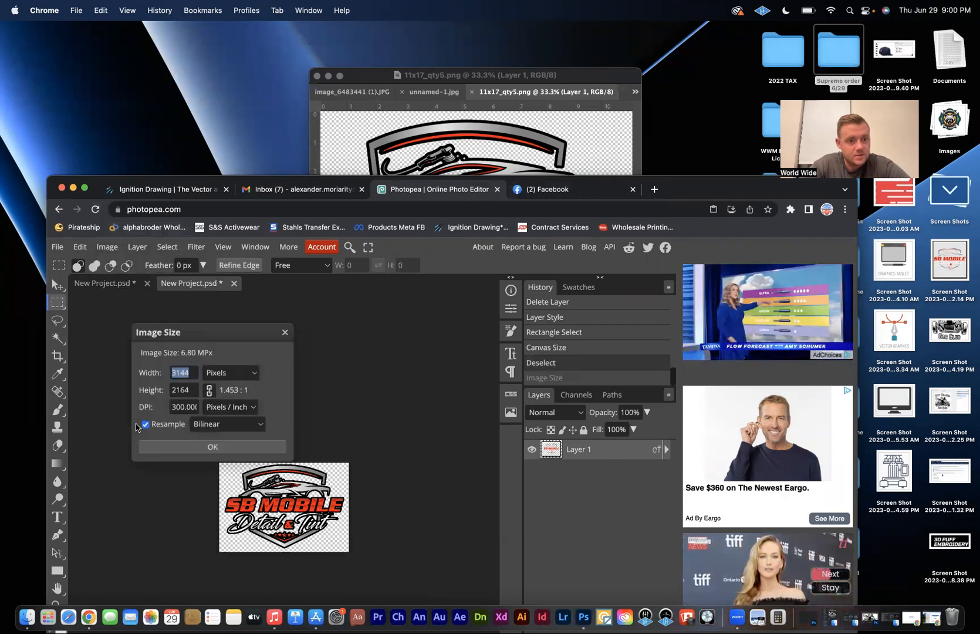
pyautogui.click(222, 372)
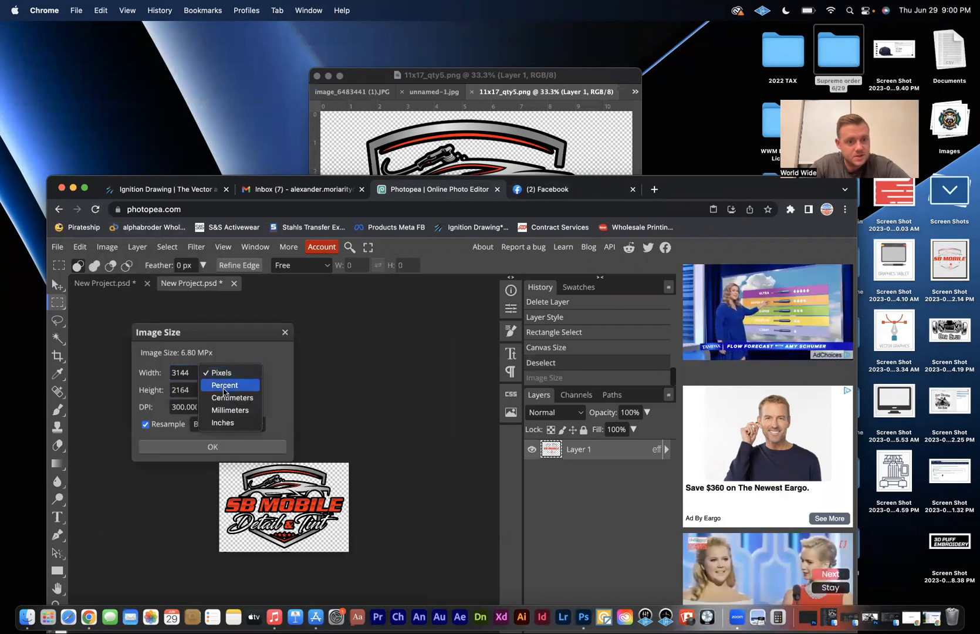
pyautogui.click(228, 423)
pyautogui.doubleClick(188, 376)
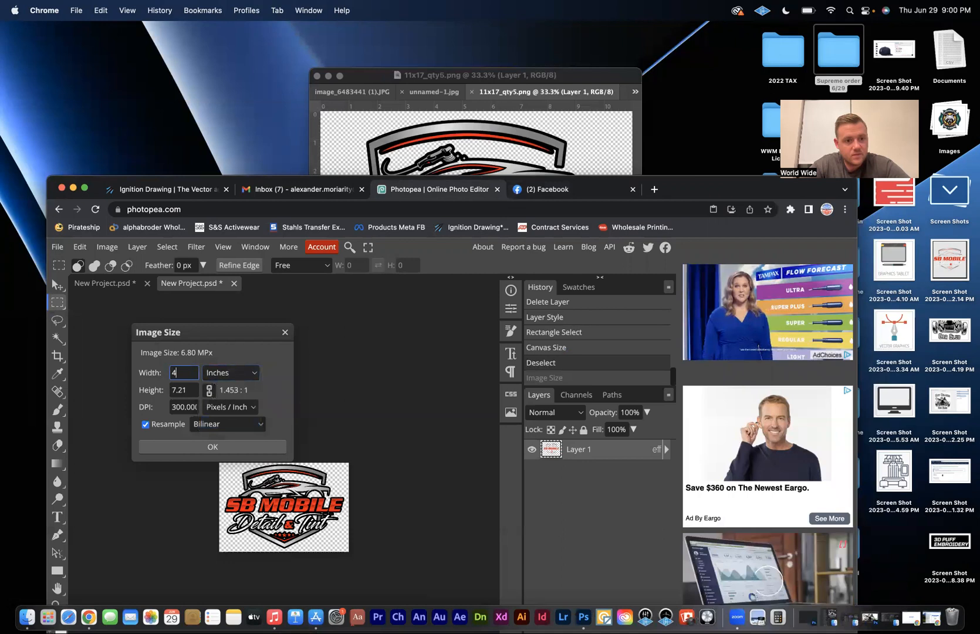
pyautogui.click(213, 447)
pyautogui.scroll(5, 296, 510)
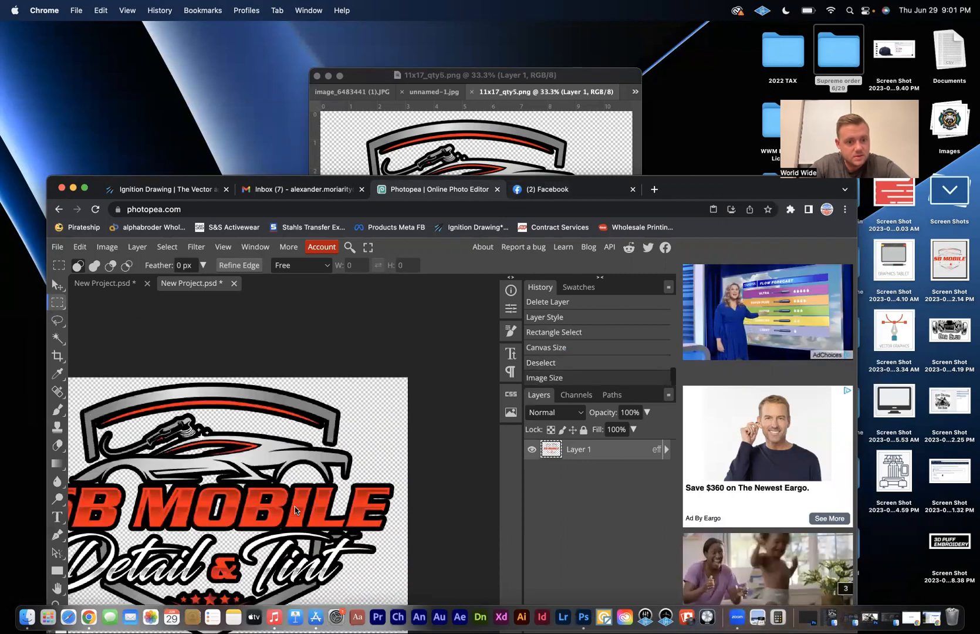
pyautogui.scroll(-3, 296, 509)
pyautogui.scroll(3, 296, 507)
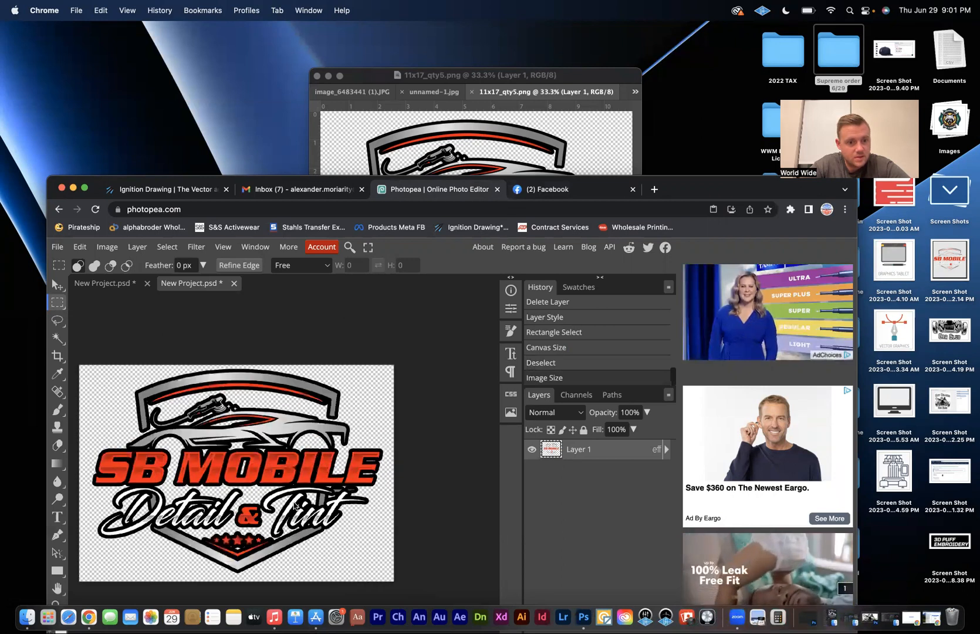
# Set the canvas height to 3 inches, keeping the 4-inch width and centred anchor
pyautogui.click(100, 247)
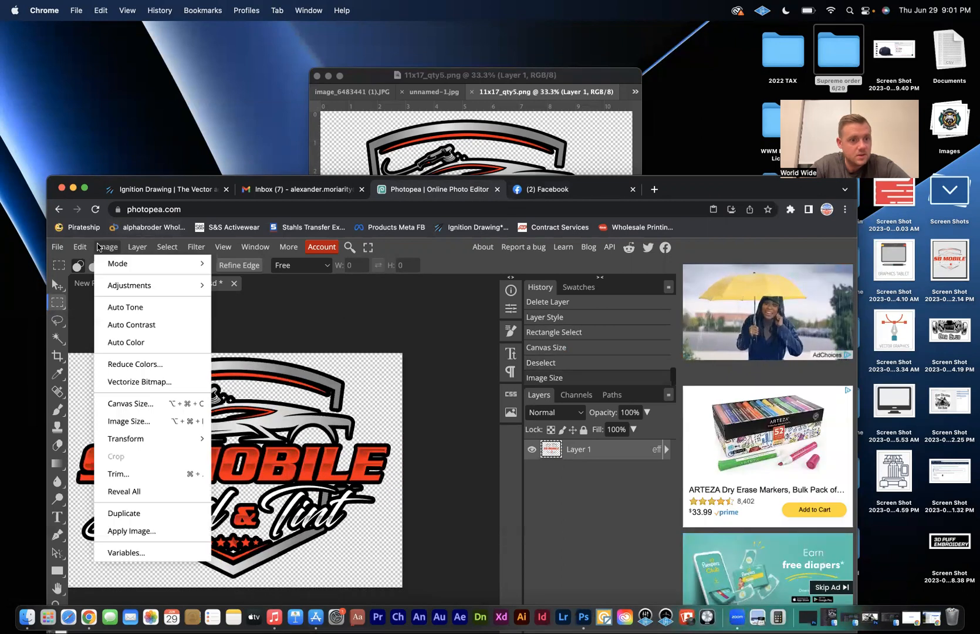
pyautogui.click(124, 402)
pyautogui.press('Tab')
pyautogui.write('3')
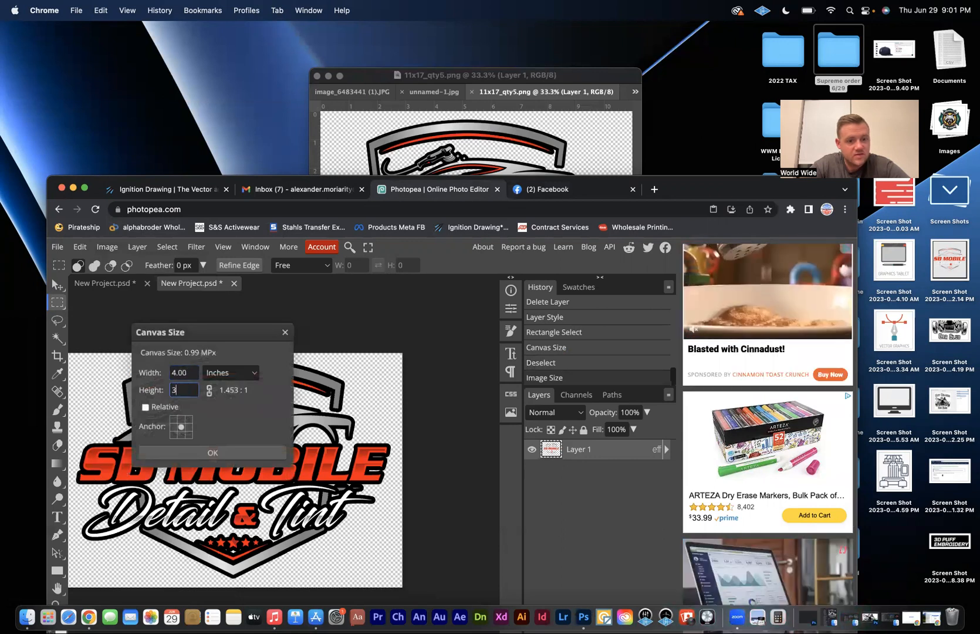
pyautogui.click(207, 455)
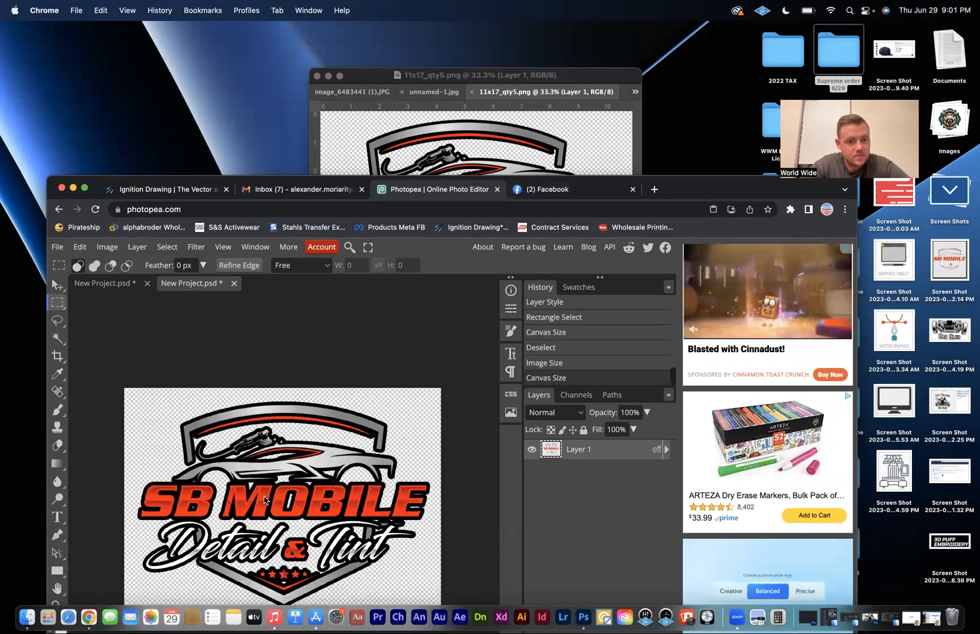
# Export the logo as a PNG named 4x3_qty5, with its dimensions shown in inches
pyautogui.click(57, 246)
pyautogui.moveTo(88, 412)
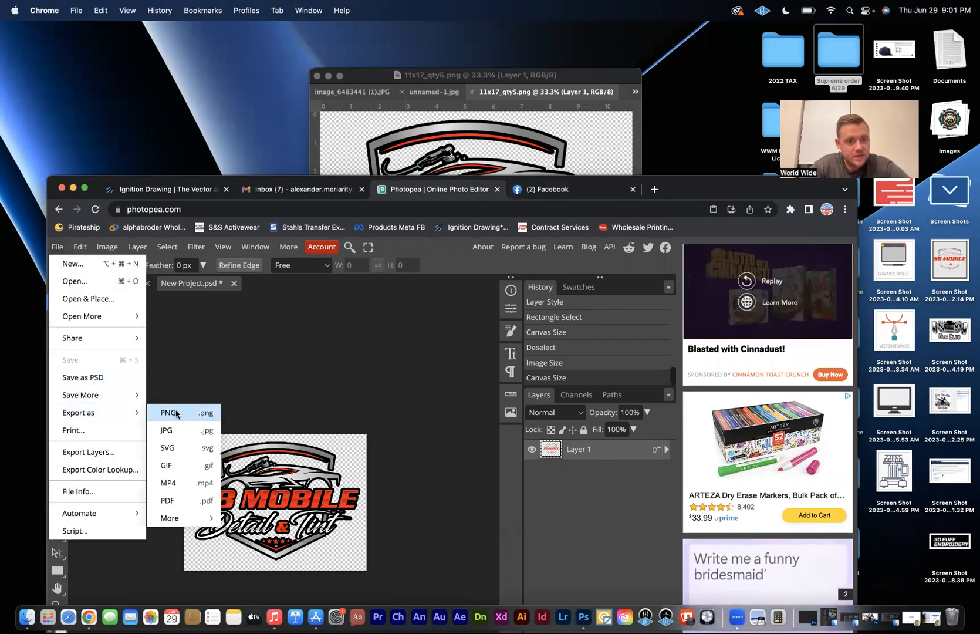
pyautogui.click(170, 410)
pyautogui.click(520, 387)
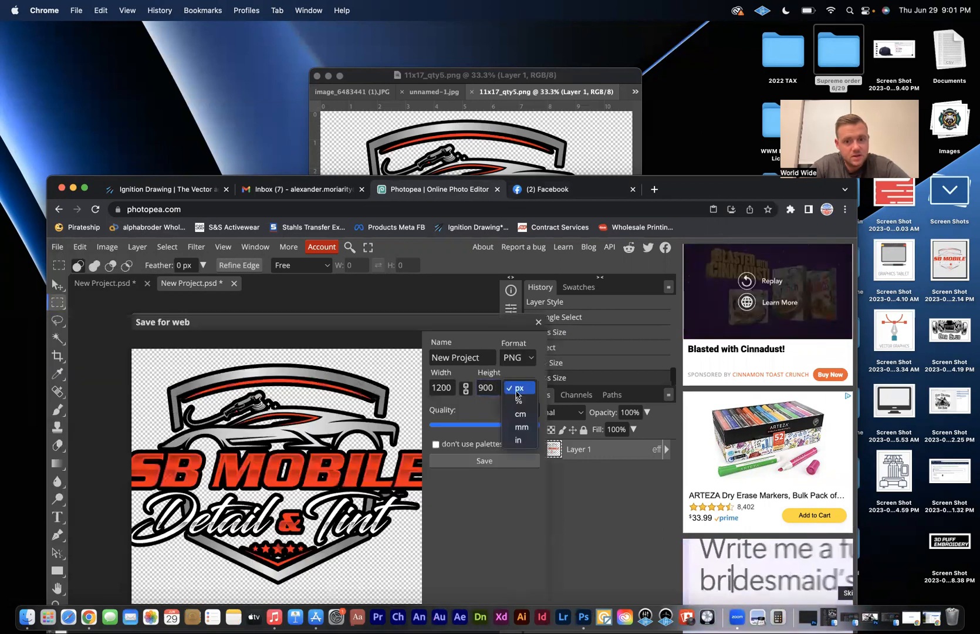
pyautogui.click(518, 440)
pyautogui.moveTo(481, 357); pyautogui.dragTo(405, 357)
pyautogui.write('4x3_')
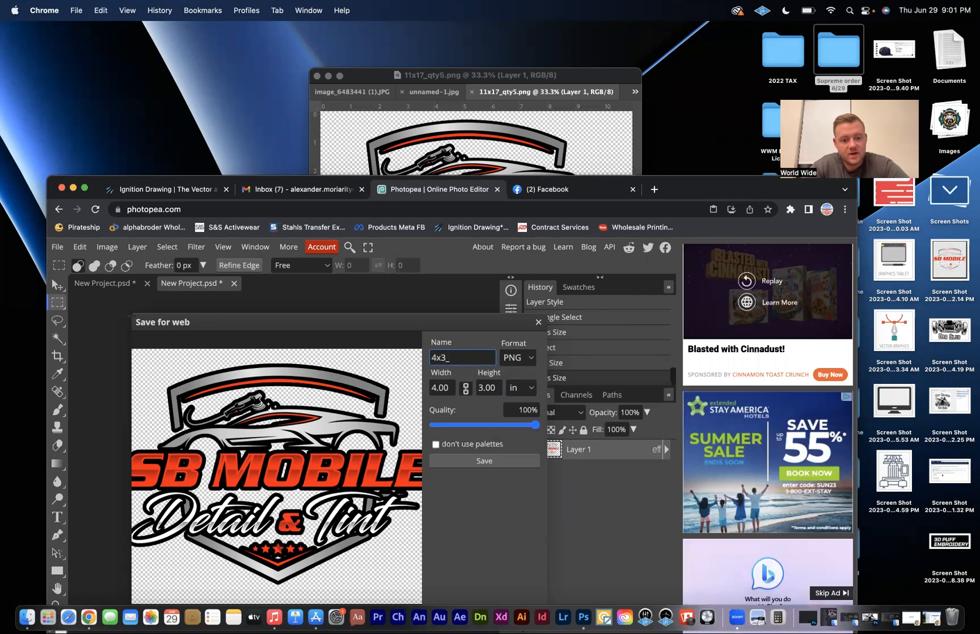
pyautogui.write('qty5')
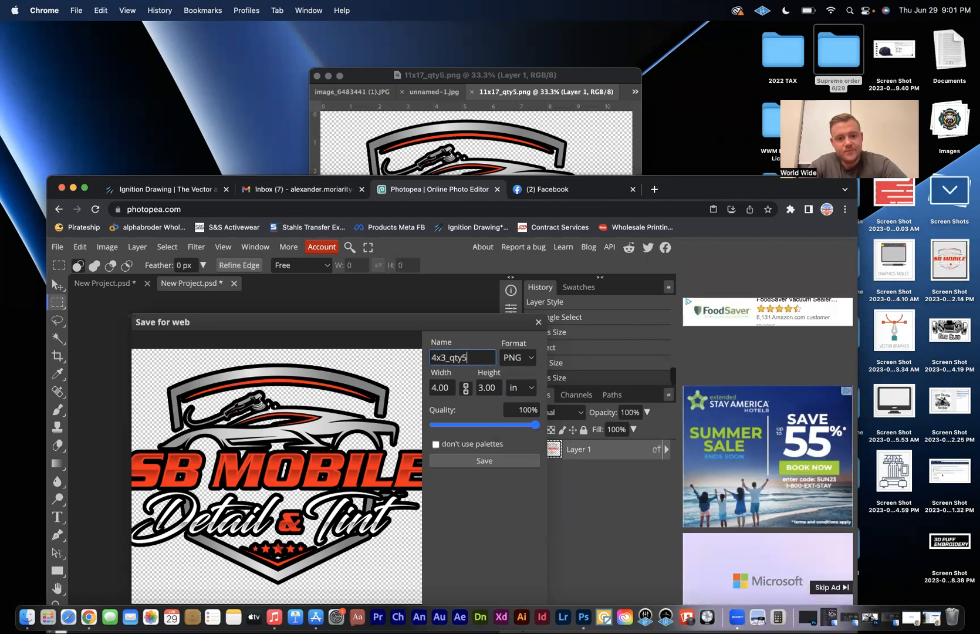
pyautogui.click(462, 461)
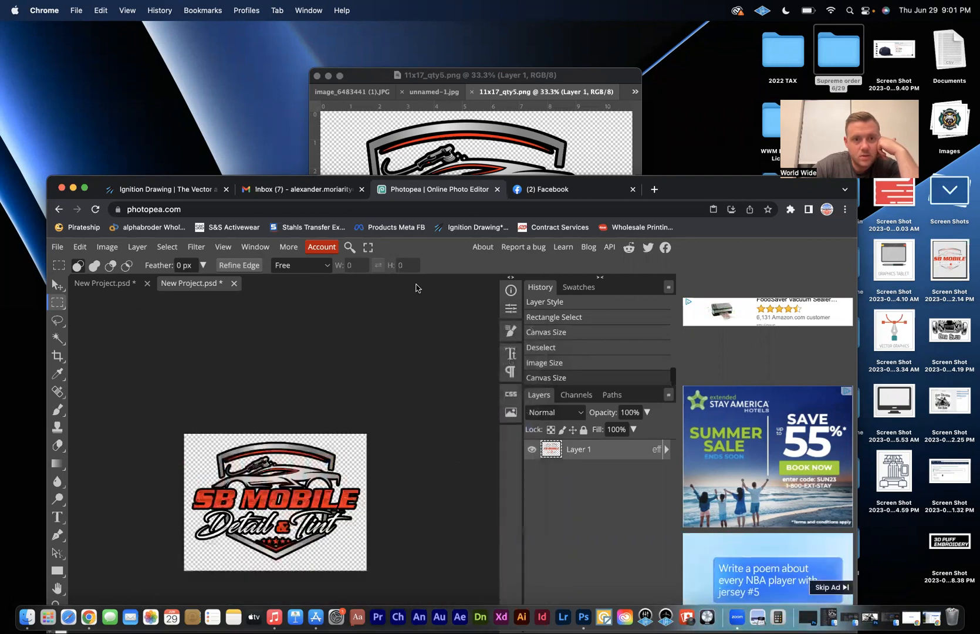
pyautogui.moveTo(697, 195); pyautogui.dragTo(701, 138)
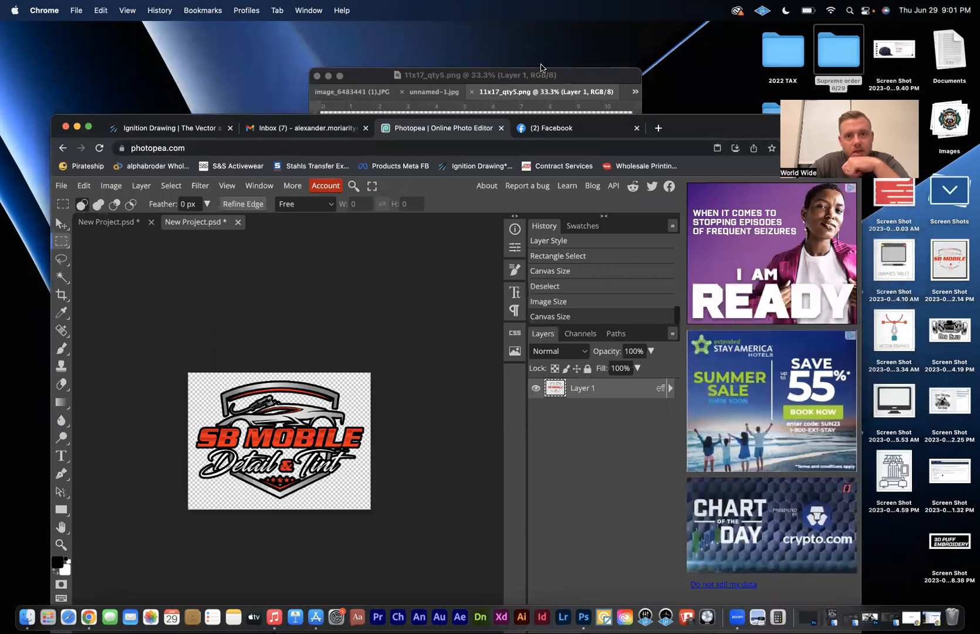